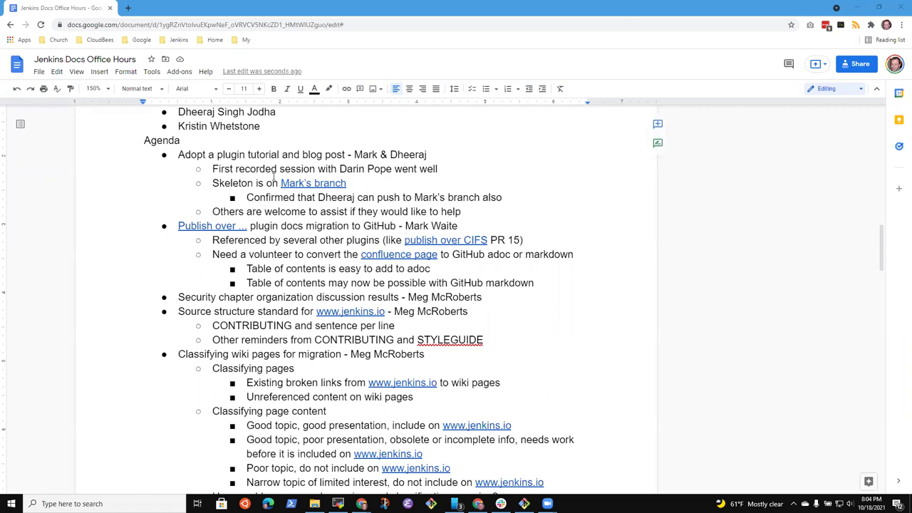
- Remove the last attendee and the leftover bullet from the 2021-10-18 meeting's Attendees list
scroll(294, 161, "up", 3)
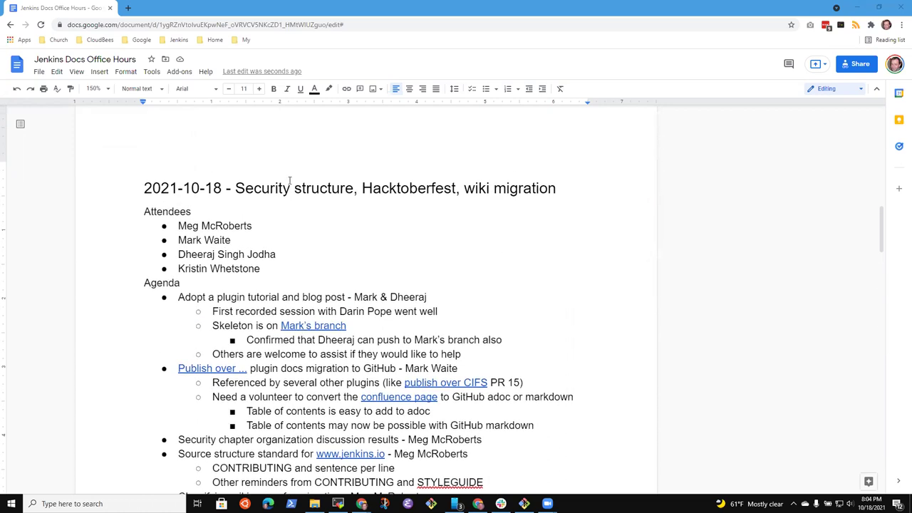
scroll(291, 180, "down", 1)
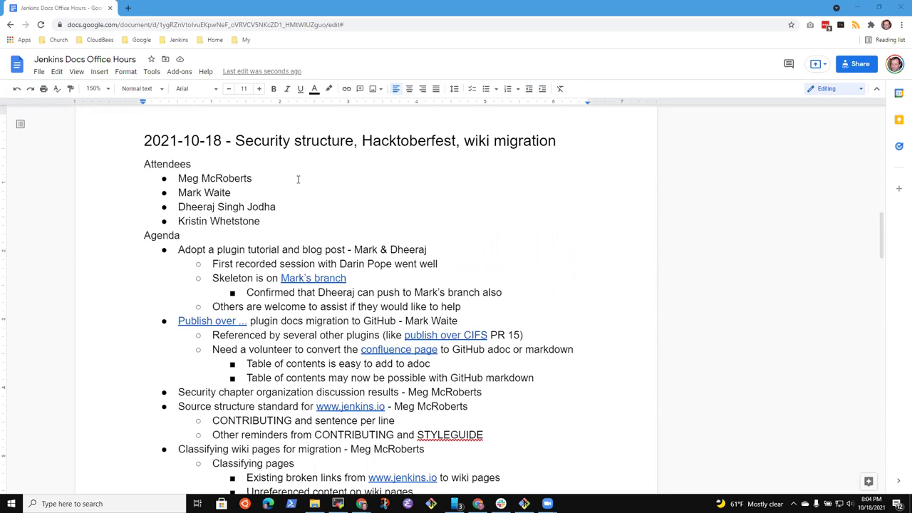
left_click(295, 221)
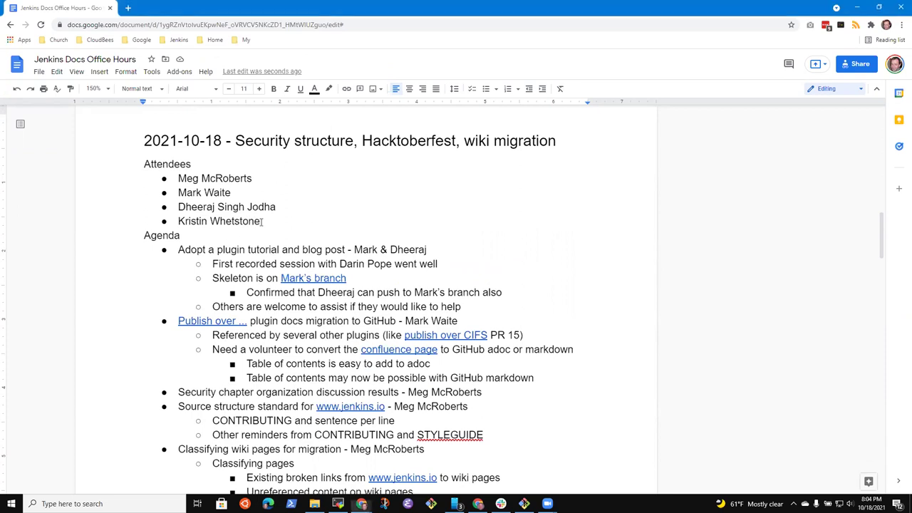
key("shift+Home")
key("BackSpace")
key("BackSpace")
key("BackSpace")
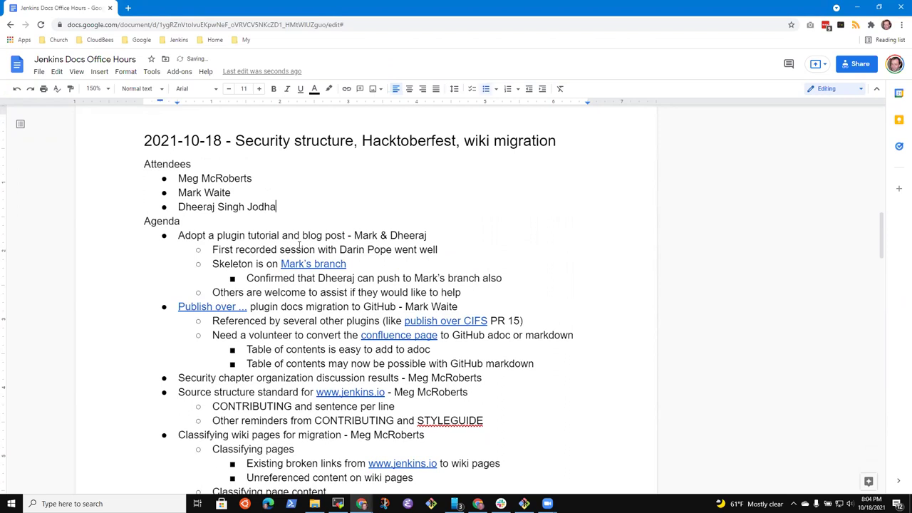
- Highlight the topic text "Adopt a plugin tutorial and blog post" in the first agenda item
left_click(302, 239)
key("Home")
key("ctrl+shift+Right")
key("ctrl+shift+Right")
key("ctrl+shift+Right")
key("ctrl+shift+Right")
key("ctrl+shift+Right")
key("ctrl+shift+Right")
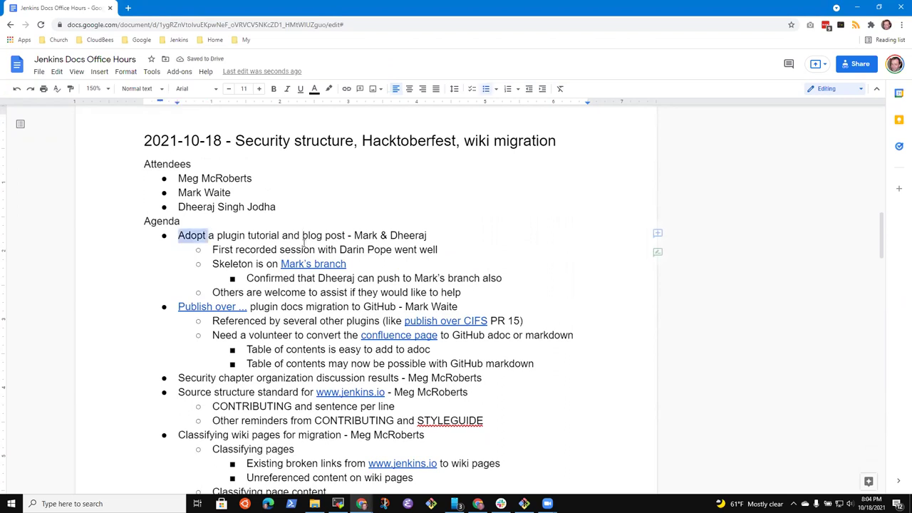
key("ctrl+shift+Right")
key("shift+Left")
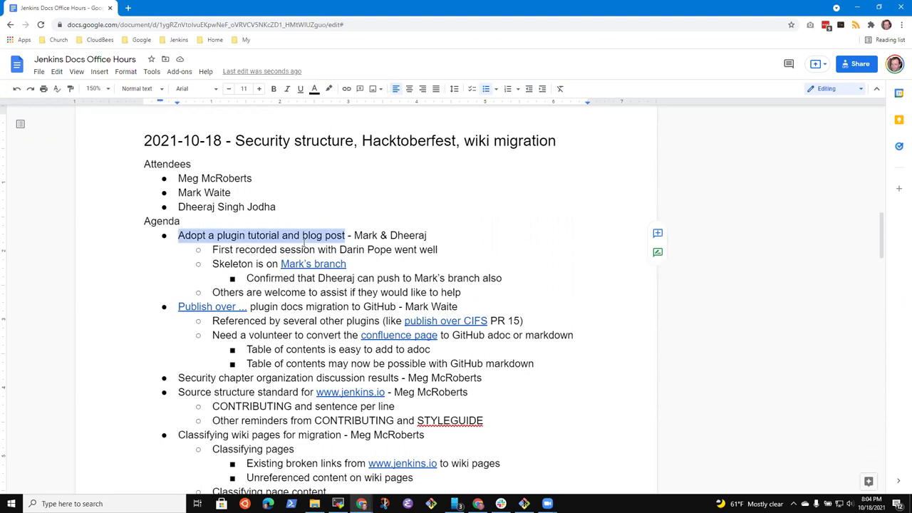
- Highlight the agenda line "Publish over ... plugin docs migration to GitHub" including its presenter
key("Down")
key("Down")
key("Down")
key("Down")
key("Down")
key("Down")
key("Down")
key("Down")
key("Up")
key("Up")
key("Up")
key("Home")
key("shift+End")
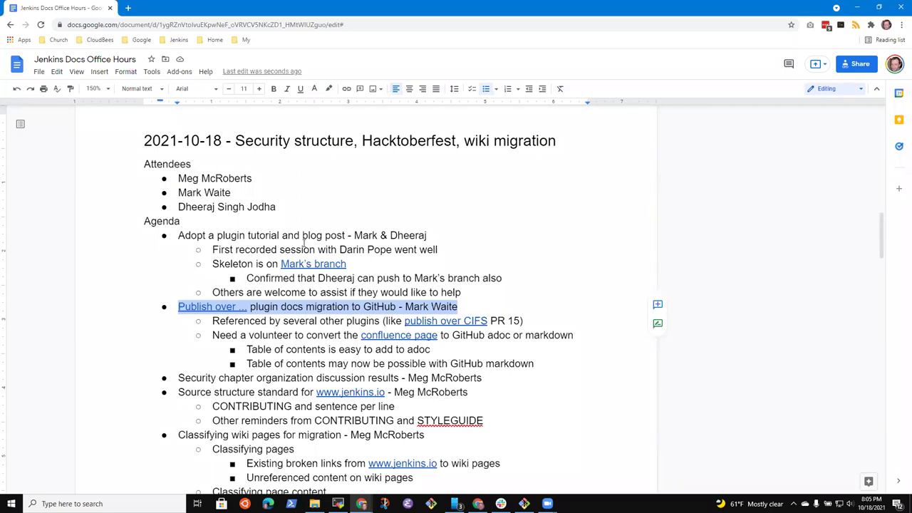
- Highlight the agenda line "Security chapter organization discussion results" including its presenter
key("Down")
key("Down")
key("Down")
key("Down")
key("Down")
key("Home")
key("shift+End")
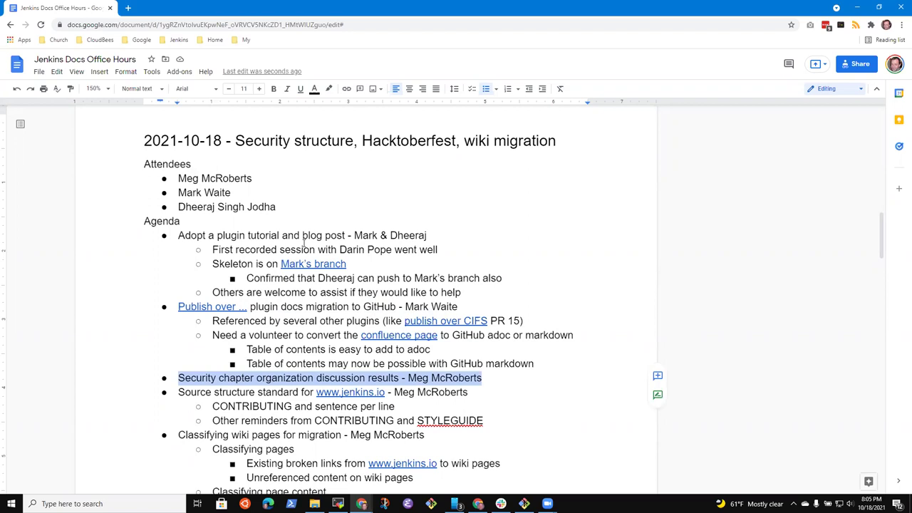
key("Down")
key("Down")
key("Down")
key("Down")
key("Down")
key("Down")
key("Down")
key("Down")
key("Down")
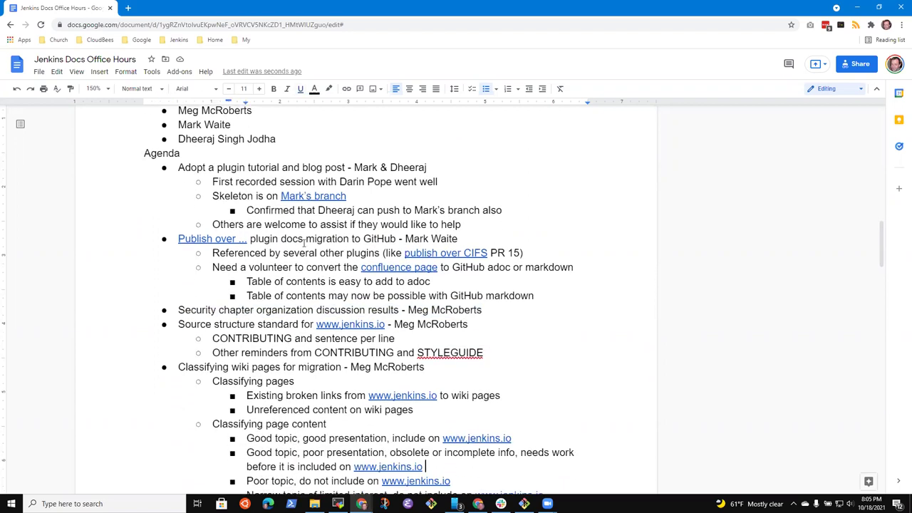
key("Up")
key("Up")
key("Up")
key("Up")
key("Up")
key("Up")
key("Up")
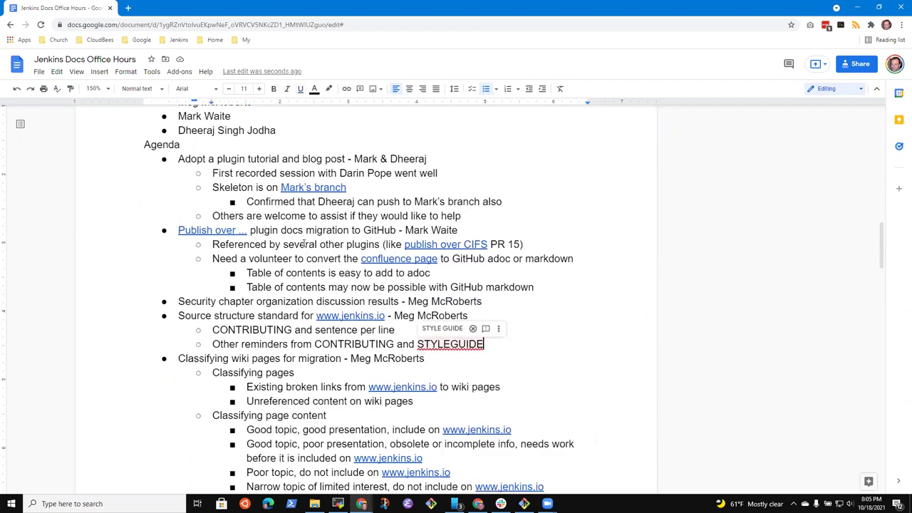
key("shift+Home")
key("Up")
key("Home")
key("shift+End")
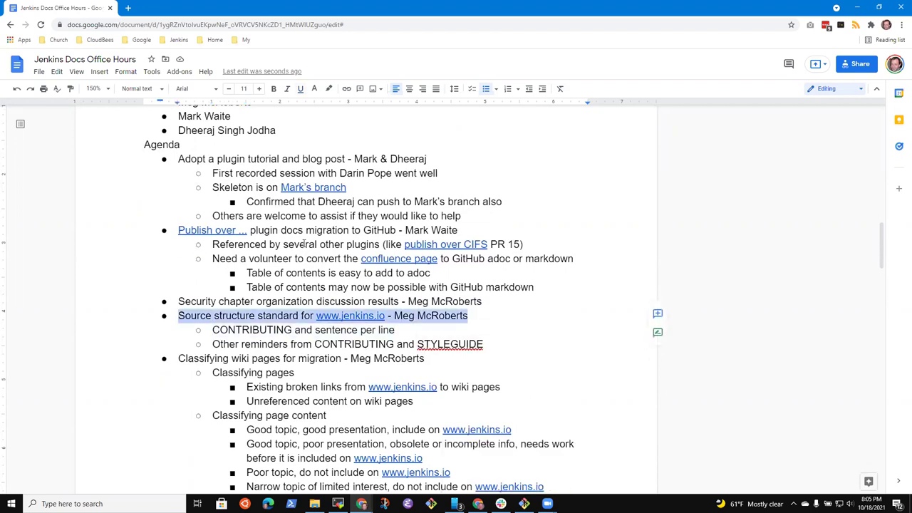
- Highlight the agenda line "Classifying wiki pages for migration" including its presenter
key("Down")
key("Down")
key("Down")
key("shift+Home")
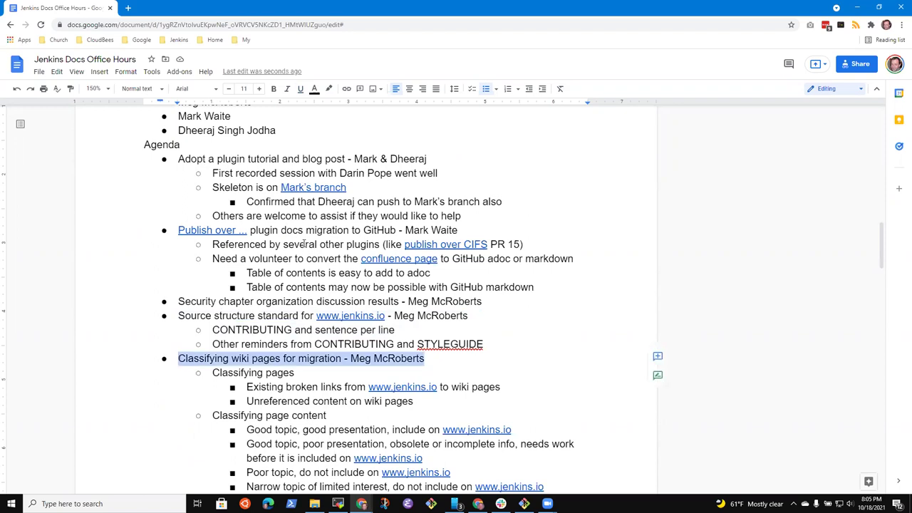
- Review the remaining sub-items under the wiki page classification topic and return to the Agenda heading
key("Down")
key("Down")
key("Down")
key("Down")
key("Down")
key("Down")
key("Down")
key("Down")
key("Down")
key("Down")
key("Down")
key("Down")
key("Down")
key("Down")
key("Down")
key("Down")
key("Down")
key("Down")
key("Up")
key("Up")
key("Up")
key("Up")
key("Up")
key("Up")
key("Up")
key("Up")
key("Up")
key("Up")
key("Up")
key("Up")
key("Up")
key("Up")
key("Up")
key("Up")
key("Up")
key("Up")
key("Up")
key("Up")
key("Up")
key("Up")
key("Up")
key("Up")
key("Up")
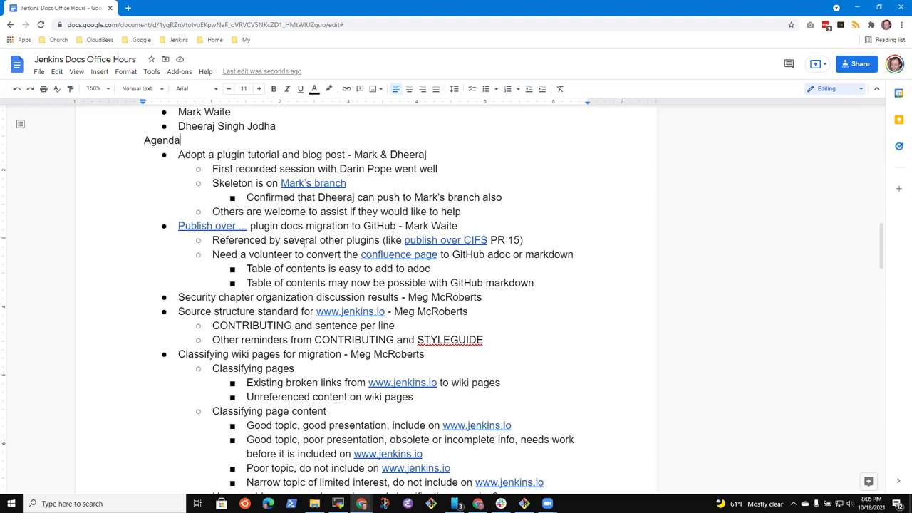
- Highlight the first agenda topic, "Adopt a plugin tutorial and blog post", without its presenters
key("Down")
key("Down")
key("Up")
key("Home")
key("shift+End")
key("ctrl+shift+Left")
key("ctrl+shift+Left")
key("ctrl+shift+Left")
key("shift+Left")
key("shift+Left")
key("shift+Left")
key("Down")
- Add the nested bullet "Second session starts in less than 24 hours" under the first recorded session item
left_click(443, 168)
key("Return")
key("Tab")
type("Second session starts in less than 24 hours")
- Add another nested bullet reading "Third session likely 48 hours after that" below the second session note
key("Return")
type("That")
key("BackSpace")
key("BackSpace")
type("ird session lin")
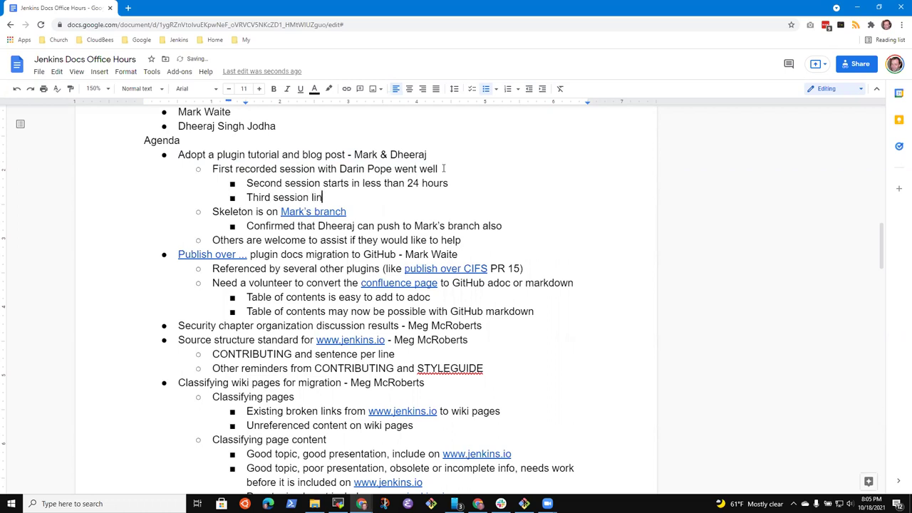
key("BackSpace")
type("kely 48")
key("BackSpace")
type("8 hours after that")
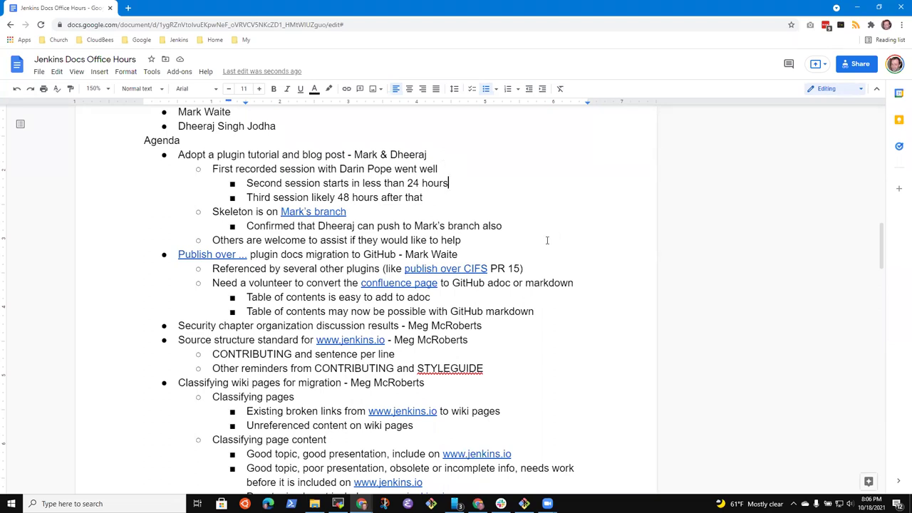
double_click(436, 198)
left_click(438, 198)
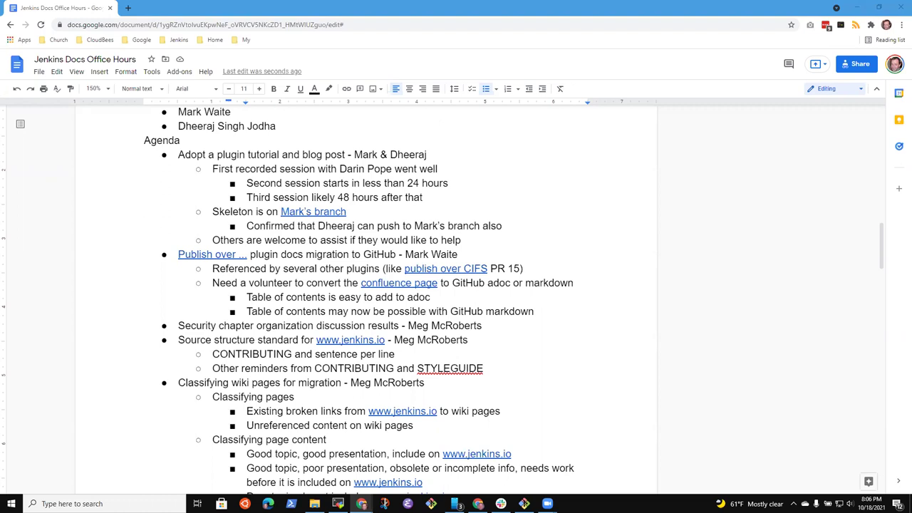
left_click(337, 192)
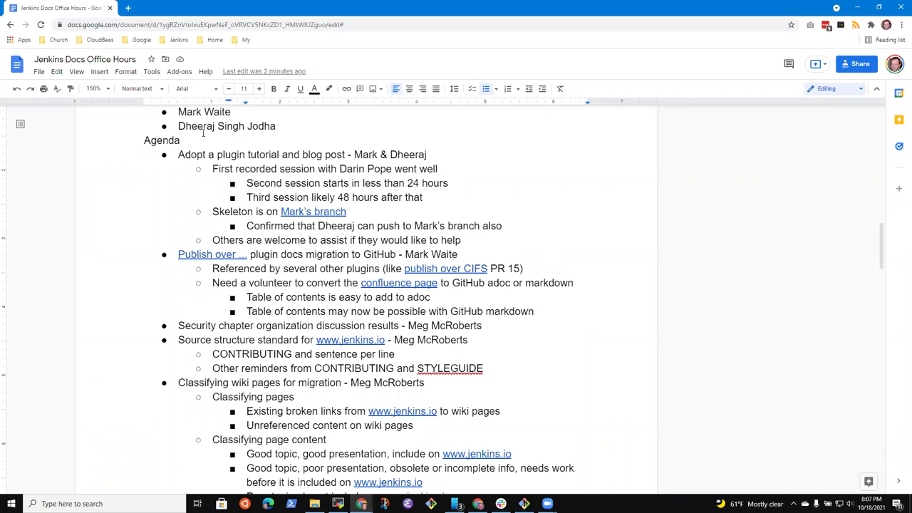
left_click(424, 197)
key("Down")
- Highlight the bullet about the first recorded session under the plugin adoption topic
left_click(367, 169)
key("Up")
key("Home")
key("Down")
key("shift+End")
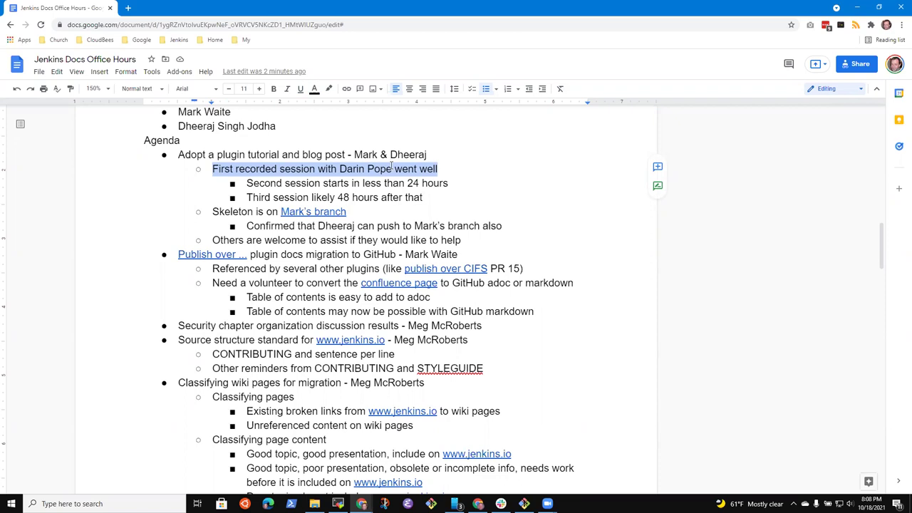
key("Down")
key("Down")
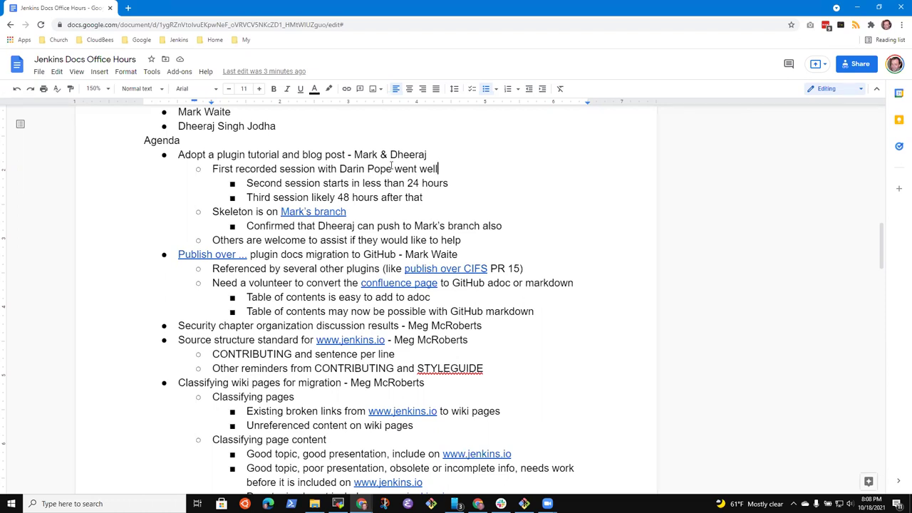
- Highlight the "Skeleton is on" bullet, including its linked branch name
left_click(446, 225)
key("Home")
key("Up")
key("shift+End")
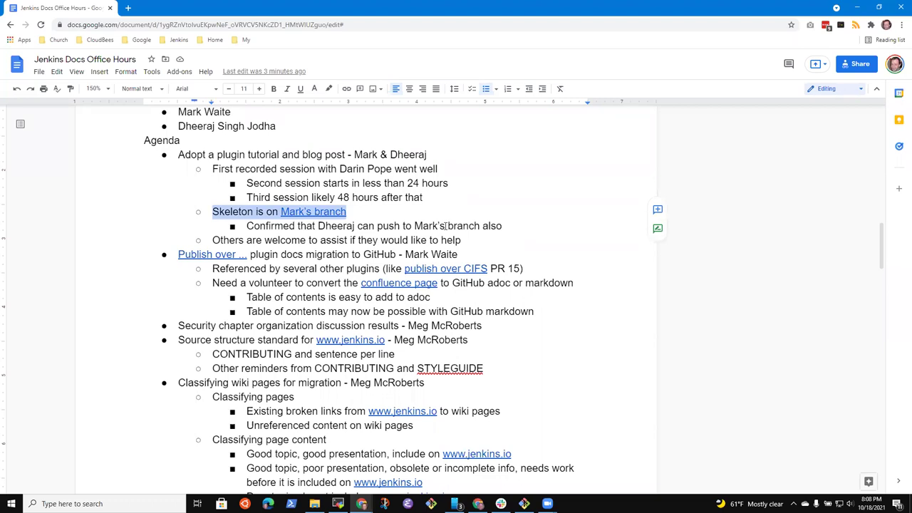
key("Down")
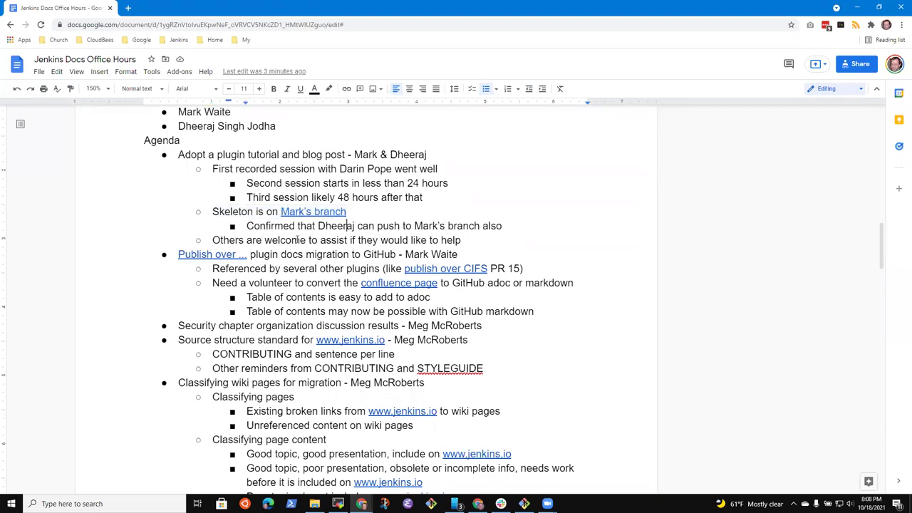
- Open the skeleton bullet's linked branch on GitHub and show that branch's commit history
left_click(314, 211)
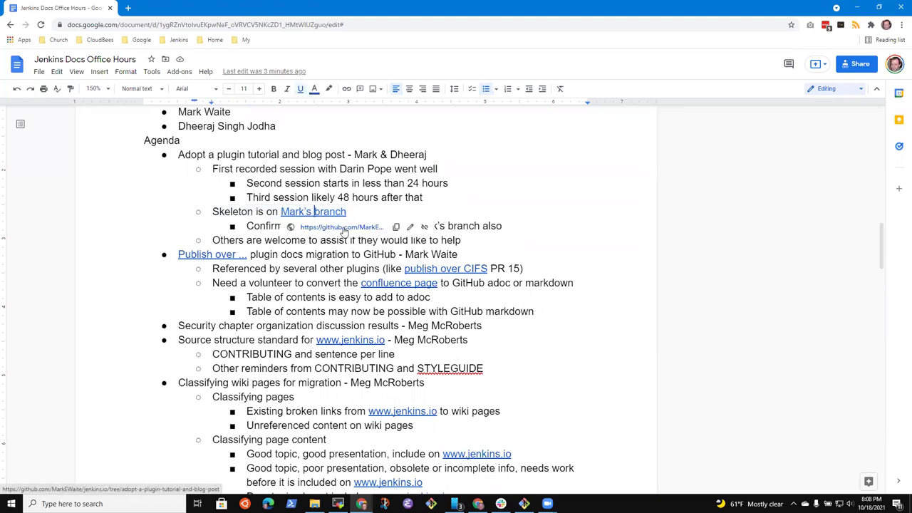
left_click(341, 228)
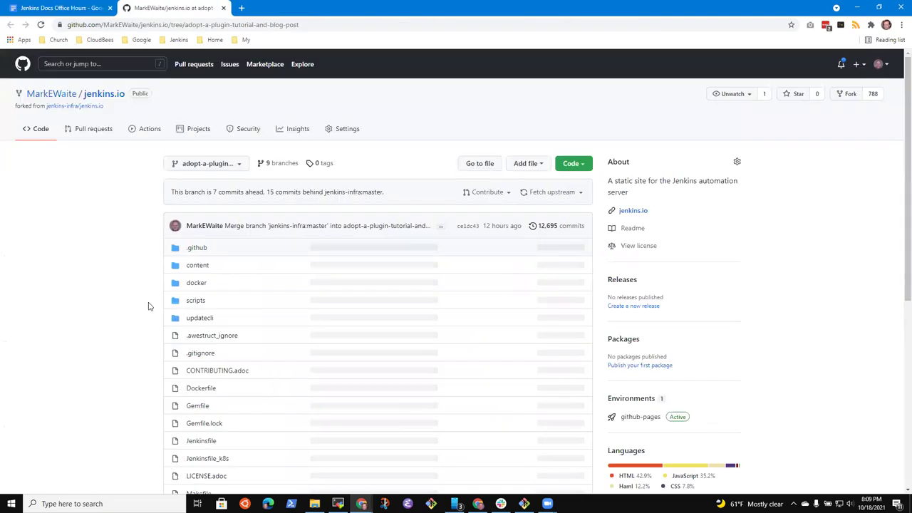
left_click(562, 226)
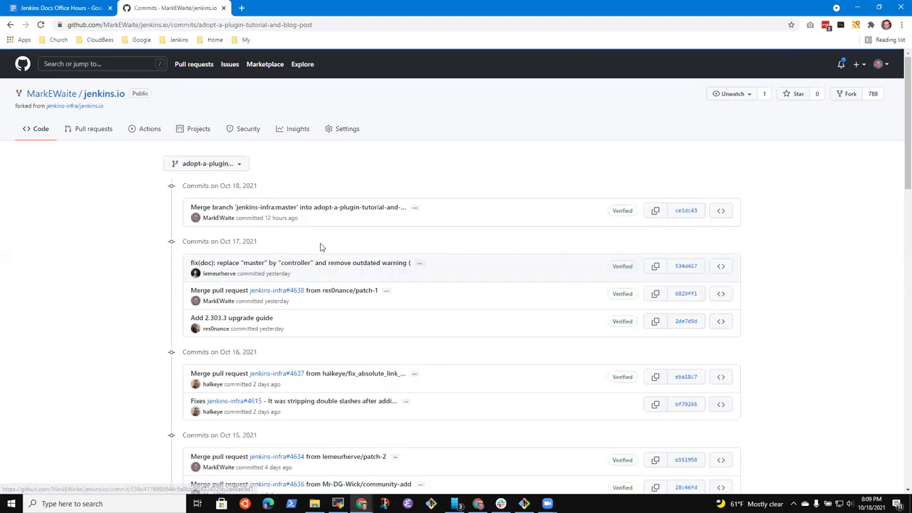
- Find the Oct 14, 2021 commits and highlight the title "reverting the changes to README.md"
scroll(285, 255, "down", 3)
scroll(241, 213, "down", 3)
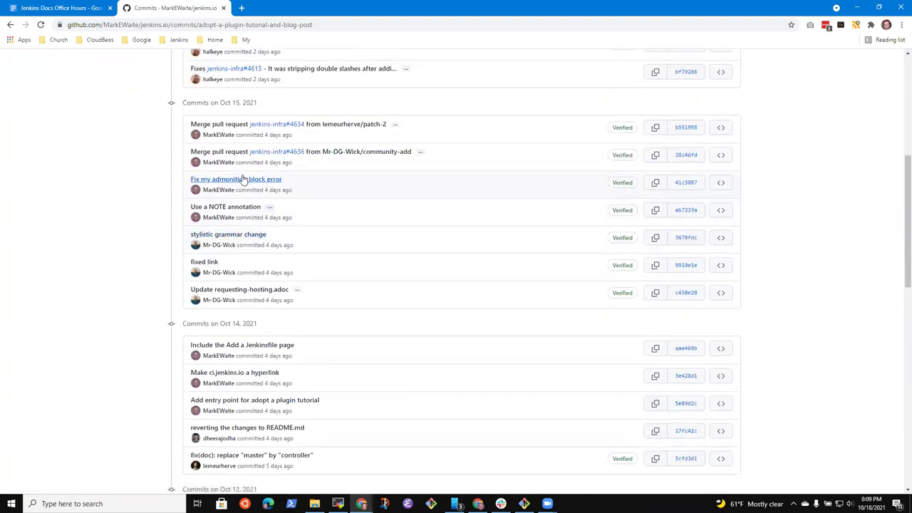
scroll(285, 187, "down", 1)
scroll(290, 183, "up", 3)
scroll(300, 194, "down", 5)
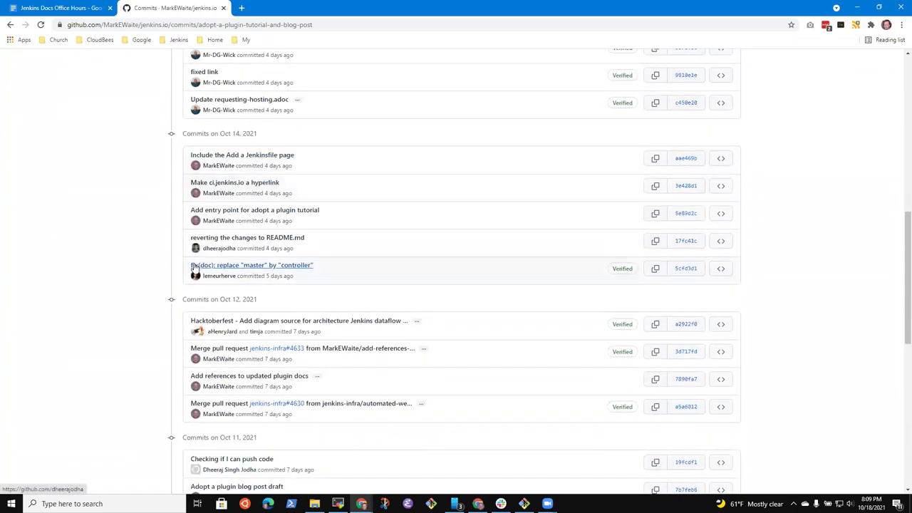
triple_click(269, 237)
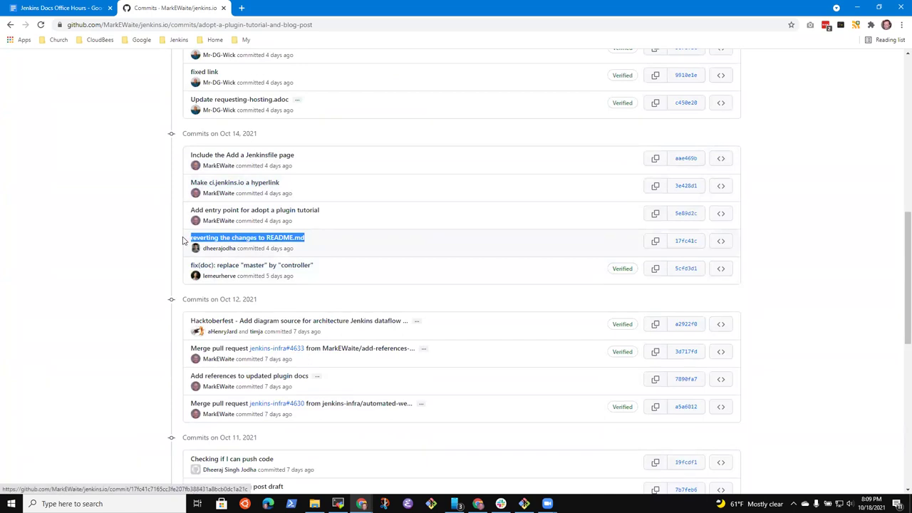
- Highlight the Oct 14 commit title about replacing "master" by "controller", followed by "Include the Add a Jenkinsfile page"
left_click(309, 269, "shift")
left_click(278, 264)
left_click_drag(313, 265, 190, 265)
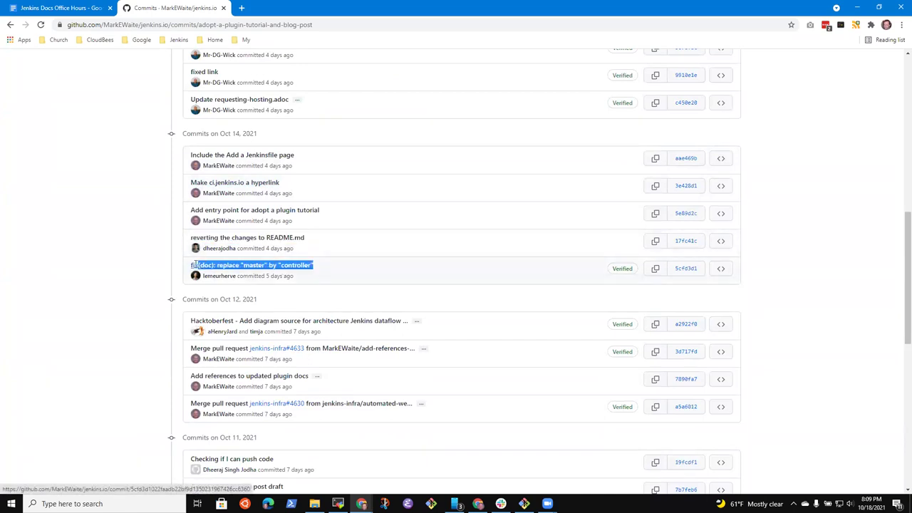
left_click(437, 230)
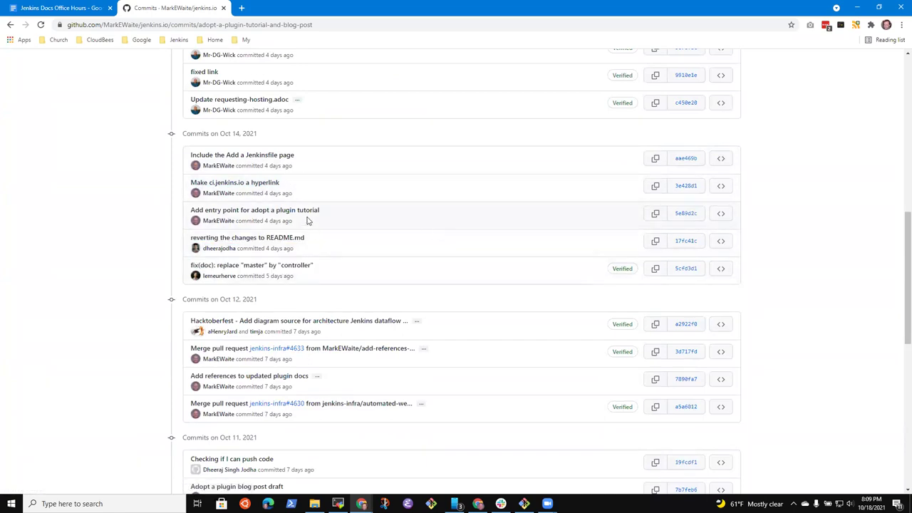
left_click_drag(306, 155, 185, 153)
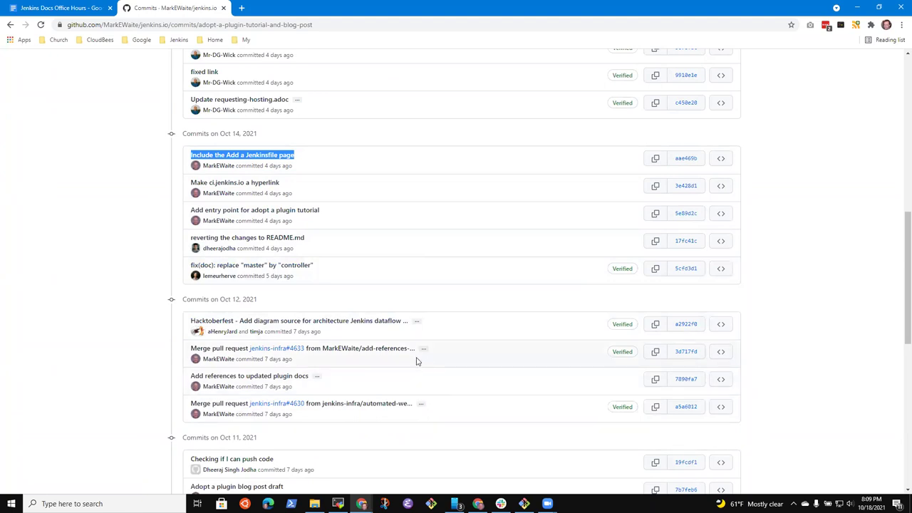
- Return to the Jenkins Docs Office Hours notes and add an empty second-level bullet below the confirmation about pushing to the branch
left_click(83, 8)
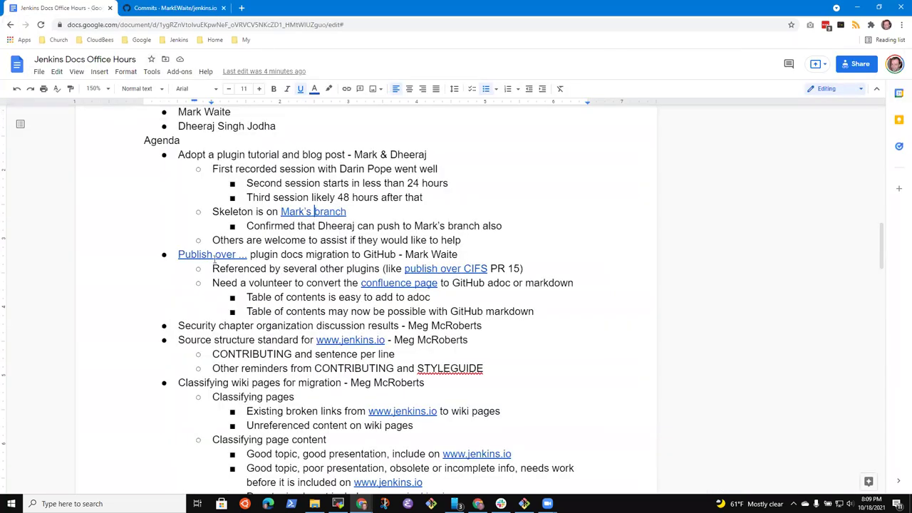
left_click(378, 225)
key("End")
key("Return")
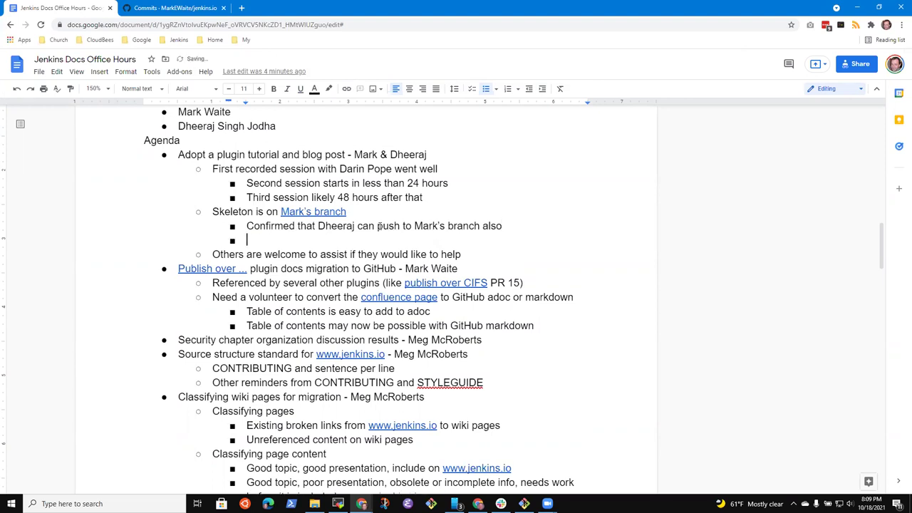
key("shift+Tab")
- Write in the new bullet that the session host is concerned "that we won't be able to finish before the end of October"
type("Mark is concerned taht")
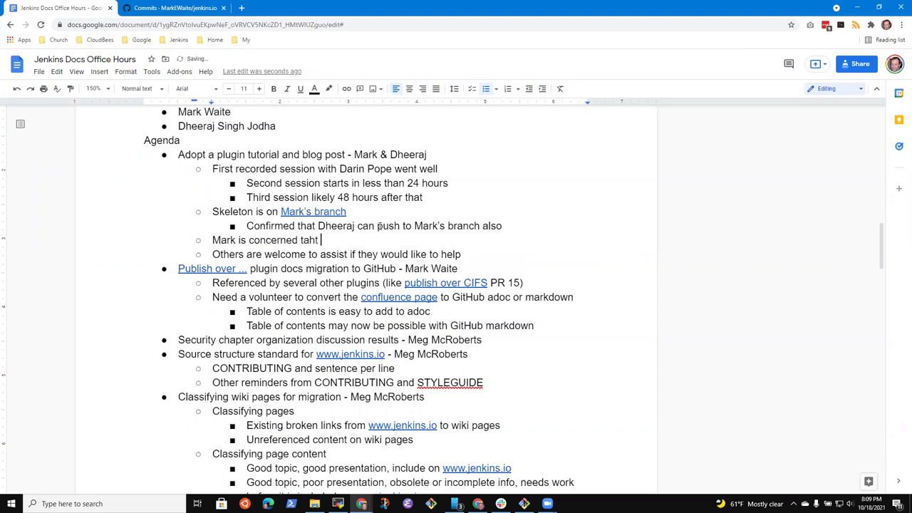
key("BackSpace")
key("BackSpace")
key("BackSpace")
key("BackSpace")
type("that we won't be able to ")
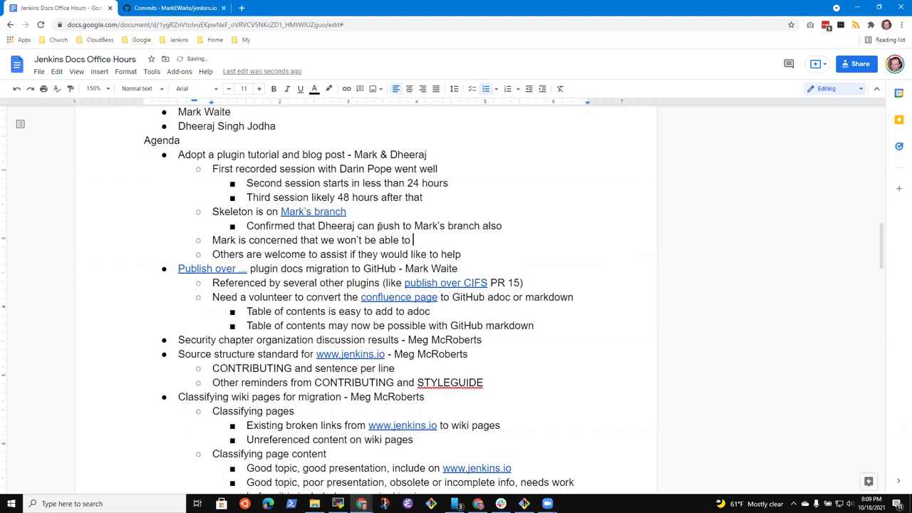
type("finishe")
key("BackSpace")
type("before end of ")
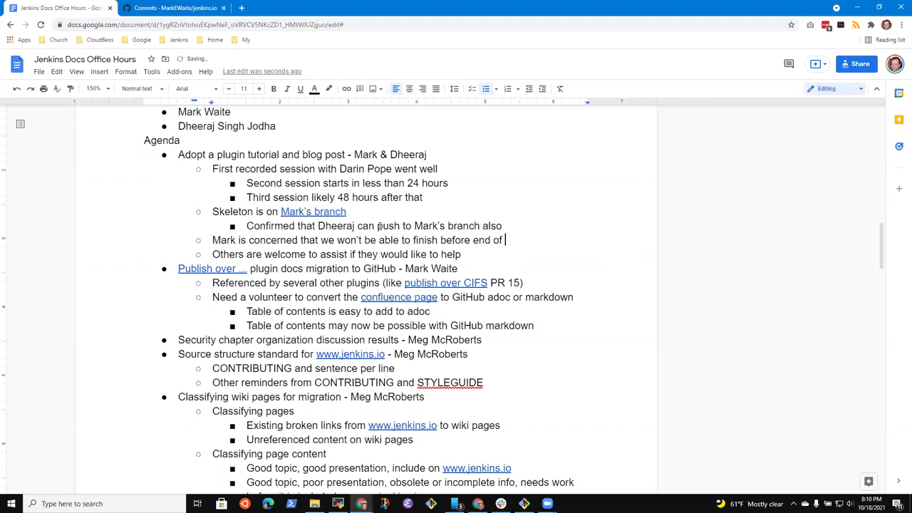
type("October")
key("ctrl+Left")
key("ctrl+Left")
key("ctrl+Left")
type("the")
key("End")
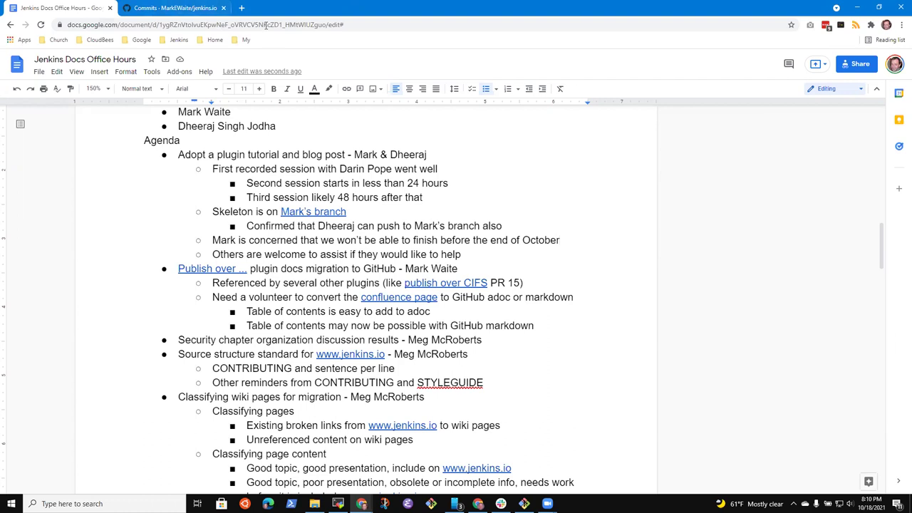
- Open the "Contributing to Open Source" document in a new browser tab, zoom to 150%, and show its "Improve the plugin" contents entries
left_click(241, 8)
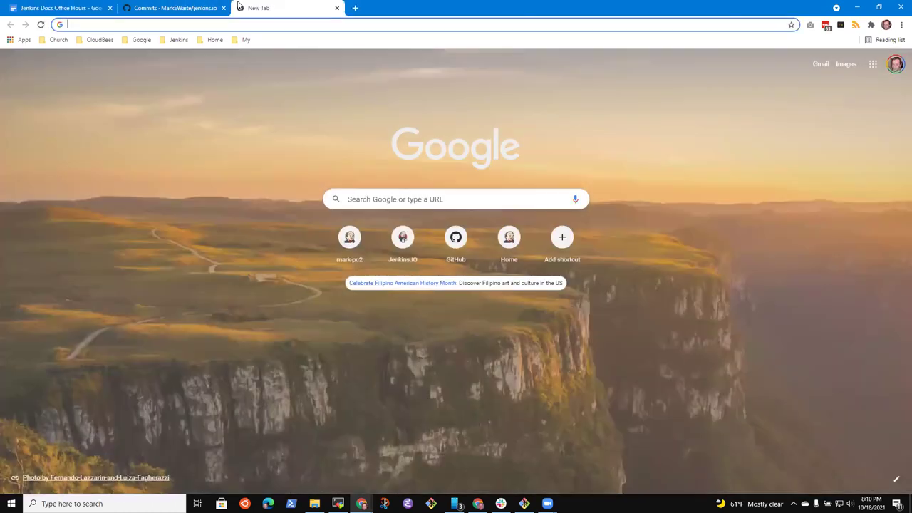
type("Contrib")
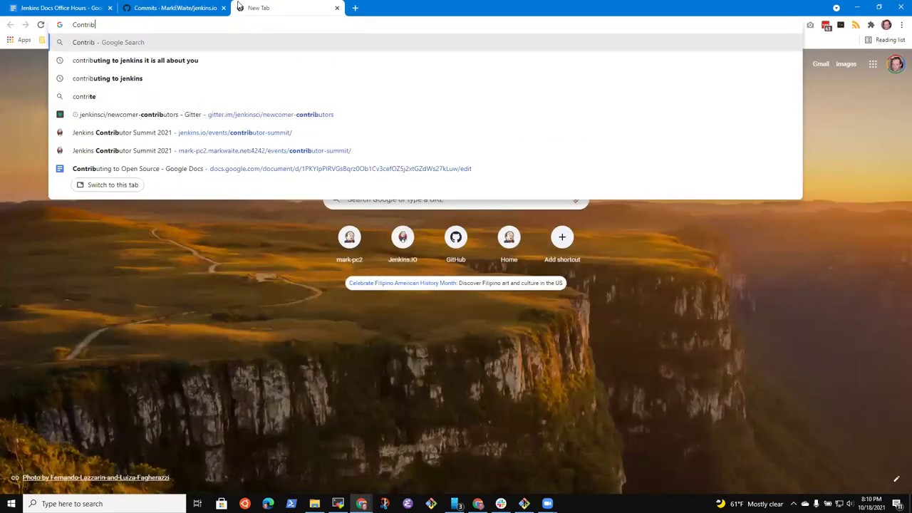
type("uting to")
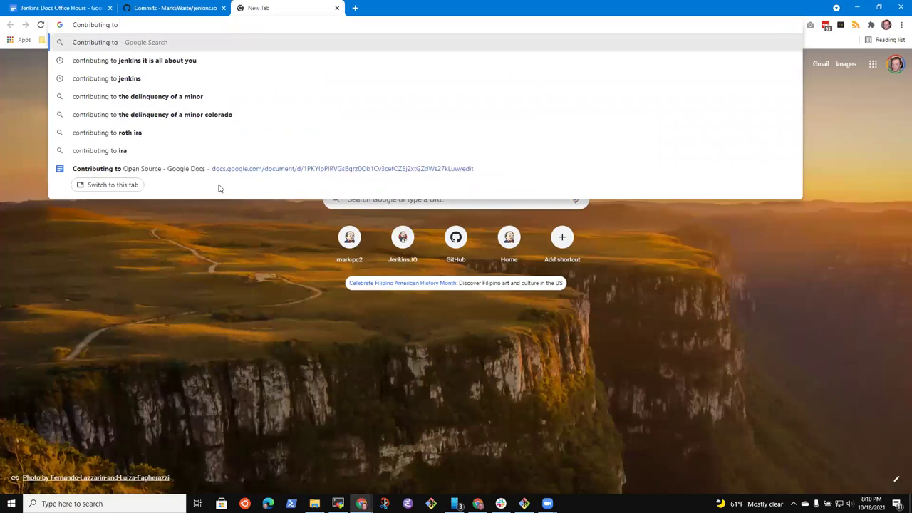
left_click(200, 175)
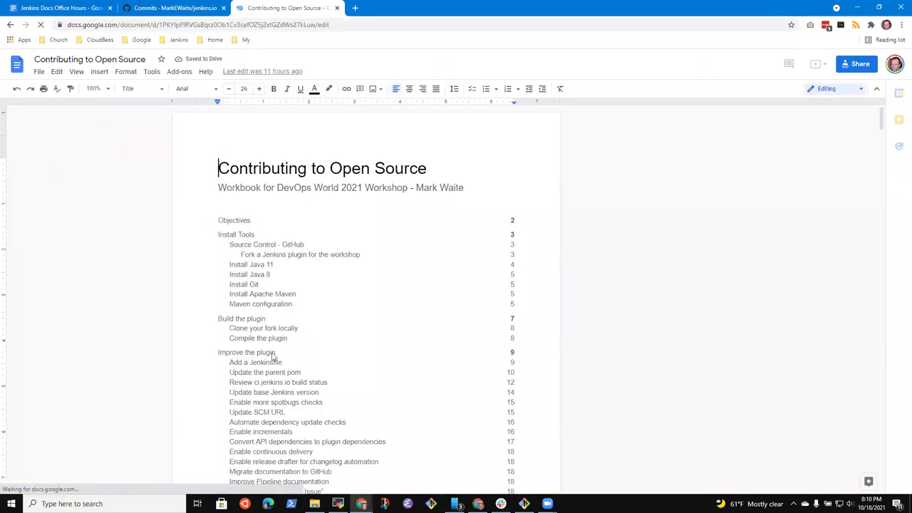
left_click(104, 88)
left_click(97, 204)
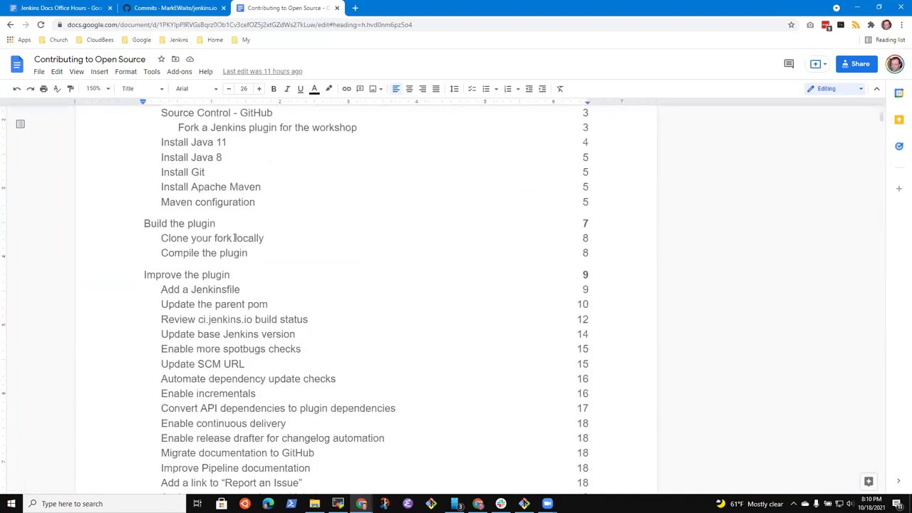
scroll(213, 235, "down", 3)
left_click(415, 25)
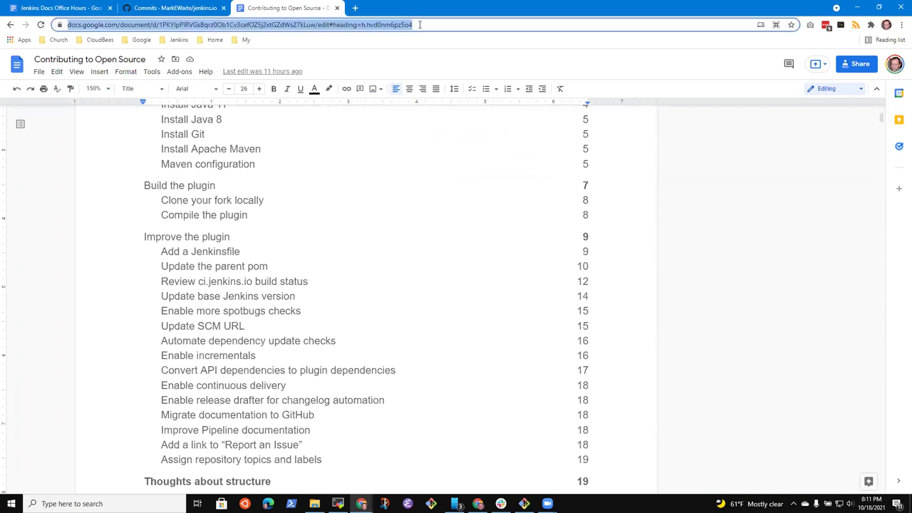
- Go over the "Improve the plugin" contents entries and highlight those from "Add a Jenkinsfile" through "Enable release drafter for changelog automation"
left_click(154, 7)
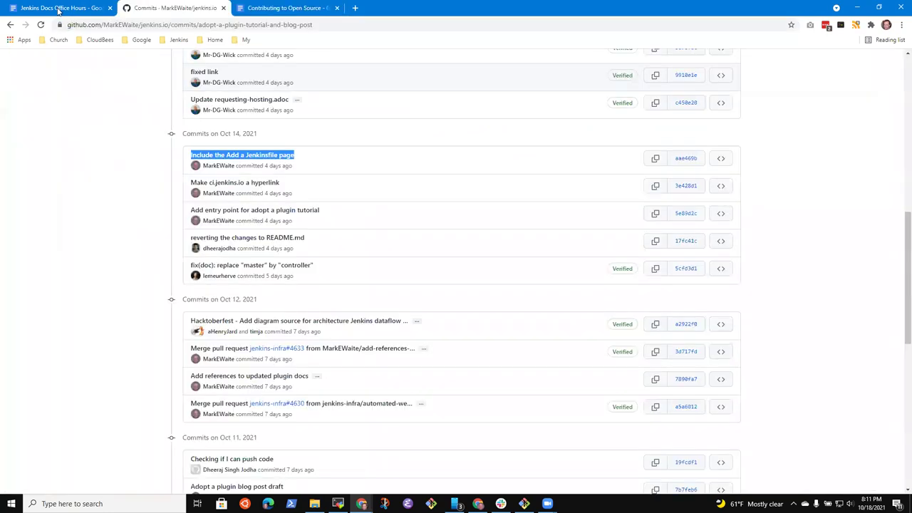
left_click(63, 9)
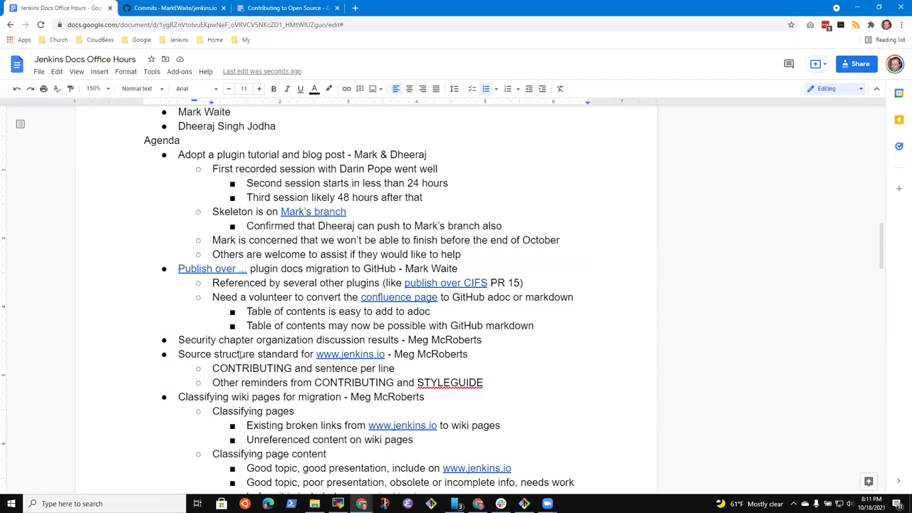
left_click(289, 10)
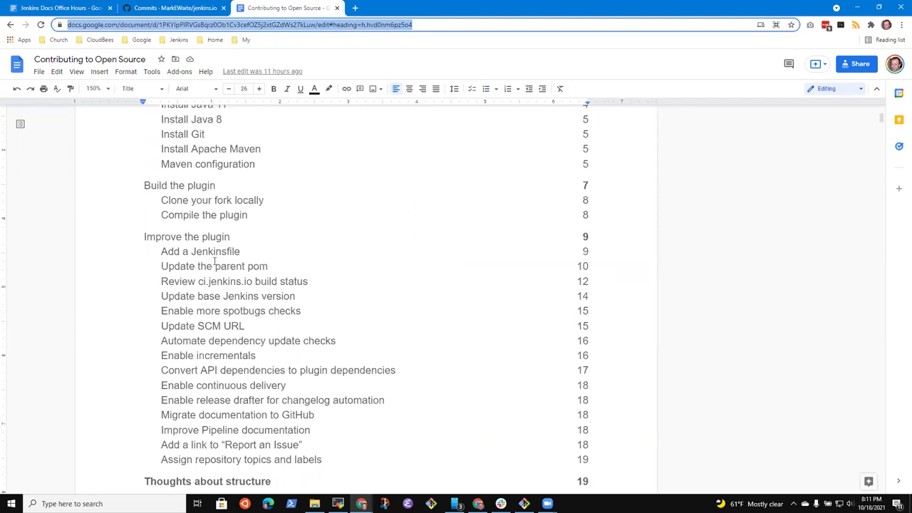
left_click(210, 306)
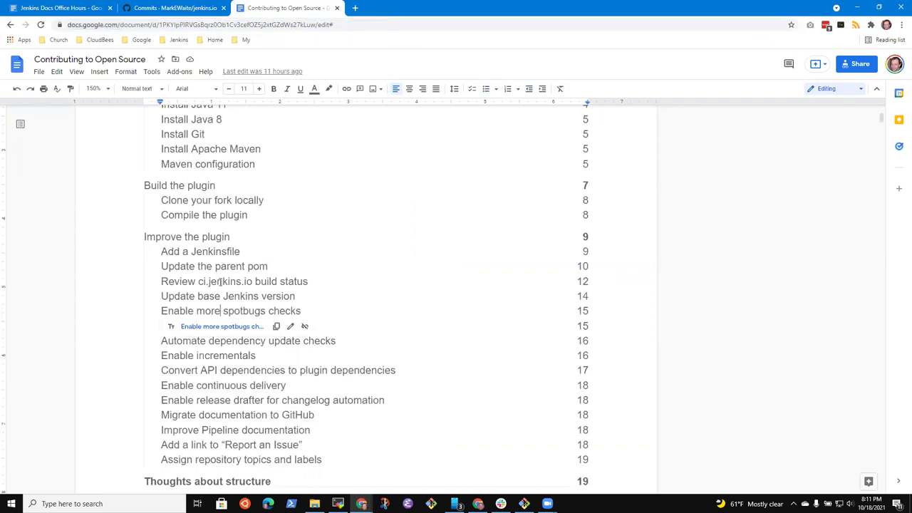
left_click(246, 296)
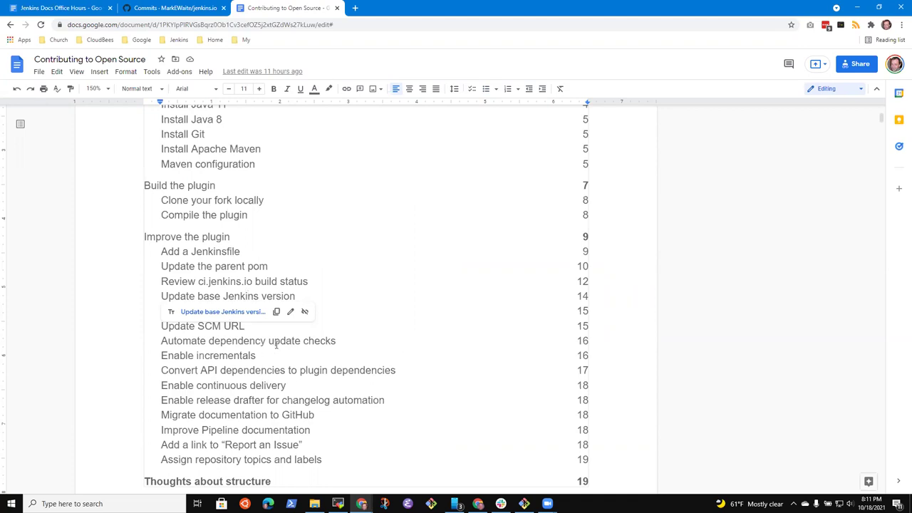
left_click(276, 342)
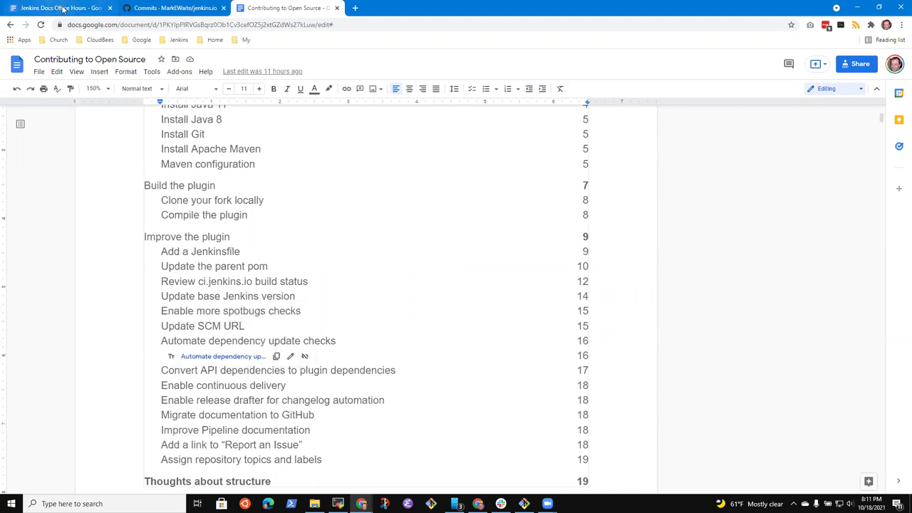
left_click(249, 266)
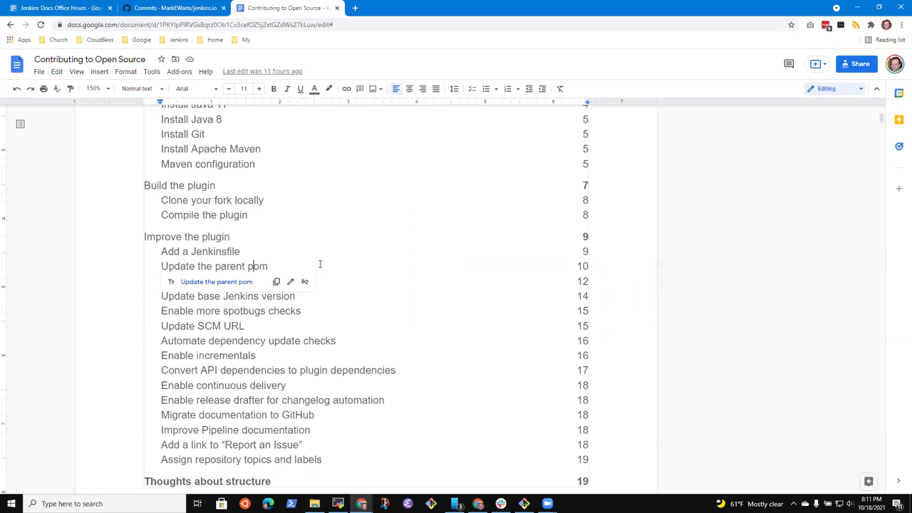
left_click(294, 254)
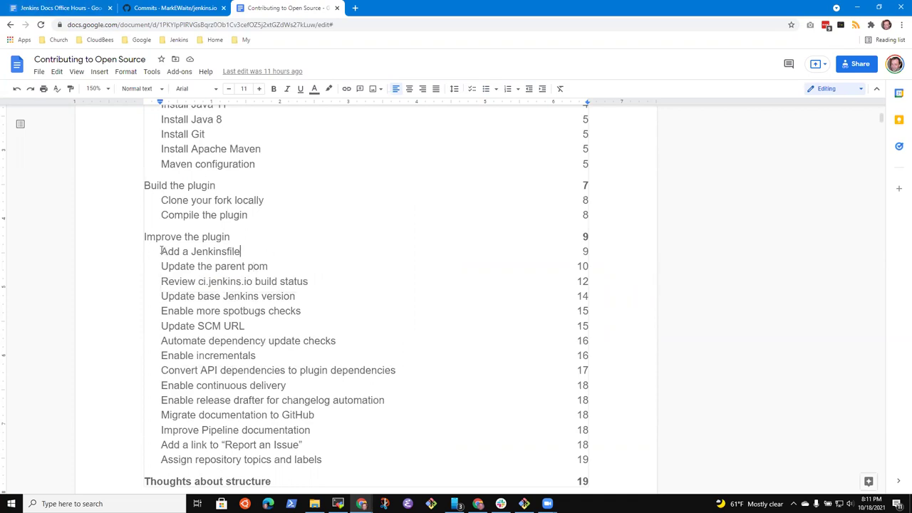
left_click_drag(161, 250, 597, 400)
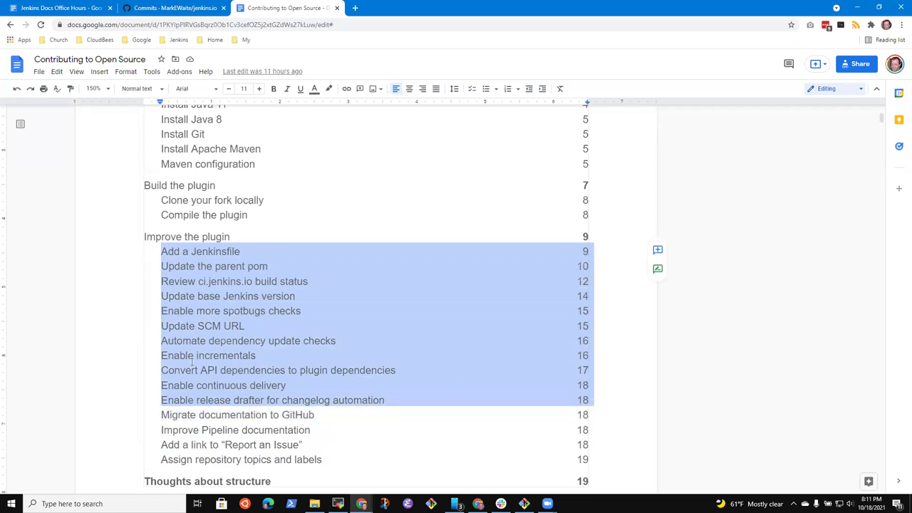
- Return to the office hours notes and highlight the "Adopt a plugin tutorial and blog post" agenda item
left_click(164, 8)
left_click(74, 8)
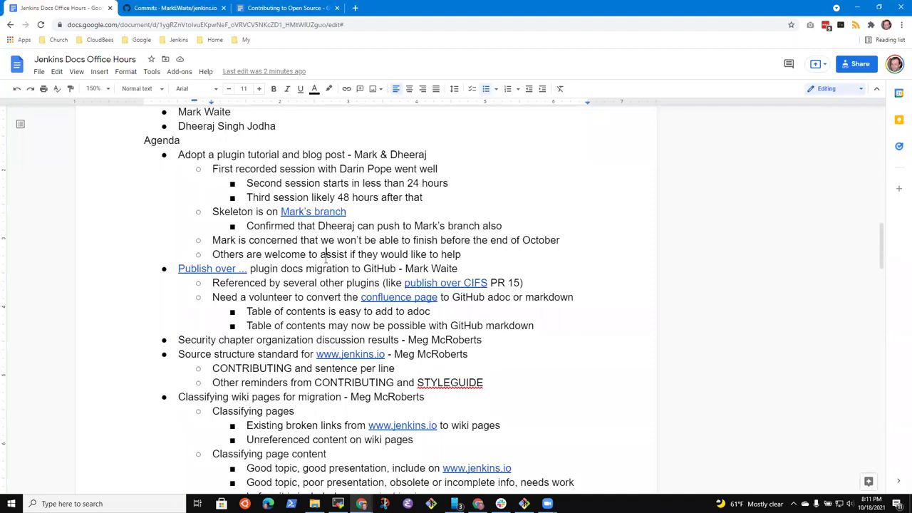
key("End")
key("Up")
key("Up")
key("Up")
key("Up")
key("Up")
key("Up")
key("Home")
key("shift+End")
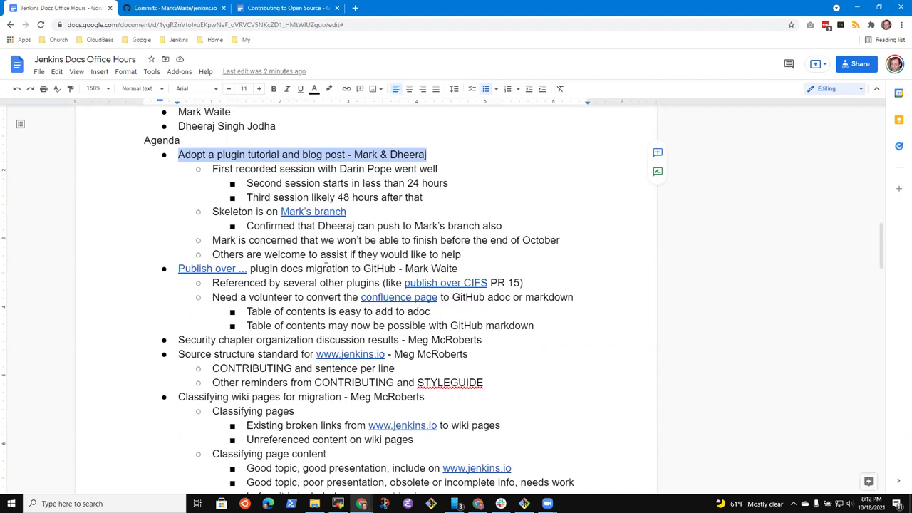
- Add a sub-bullet under "Others are welcome to assist if they would like to help" noting that the contributor "ran a command to do make run"
left_click(358, 151)
key("End")
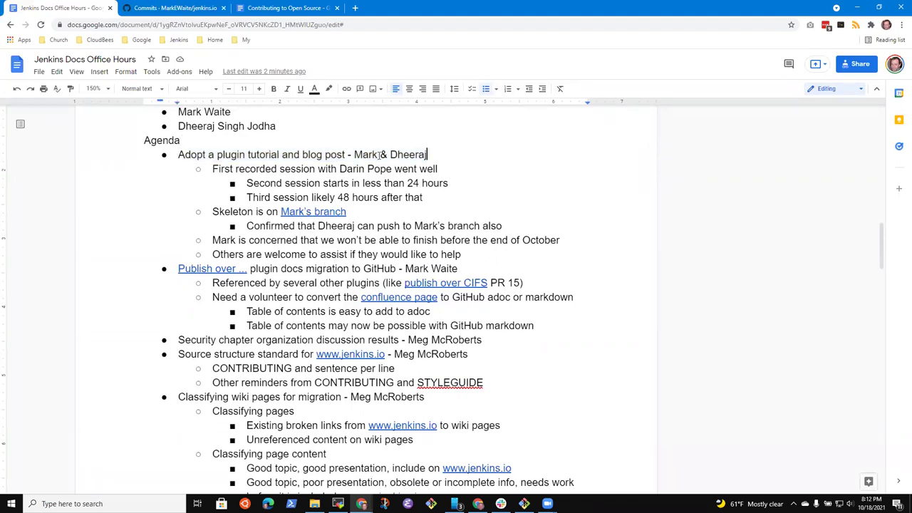
key("Down")
key("Down")
key("Down")
key("Down")
key("Down")
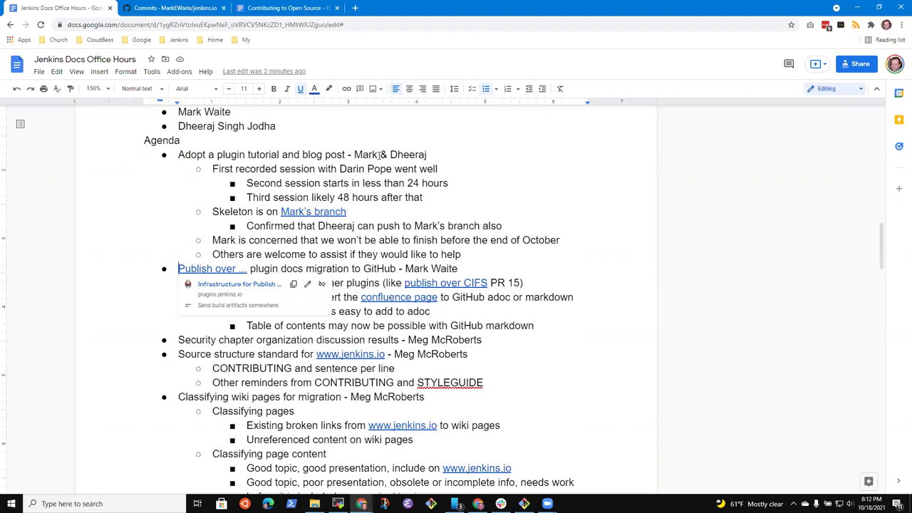
key("Up")
key("Up")
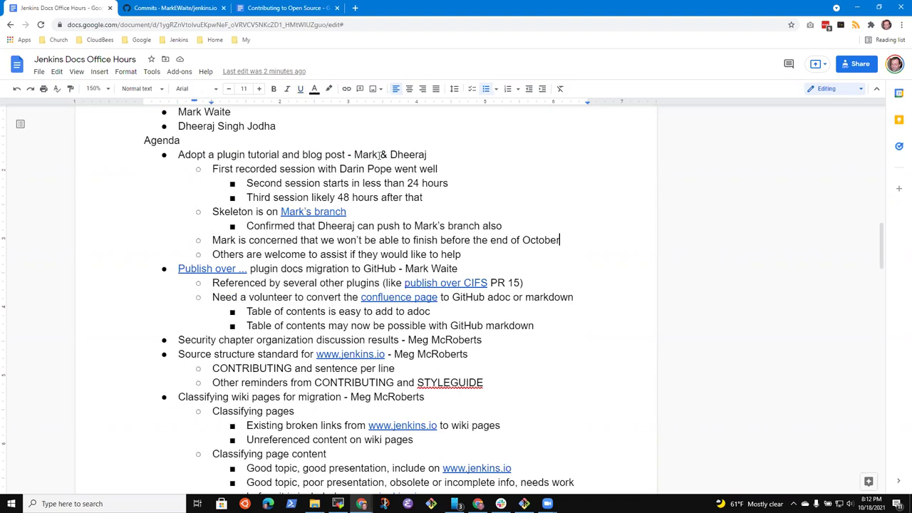
key("Return")
key("Tab")
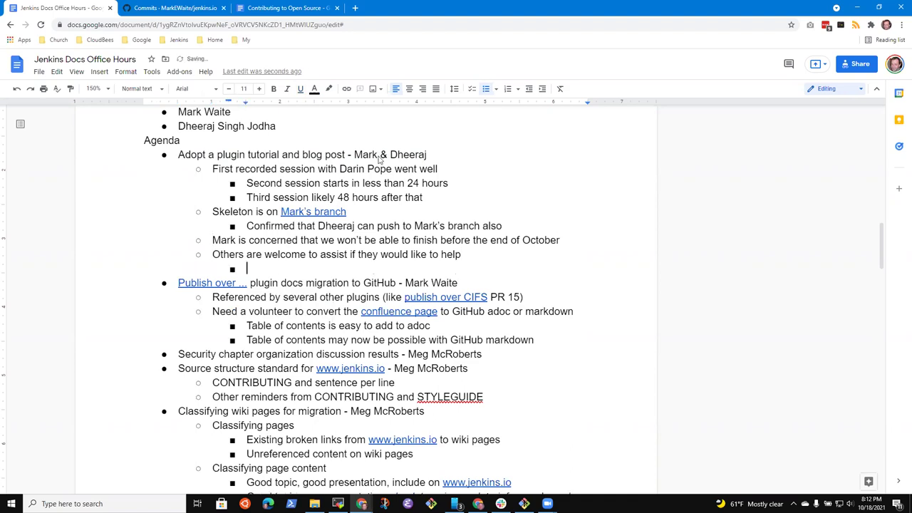
type("Dheeraj ran a command ")
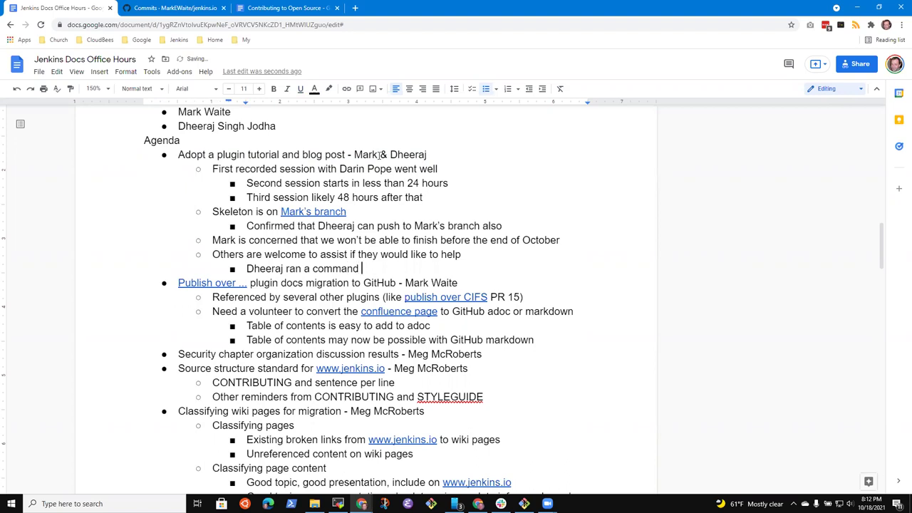
type("to do make run")
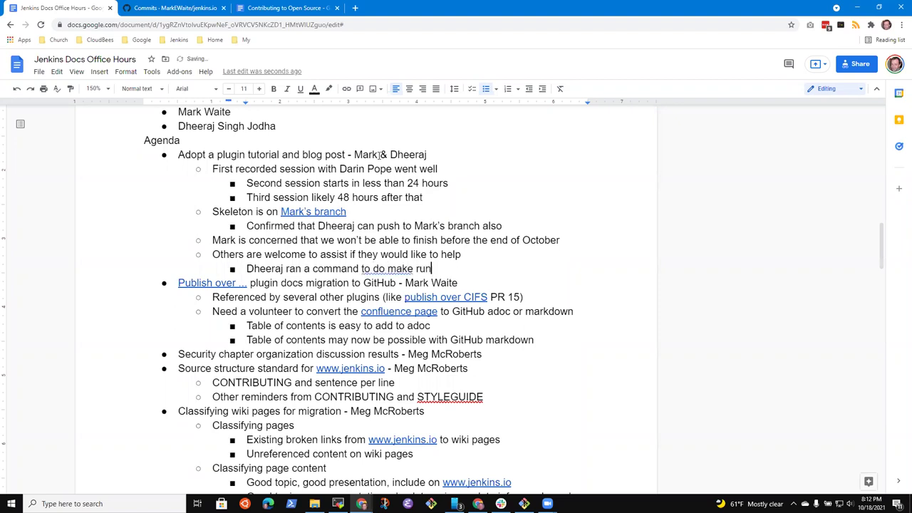
- Add a nested bullet "Had to use sudo" under the make run note
key("Return")
key("Tab")
type("Had to use")
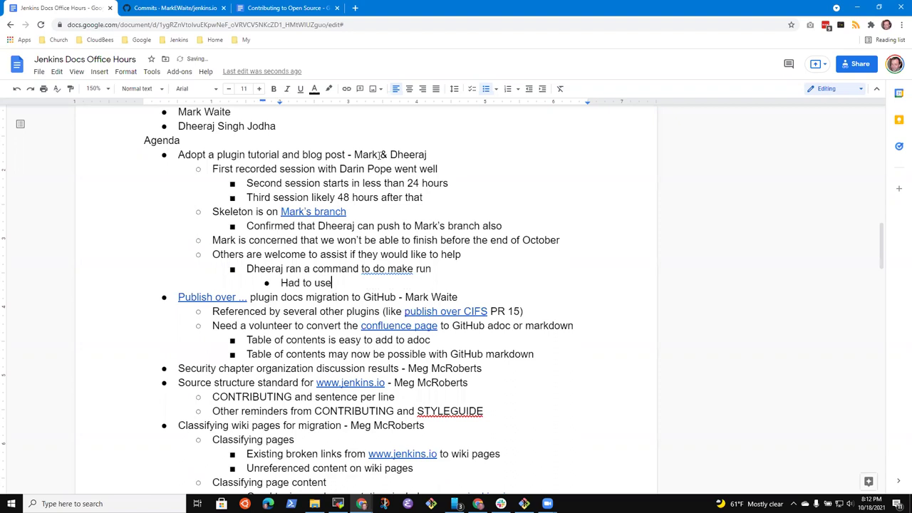
type(" sudo")
- Add a bullet below the sudo note reading "If the building user is not allowed to run docker, then locked out"
key("Return")
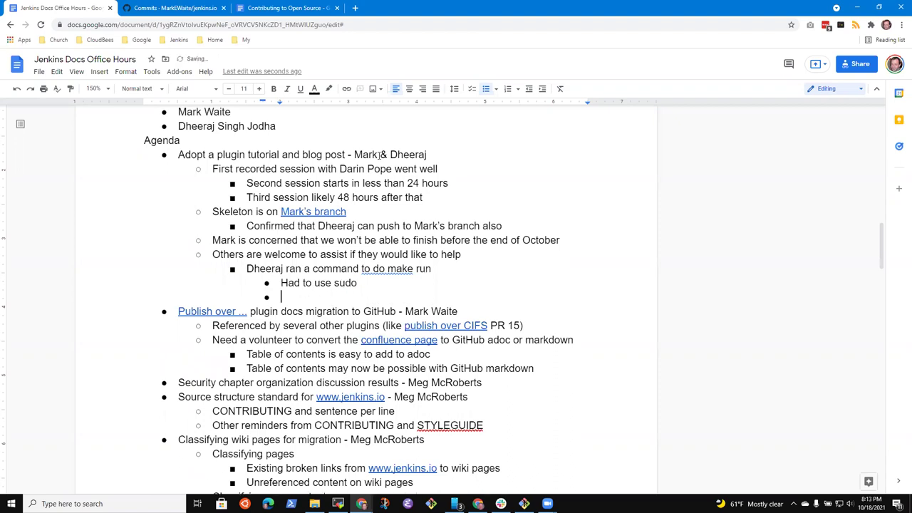
type("If the ")
type("user")
key("BackSpace")
key("BackSpace")
key("BackSpace")
key("BackSpace")
key("BackSpace")
key("BackSpace")
key("BackSpace")
key("BackSpace")
key("BackSpace")
type("the building user ")
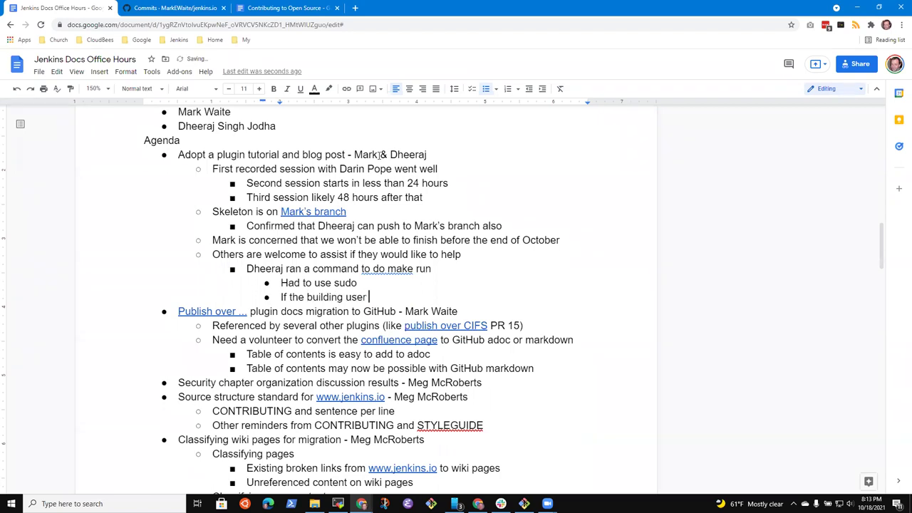
type("is not allowed to run docker,")
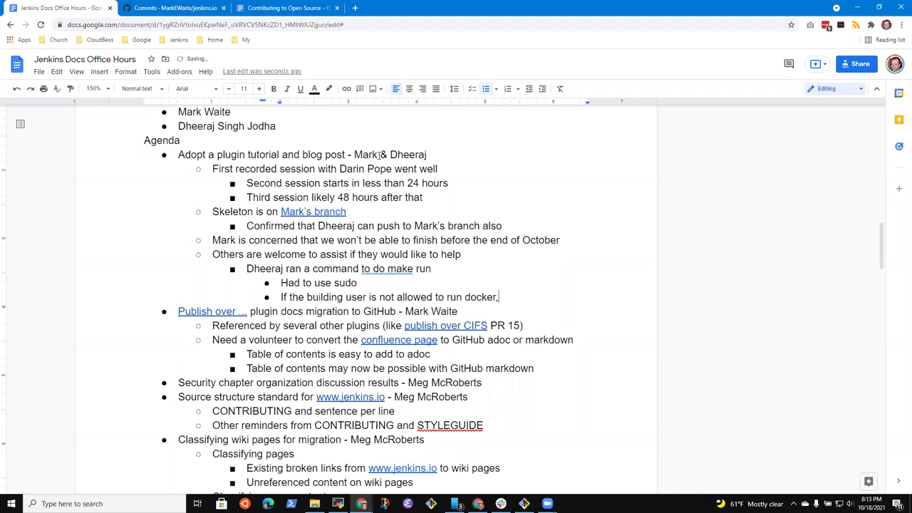
type(" then locked out")
- Start another nested bullet with "Need" and extend the sudo bullet to read "Had to use sudo to run docker"
key("Return")
type("NMee")
key("BackSpace")
key("BackSpace")
key("BackSpace")
type("eed")
key("Up")
key("End")
type("to run docker")
key("Down")
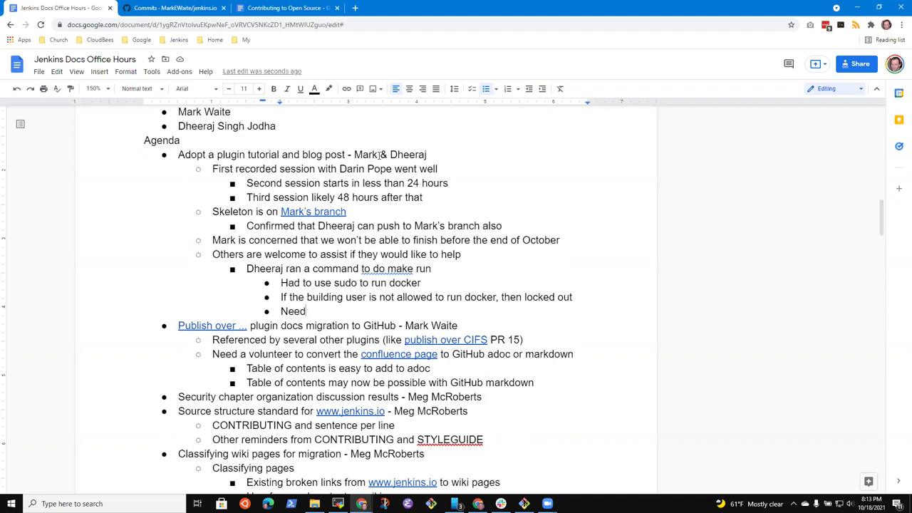
- Remove the words "to do" from the make run bullet
key("Up")
key("Up")
key("Left")
key("ctrl+Left")
key("ctrl+Left")
key("shift+Right")
key("shift+Right")
key("ctrl+shift+Left")
key("BackSpace")
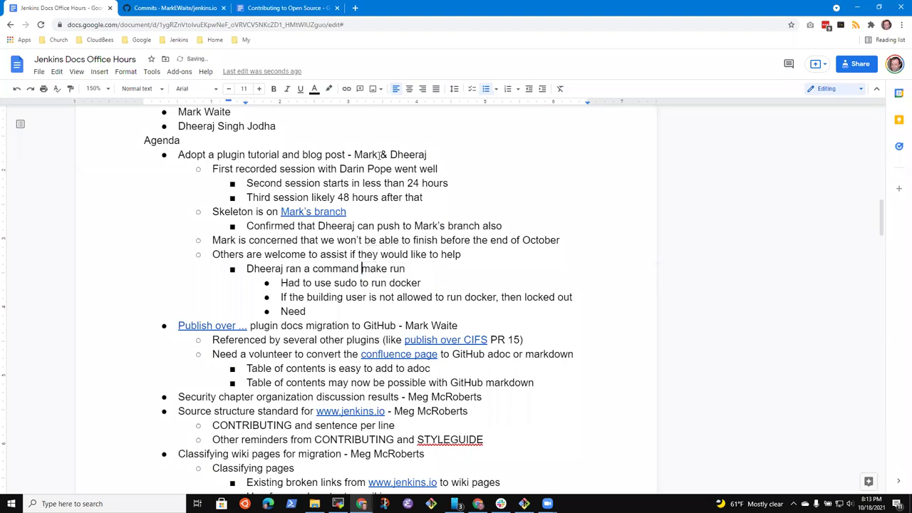
- Shorten the make run bullet by removing "a command" and "run", so it ends with "ran make"
key("ctrl+shift+Left")
key("ctrl+shift+Left")
key("BackSpace")
key("End")
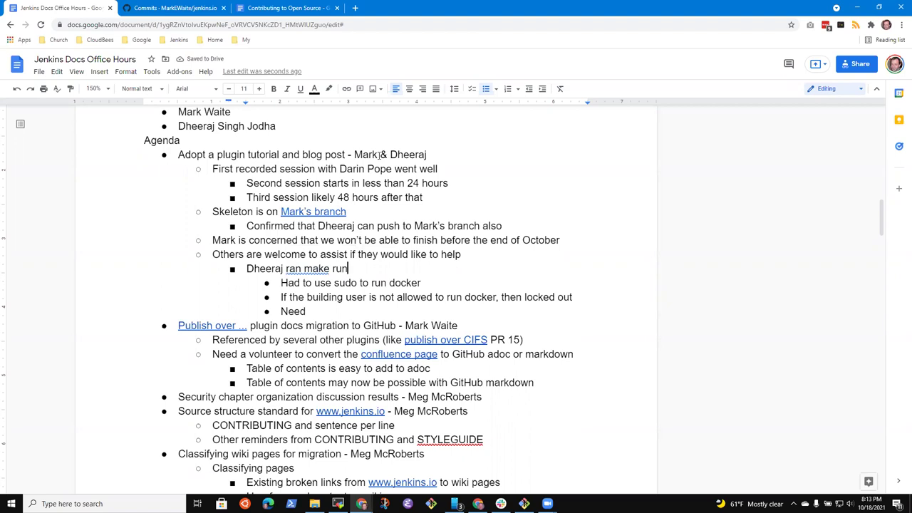
key("shift+End")
key("BackSpace")
- Replace "Need" with "Confirmed he can generate the site locally on his personal laptop" and add an empty bullet one level up
key("Down")
key("Down")
key("Down")
key("BackSpace")
key("BackSpace")
key("BackSpace")
key("BackSpace")
type("Confirme")
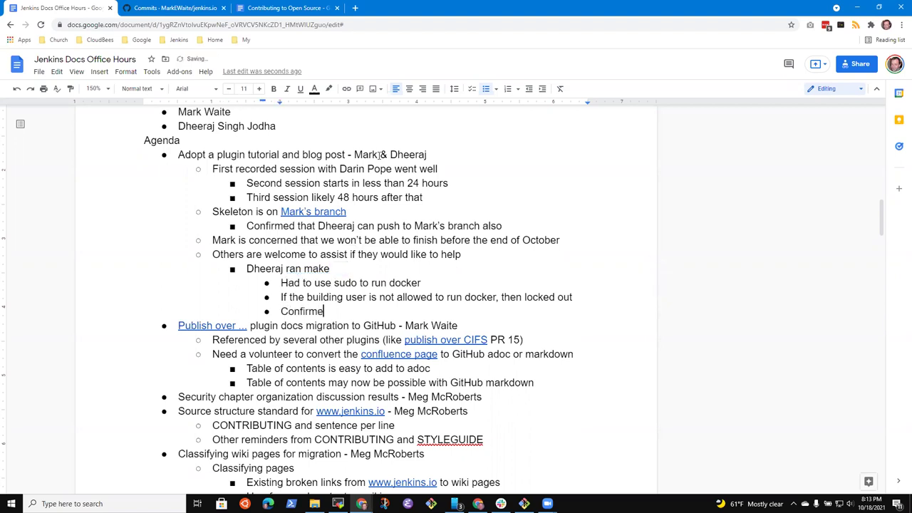
type("d he can generate")
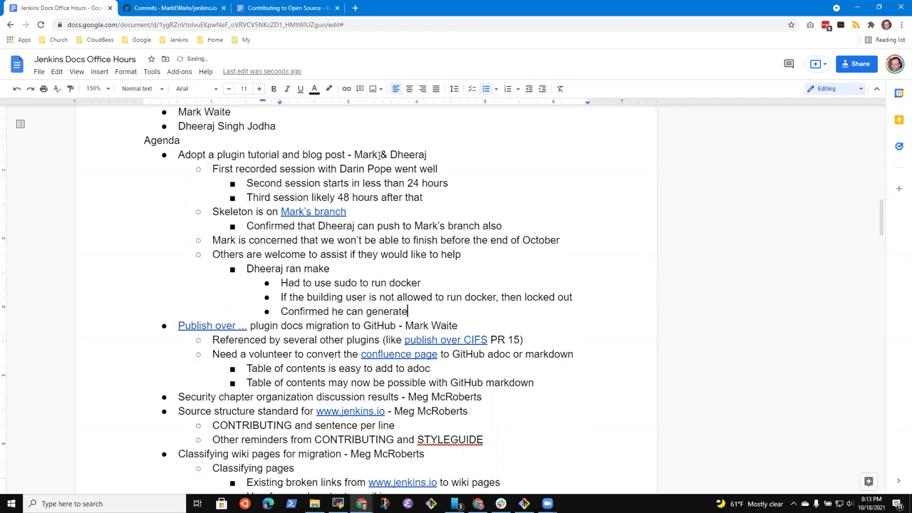
type(" the site locally")
type(" on hi")
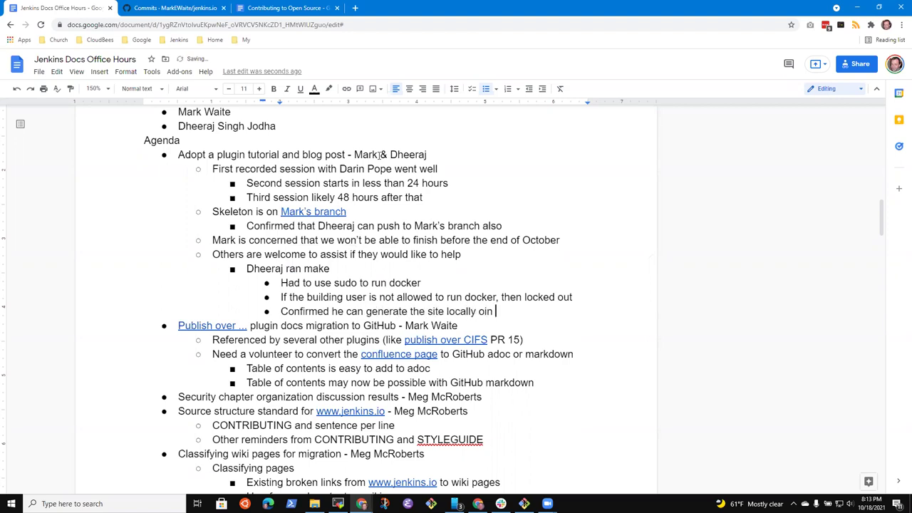
type("s personal laptop")
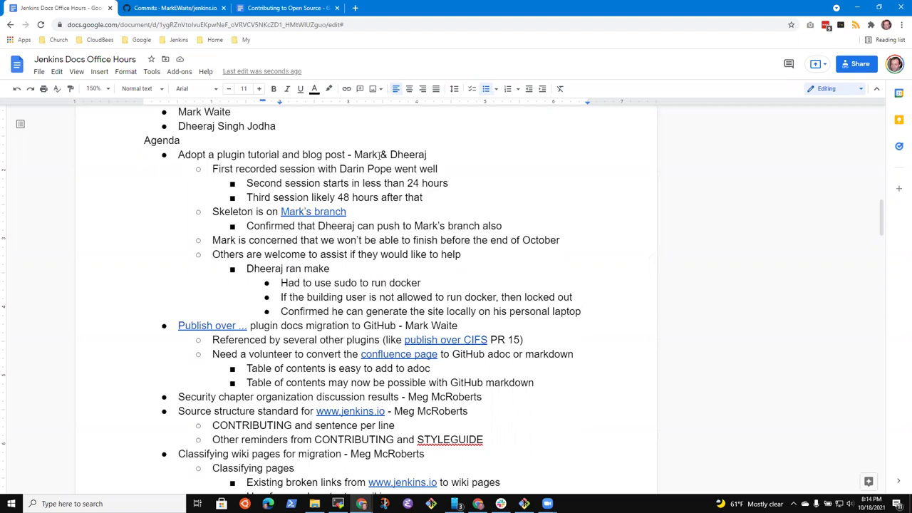
key("Return")
key("shift+Tab")
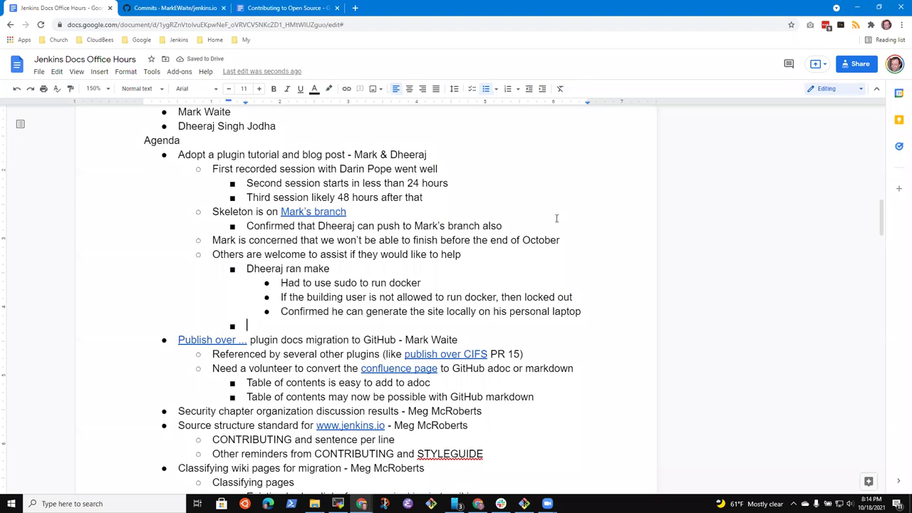
key("Tab")
type("Had checked")
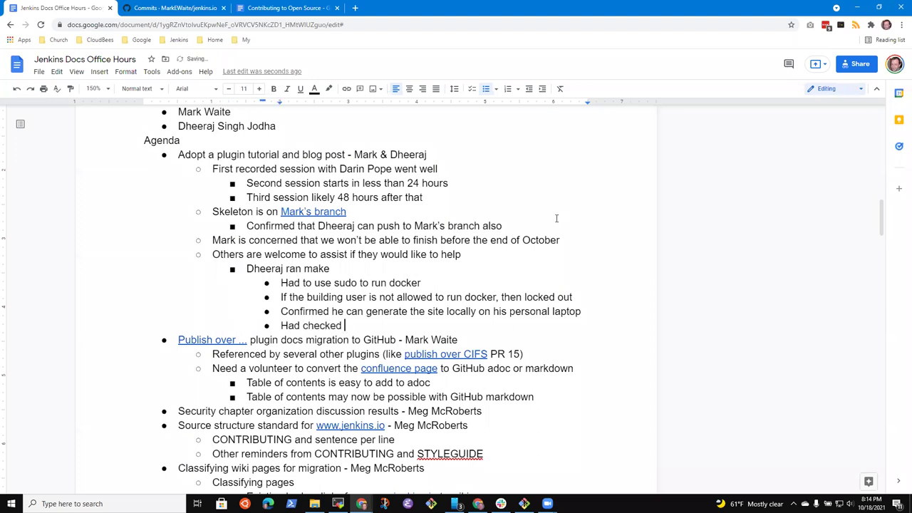
key("ctrl+BackSpace")
key("ctrl+BackSpace")
key("shift+Tab")
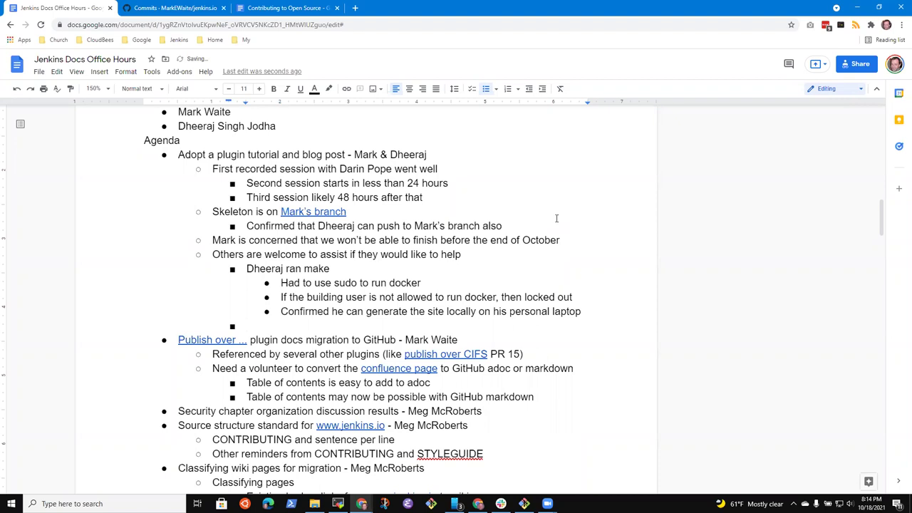
- Copy the GitHub commits page address for the adopt-a-plugin-tutorial-and-blog-post branch
left_click(164, 8)
scroll(296, 199, "up", 10)
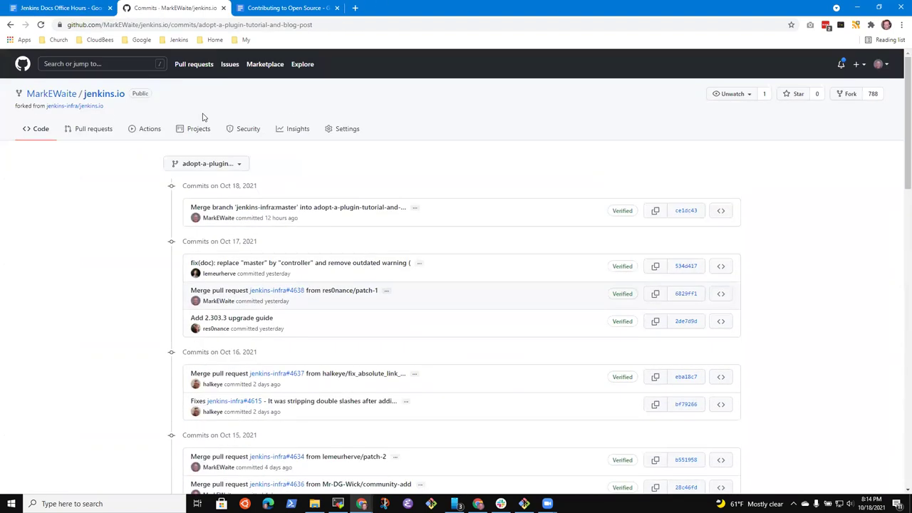
left_click(344, 25)
key("ctrl+c")
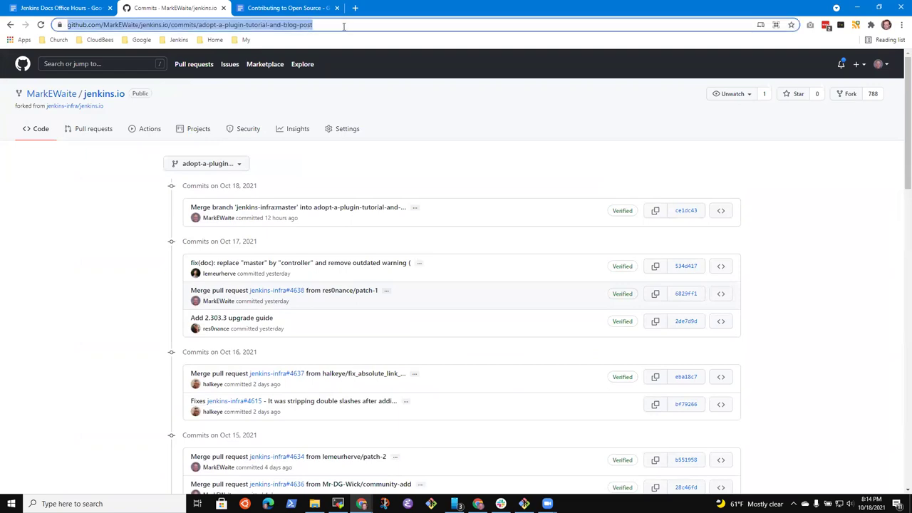
- Return to the office hours notes and label the empty bullet as the steps the meeting host took
left_click(57, 8)
type("Steps Mark tooko")
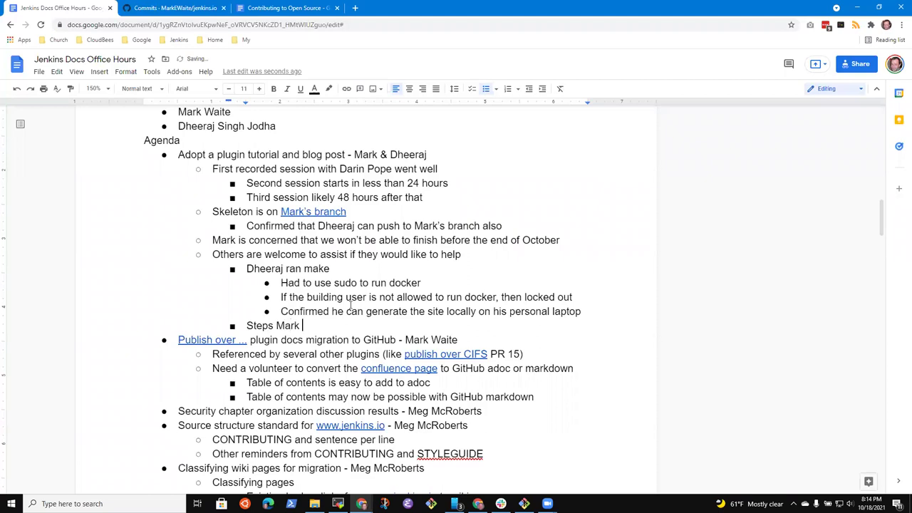
key("Return")
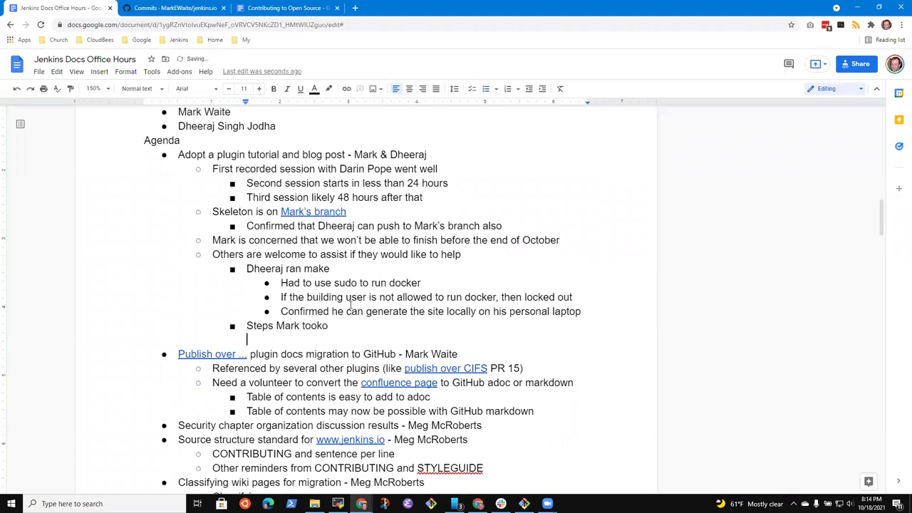
key("Return")
key("BackSpace")
key("BackSpace")
- Add a nested bullet containing "$ git checkout -b" followed by the copied branch address
key("Return")
key("Tab")
type("$ git checkout -b")
key("ctrl+v")
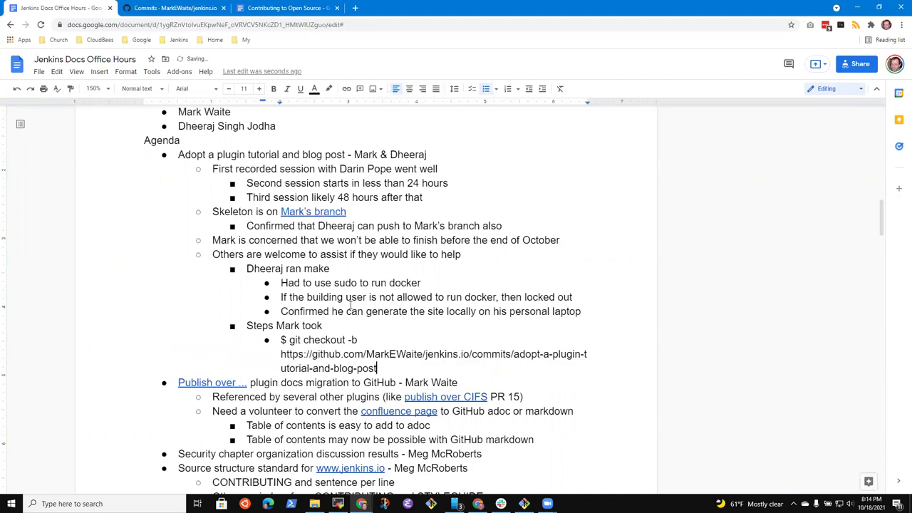
- Trim the pasted address in the checkout command to the branch name adopt-a-plugin-tutorial-and-blog-post
key("Up")
key("ctrl+Right")
key("ctrl+Right")
key("ctrl+Right")
key("ctrl+Right")
key("ctrl+Right")
key("ctrl+shift+Left")
key("ctrl+shift+Left")
key("ctrl+shift+Left")
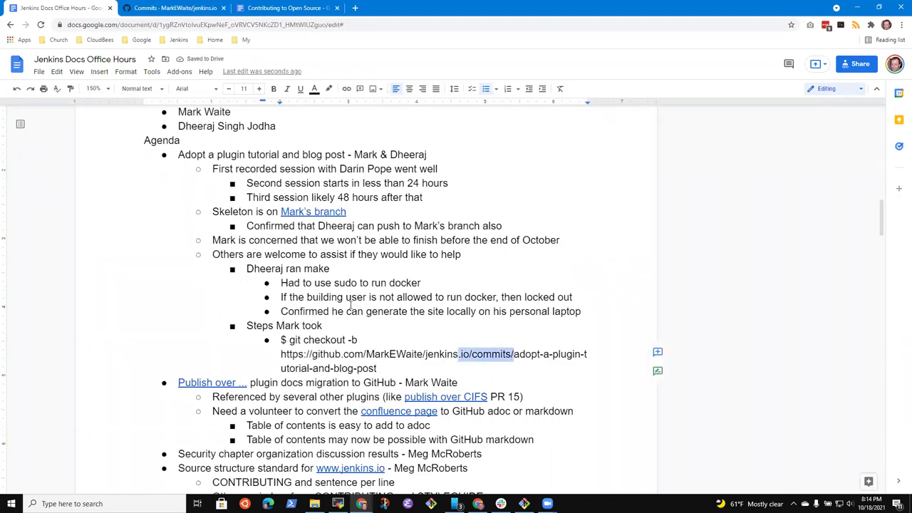
key("ctrl+shift+Left")
key("ctrl+shift+Left")
key("ctrl+shift+Left")
key("ctrl+shift+Left")
key("ctrl+shift+Left")
key("ctrl+shift+Left")
key("ctrl+shift+Left")
key("ctrl+shift+Left")
key("BackSpace")
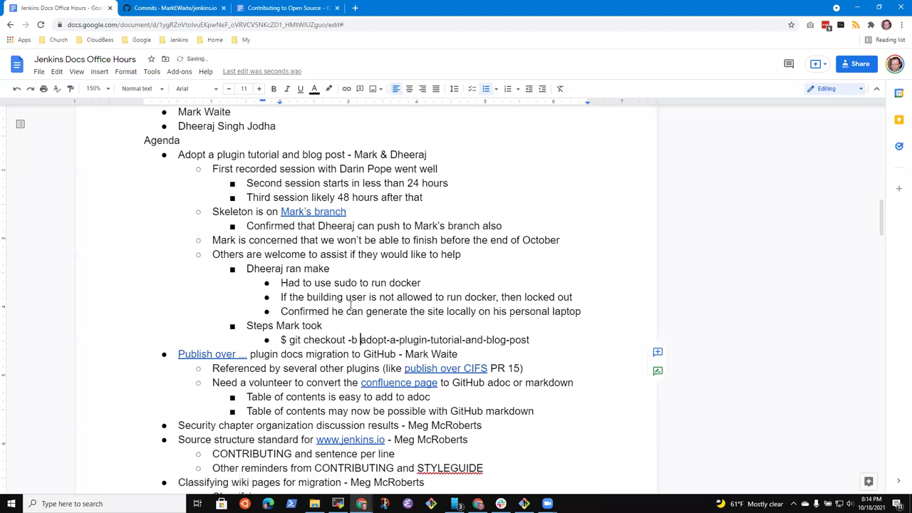
- Append "-t" to the checkout command and break the line before it with a trailing backslash
key("End")
type("-t")
key("Left")
key("Left")
key("Left")
type("\\")
key("shift+Return")
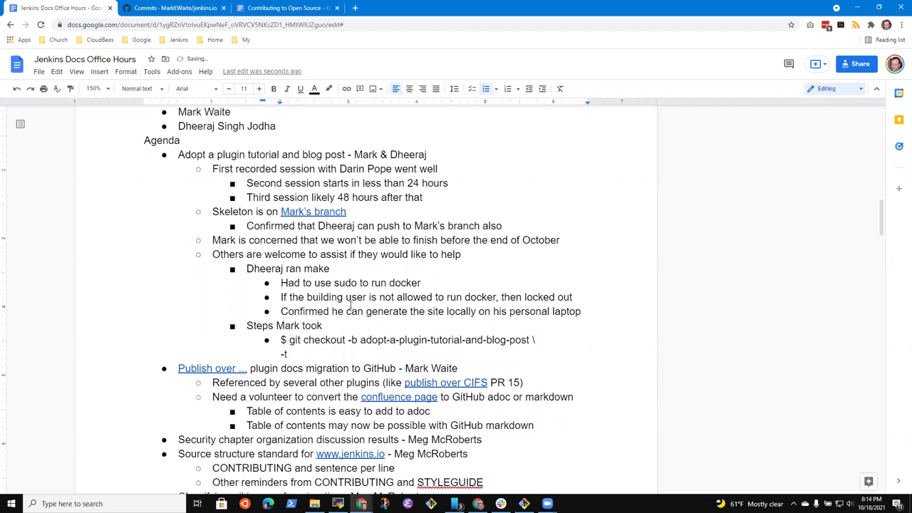
- Paste the branch address after "-t" and replace everything before the branch name with the fork owner's user name as remote
key("ctrl+v")
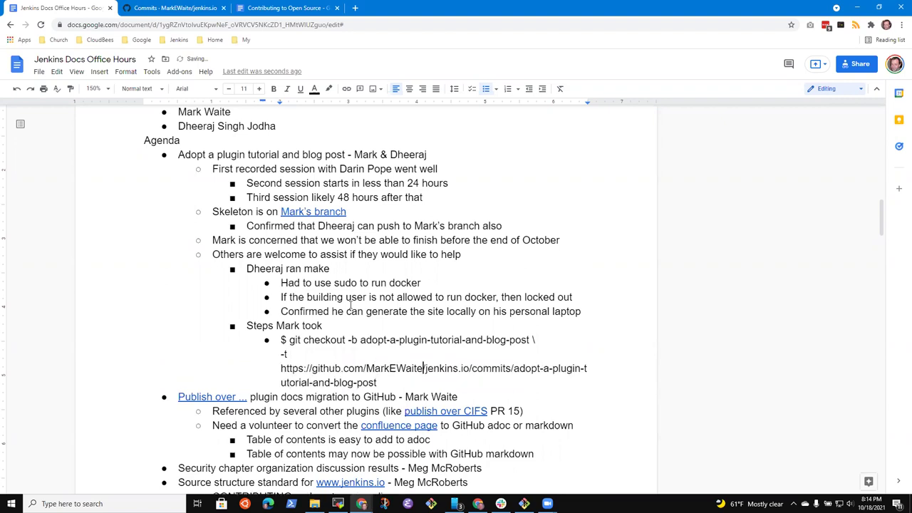
key("ctrl+Right")
key("ctrl+Right")
key("shift+Home")
key("BackSpace")
type("origin")
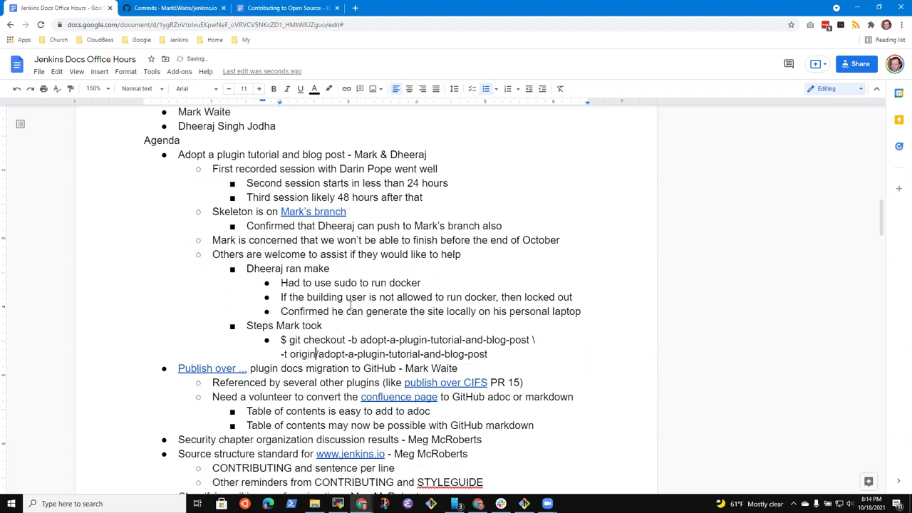
key("ctrl+shift+Left")
type("markea")
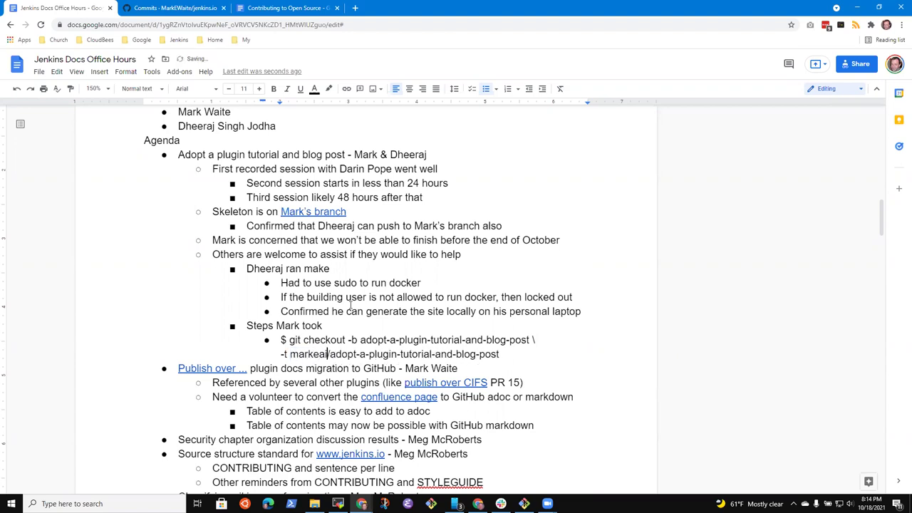
key("BackSpace")
type("waite")
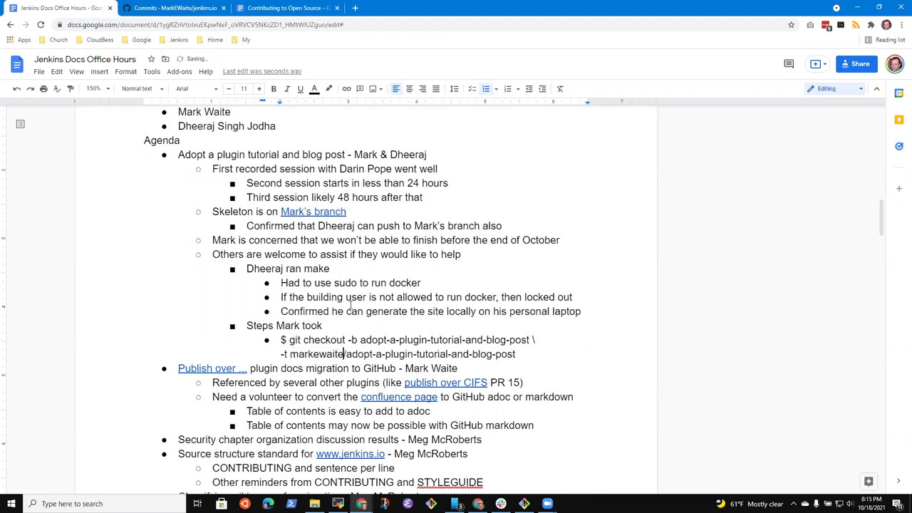
type("/")
key("Up")
key("Return")
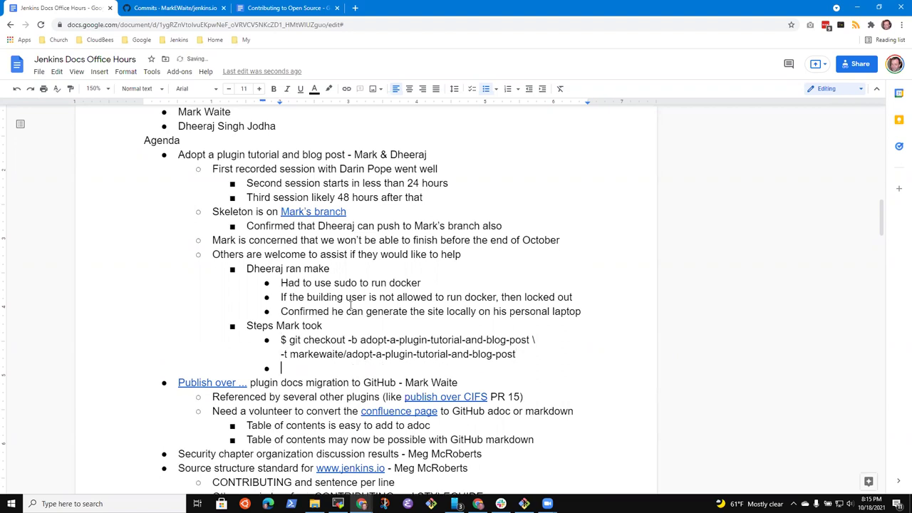
key("BackSpace")
type("$ make run")
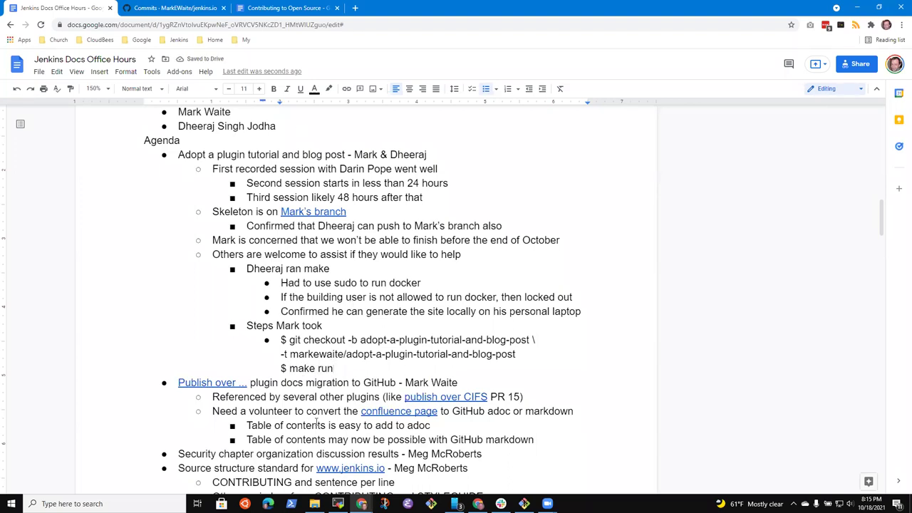
key("Return")
type("Open ")
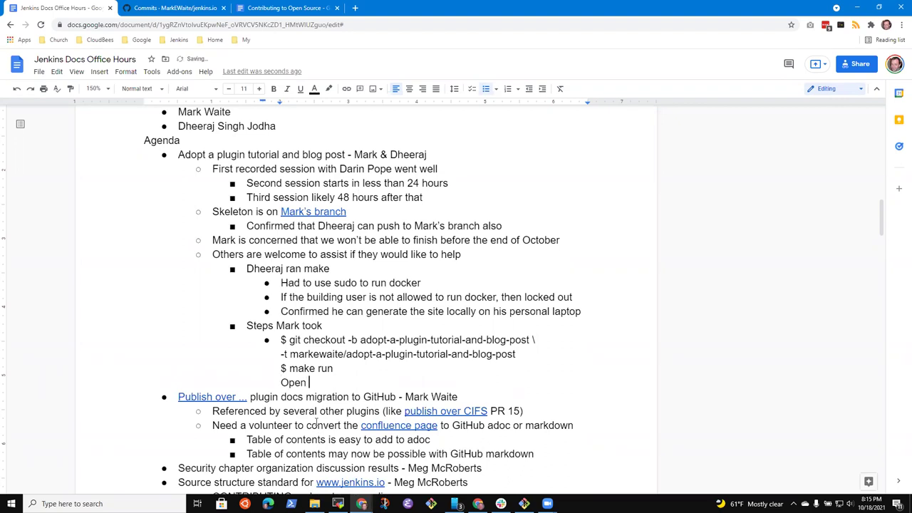
type("http://localhost:4242")
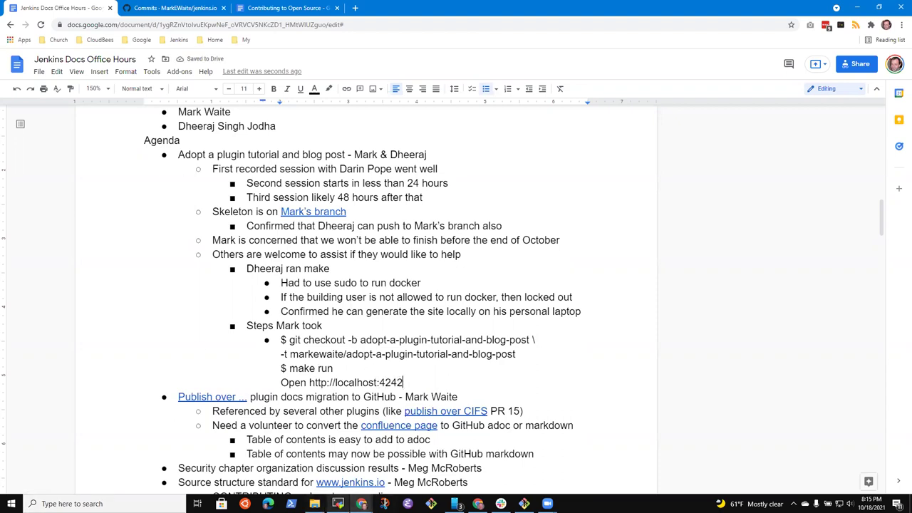
- Switch to the MobaXterm terminal, change to ~/git/jenkins/jenkins.io/ and list the git branches
left_click(338, 504)
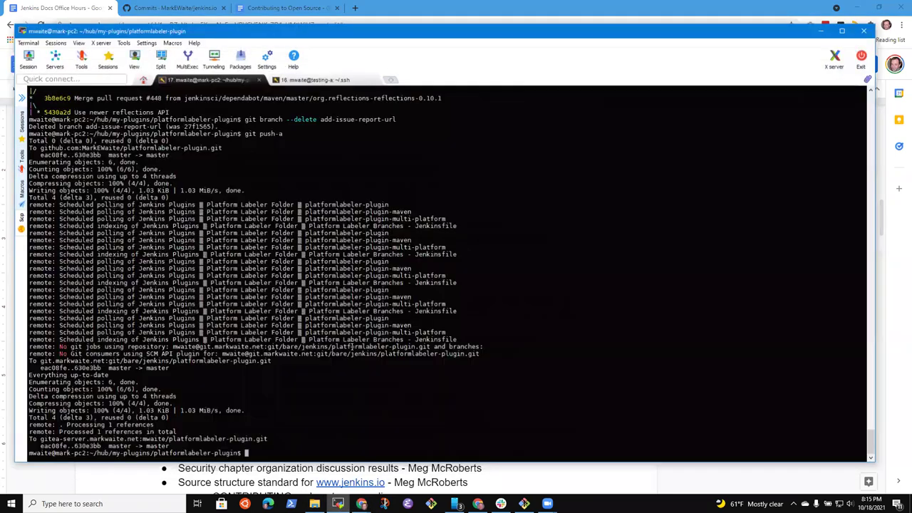
type("cd ~/git/jenkins/jenkins.io/")
key("Return")
type("git branch")
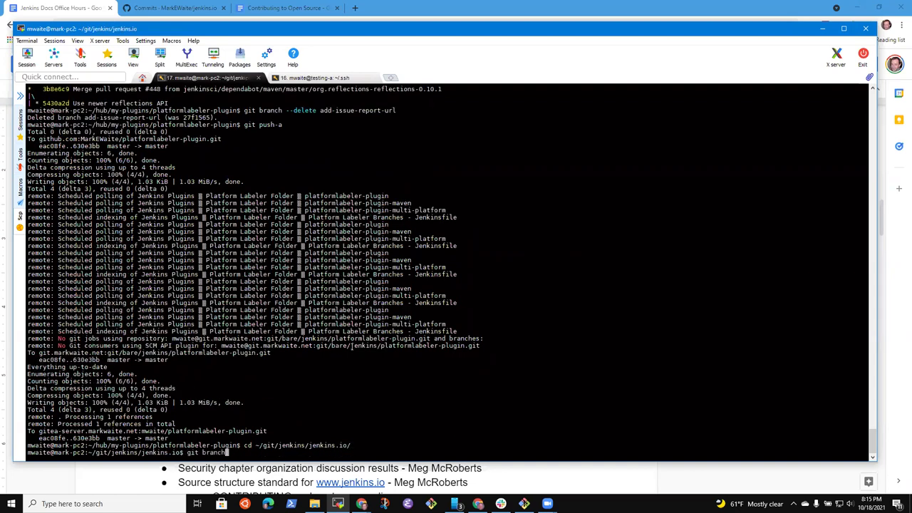
key("Return")
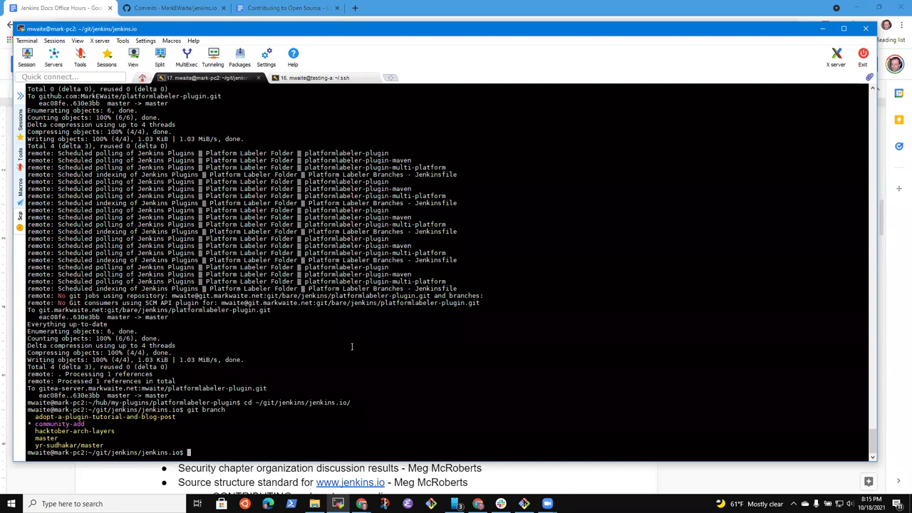
- Check out the adopt-a-plugin-tutorial-and-blog-post branch
type("git checkout")
double_click(137, 416)
right_click(137, 416)
middle_click(525, 395)
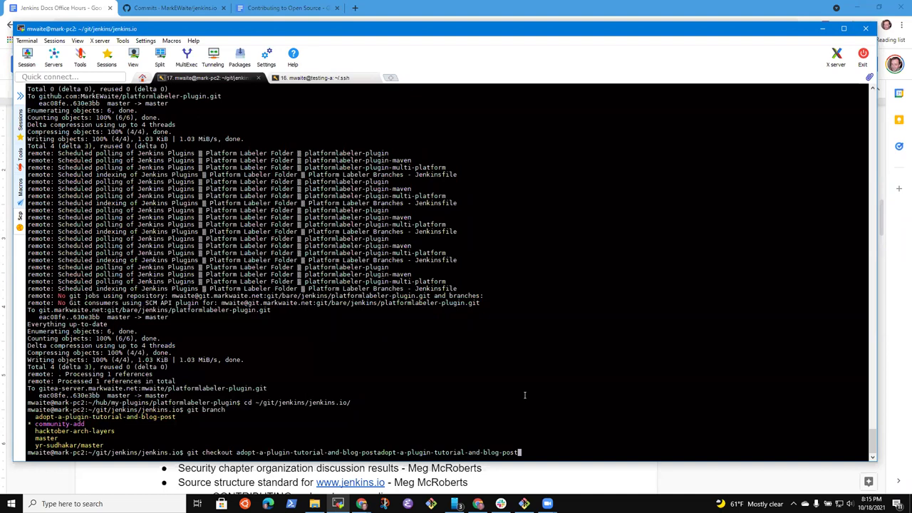
key("ctrl+c")
type("git checkout")
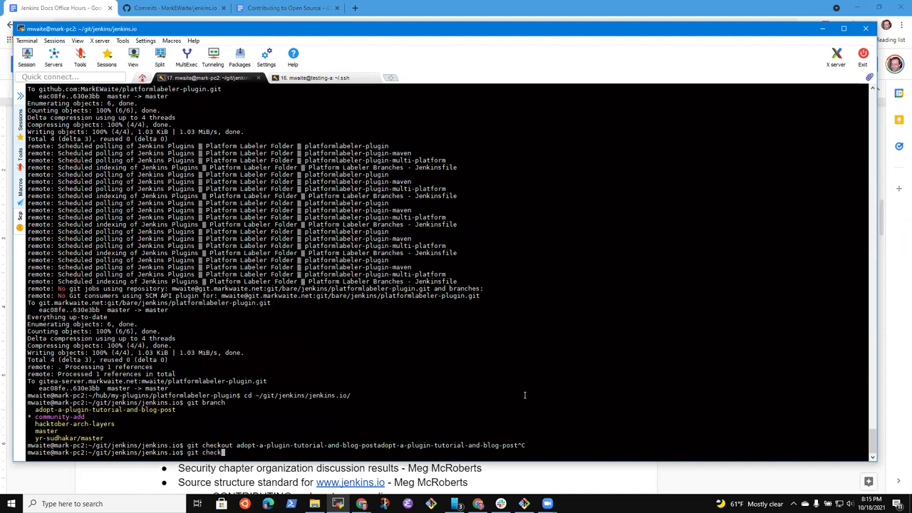
middle_click(524, 394)
key("Return")
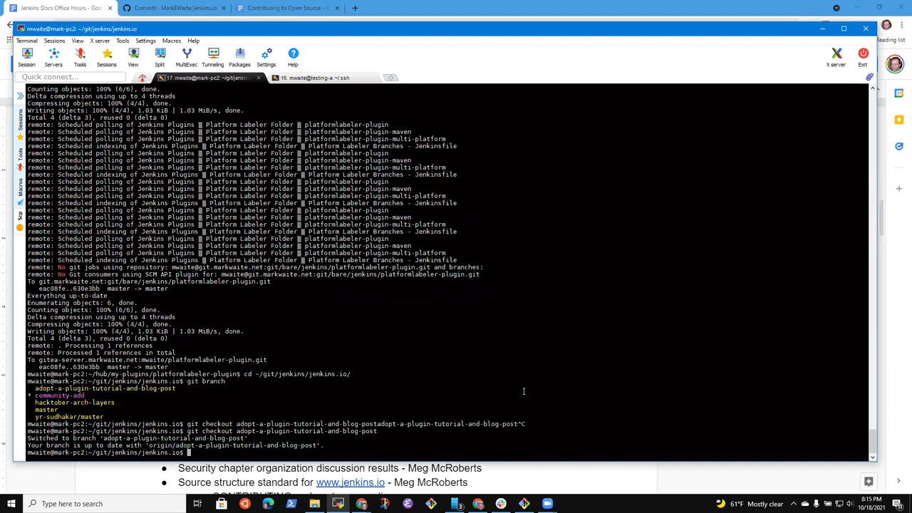
- Pull the latest changes into the branch and view the commit graph with git lola
type("git pull")
key("Return")
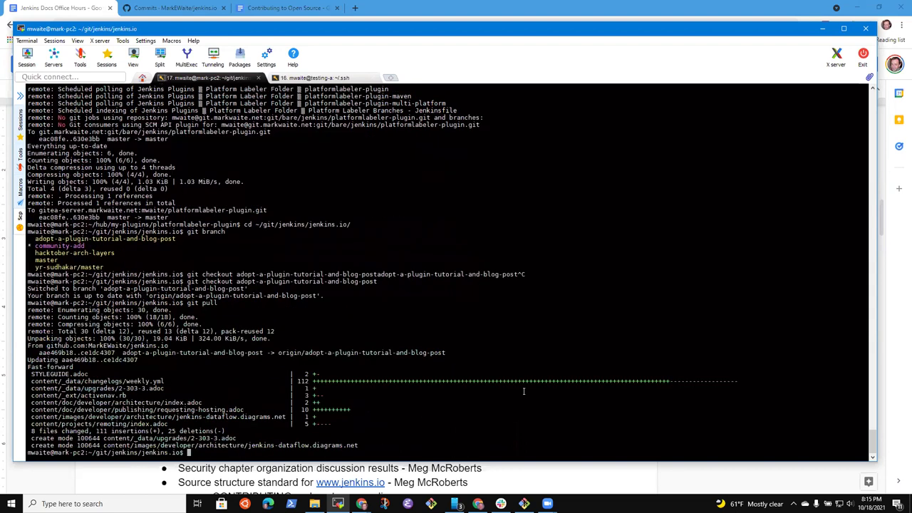
type("git lola")
key("Return")
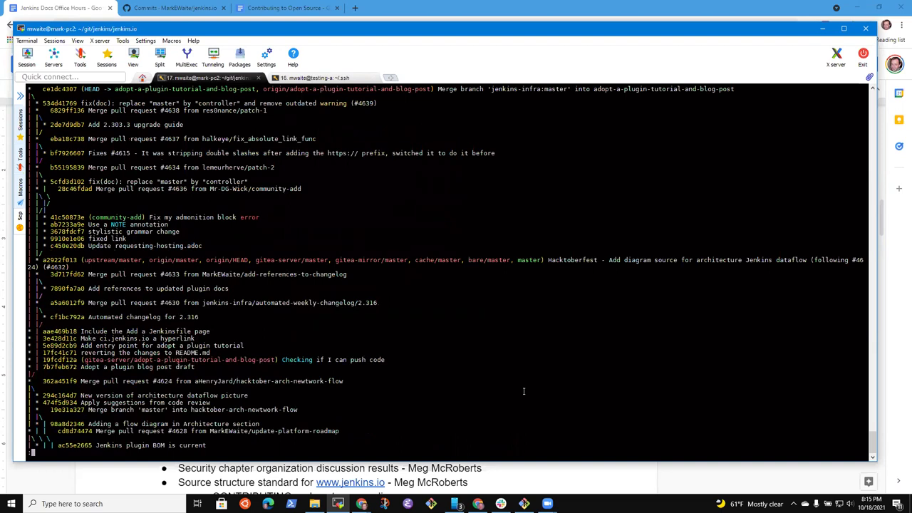
type("q")
- Push the branch with git push-a and build and serve the site with make run
type("git push-a")
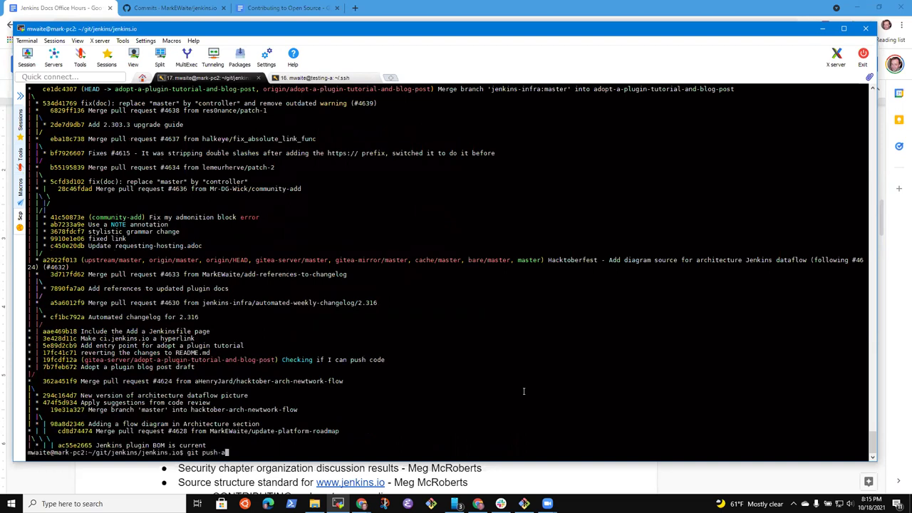
key("Return")
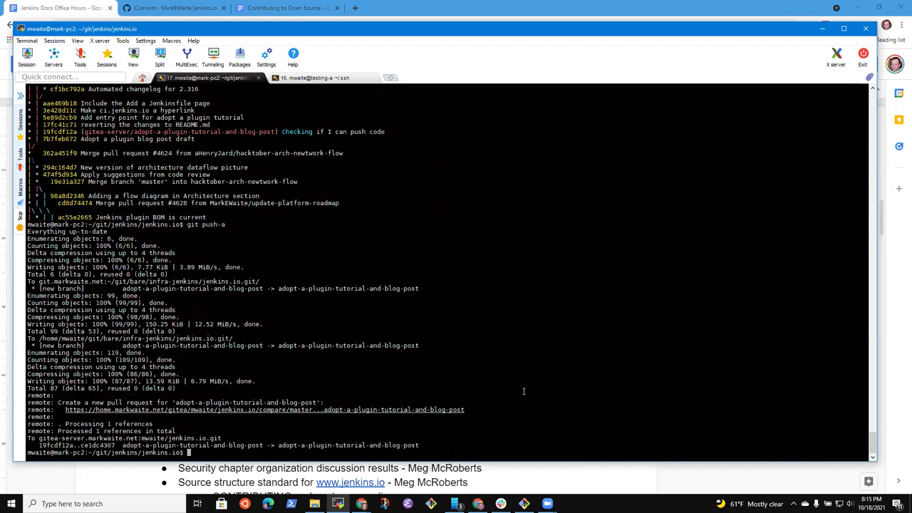
type("make run")
key("Return")
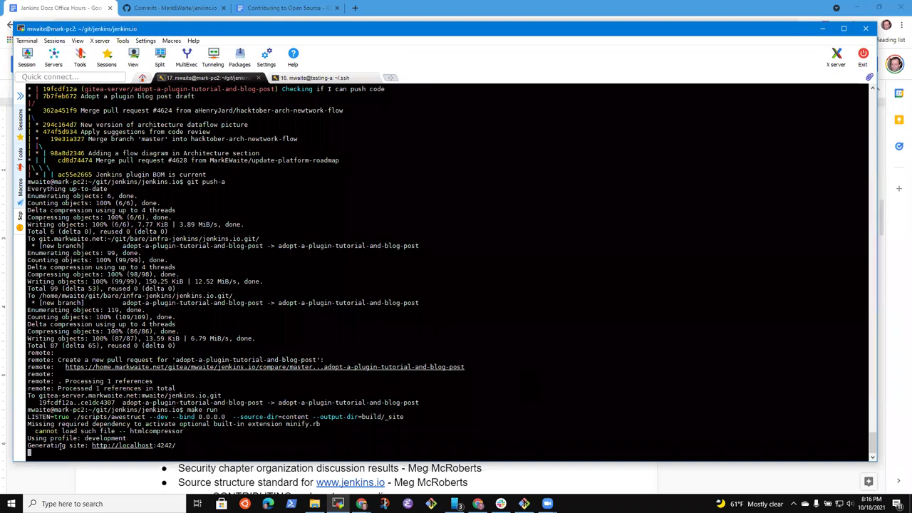
- Open the locally served site at mark-pc2.markwaite.net:4242 in a new browser tab and go to its Developer Guide page
left_click_drag(27, 445, 176, 445)
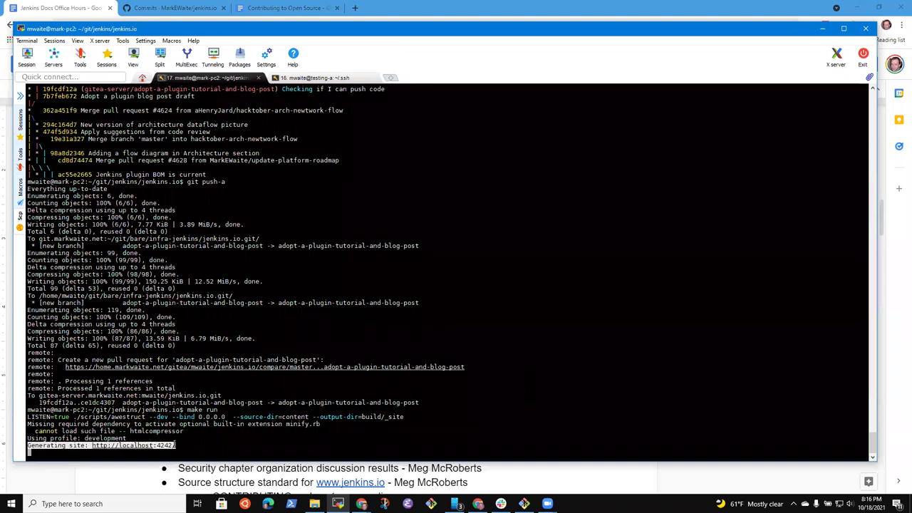
left_click(300, 406)
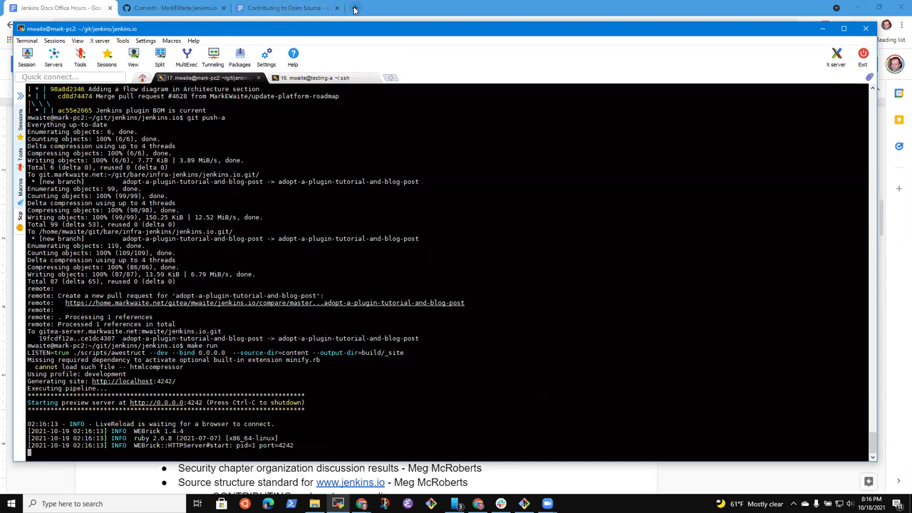
left_click(354, 8)
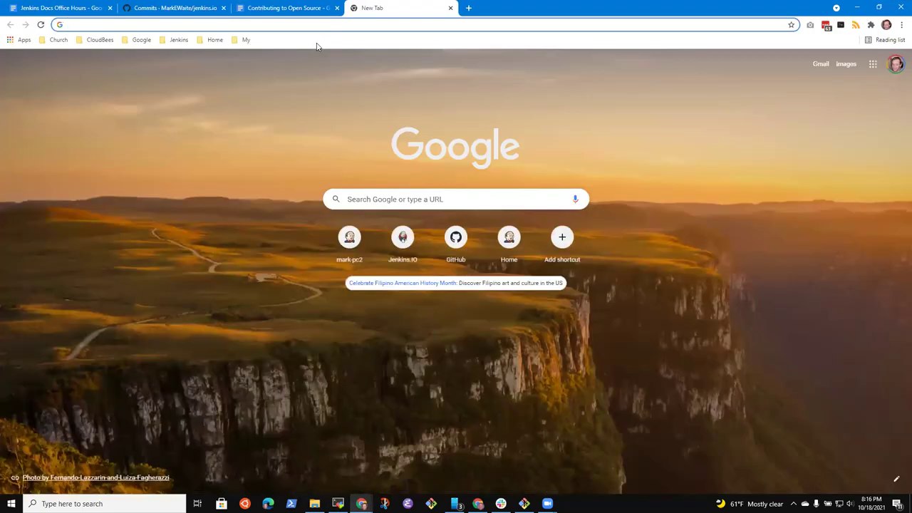
type("mark-pc2.markwaite.net:")
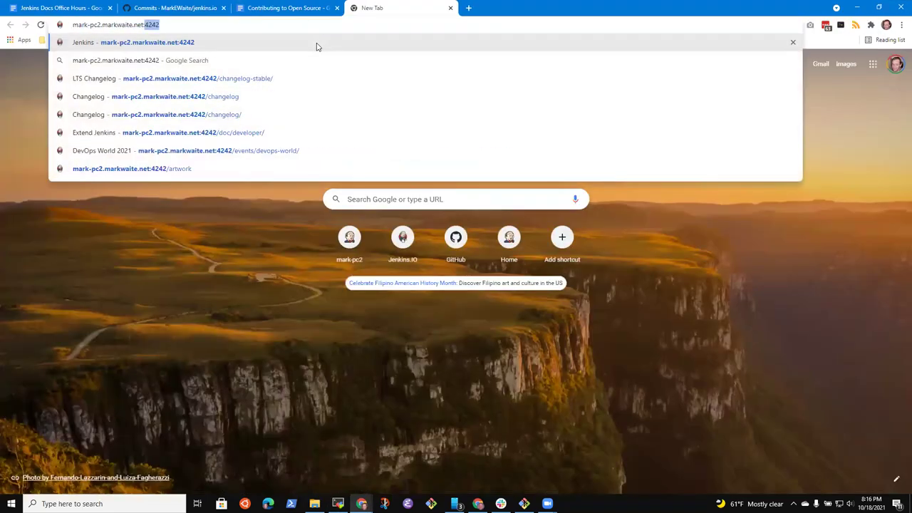
key("Return")
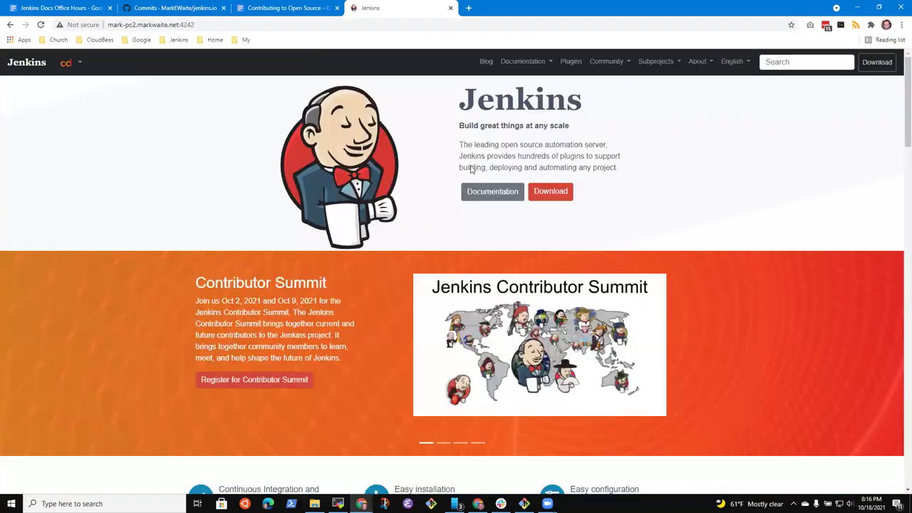
left_click(533, 62)
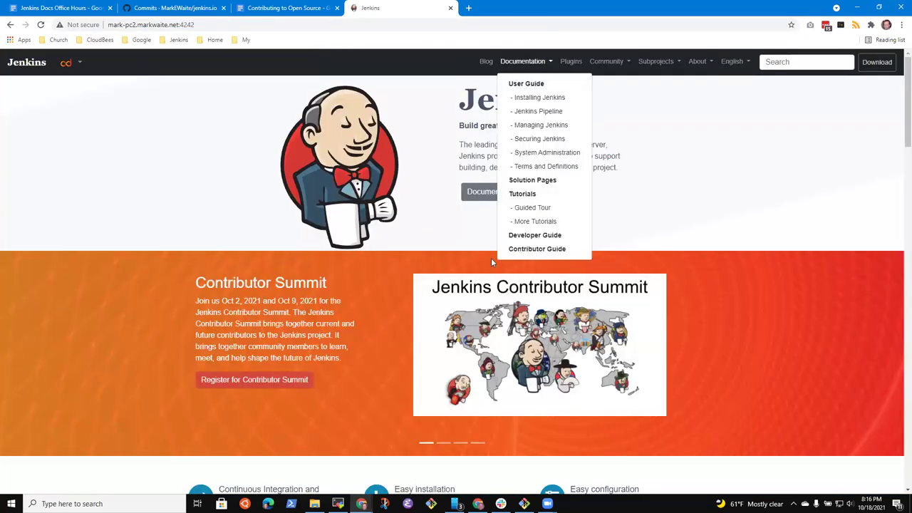
left_click(546, 235)
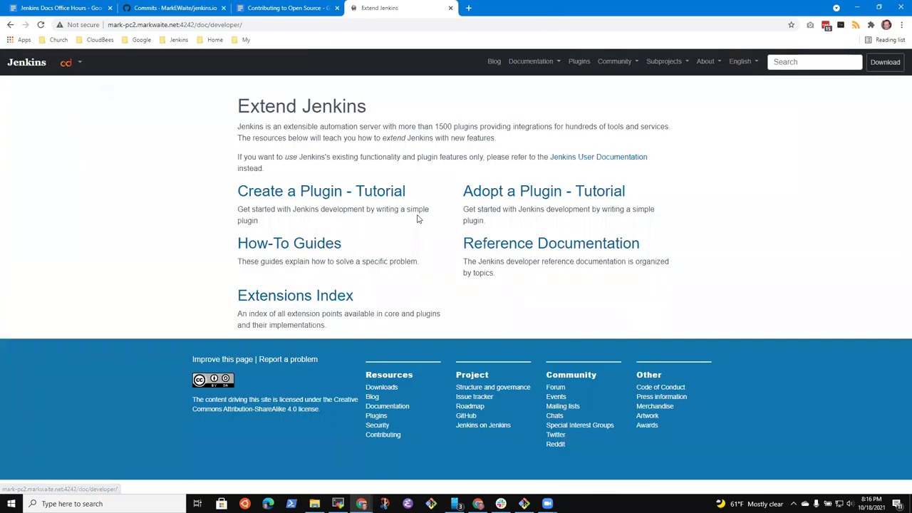
- Copy the Developer Guide page's address and append it, after a slash, to the localhost:4242 line in the office hours notes
left_click(261, 26)
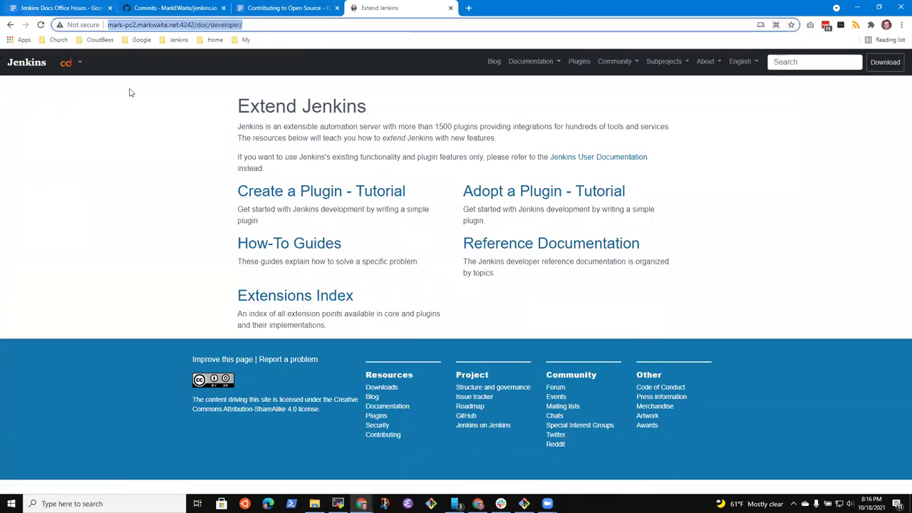
left_click(63, 8)
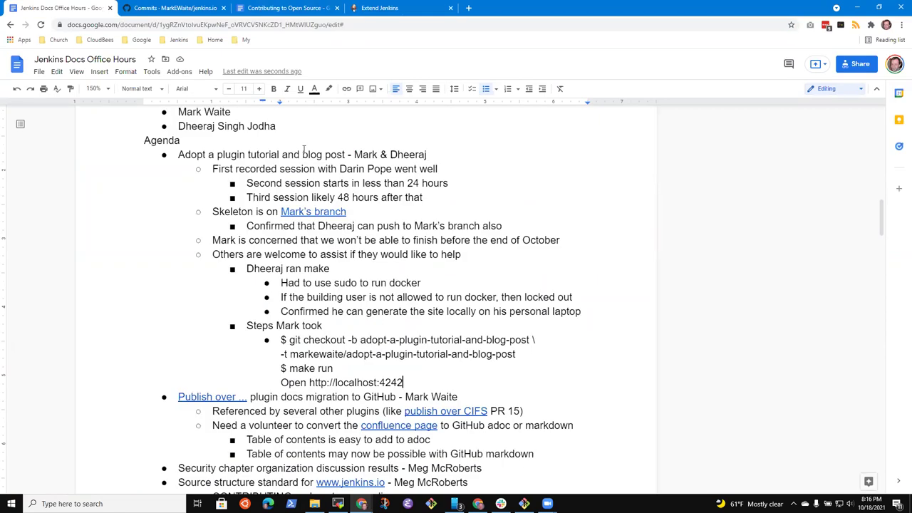
type("/")
key("ctrl+v")
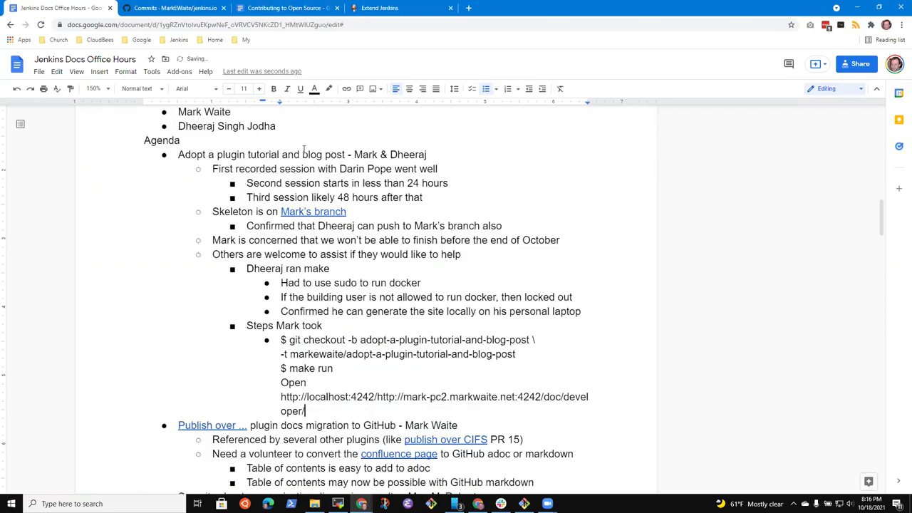
key("ctrl+Left")
key("ctrl+Left")
key("ctrl+shift+Left")
key("ctrl+shift+Left")
key("ctrl+shift+Left")
key("ctrl+shift+Left")
key("ctrl+shift+Left")
key("ctrl+shift+Left")
key("ctrl+shift+Left")
key("ctrl+shift+Left")
key("ctrl+shift+Left")
key("BackSpace")
key("End")
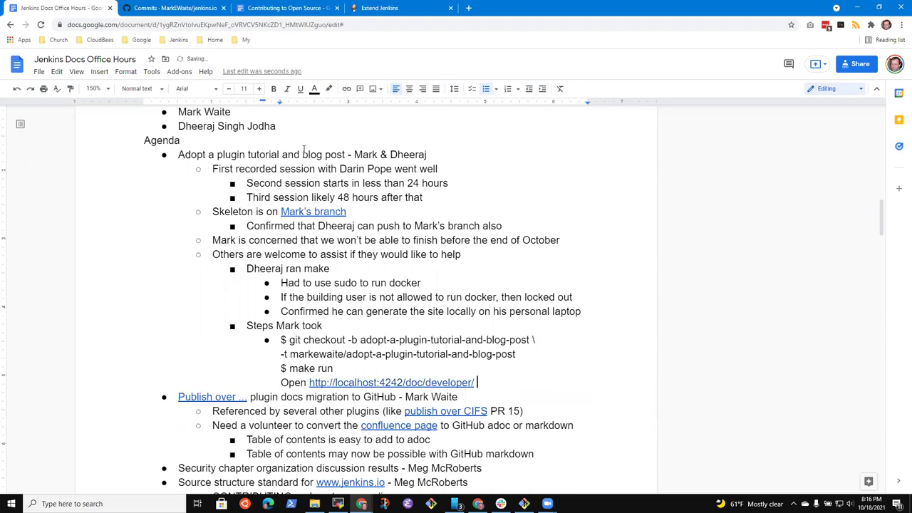
left_click(417, 382)
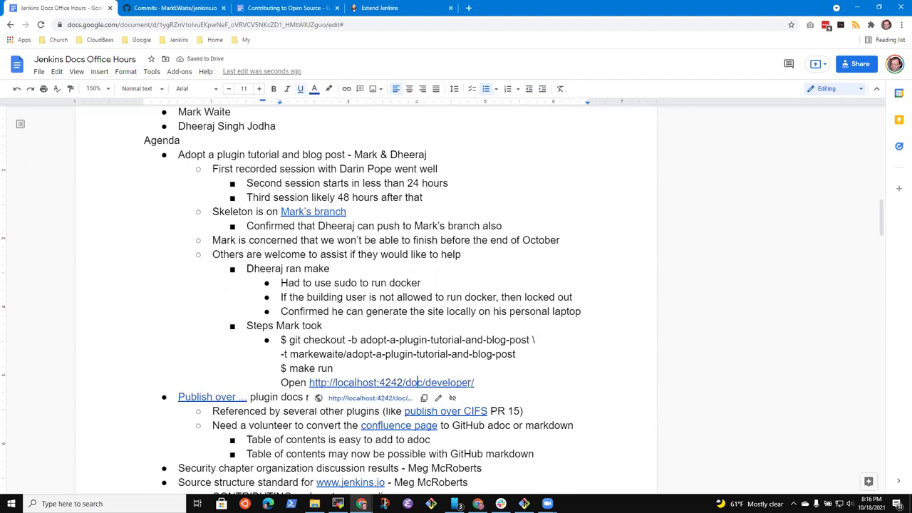
- Return to the Extend Jenkins page and examine the Create a Plugin and Adopt a Plugin tutorial entries
left_click(378, 8)
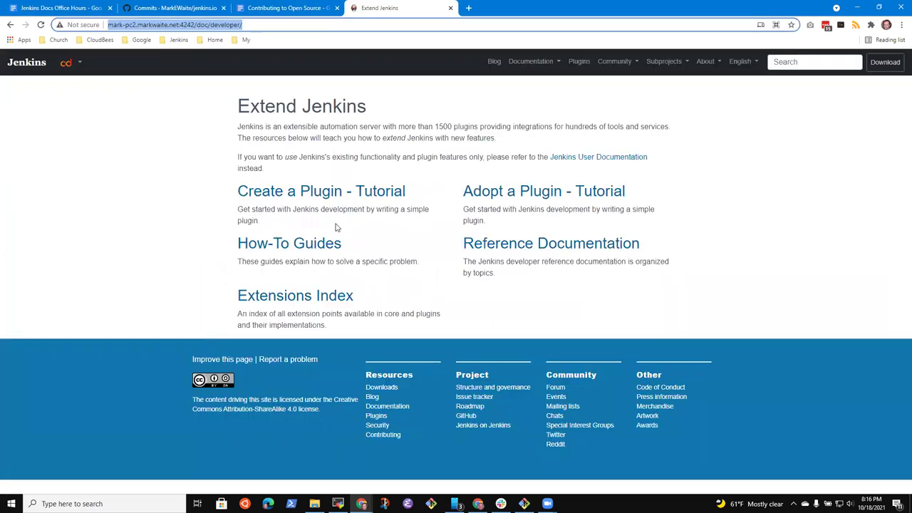
left_click_drag(418, 193, 238, 186)
left_click(779, 201)
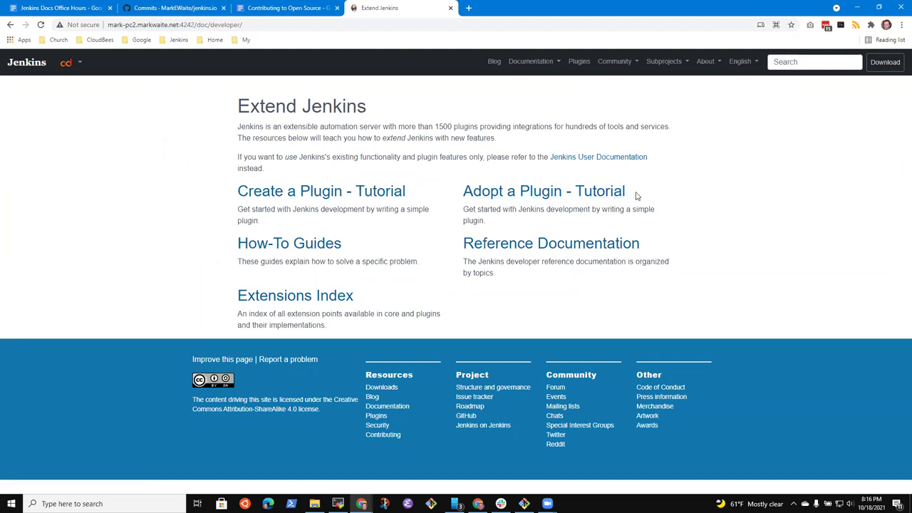
left_click_drag(637, 196, 464, 189)
left_click(722, 188)
- Try to open a page under node/ on the local site by replacing the doc/developer/ part of the address
left_click(253, 26)
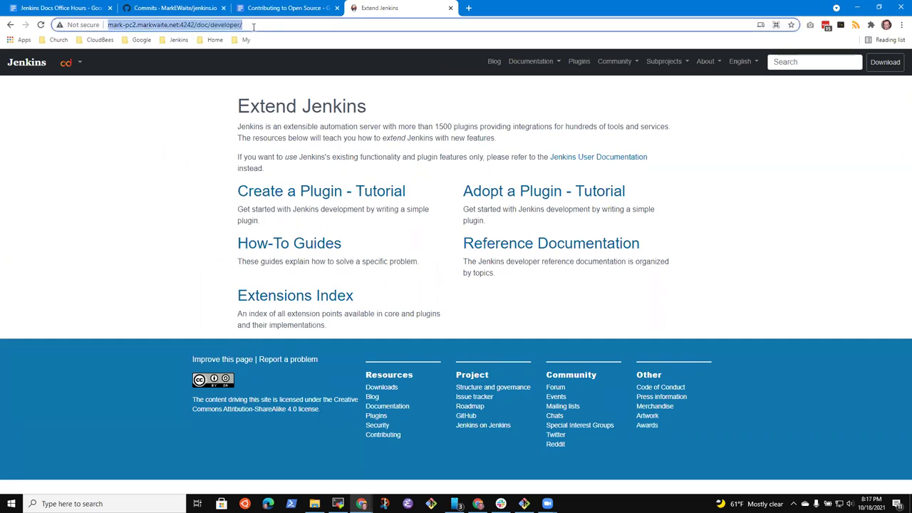
left_click(253, 26)
key("ctrl+shift+Left")
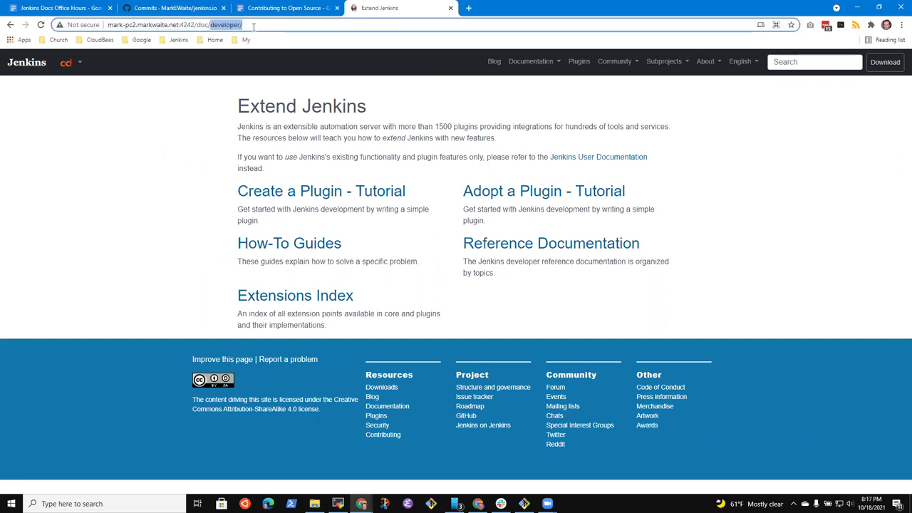
key("ctrl+shift+Left")
key("ctrl+shift+Left")
key("ctrl+shift+Right")
key("BackSpace")
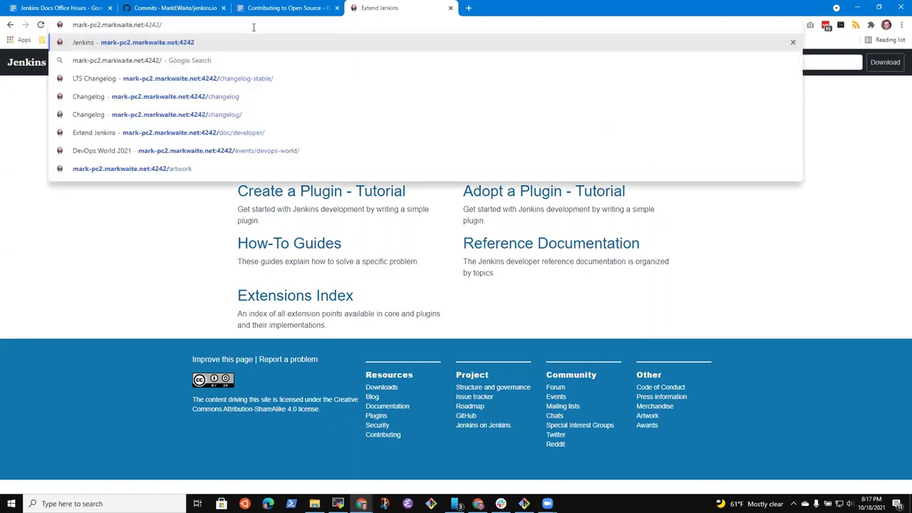
type("node/ta")
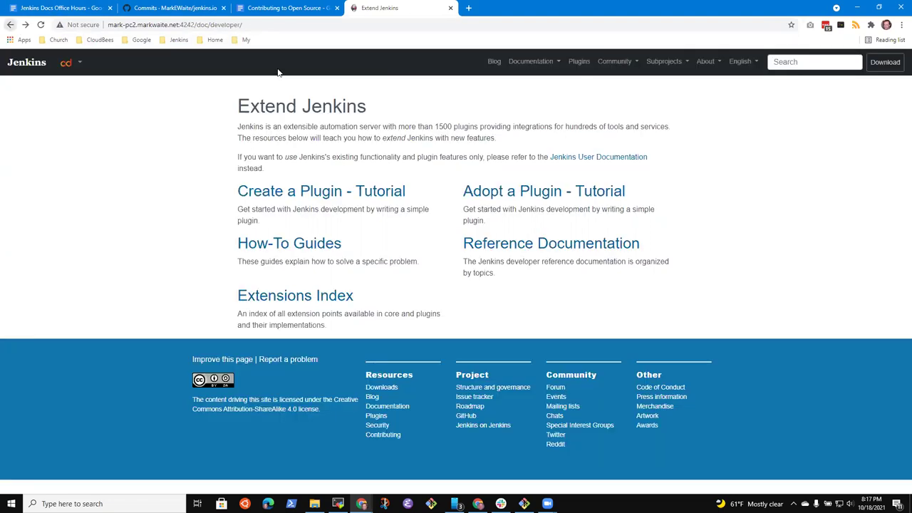
- Open the local site's Blog page, then open a second mark-pc2 terminal session in MobaXterm for inspecting the repository
left_click(494, 62)
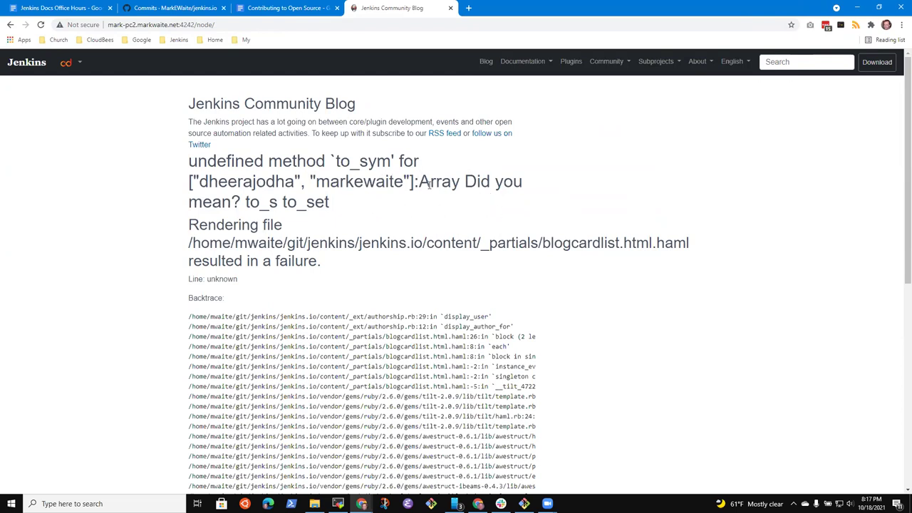
key("alt+Tab")
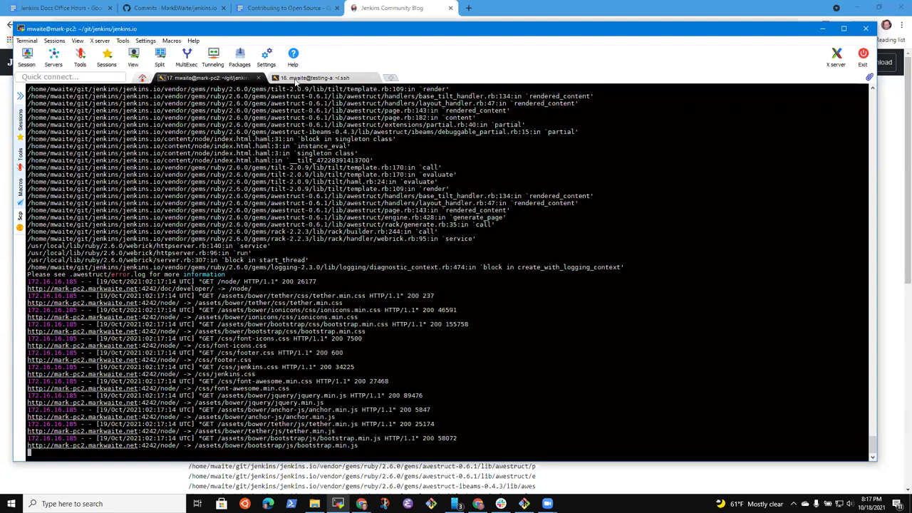
right_click(228, 78)
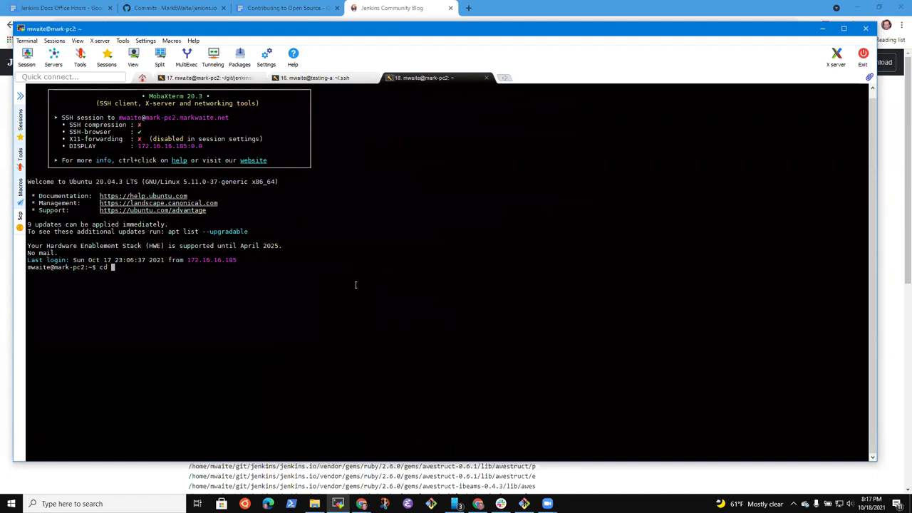
type("/jenkins/jenkins.io/")
- Return to the Jenkins Community Blog page and examine the author array named in its rendering error
left_click(345, 6)
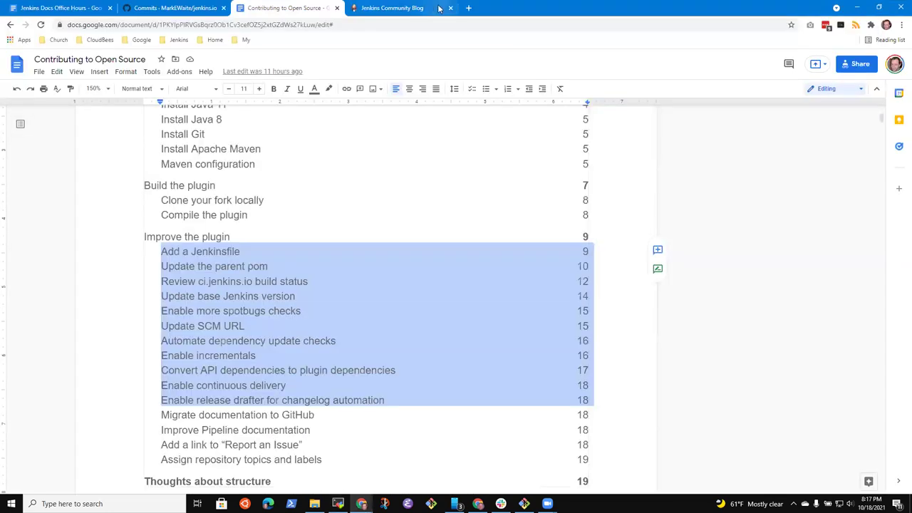
left_click(413, 8)
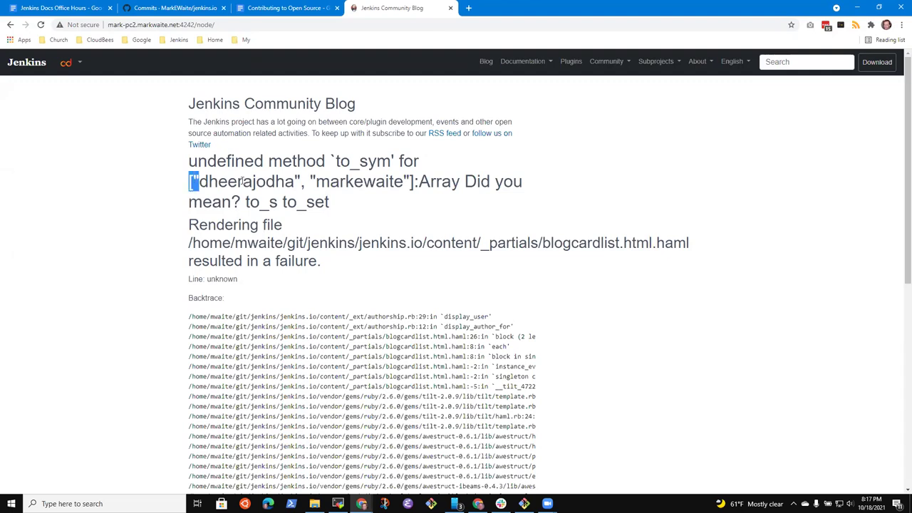
left_click_drag(268, 182, 419, 182)
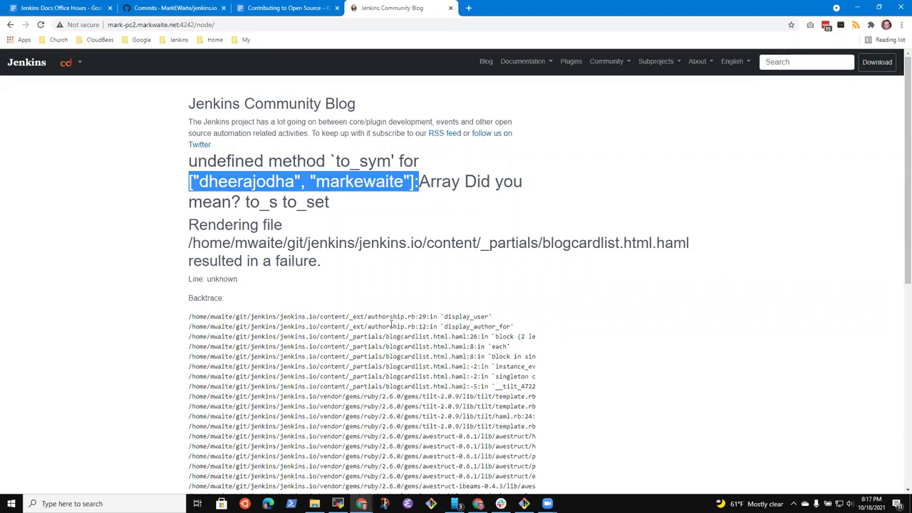
- Switch to MobaXterm and change to git/jenkins/jenkins.io/ in the new terminal session
left_click(338, 504)
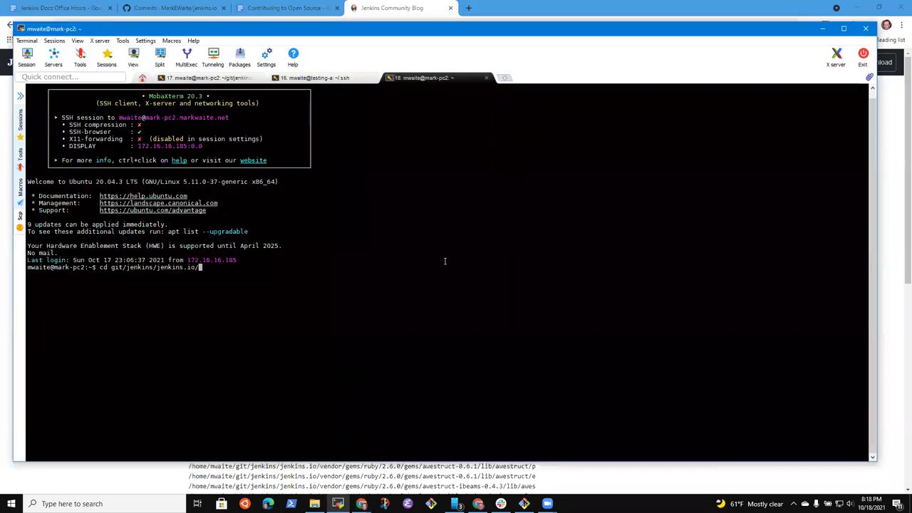
key("BackSpace")
key("BackSpace")
type("o/")
key("Return")
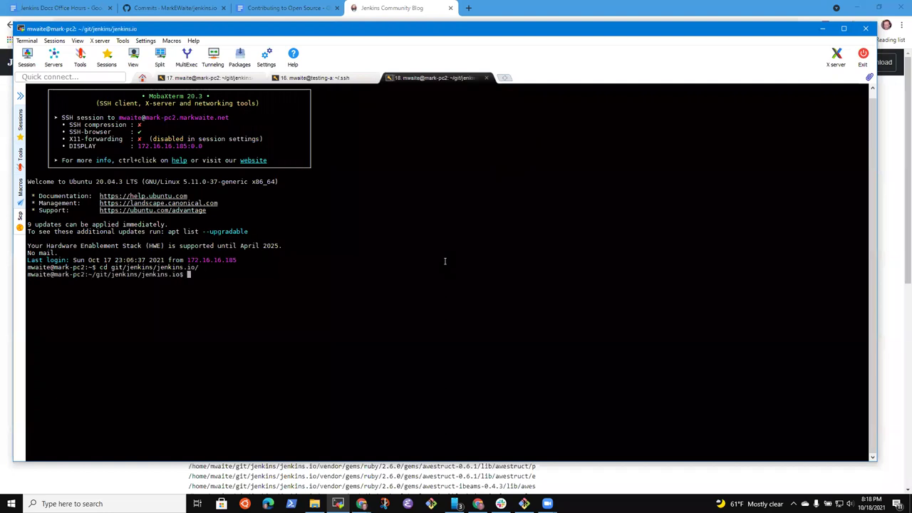
- Compare the checked-out branch with master using git diff master
type("git diff master\\")
key("Return")
key("ctrl+c")
type("git diff master")
key("Return")
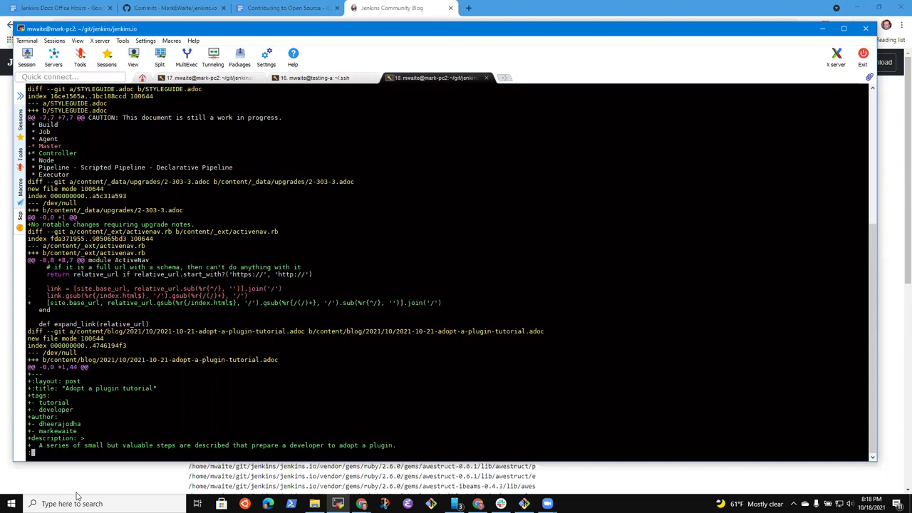
- Examine the author entries in the diff for the 2021-10-21-adopt-a-plugin-tutorial.adoc blog post
double_click(69, 423)
left_click(198, 384)
scroll(198, 384, "down", 5)
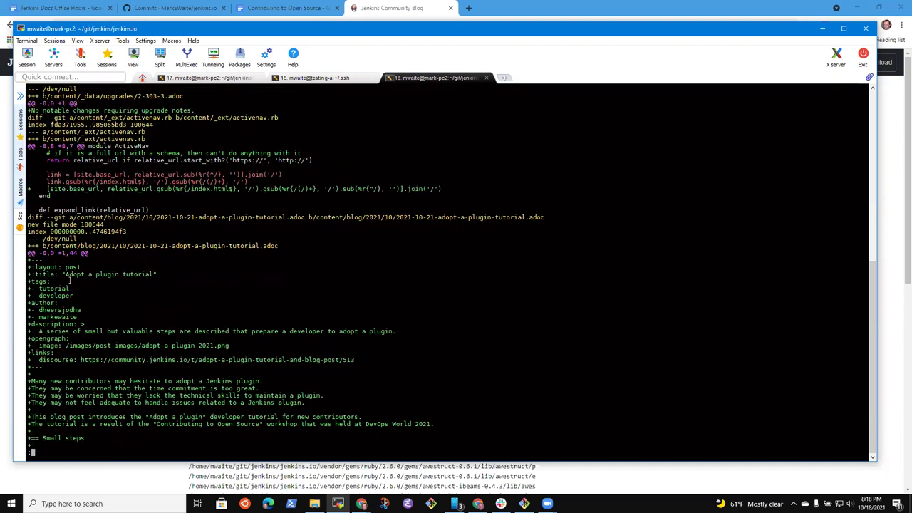
double_click(61, 308)
- Quit the diff and enter an emacs command with content/blog/2021/10/2021-10-21-adopt-a-plugin-tutorial.adoc as its first file
type("qgit")
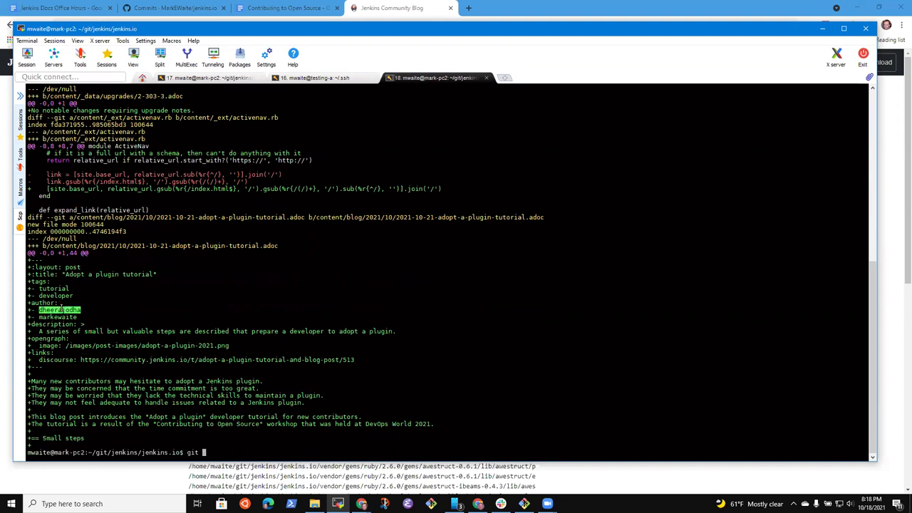
key("BackSpace")
key("BackSpace")
key("BackSpace")
key("BackSpace")
type("emacs")
left_click_drag(52, 245, 278, 246)
right_click(397, 277)
- Add content/blog/2021/09/2021-09-21-jenkins-at-devops-world.adoc as the second file of the emacs command
type("content/blog/")
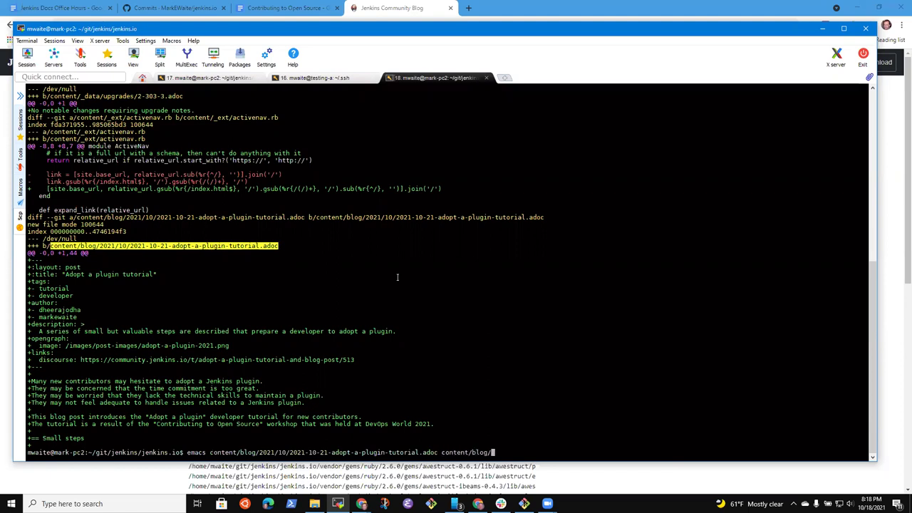
type("2021/09/")
key("Tab")
key("Tab")
key("Tab")
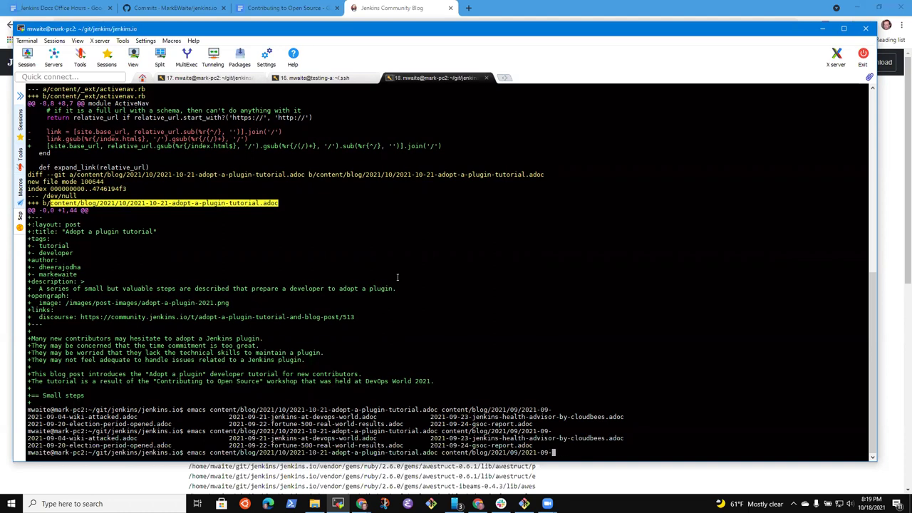
type("21")
key("Tab")
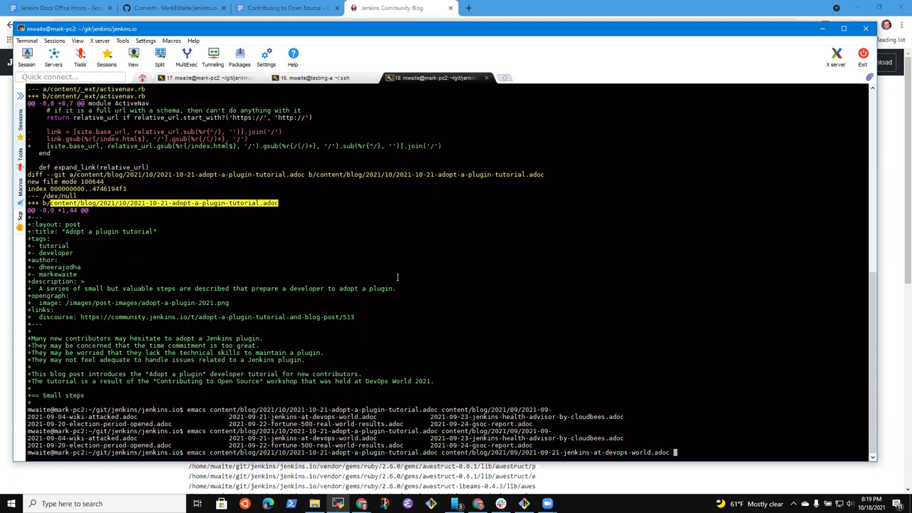
- Replace the second file with 2021-09-04-wiki-attacked.adoc and open both blog posts in emacs
key("alt+b")
key("alt+b")
key("alt+b")
key("alt+b")
key("alt+b")
key("ctrl+k")
type("04")
key("Tab")
key("Return")
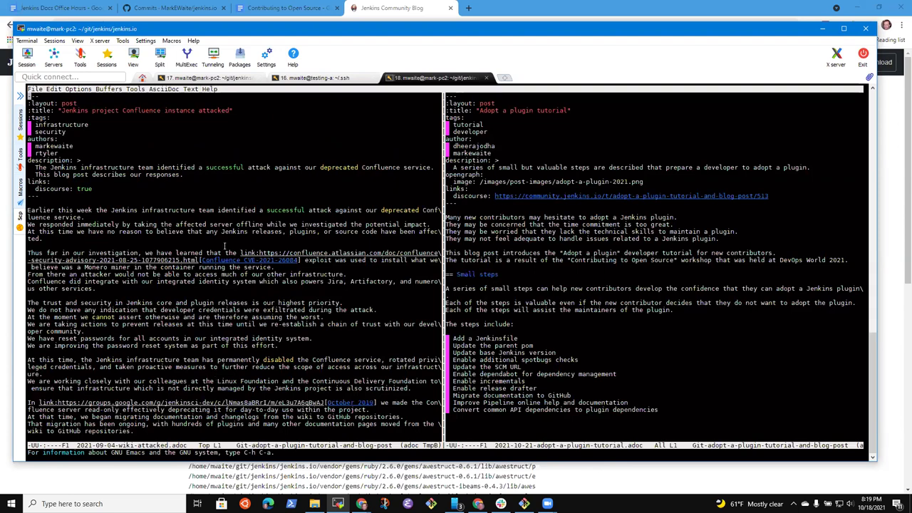
- Compare the front matter of the wiki-attacked and adopt-a-plugin-tutorial posts side by side, checking how each declares its authors
key("Down")
key("ctrl+x")
key("o")
key("Down")
key("Down")
key("Down")
key("Down")
key("Down")
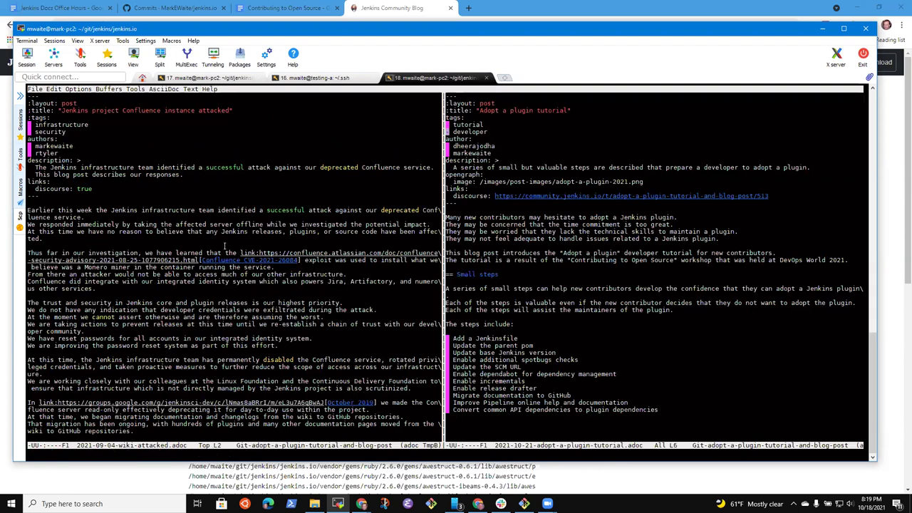
key("Up")
key("Up")
key("Up")
key("Up")
key("Up")
key("ctrl+x")
key("o")
key("Down")
key("Down")
key("Down")
key("Down")
key("Down")
- Start an ediff-buffers comparison of 2021-09-04-wiki-attacked.adoc against 2021-10-21-adopt-a-plugin-tutorial.adoc
key("alt+x")
type("esh")
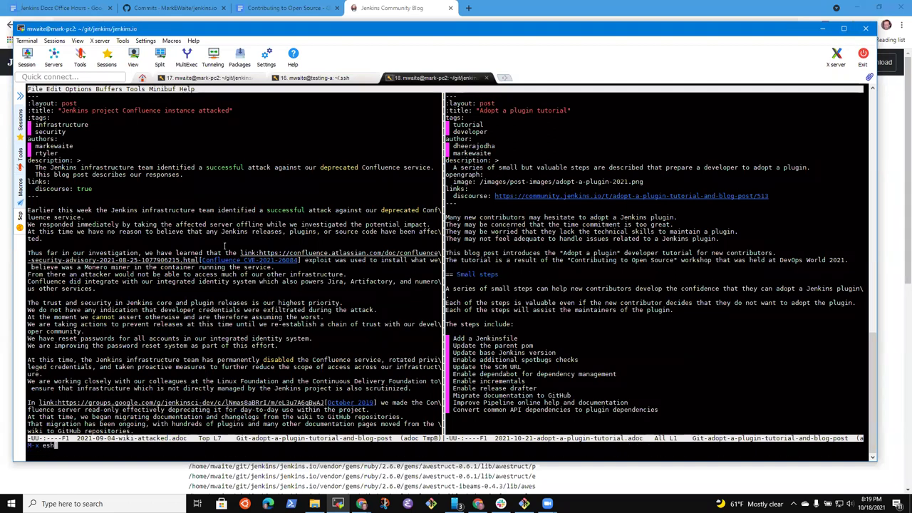
key("BackSpace")
key("BackSpace")
key("BackSpace")
type("ediff-bufg")
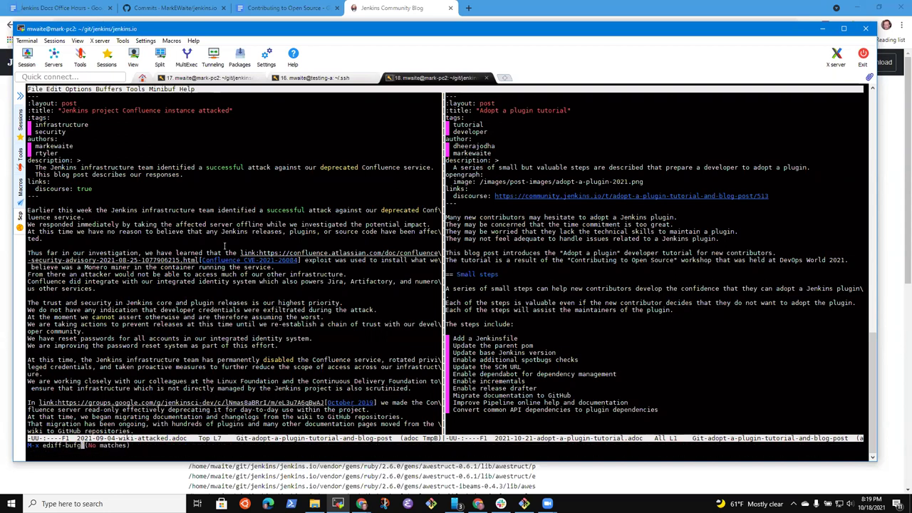
key("BackSpace")
type("fers")
key("Return")
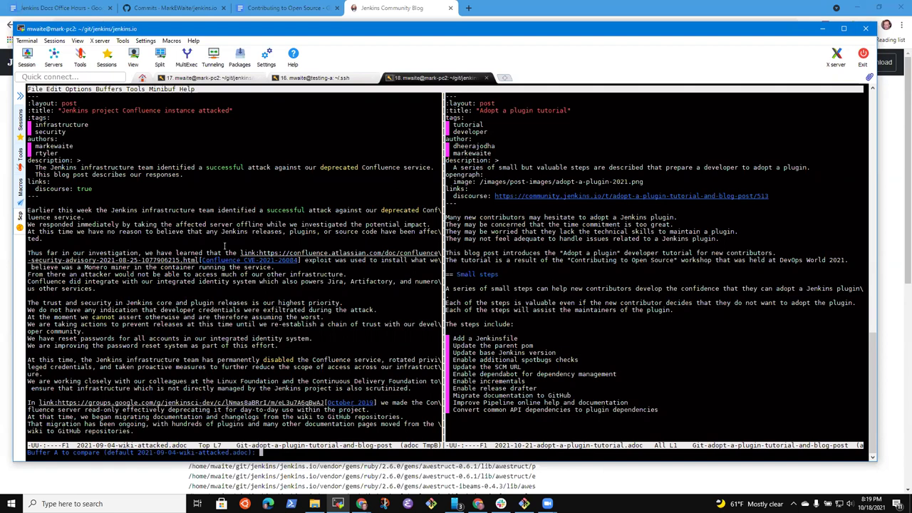
key("Return")
key("Return")
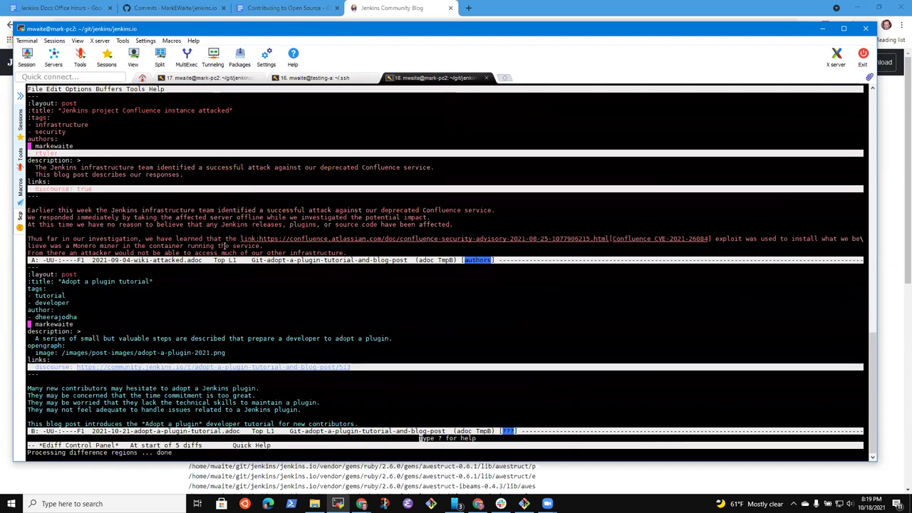
- Go to the first difference and correct the adopt-a-plugin-tutorial front matter keys to :tags: and authors:
key("n")
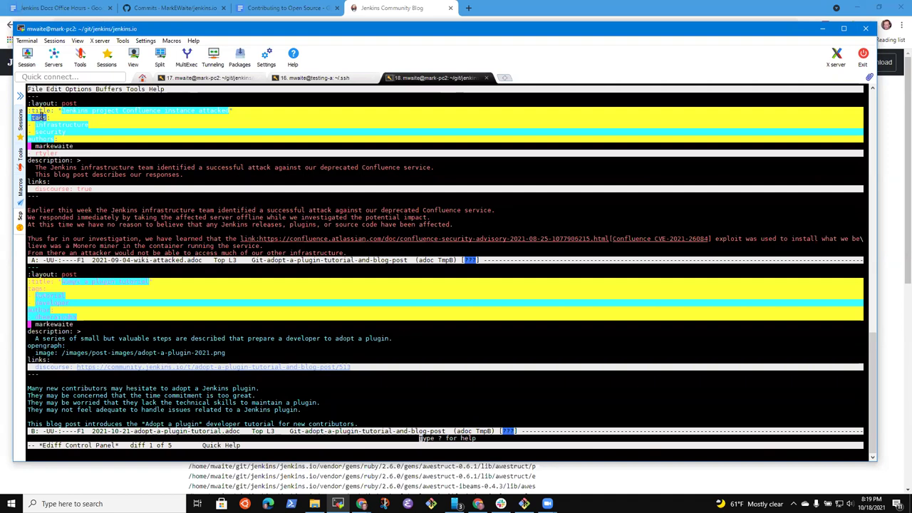
left_click(74, 114)
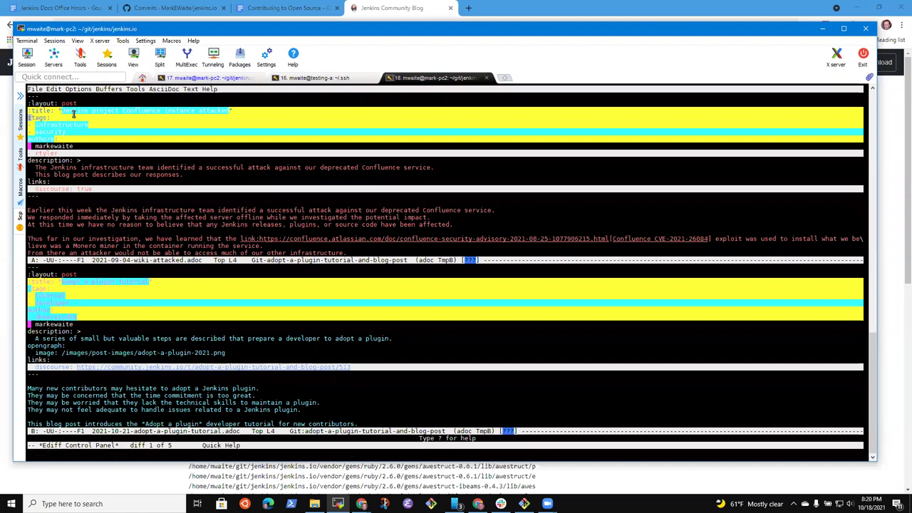
key("ctrl+x")
key("o")
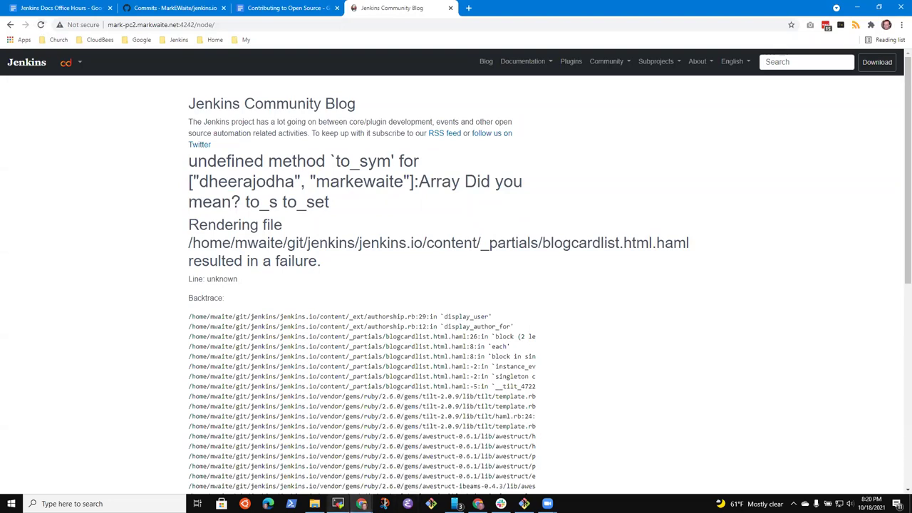
- Switch to the terminal session running the preview server, stop the server and restart it with make run
left_click(338, 504)
left_click(214, 78)
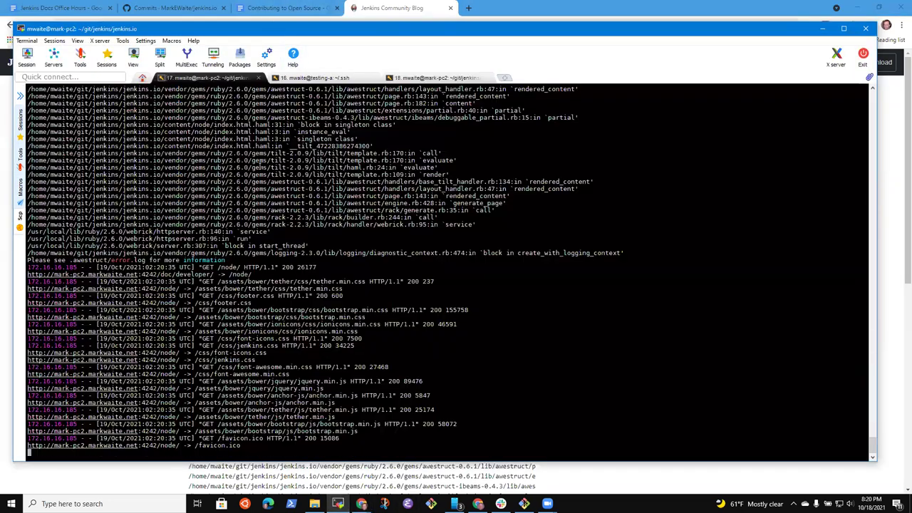
key("ctrl+c")
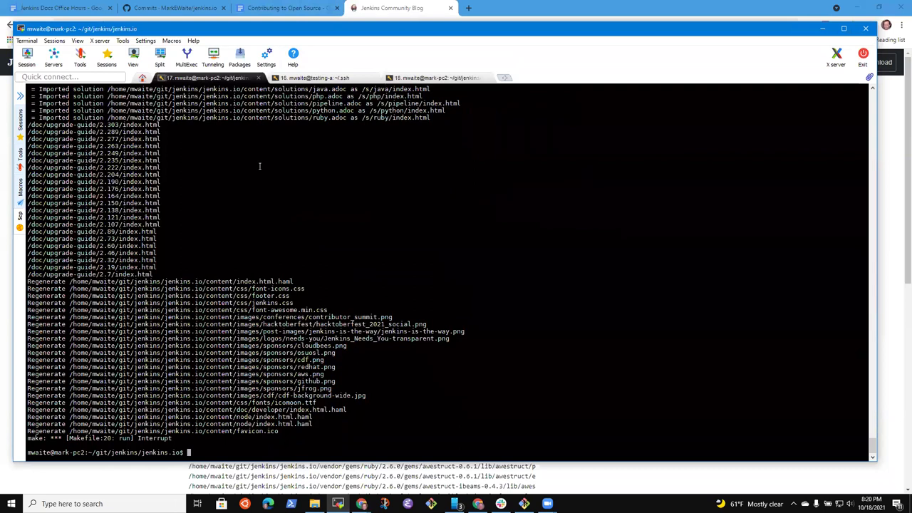
key("Up")
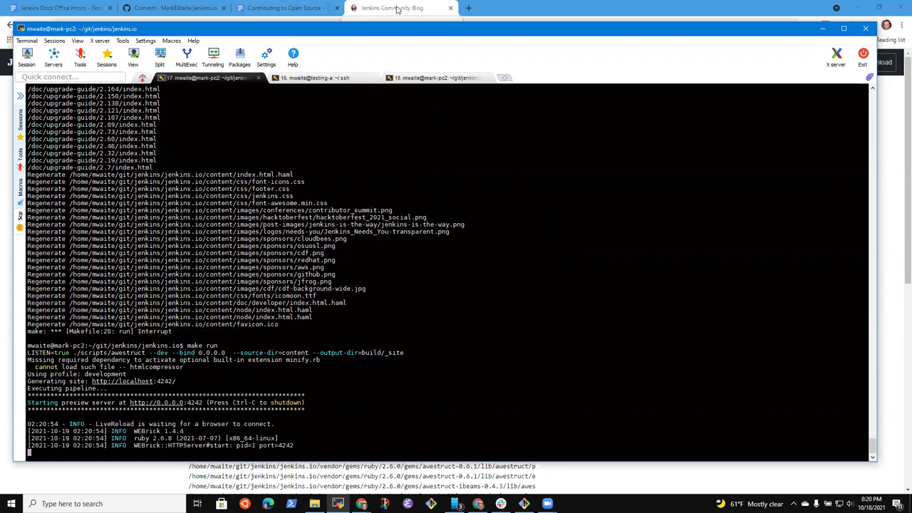
- Reload the local Jenkins Community Blog page and open the Adopt a plugin tutorial post to check its author section
left_click(397, 9)
left_click(40, 25)
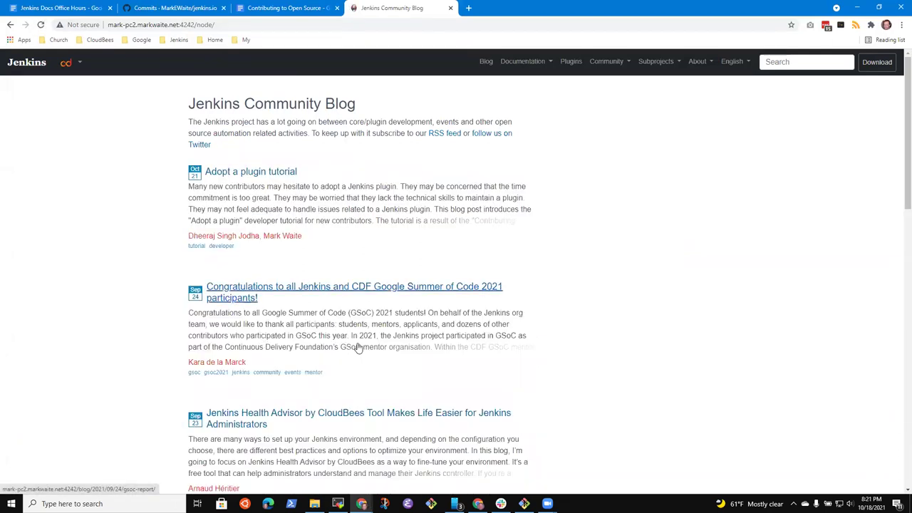
scroll(359, 346, "down", 4)
scroll(361, 356, "up", 4)
left_click(252, 173)
scroll(324, 259, "down", 3)
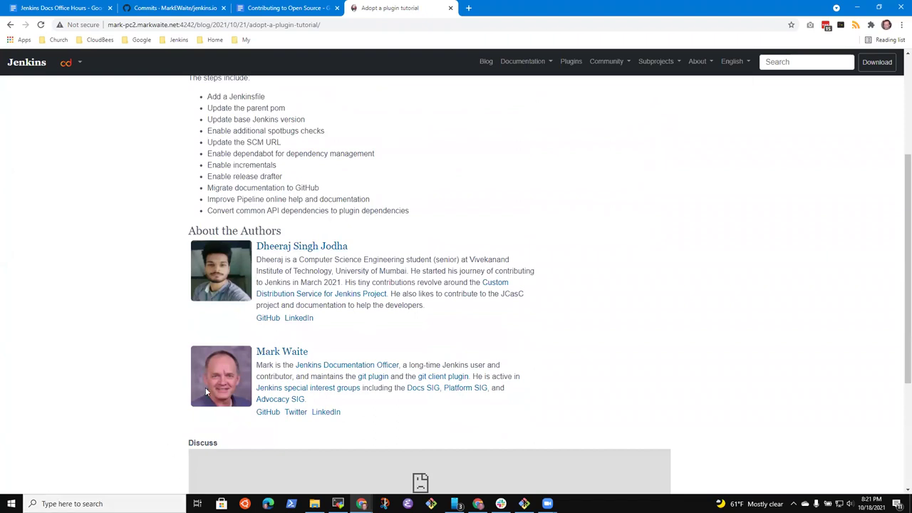
scroll(217, 377, "up", 3)
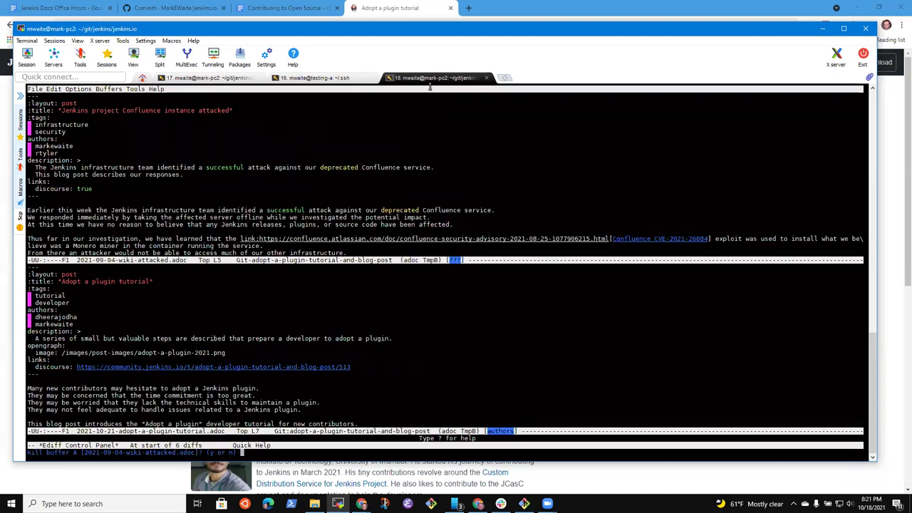
- Cancel the buffer kill prompt, exit emacs and list the uncommitted front matter changes with git diff
key("ctrl+g")
key("ctrl+x")
key("ctrl+c")
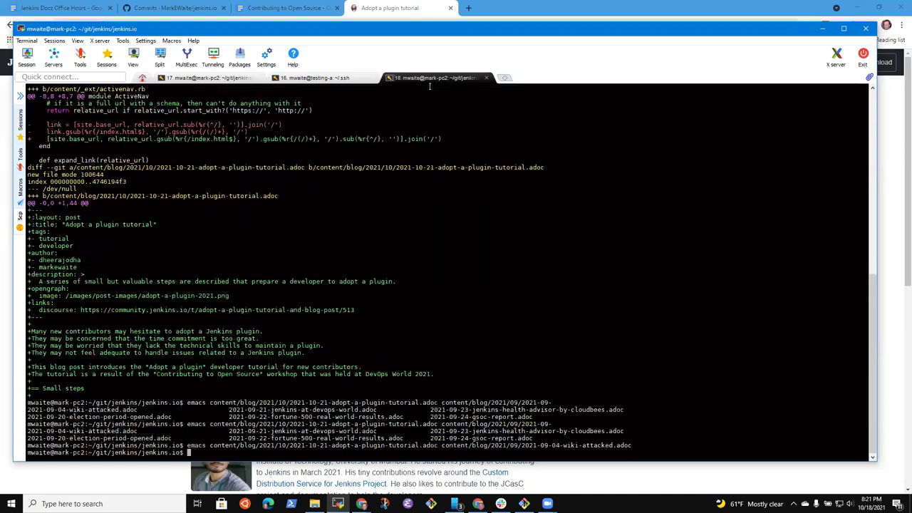
type("git diff")
key("Return")
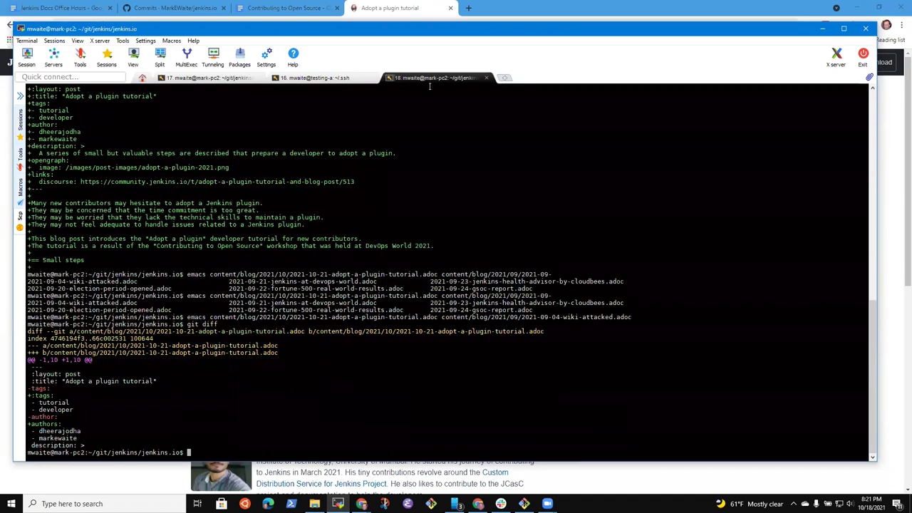
- Commit all changes with the message "Fix blog data" and push the branch with git push-a
type("git commit -a-")
key("BackSpace")
type("-m \"Fix blog data\"")
key("BackSpace")
key("BackSpace")
key("BackSpace")
key("BackSpace")
key("BackSpace")
key("BackSpace")
type("data\"")
key("Return")
type("git push-a")
key("Return")
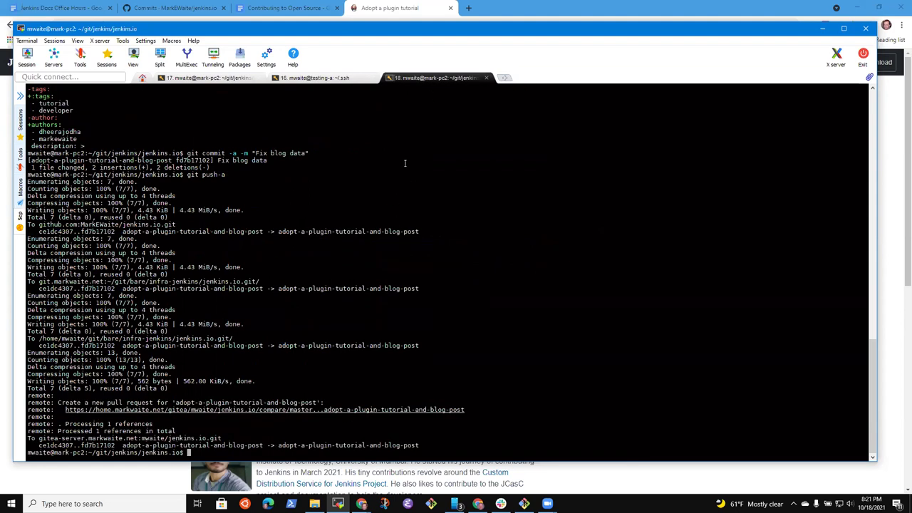
- Review the rendered Adopt a plugin tutorial page in the browser, checking its authors and the first and last items of its step list
left_click(398, 11)
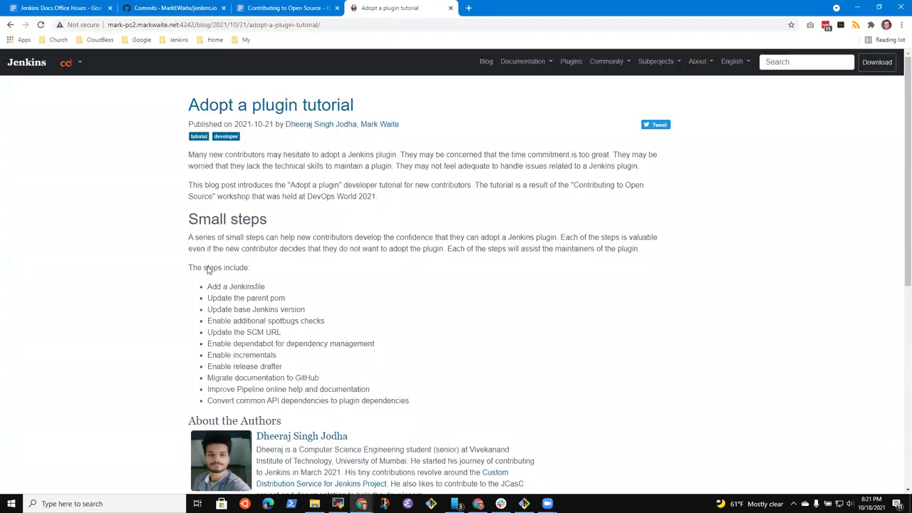
scroll(329, 302, "down", 4)
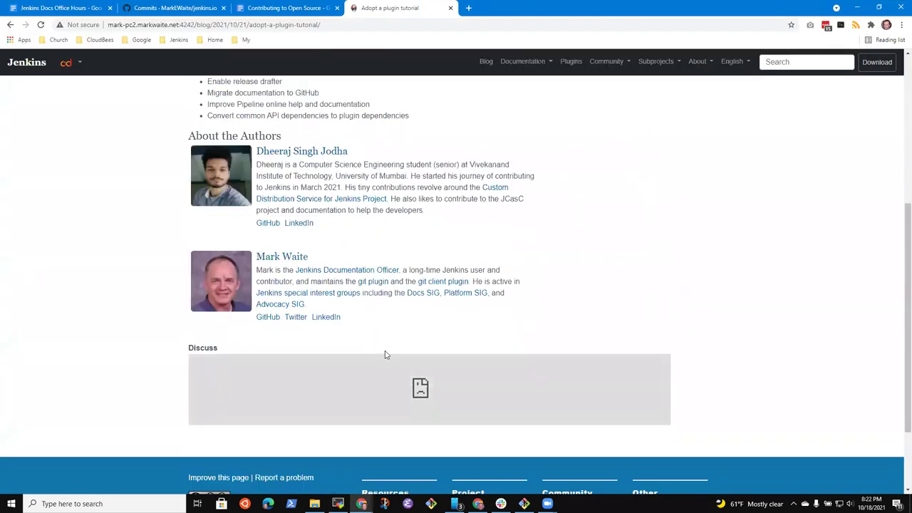
scroll(396, 356, "up", 4)
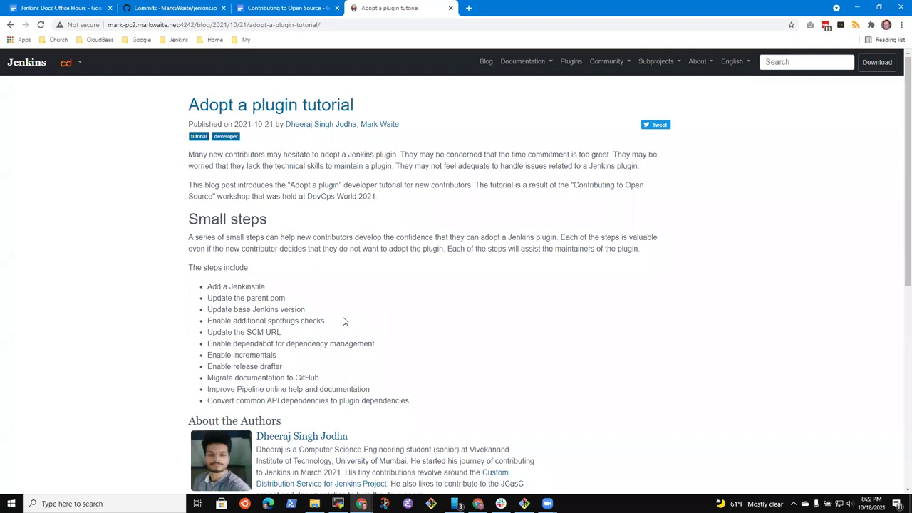
left_click(285, 8)
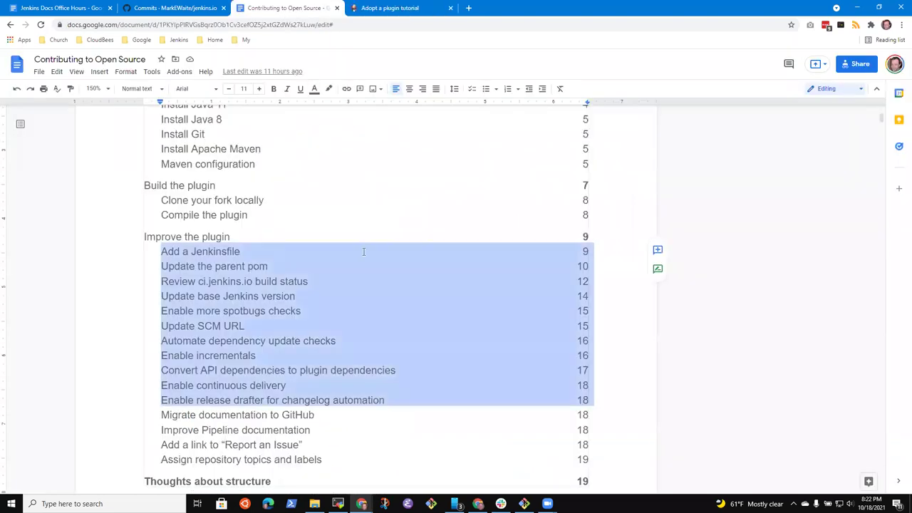
left_click(61, 8)
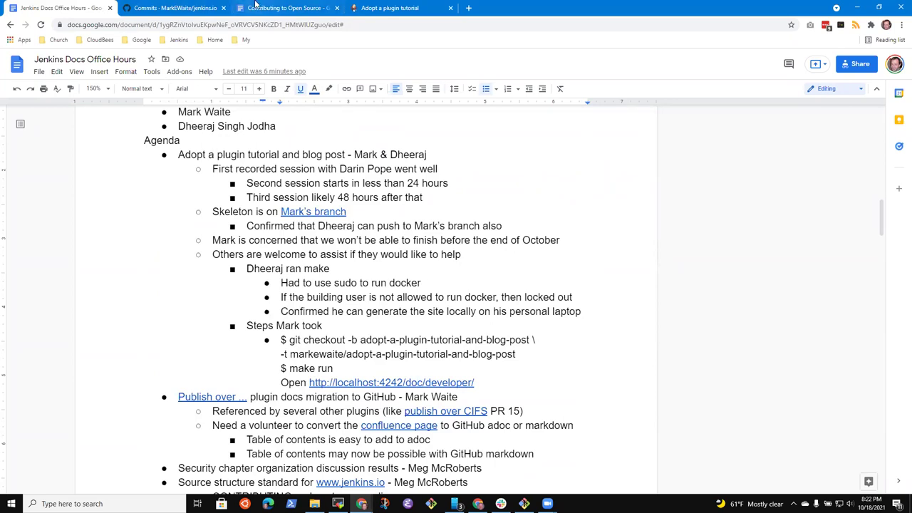
left_click(388, 8)
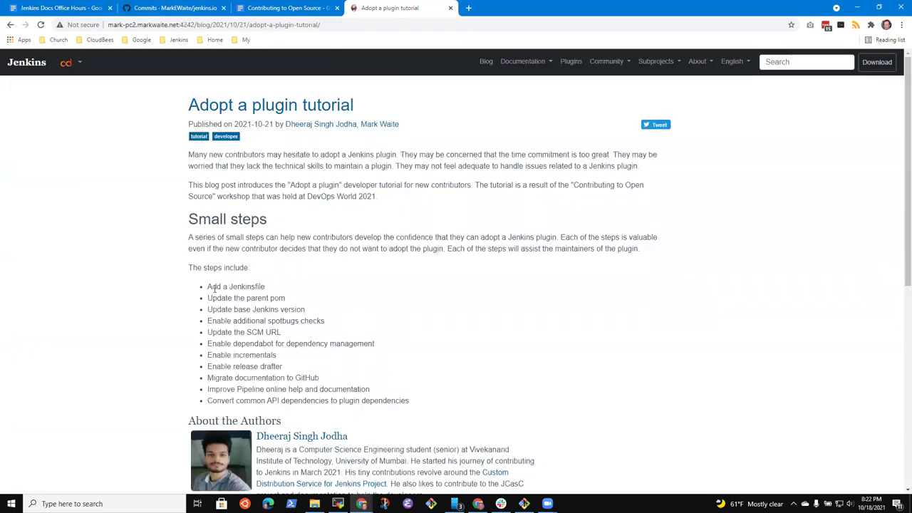
left_click_drag(206, 287, 285, 299)
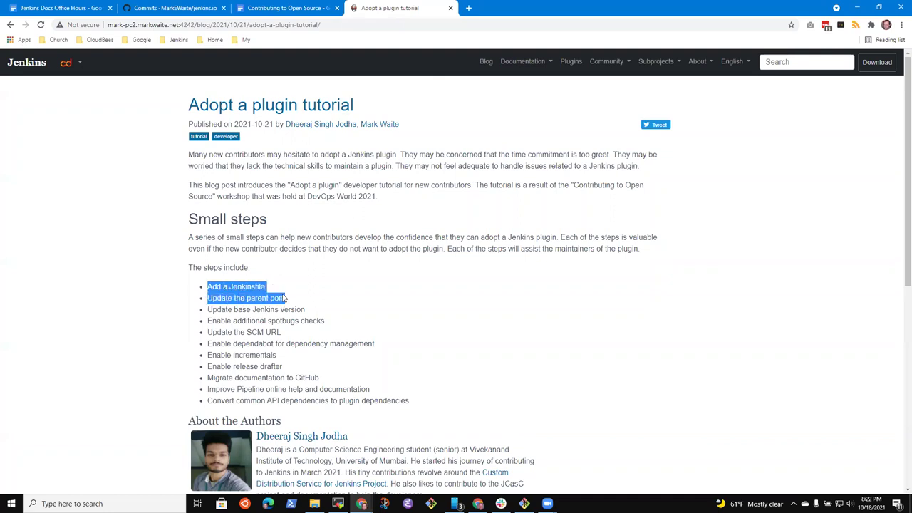
left_click(253, 426)
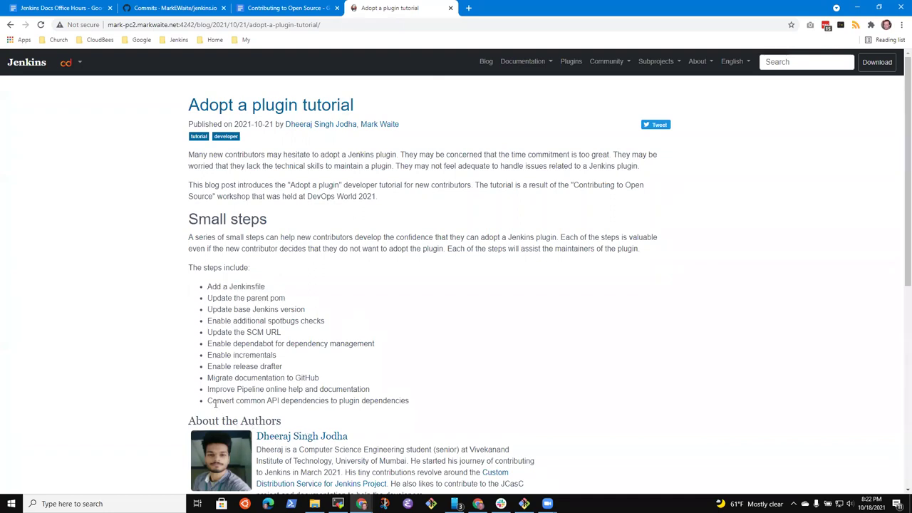
left_click_drag(215, 403, 411, 401)
- Compare the "Improve the plugin" outline in the Contributing to Open Source document, from Improve Pipeline documentation onward, with the blog post's step list
left_click(284, 8)
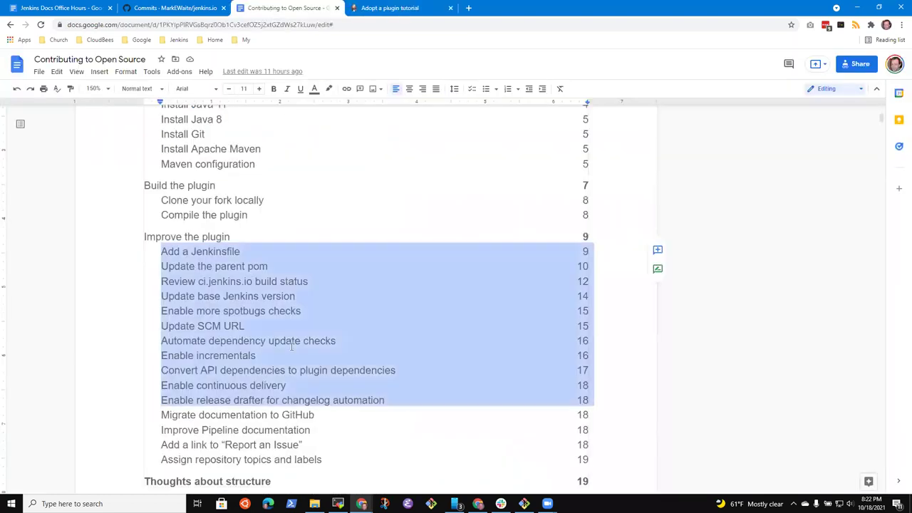
left_click(265, 401)
left_click(577, 415)
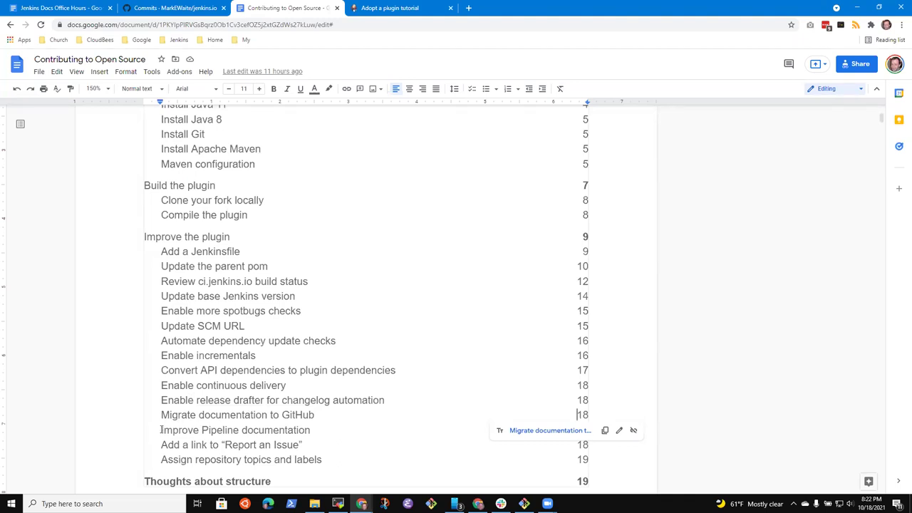
left_click_drag(162, 430, 312, 431)
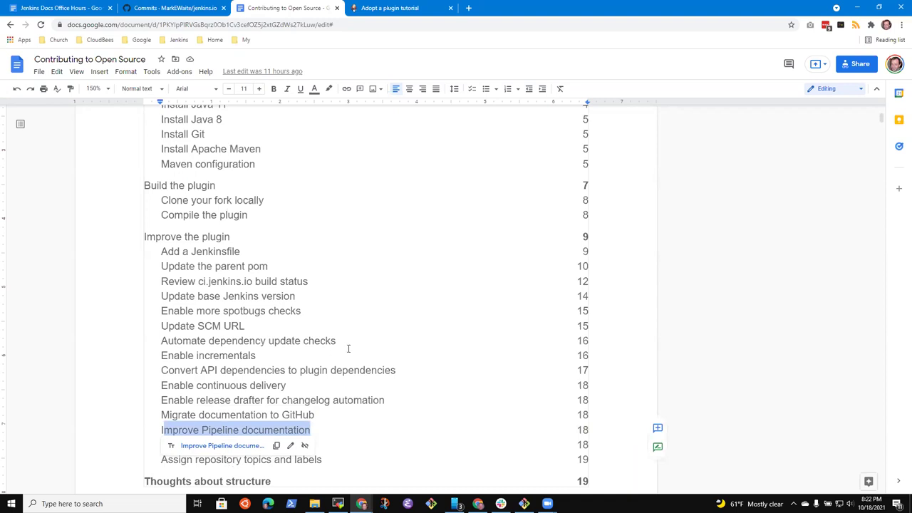
left_click(197, 436)
left_click_drag(163, 444, 302, 444)
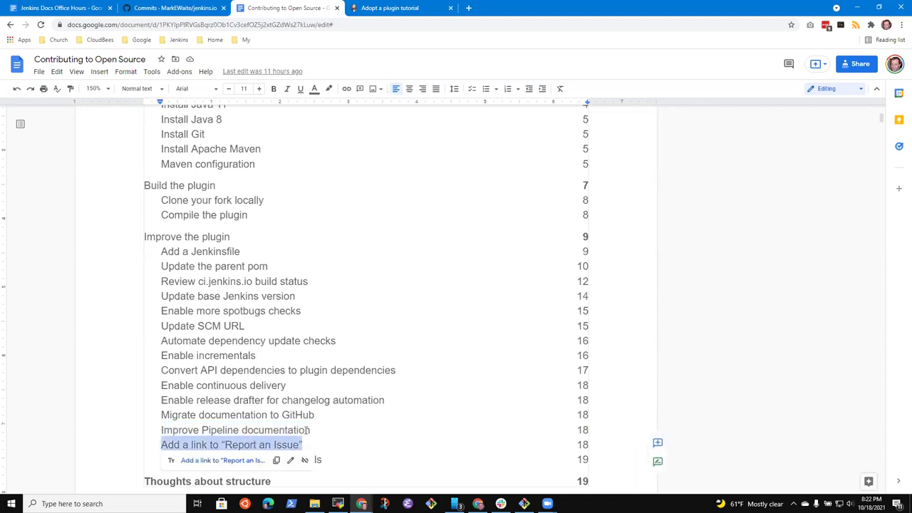
left_click(310, 414)
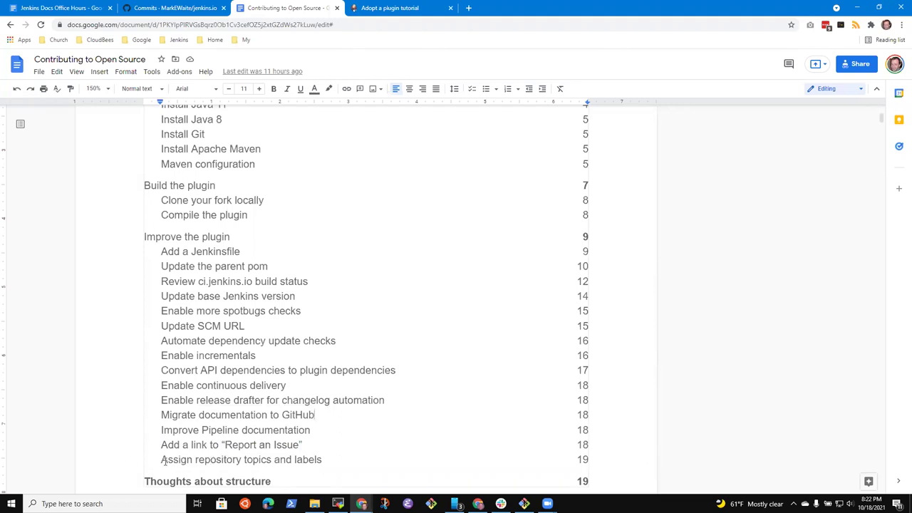
left_click_drag(163, 460, 322, 460)
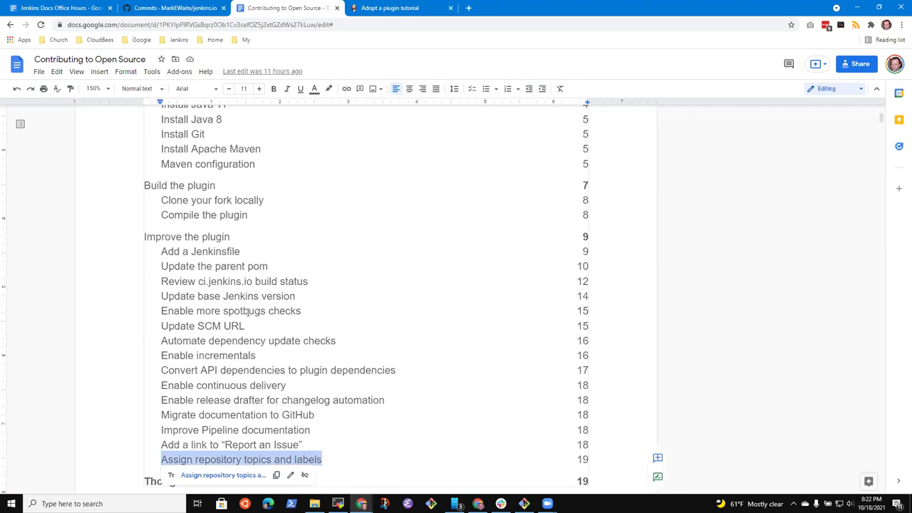
left_click(389, 7)
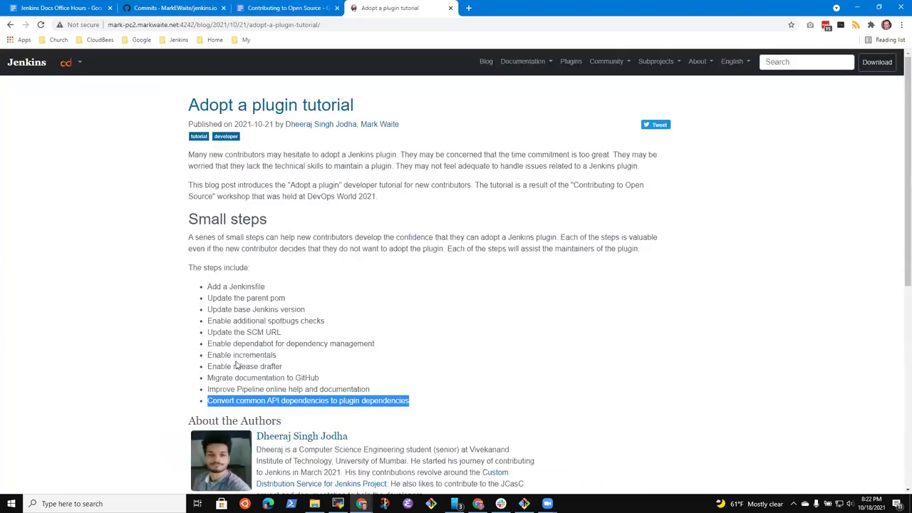
left_click(249, 356)
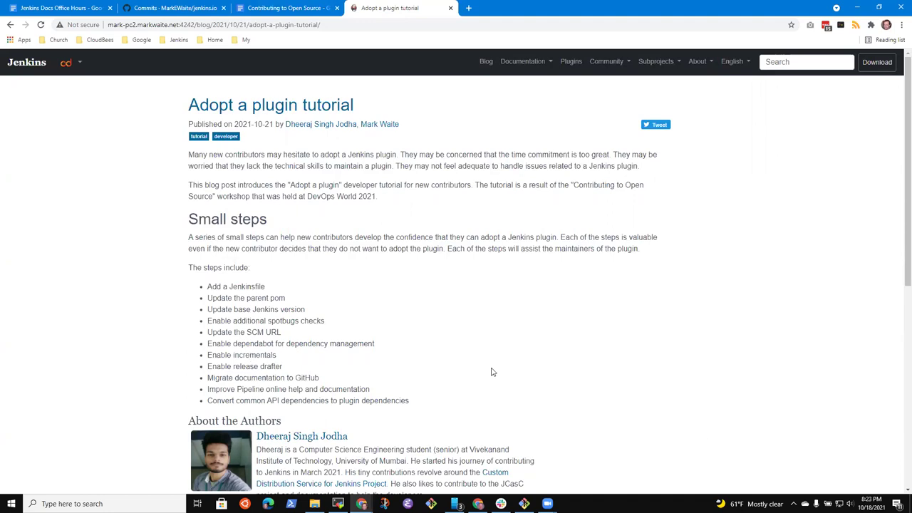
- In the terminal, list the branch's commits and changed files with git log --numstat master..HEAD
left_click(337, 504)
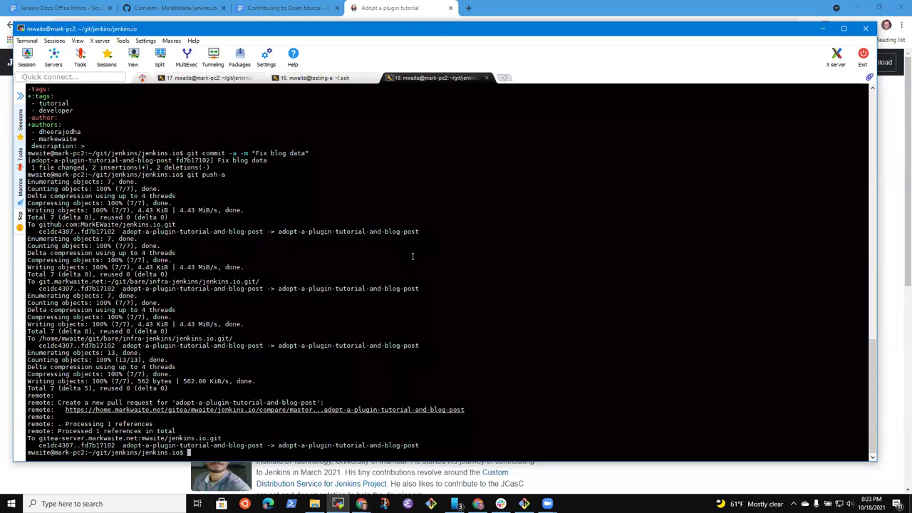
type("git log --numstat master..HEAD")
left_click_drag(187, 453, 218, 446)
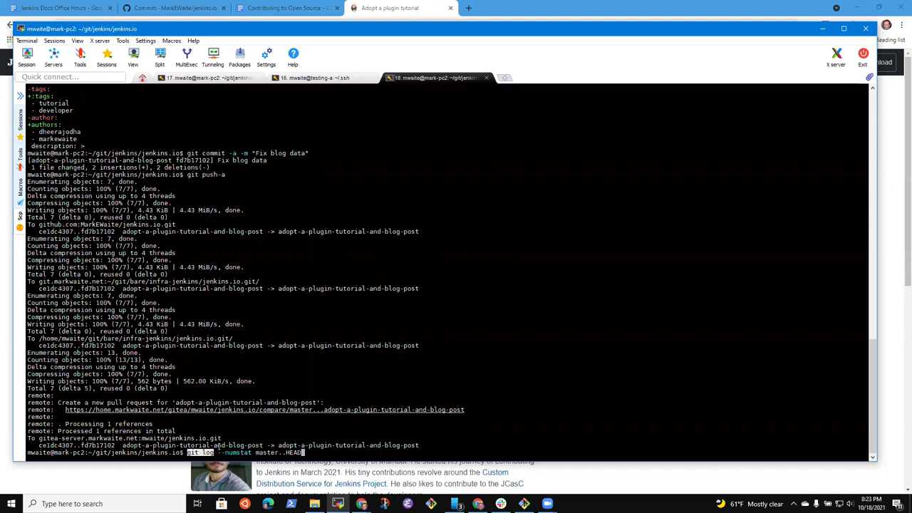
double_click(271, 453)
left_click(272, 453)
double_click(240, 453)
key("Return")
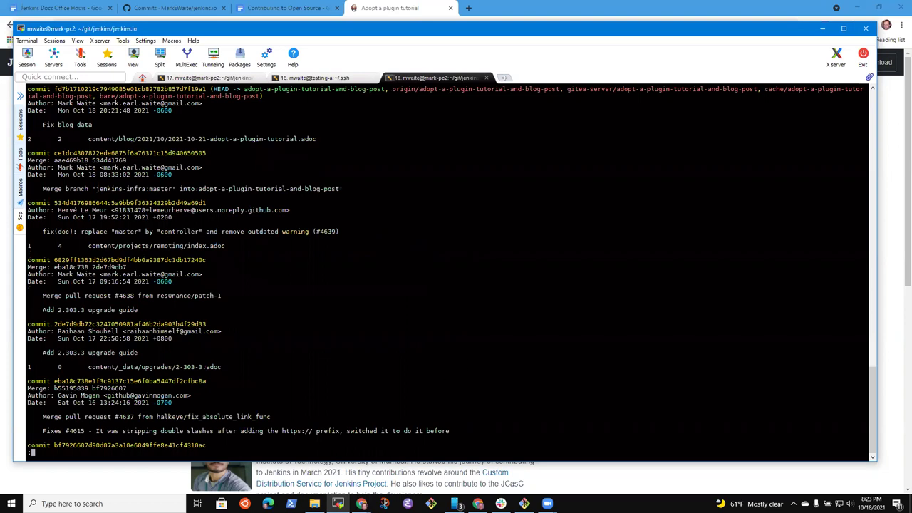
- Highlight the file path changed by the "Fix blog data" commit, close the log and enlarge the terminal text
double_click(132, 137)
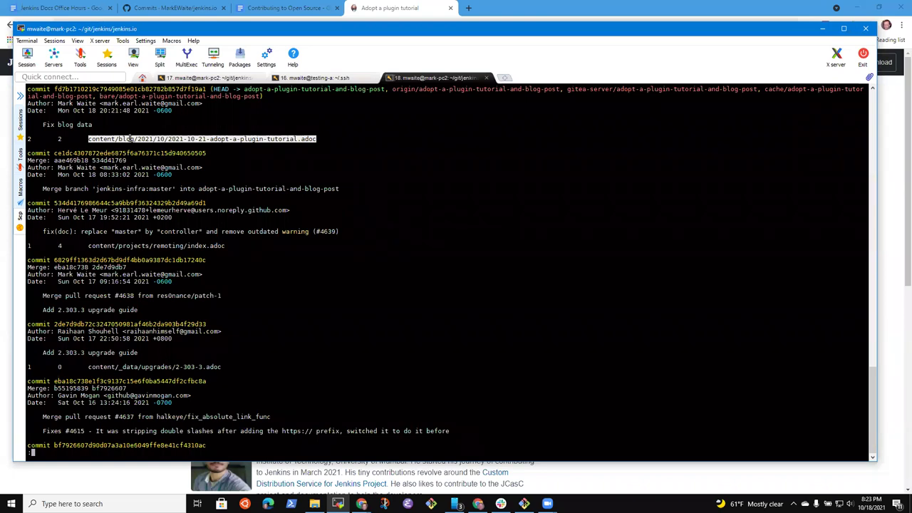
left_click(628, 380)
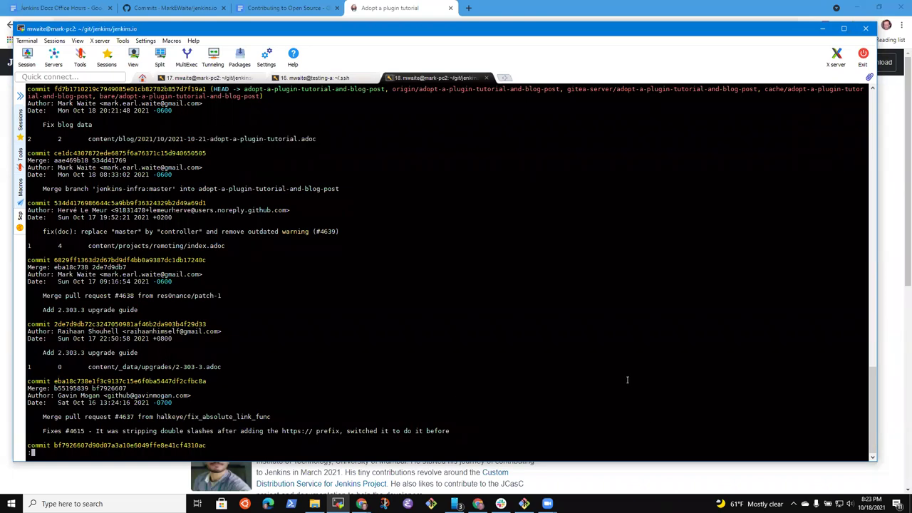
key("q")
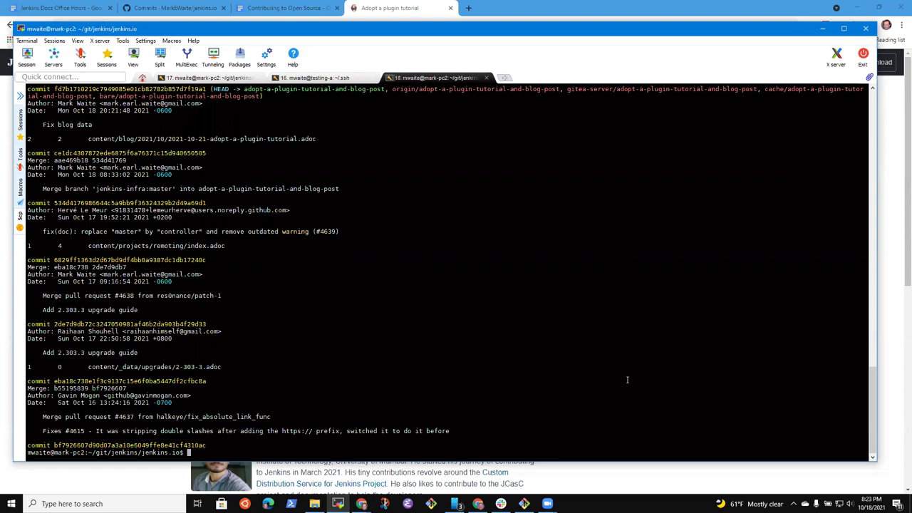
scroll(627, 371, "up", 3)
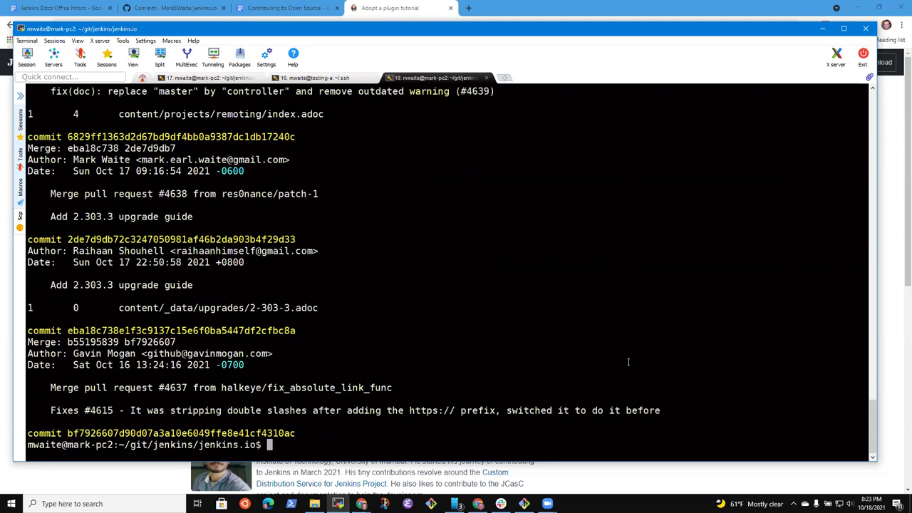
- Clear the terminal and rerun git log --numstat master..HEAD from the command history
type("clear")
key("Return")
key("Up")
key("Up")
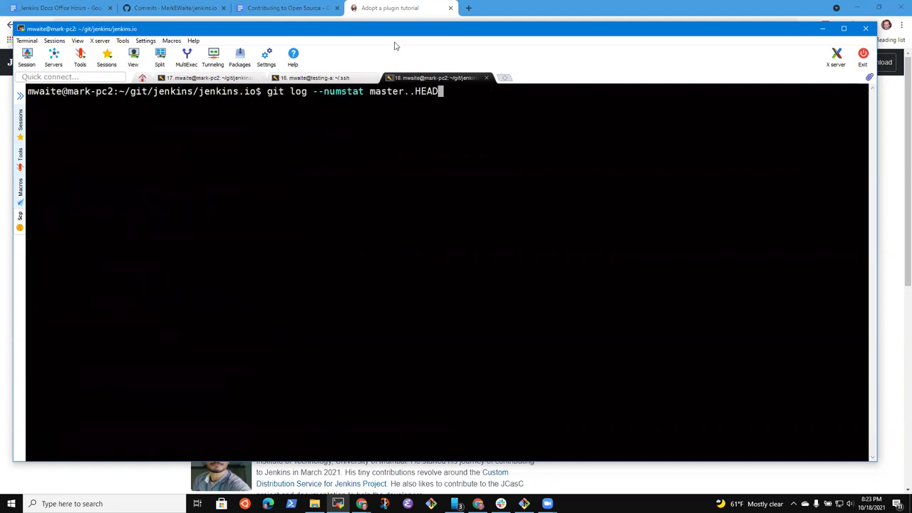
double_click(339, 92)
double_click(409, 91)
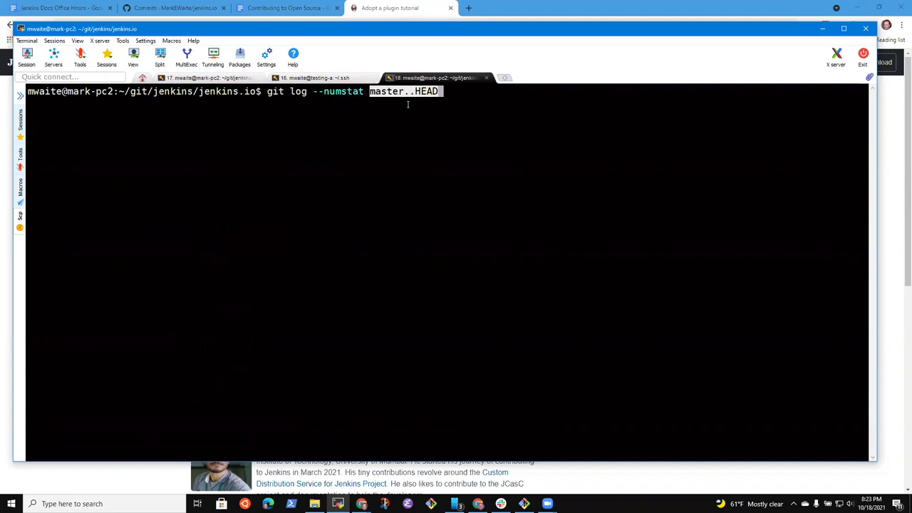
left_click(407, 104)
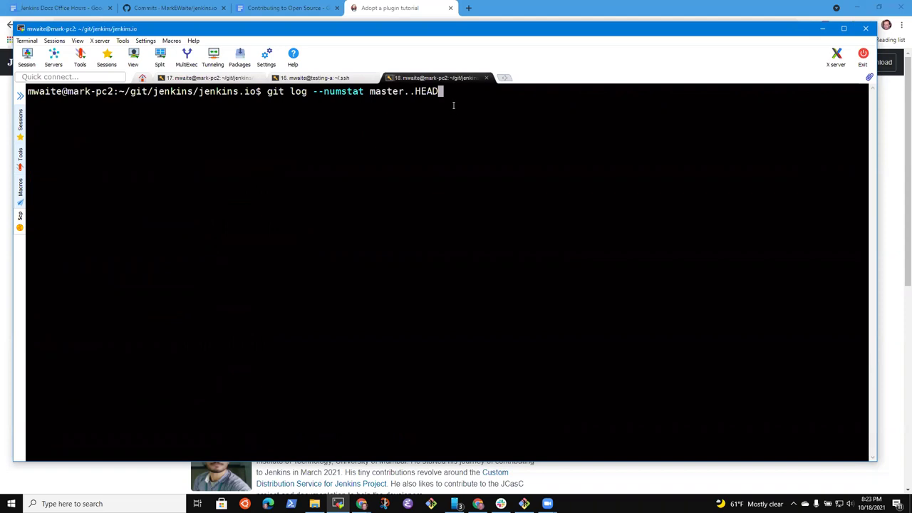
key("Return")
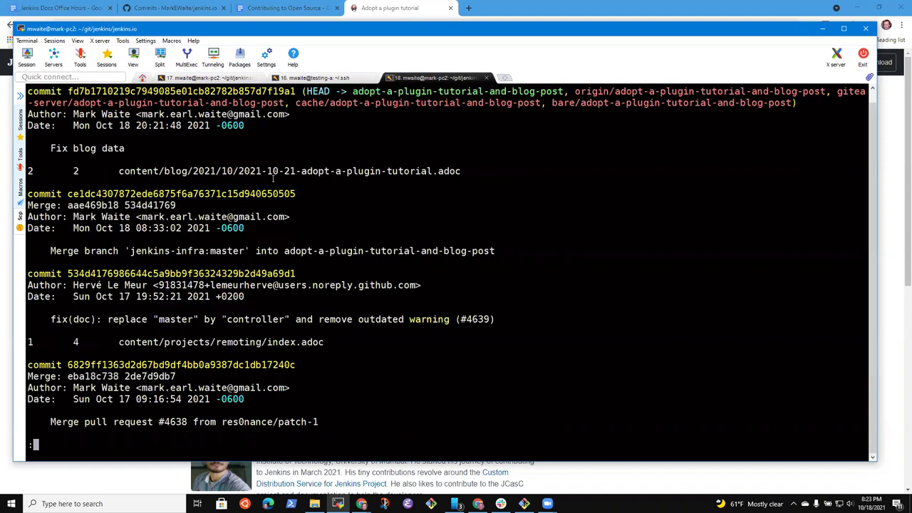
- Page through the logged commits and their changed files, starting with the blog post file, and close the log
double_click(274, 174)
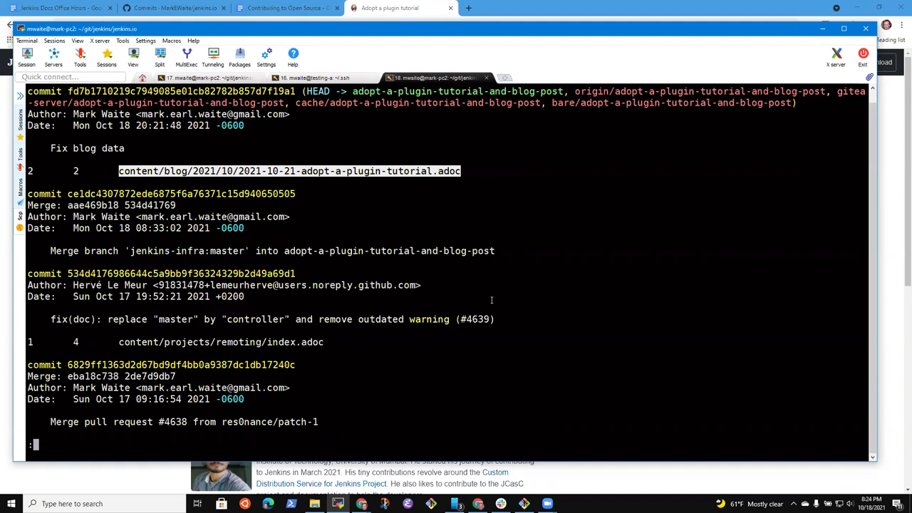
key("space")
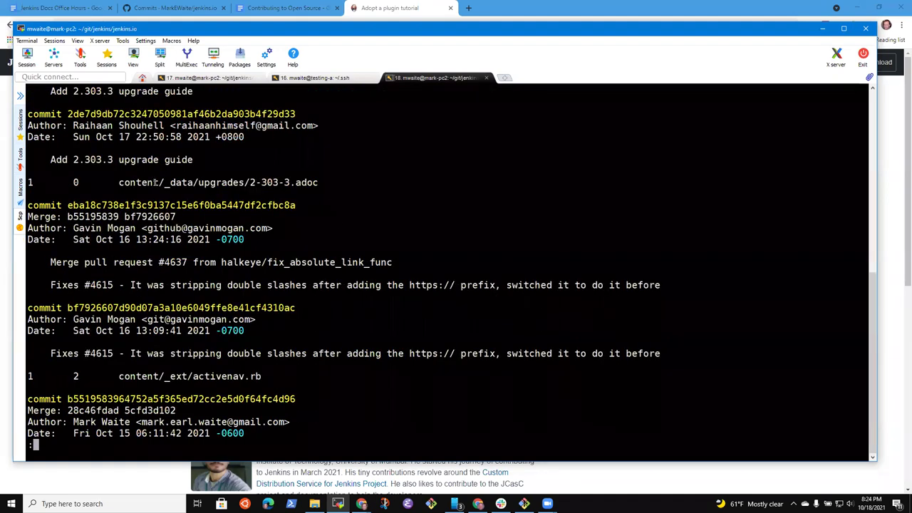
double_click(213, 184)
key("space")
key("space")
key("space")
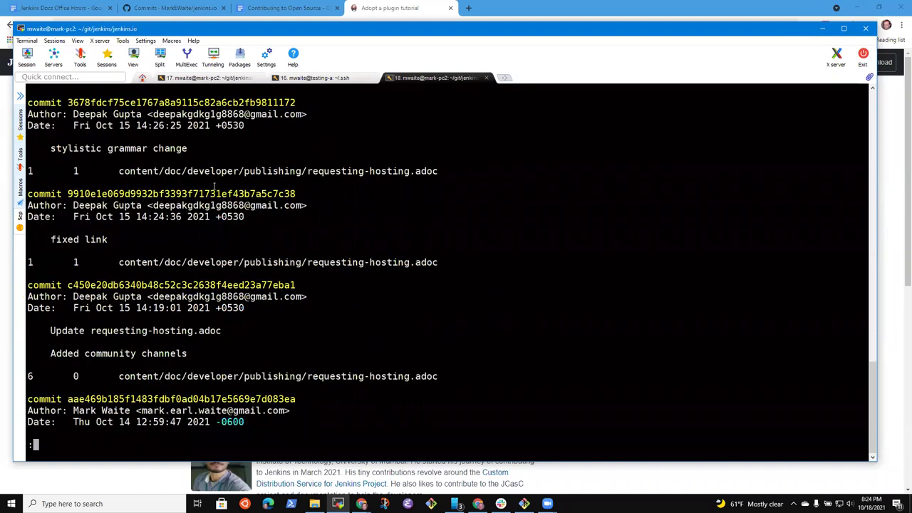
type("q")
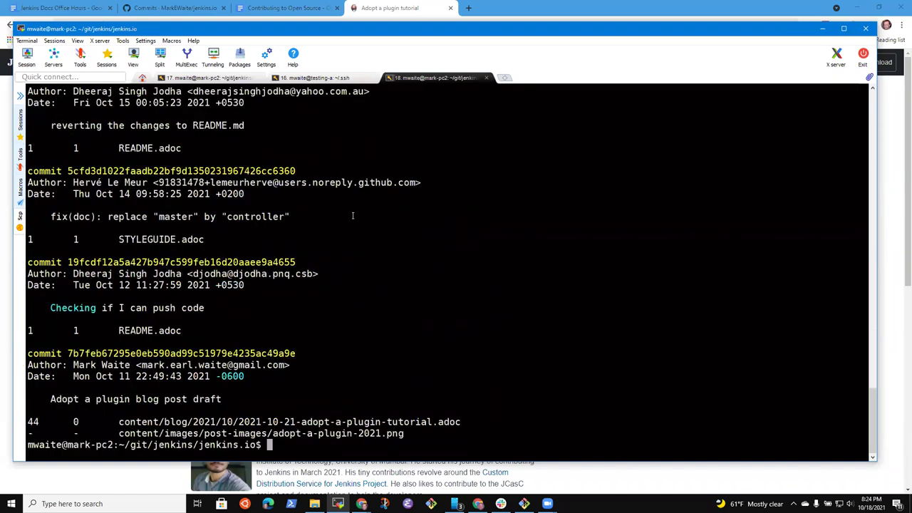
- Check out master, bring it up to date with hub sync and push it with git push-a
type("git checkout master")
key("Return")
type("hub s")
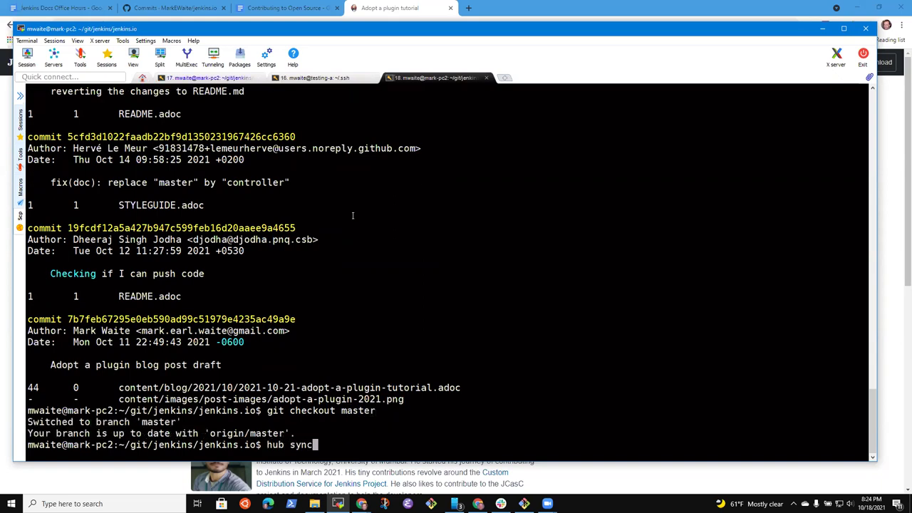
type("ync")
key("Return")
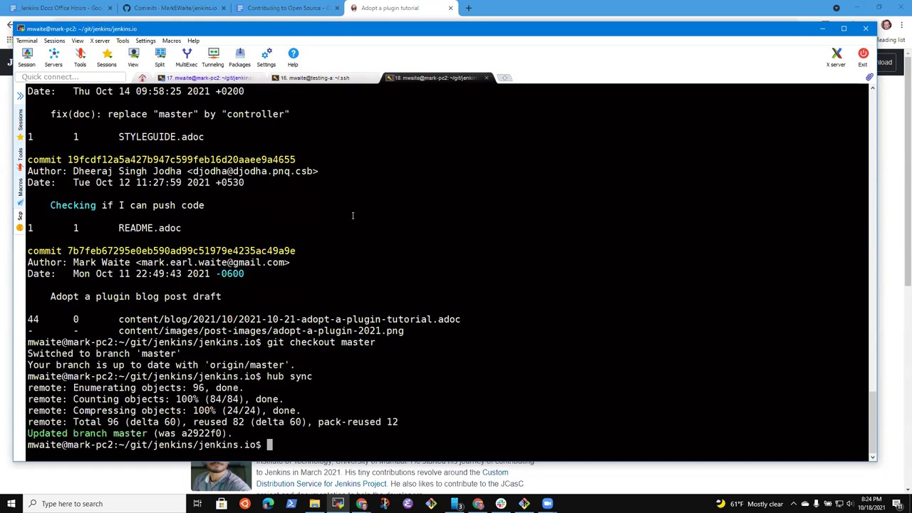
type("git push-a")
key("Return")
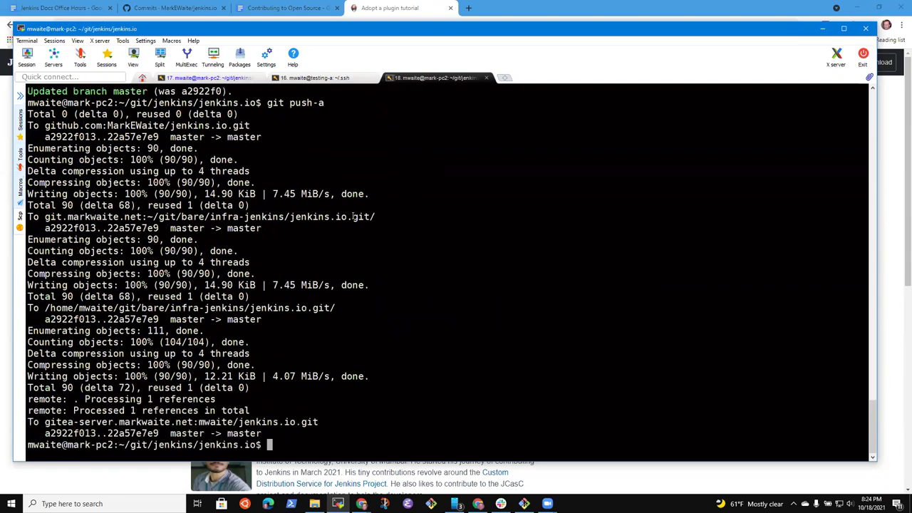
- List the local branches and check out adopt-a-plugin-tutorial-and-blog-post
type("git branch")
key("Return")
type("git checkout")
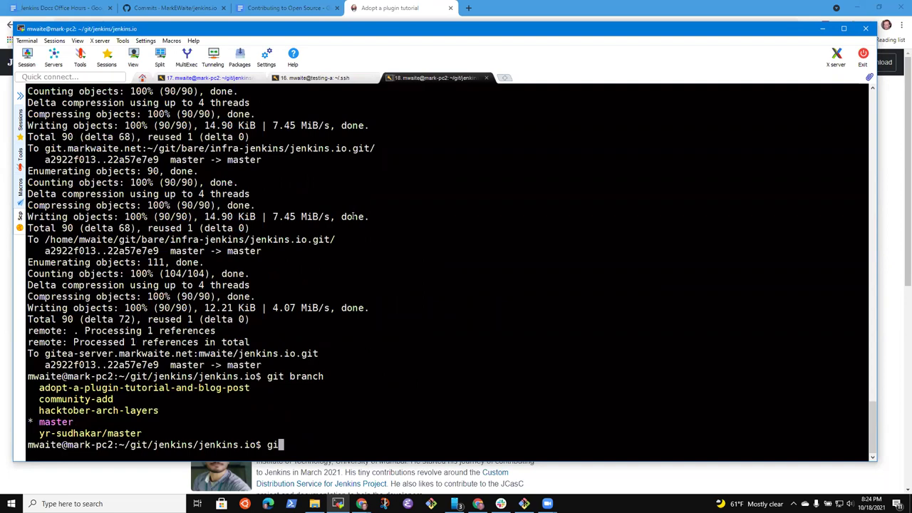
double_click(219, 388)
right_click(320, 379)
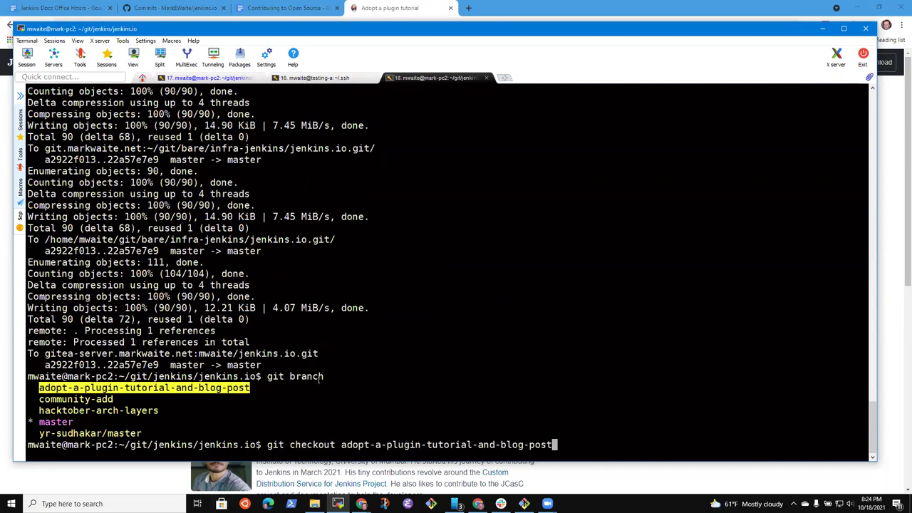
key("Return")
- Recall git log --numstat master..HEAD and review the branch's commits and changed files against the updated master
key("ctrl+r")
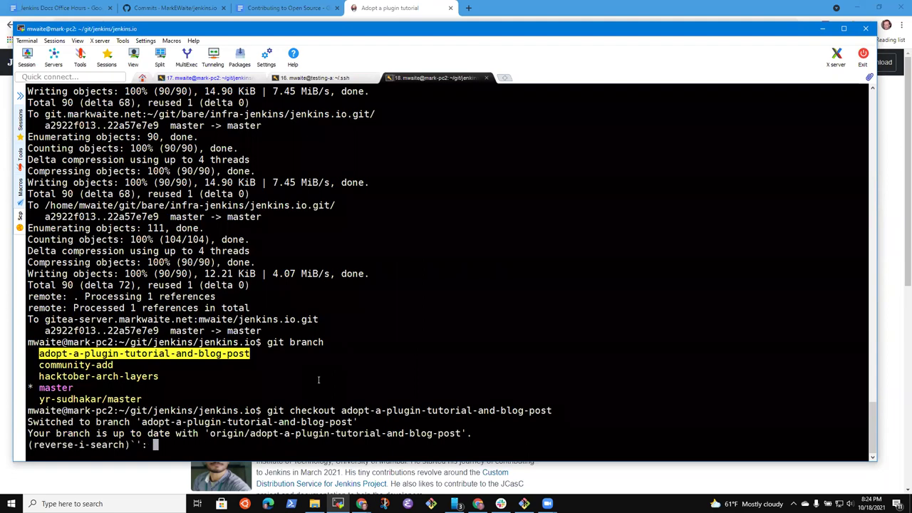
type("numstat master..HEAD")
key("Return")
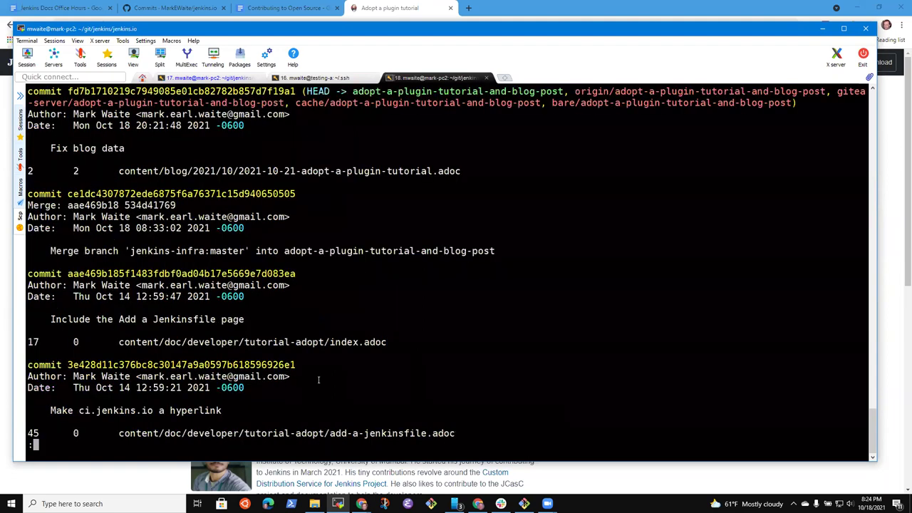
scroll(474, 401, "down", 10)
- Open the jenkins-infra/jenkins.io GitHub repository from the bookmarks in a new browser tab
left_click(468, 8)
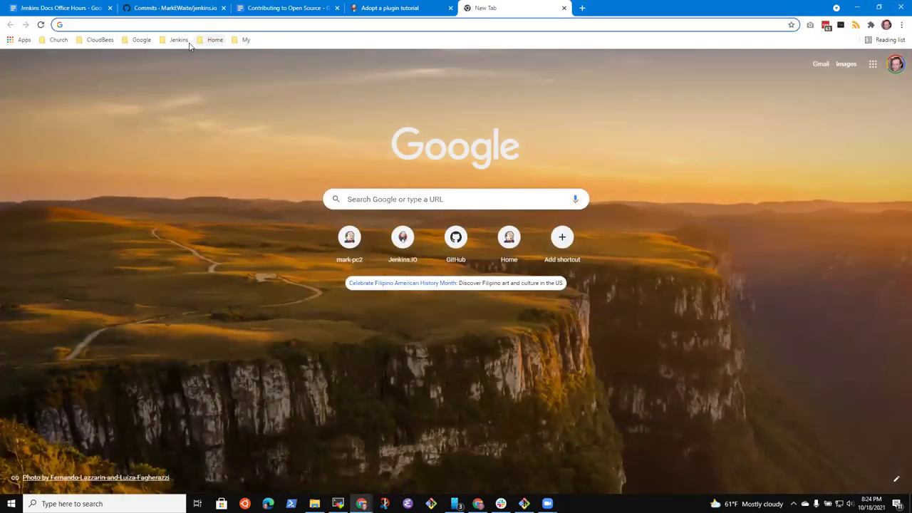
left_click(242, 40)
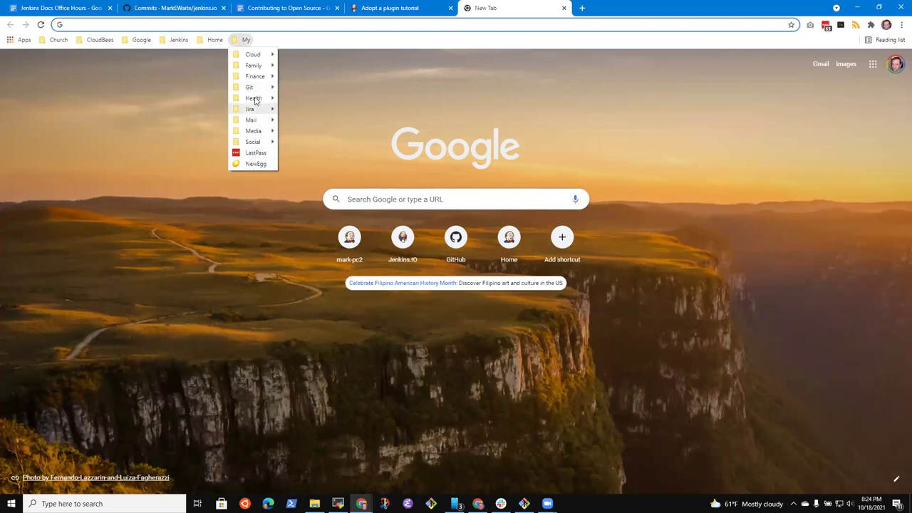
mouse_move(254, 88)
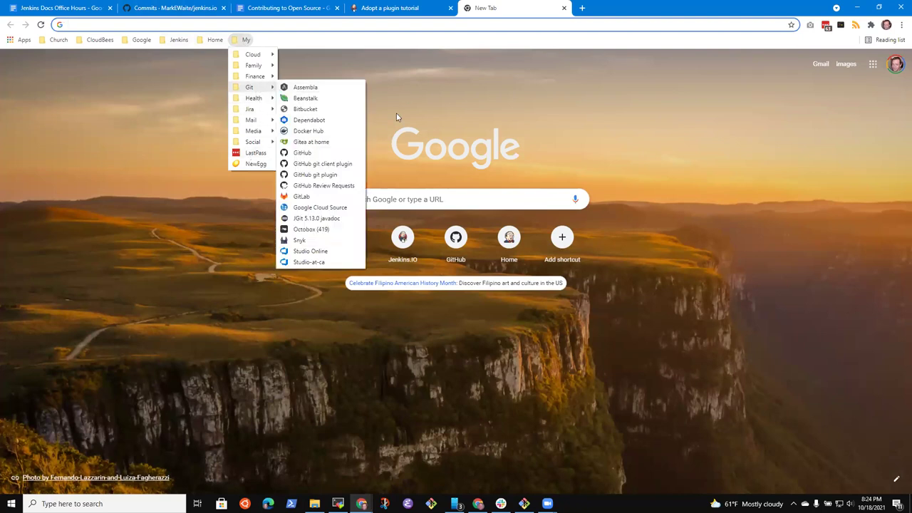
left_click(314, 153)
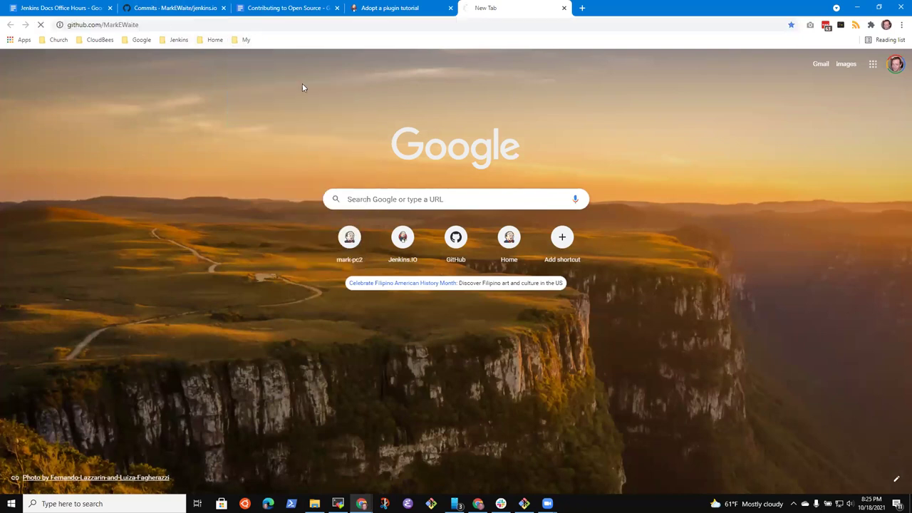
left_click(176, 39)
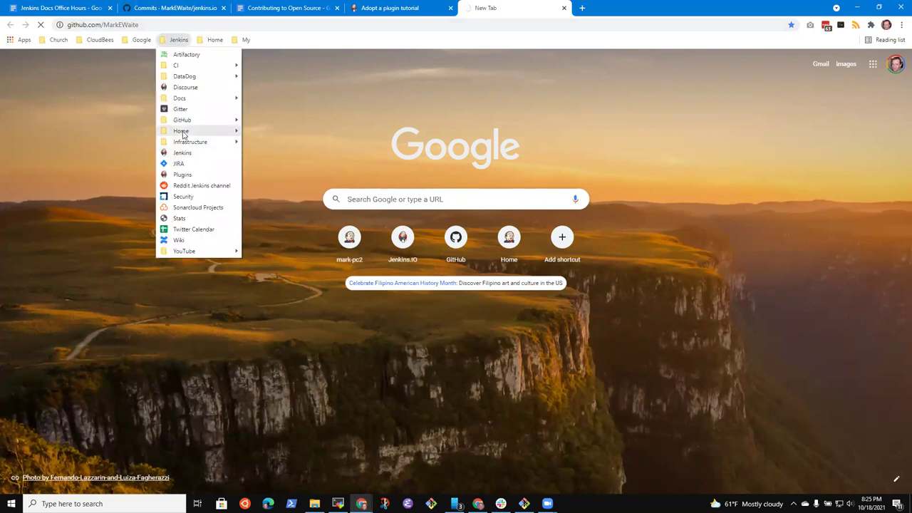
mouse_move(189, 120)
left_click(269, 166)
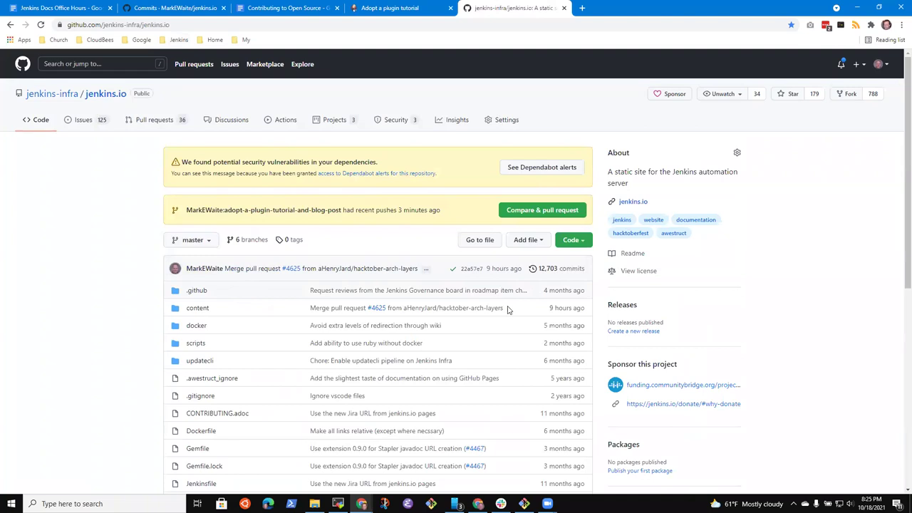
- View the automated-weekly-changelog/2.317 branch of the jenkins.io repository
left_click(35, 122)
left_click(202, 245)
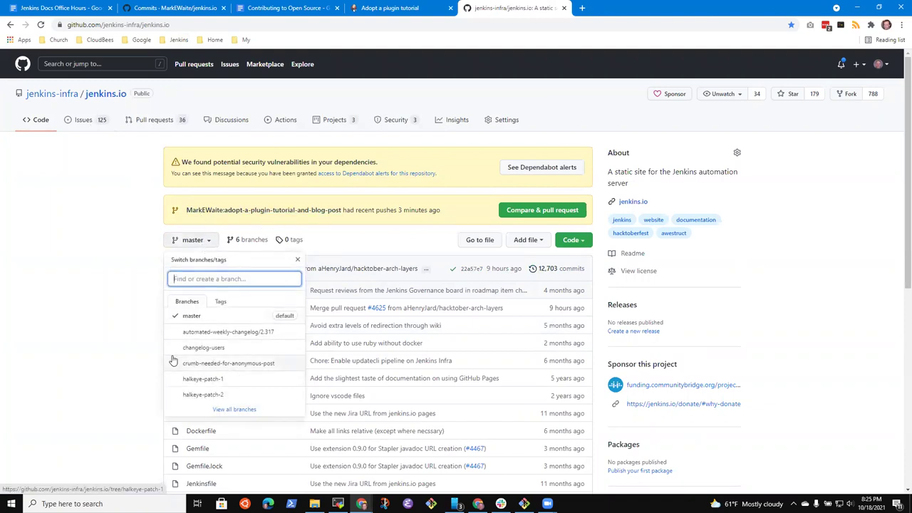
left_click(255, 333)
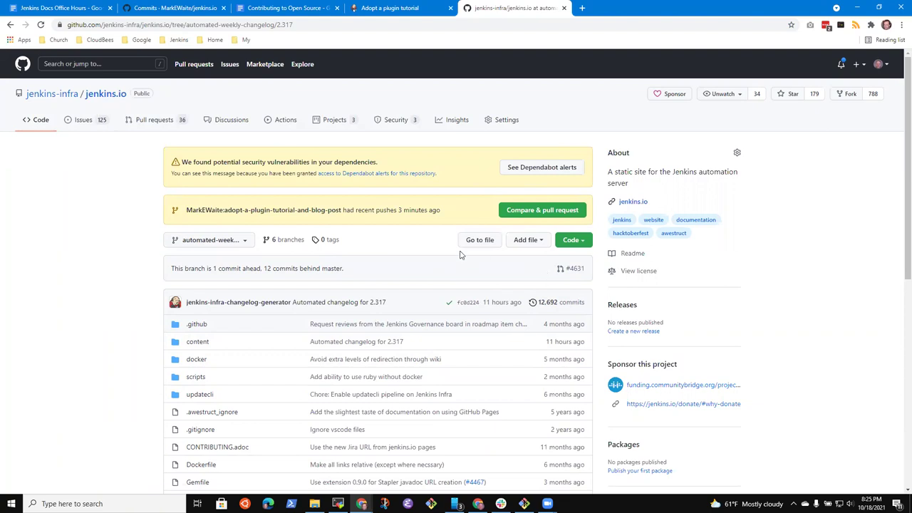
- Check the Jenkins Docs Office Hours agenda, then return to the jenkins.io repository and show its master branch
left_click(305, 12)
left_click(68, 8)
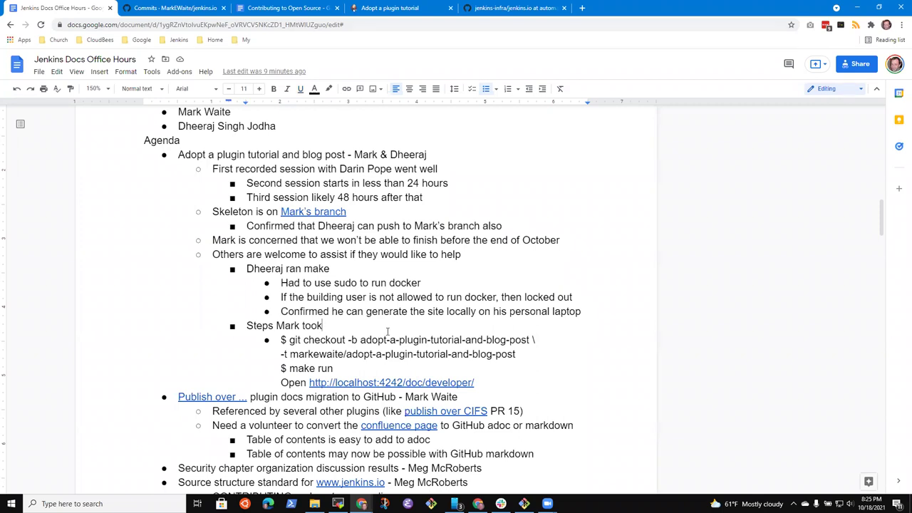
left_click(519, 8)
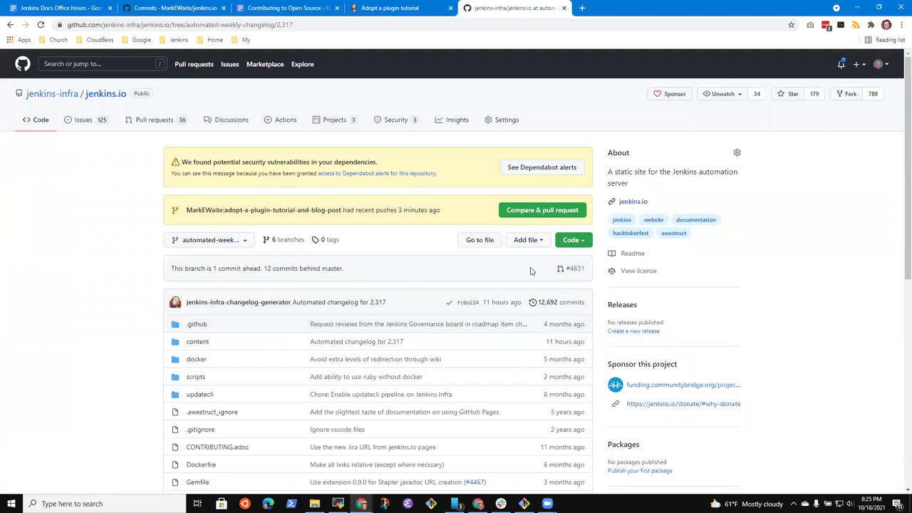
left_click(117, 97)
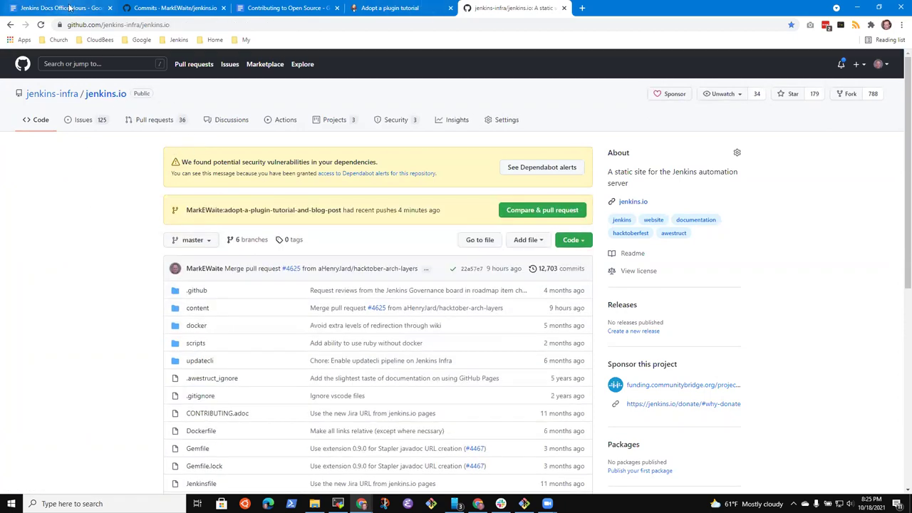
- In the Jenkins Docs Office Hours document, add the agenda item "Jenkins 2.317 changelog review" above the security chapter item
left_click(64, 7)
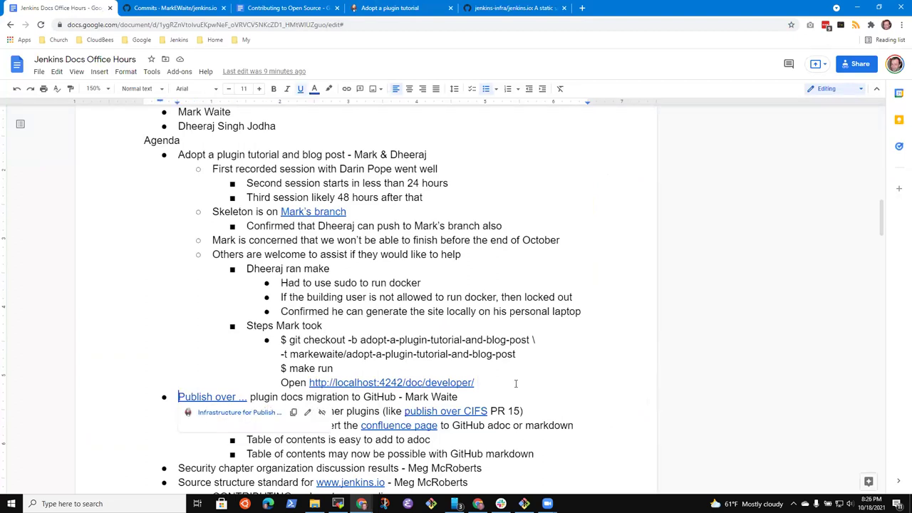
key("Down")
key("Down")
key("Down")
key("Return")
key("Up")
type("Jenkins 2.317 cha")
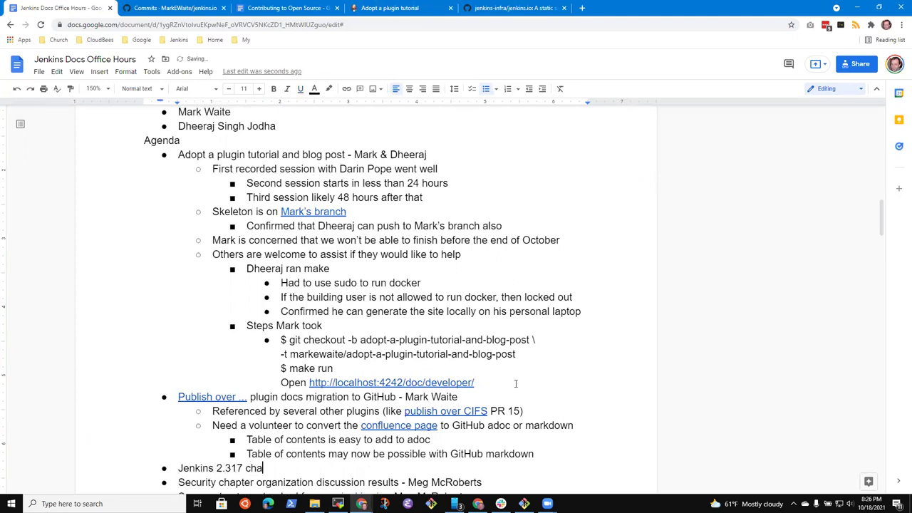
type("ngelog review")
left_click(520, 8)
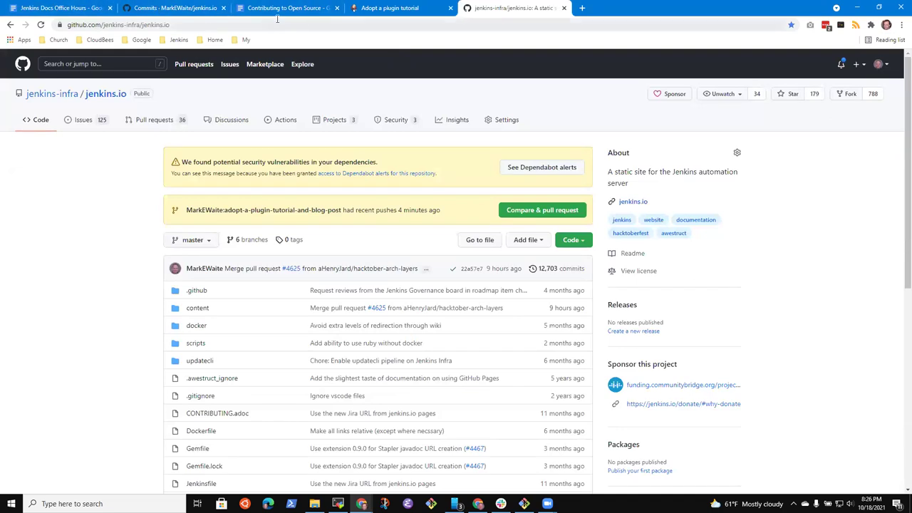
left_click(390, 8)
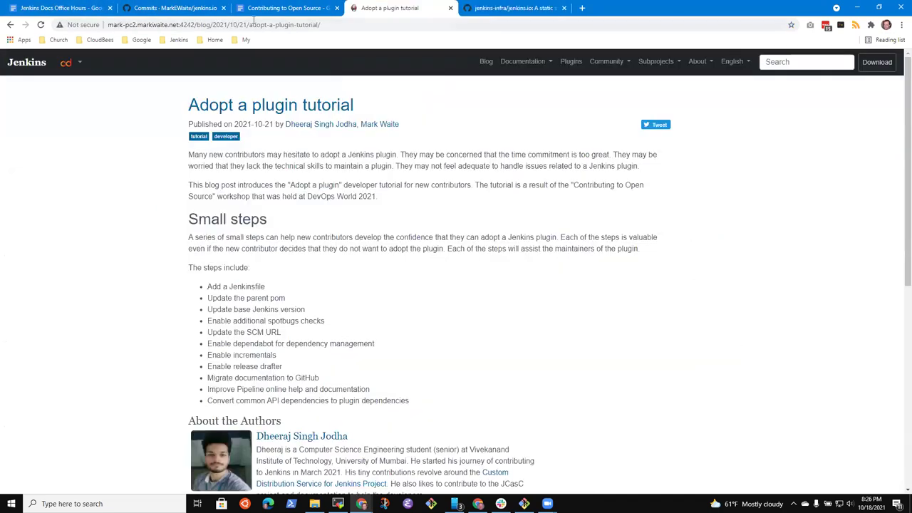
left_click(56, 8)
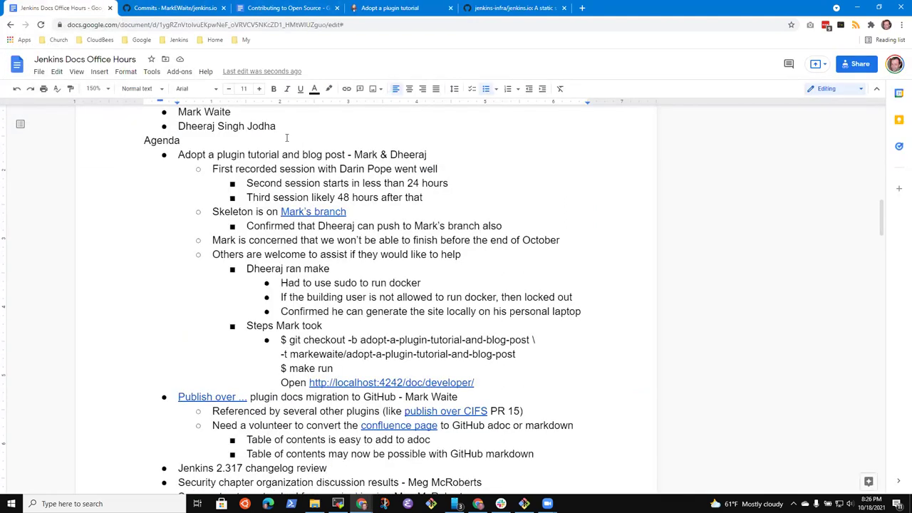
- Below the localhost link in the steps list, add a new bullet starting with "Fixed the"
key("Up")
key("Up")
key("Up")
key("Up")
key("Up")
key("Up")
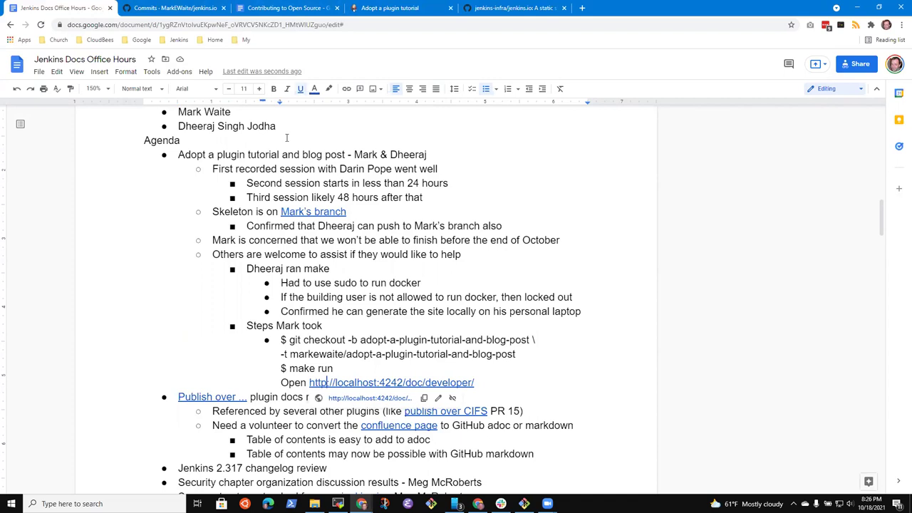
key("End")
key("Return")
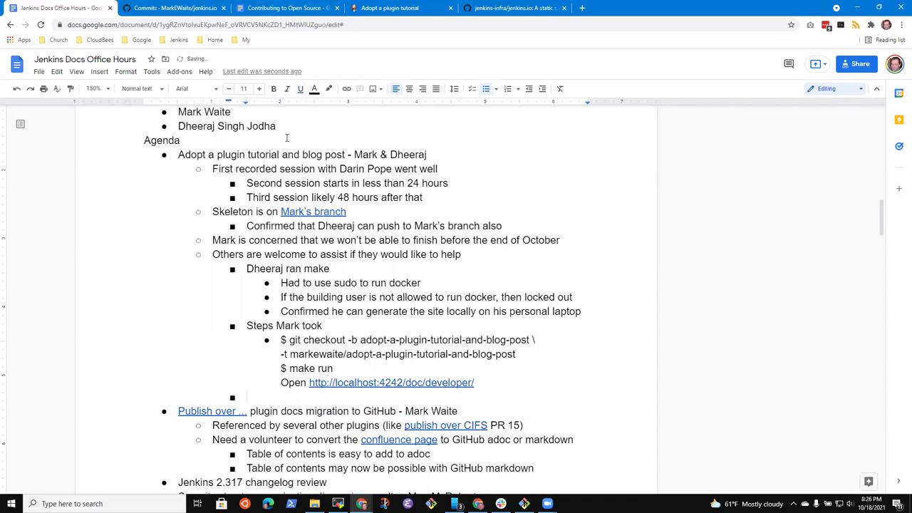
type("Fixed the")
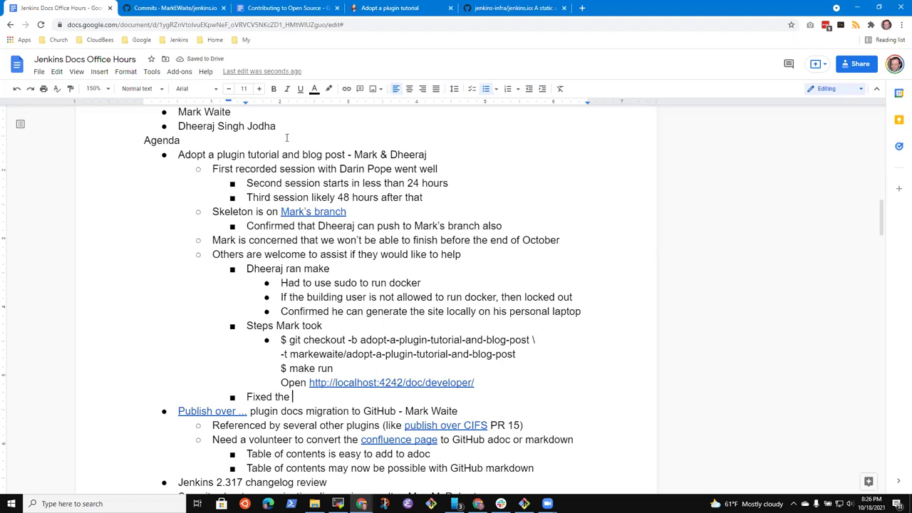
- Open the plugin page linked from the agenda's Publish over item and highlight its short documentation text
scroll(286, 138, "down", 3)
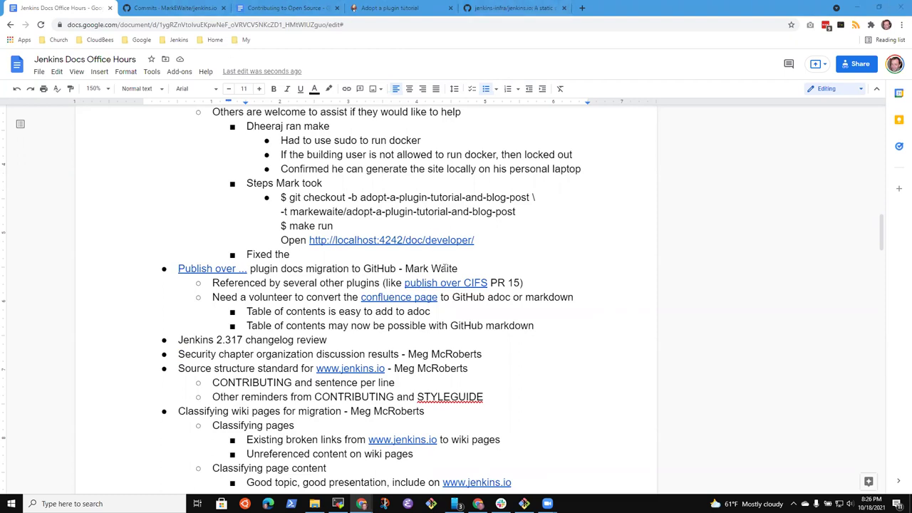
left_click(460, 269)
key("Home")
key("shift+End")
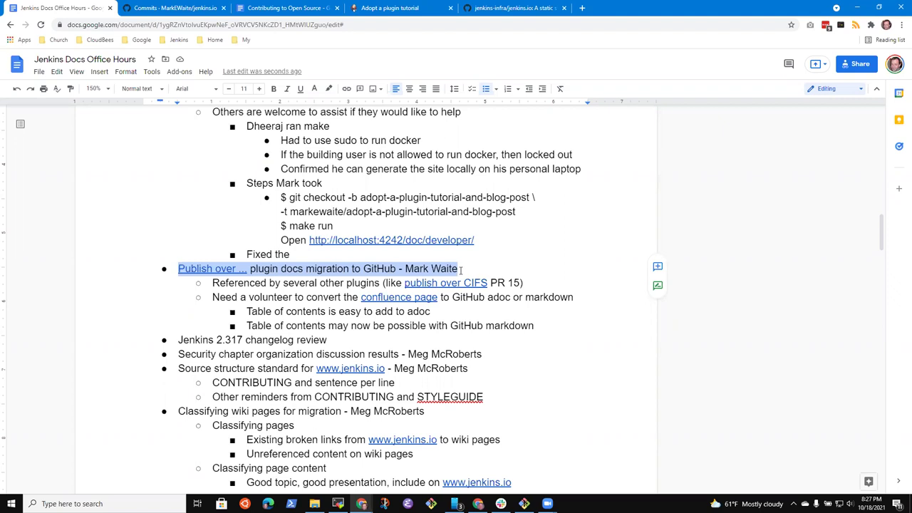
left_click(215, 268)
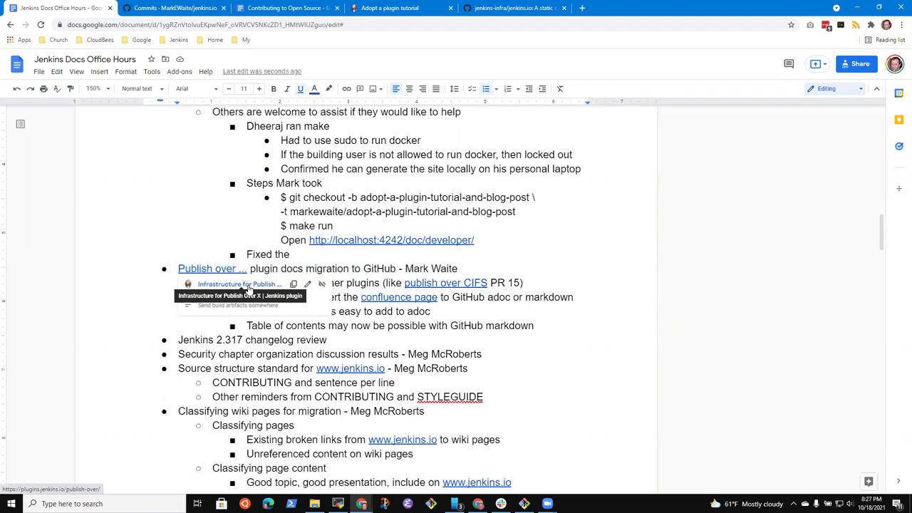
left_click(246, 287)
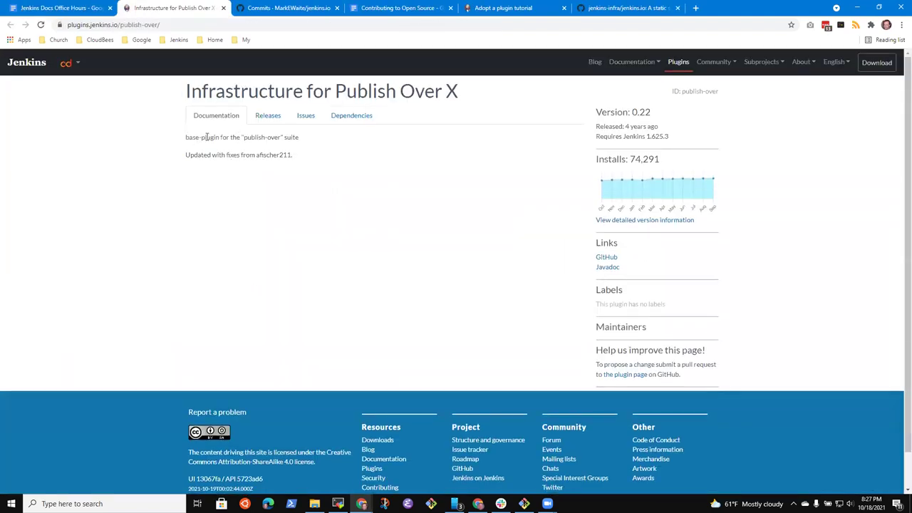
left_click_drag(183, 137, 295, 154)
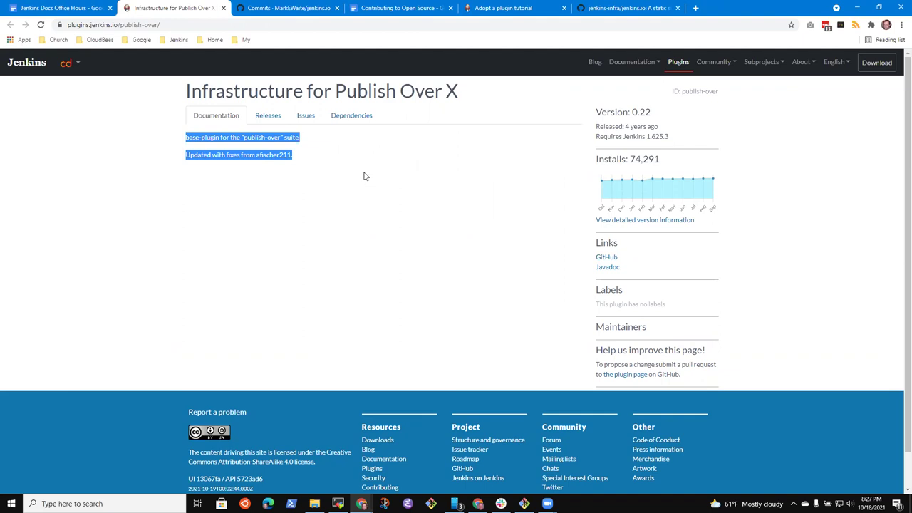
- Compare the agenda's Publish over notes with the plugin page and highlight the page's install count
left_click(61, 10)
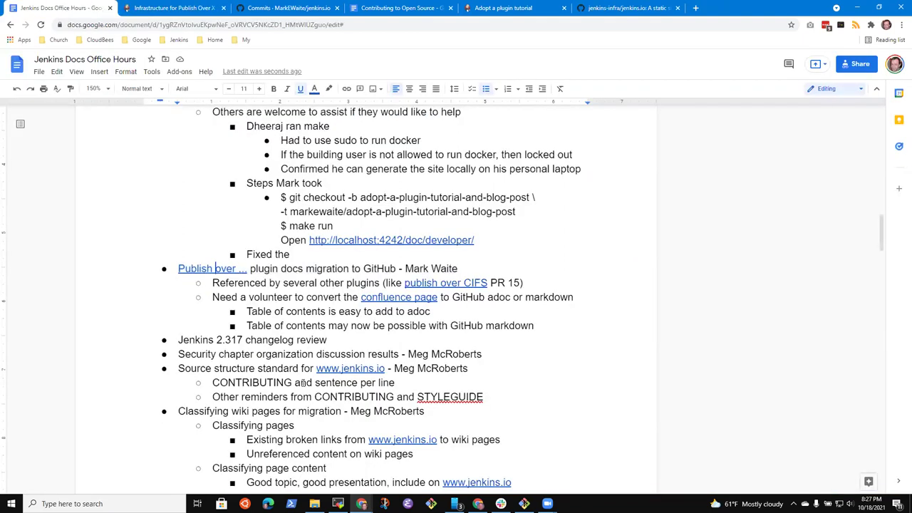
left_click(171, 7)
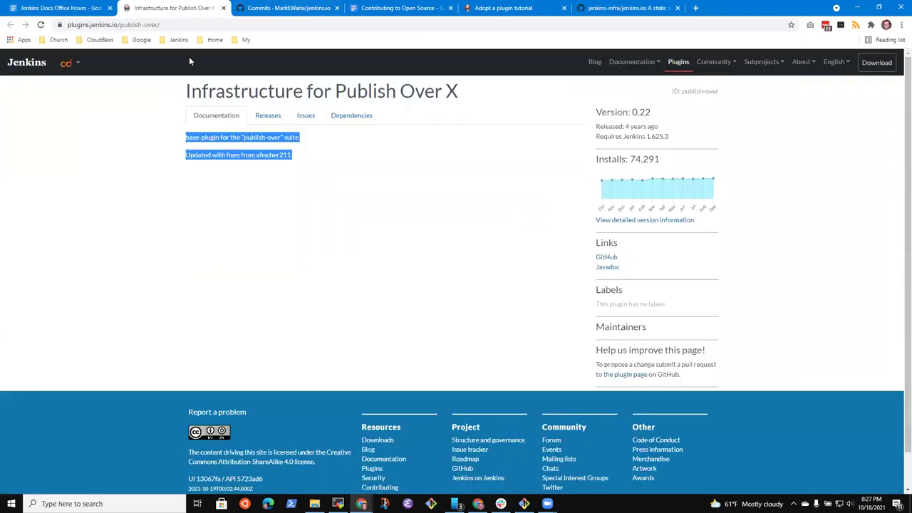
left_click(243, 150)
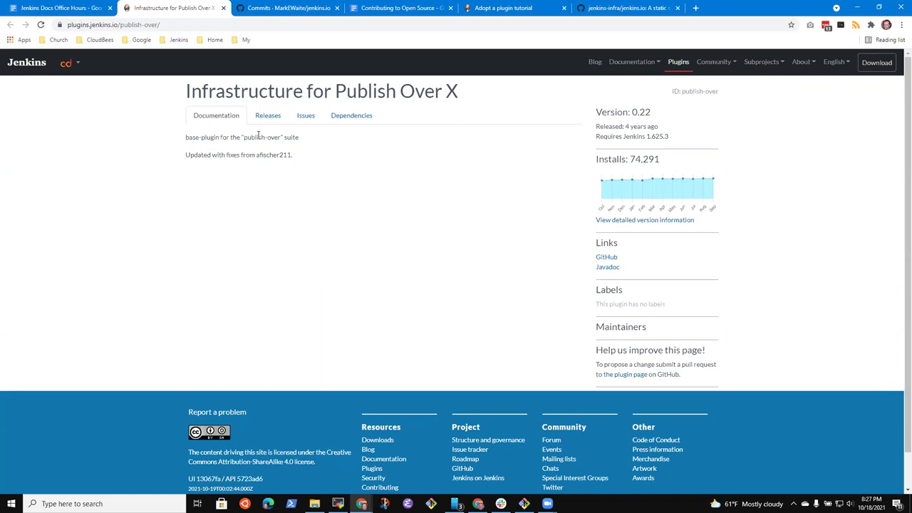
left_click(74, 4)
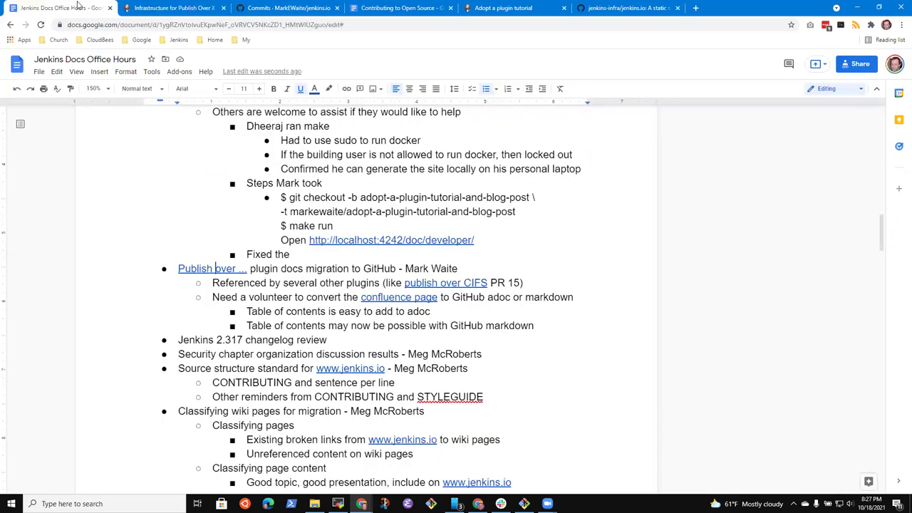
left_click(277, 295)
left_click(182, 8)
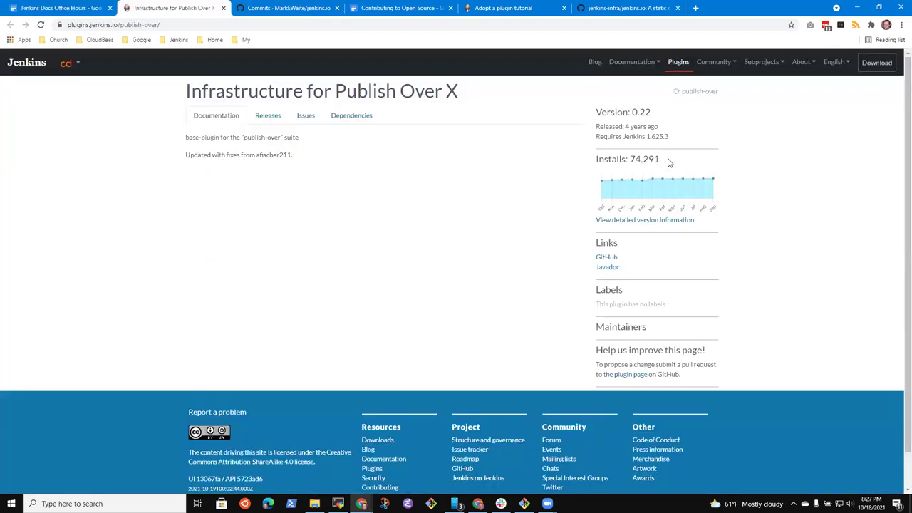
left_click_drag(656, 159, 597, 158)
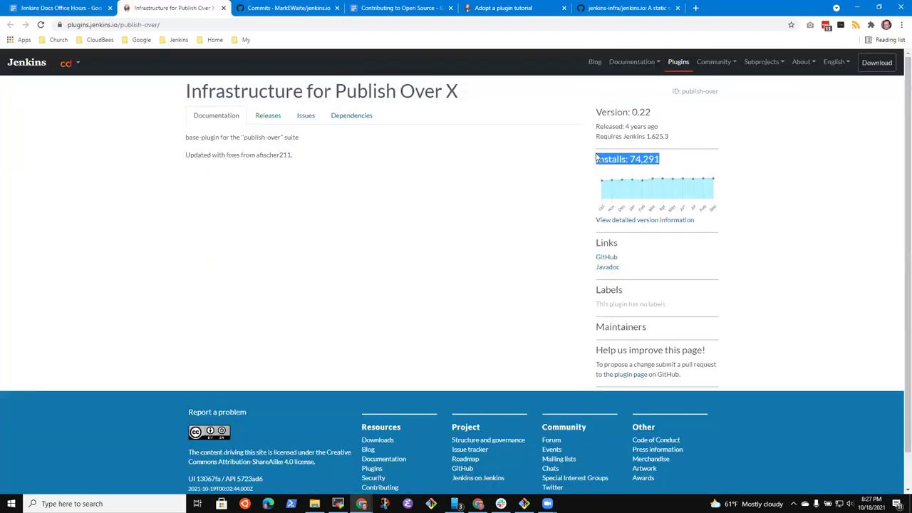
- Open the confluence page linked in the agenda, then launch its local copy Publish-Over_54296819.html from the MINGW64 terminal
left_click(51, 8)
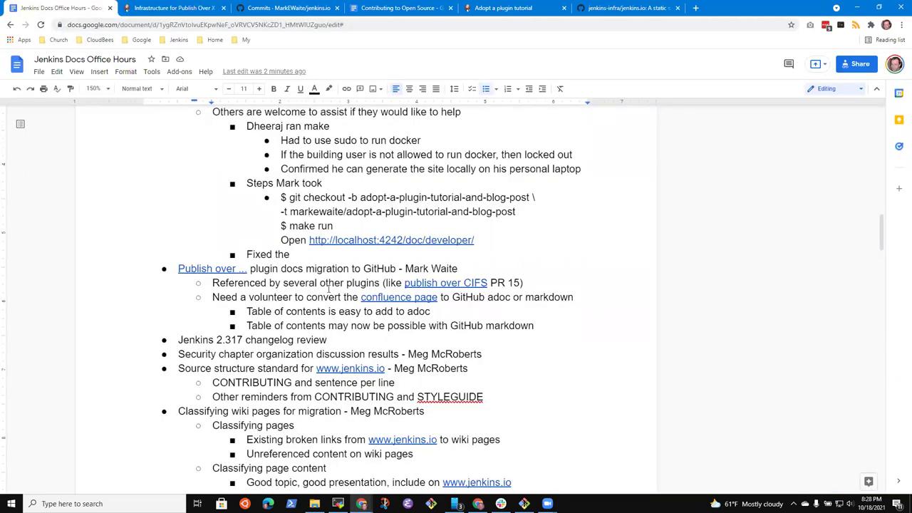
left_click(307, 292)
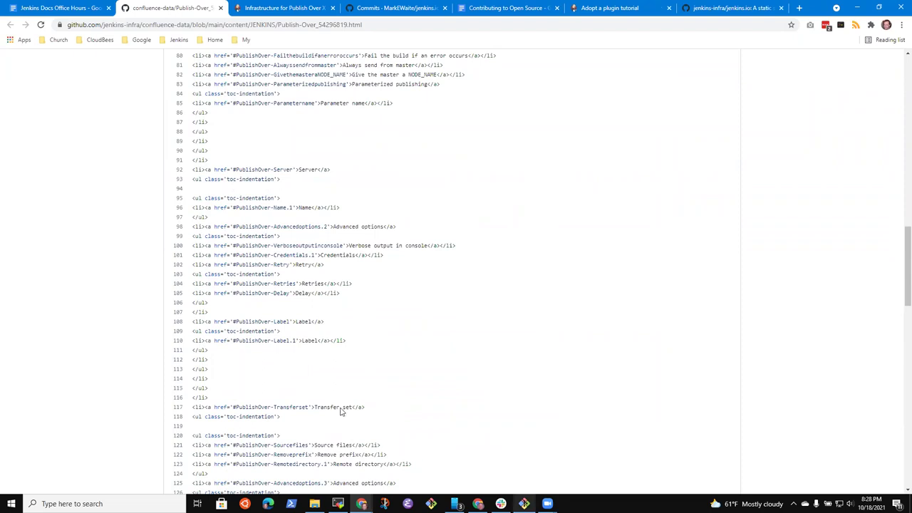
left_click(523, 504)
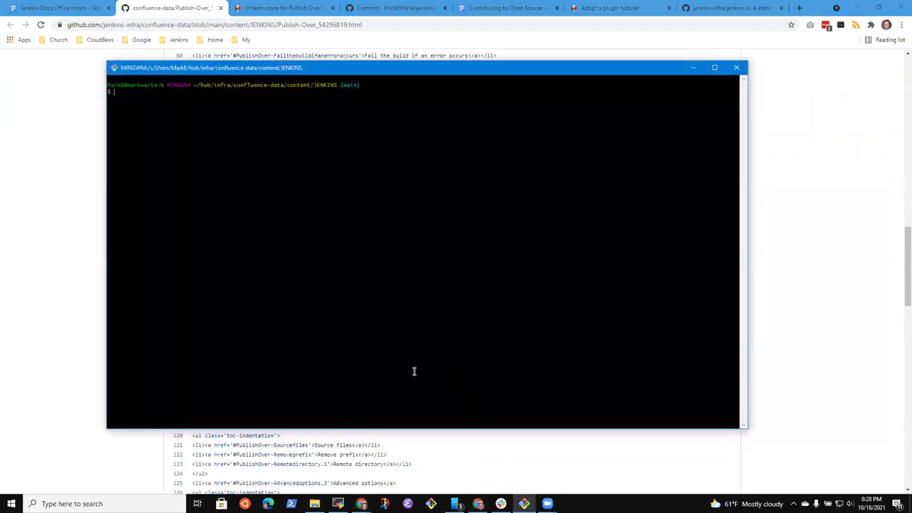
type("start Publish-Over_5")
key("Tab")
key("Return")
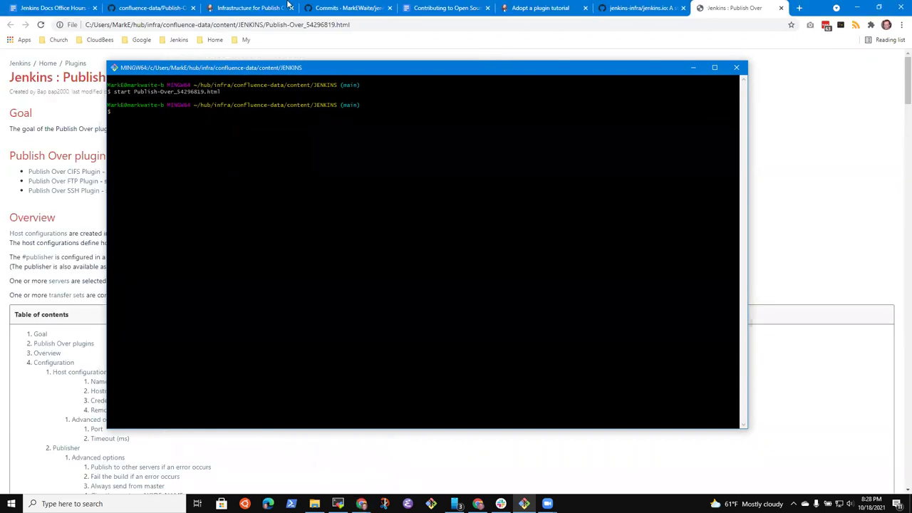
- Skim the rendered Publish Over page from start to end, then check the Confluence source and the plugin page
left_click(741, 11)
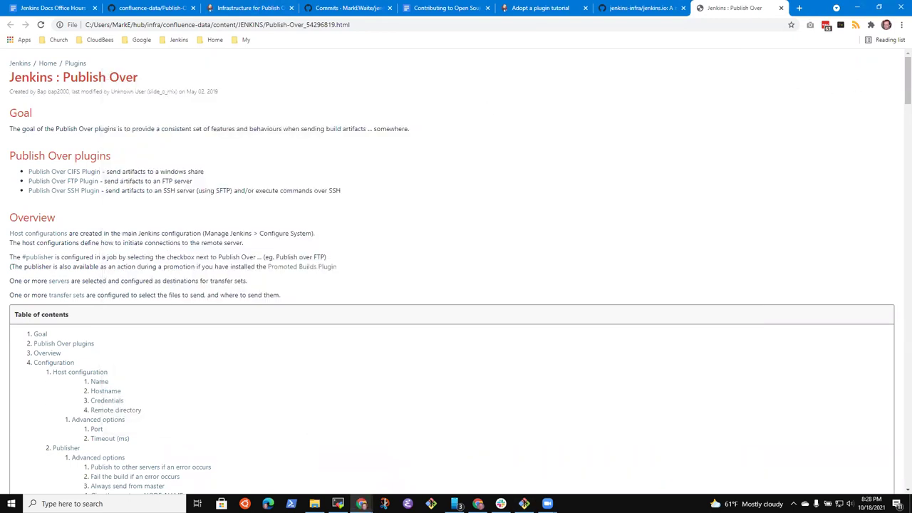
left_click_drag(907, 82, 907, 462)
key("Home")
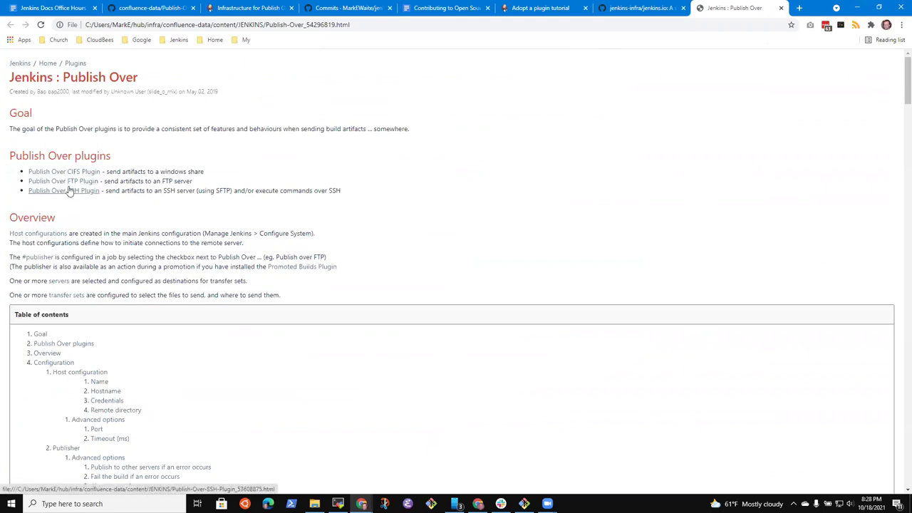
left_click(640, 8)
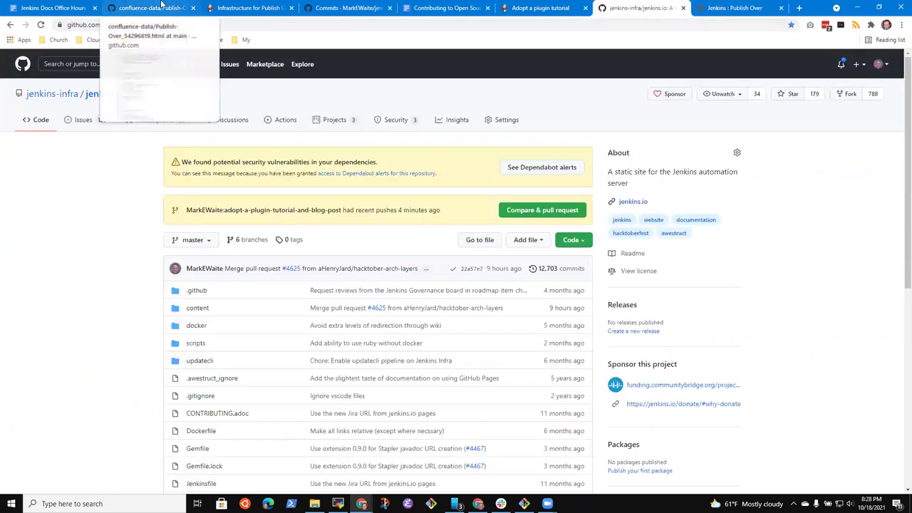
left_click(160, 8)
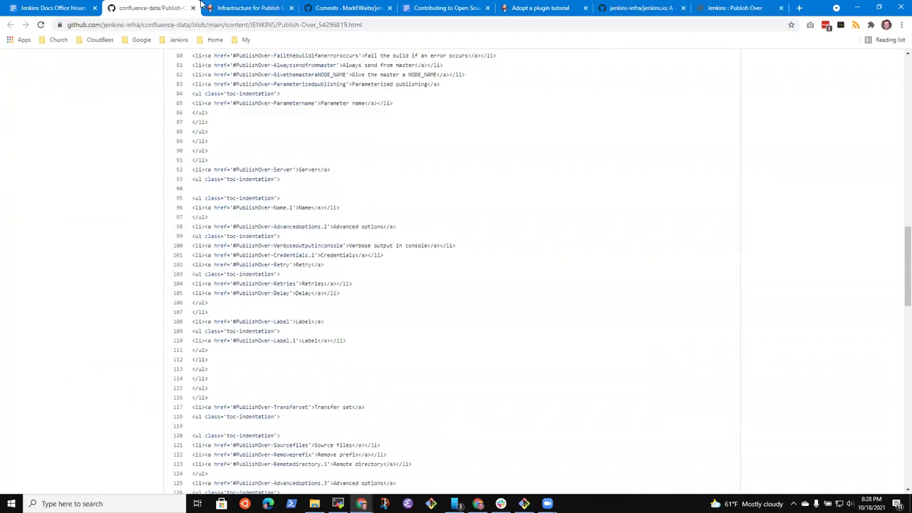
left_click(250, 11)
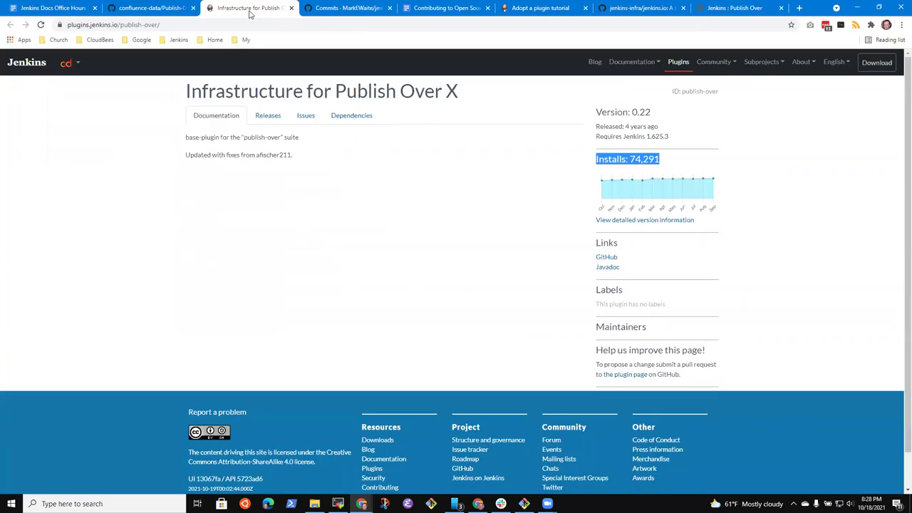
- Under the Publish over agenda item, add the sub-item "Need to prioritize this ourselves if not done in Hacktoberfest"
left_click(53, 8)
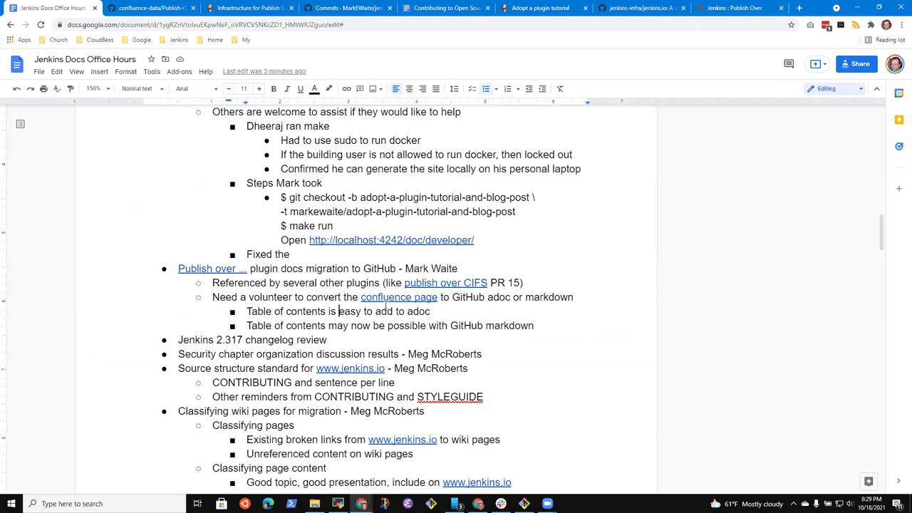
key("Down")
key("End")
key("Return")
key("shift+Tab")
type("Need to")
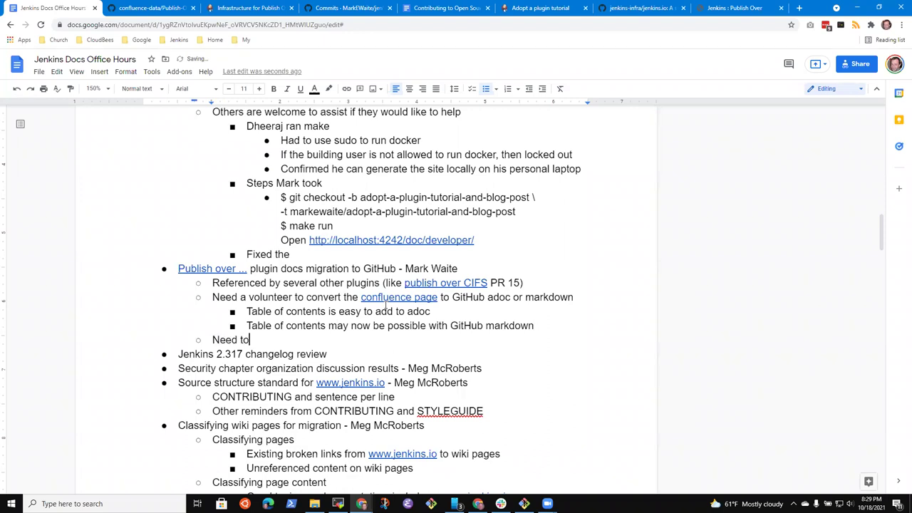
type(" prioritize this ouir")
key("BackSpace")
key("BackSpace")
type("rselves ")
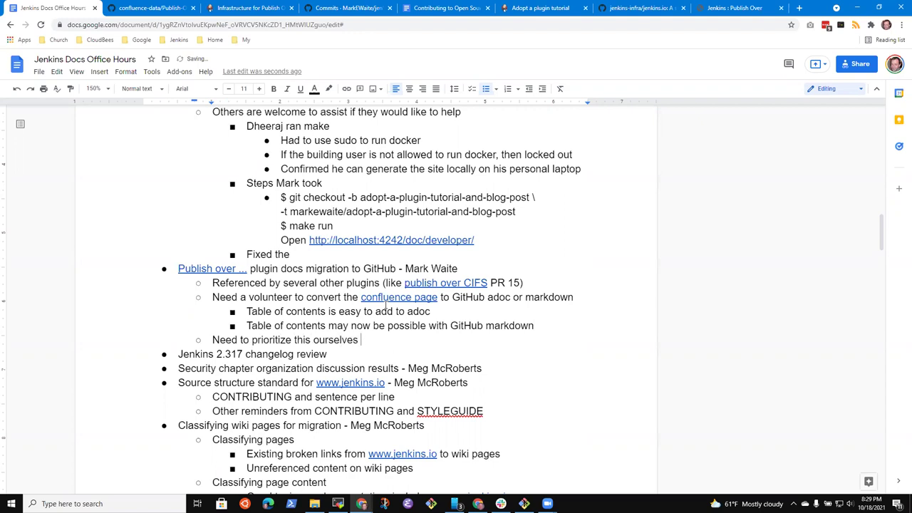
type("if")
left_click(733, 8)
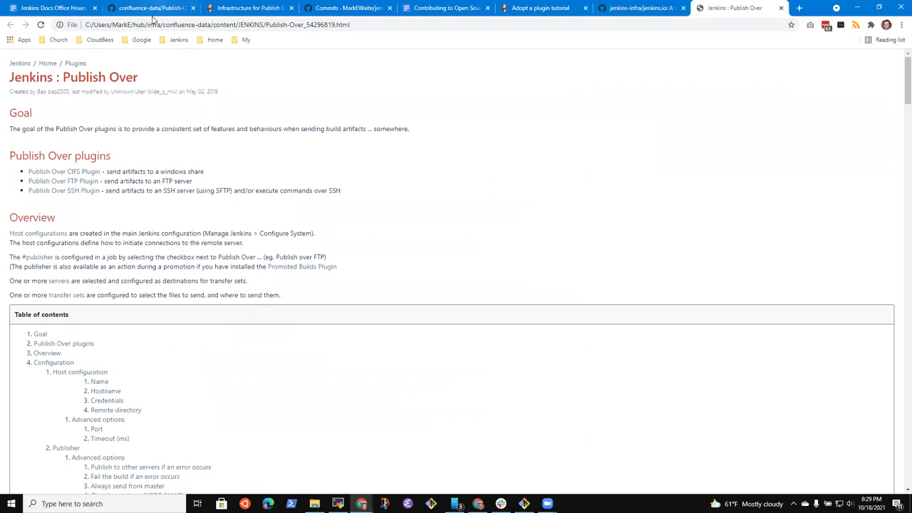
left_click(70, 7)
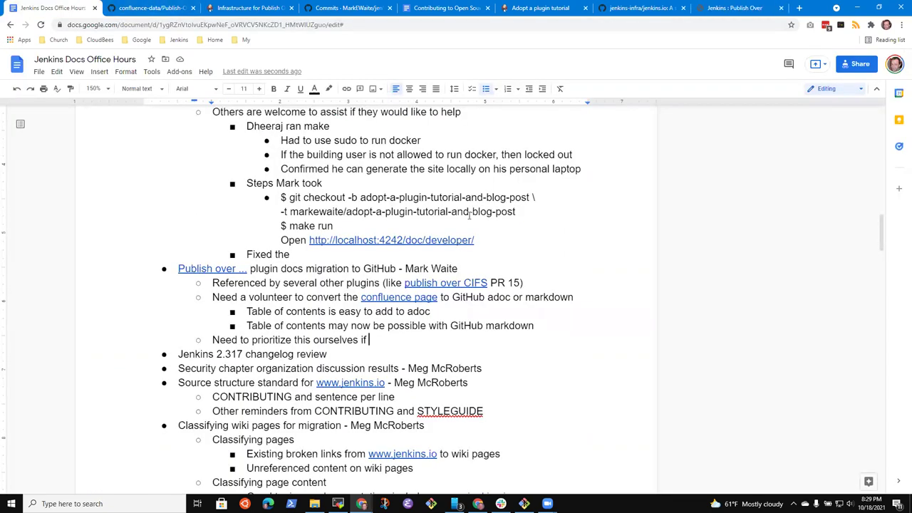
type("not done in Hacktoberfest")
- Add a sub-item naming the person who "has agreed to merge a docs pull request if we'll review it first"
key("Return")
type("Alex Earl has afgreed")
key("BackSpace")
key("BackSpace")
key("BackSpace")
key("BackSpace")
key("BackSpace")
key("BackSpace")
type("greed to merge a docs pull request if we")
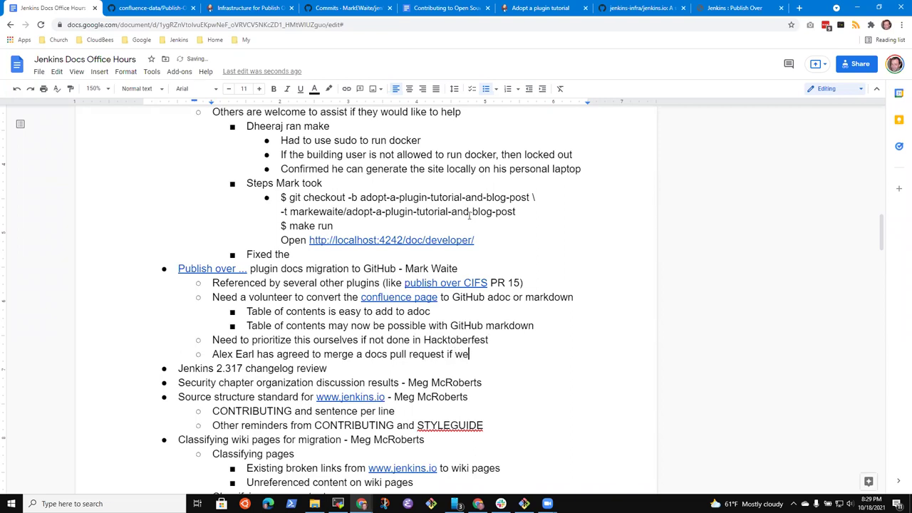
type("'ll review it first")
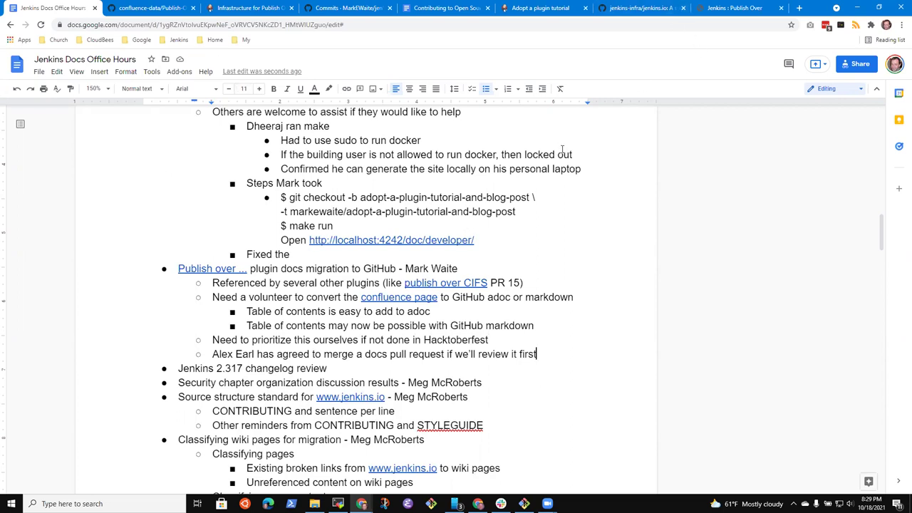
- Beneath the docs pull request note, add a nested bullet reading "Some chance that merge will be enough to fix"
key("Return")
key("Tab")
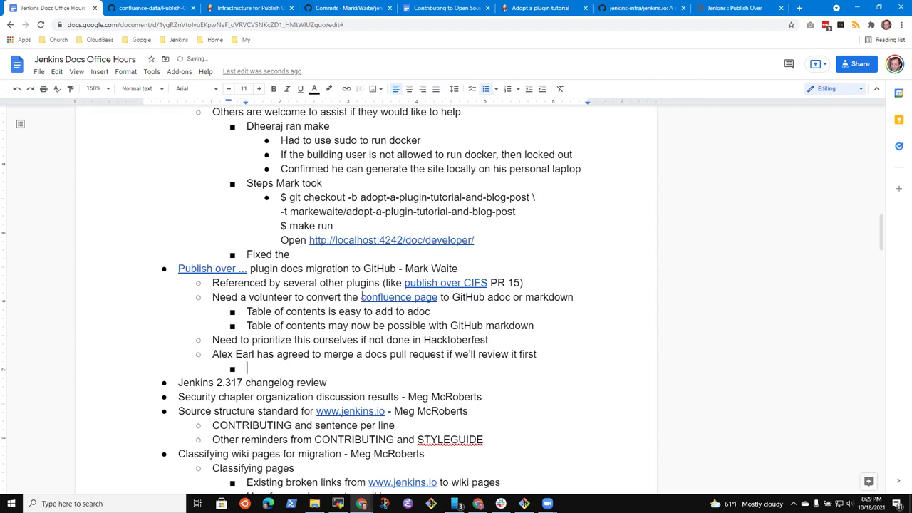
type("Some chance that mer")
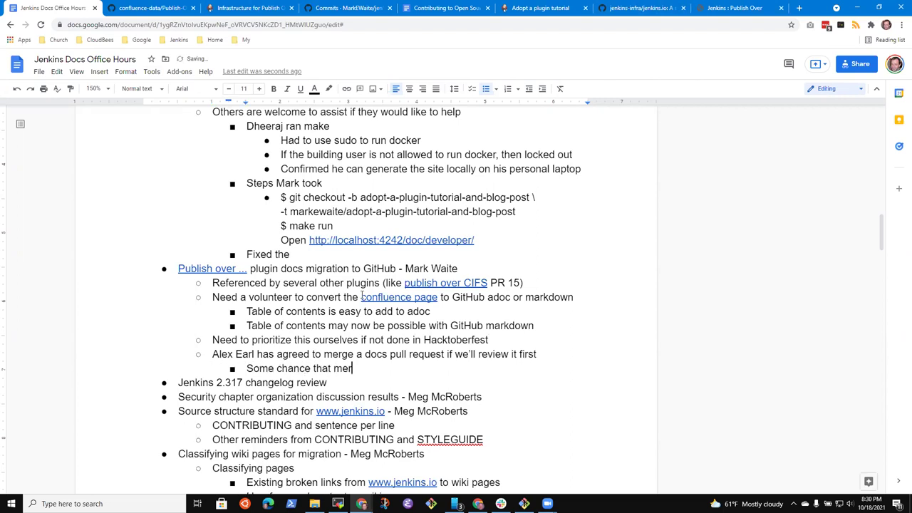
type("ge will be enough to fix")
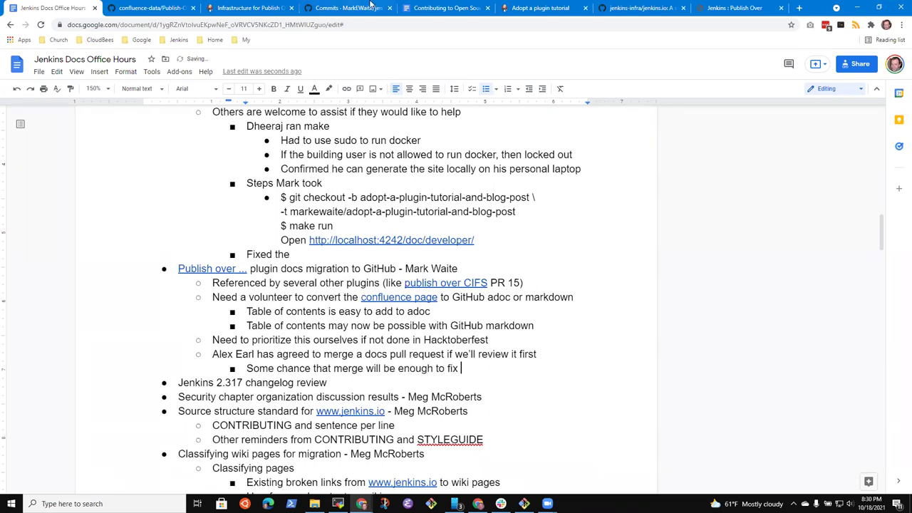
- Look through the open pages for the local rendered Publish Over page and bring it up
left_click(643, 8)
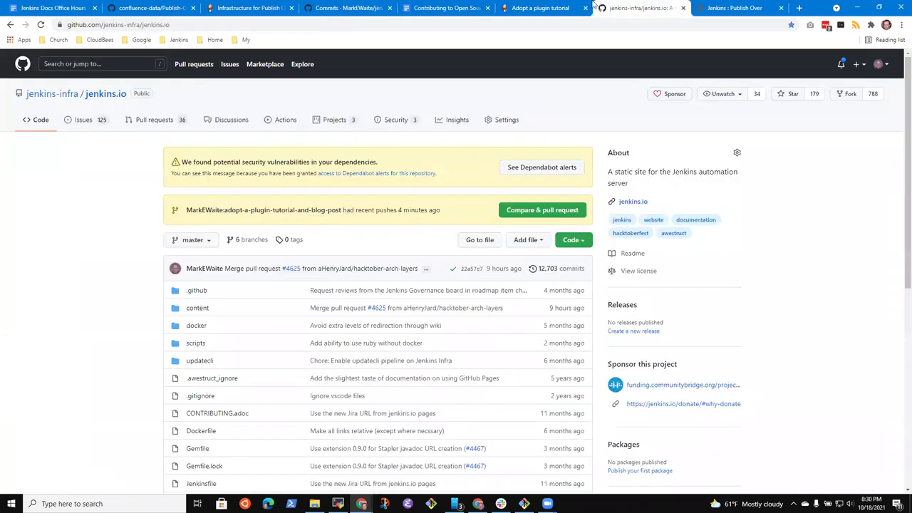
left_click(542, 8)
left_click(742, 9)
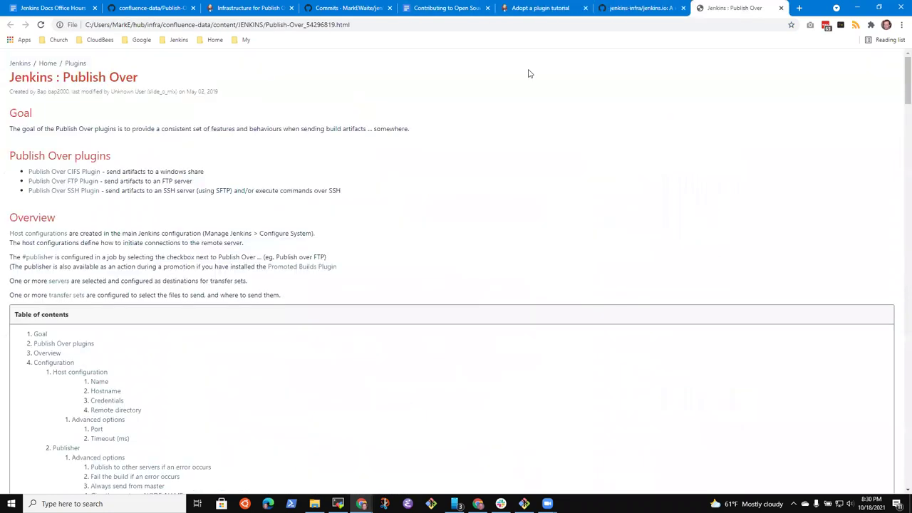
- Copy the address of the Infrastructure for Publish Over X plugin page and paste it at the end of the nested merge note
left_click(255, 8)
left_click(173, 25)
key("ctrl+c")
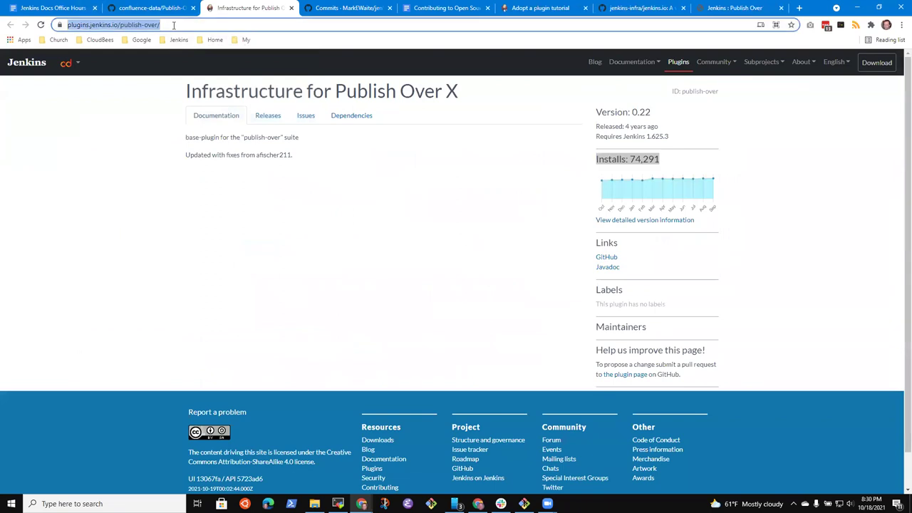
left_click(62, 8)
key("ctrl+v")
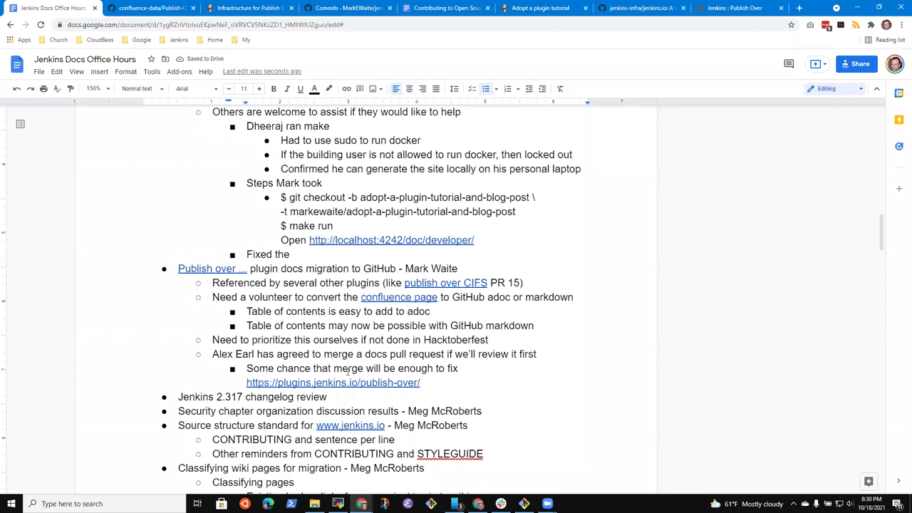
- Reword the nested bullet's text before the plugin link to read "Merge may be enough to fix"
key("Up")
key("Home")
key("ctrl+shift+Right")
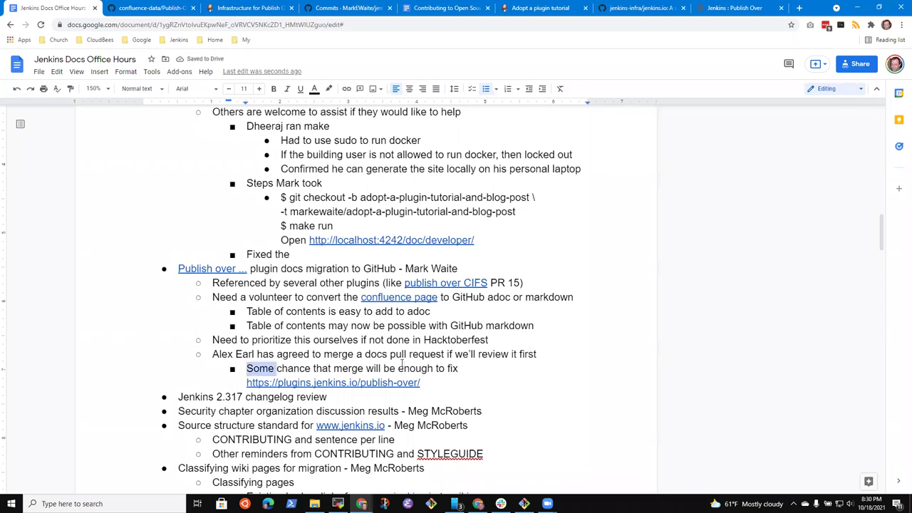
key("ctrl+shift+Right")
key("ctrl+shift+Right")
key("ctrl+shift+Right")
key("ctrl+shift+Left")
type("M")
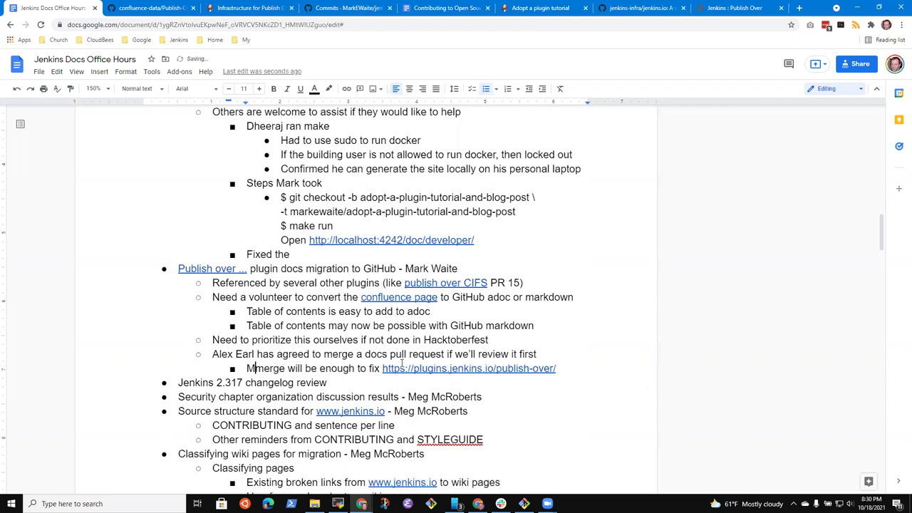
key("Delete")
key("ctrl+Right")
key("ctrl+shift+Right")
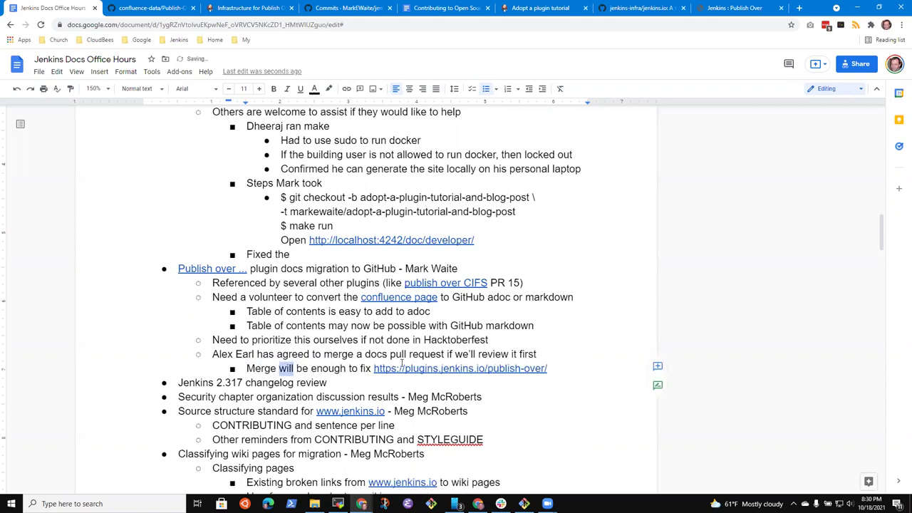
type("may")
key("End")
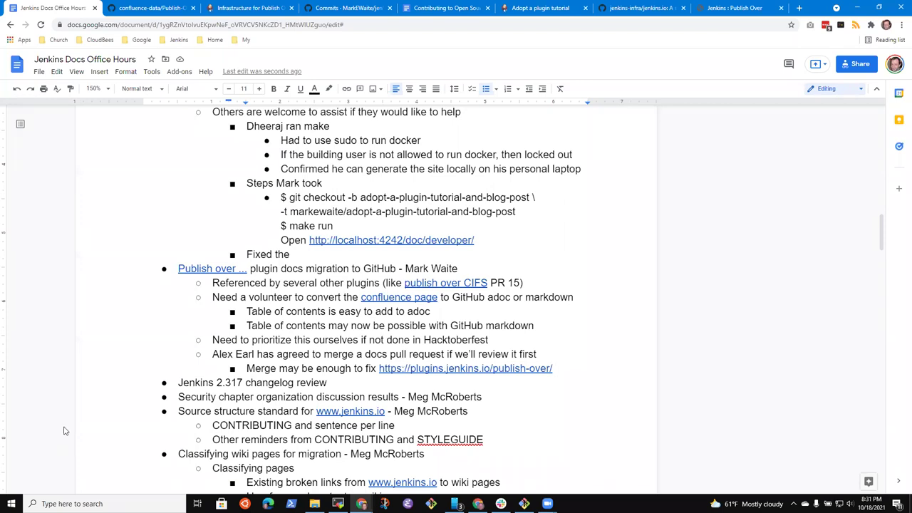
- Append a trailing " - " to the "Jenkins 2.317 changelog review" agenda item
left_click(339, 382)
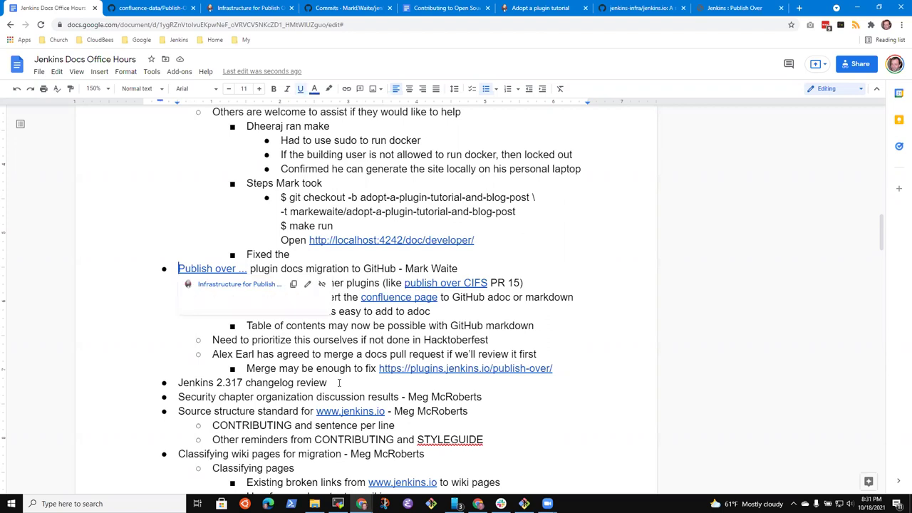
left_click(339, 383)
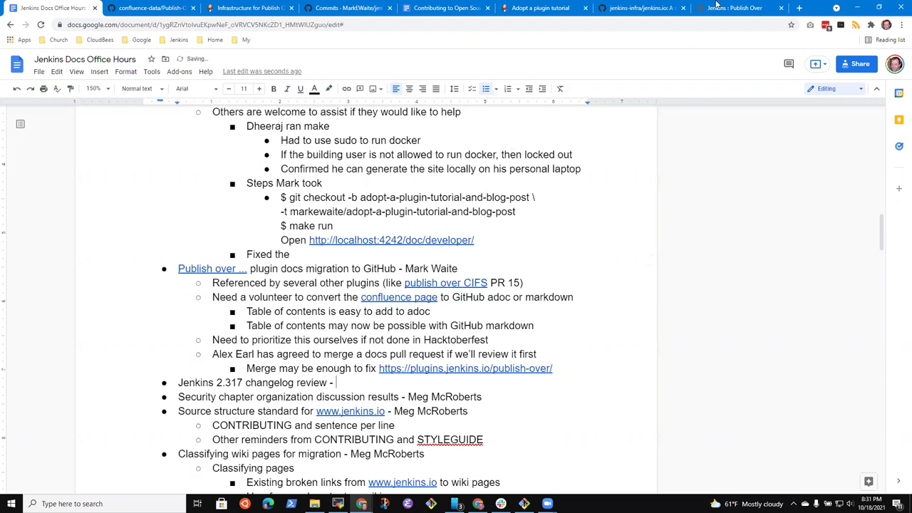
- Open the bookmarked jenkins-infra/jenkins.io GitHub repository in a new tab
left_click(799, 10)
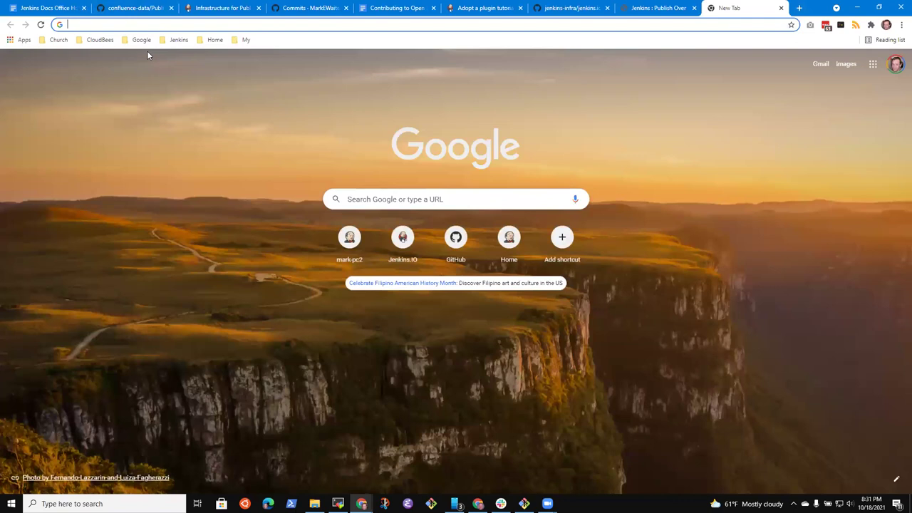
left_click(93, 41)
mouse_move(141, 40)
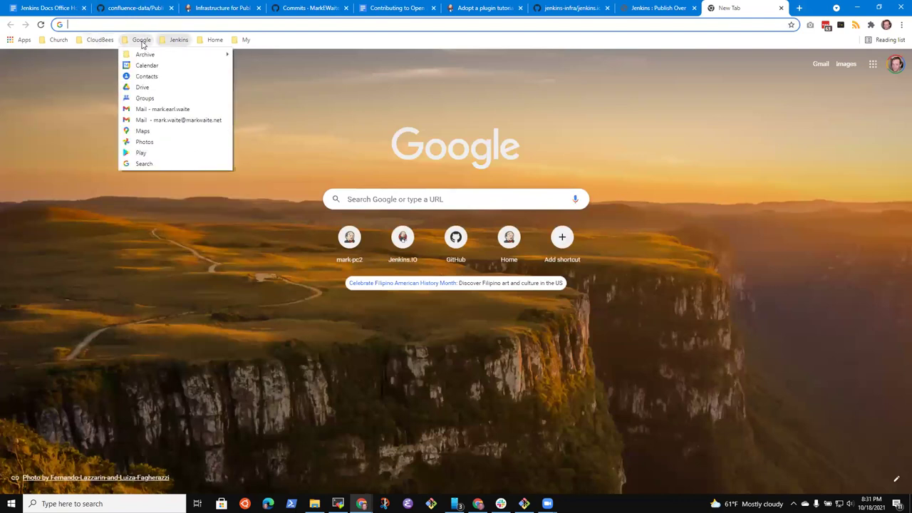
mouse_move(178, 40)
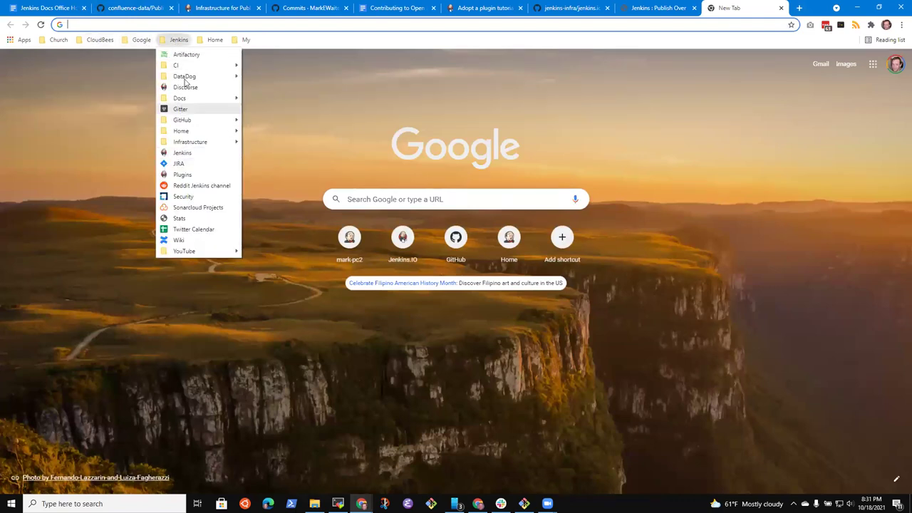
mouse_move(190, 125)
left_click(288, 170)
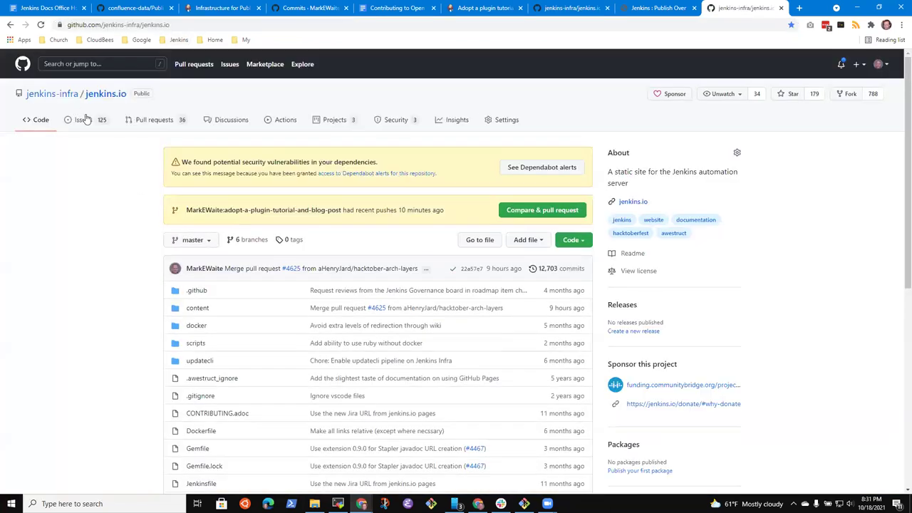
- Open the changed files of the "Automated changelog for 2.317" pull request and enlarge the text for review
left_click(153, 123)
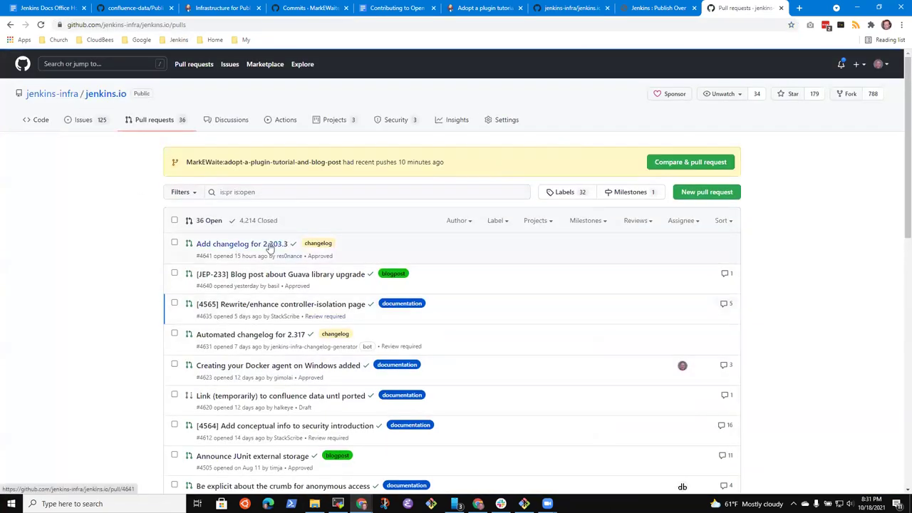
left_click(254, 337)
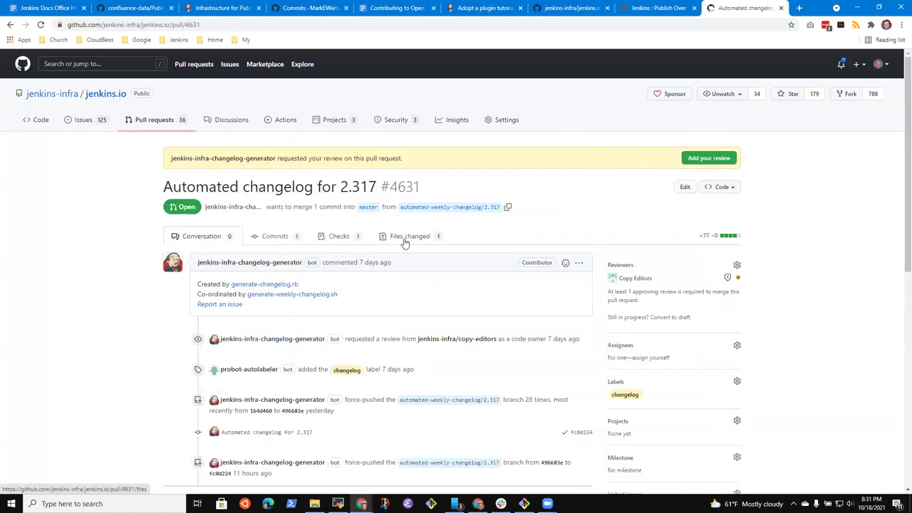
left_click(404, 239)
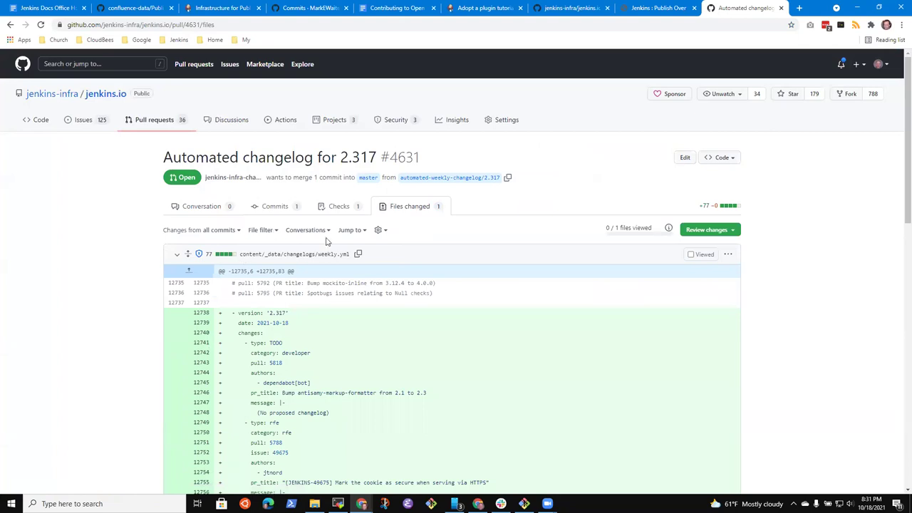
key("ctrl+plus")
key("ctrl+plus")
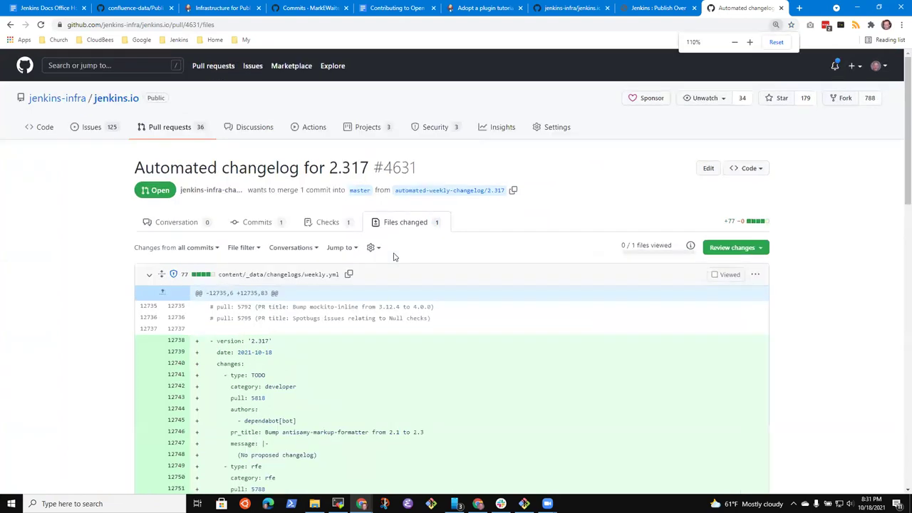
scroll(415, 251, "down", 3)
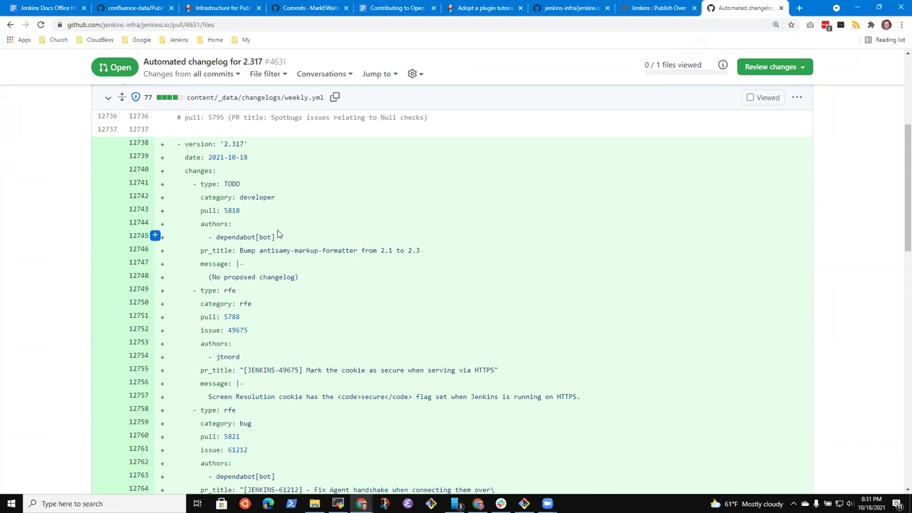
- Examine the first 2.317 changelog entry, highlighting its pull number and the antisamy-markup-formatter title
double_click(231, 210)
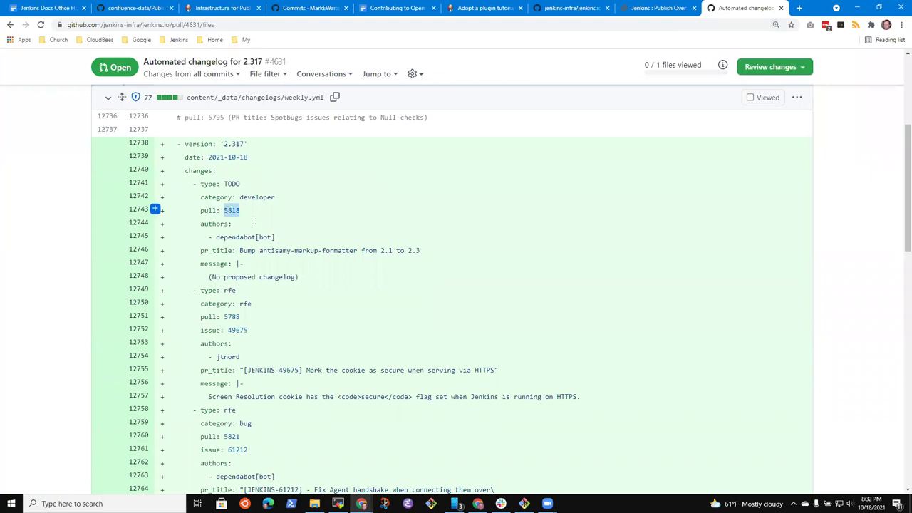
left_click(238, 250)
left_click_drag(237, 250, 154, 249)
double_click(242, 250)
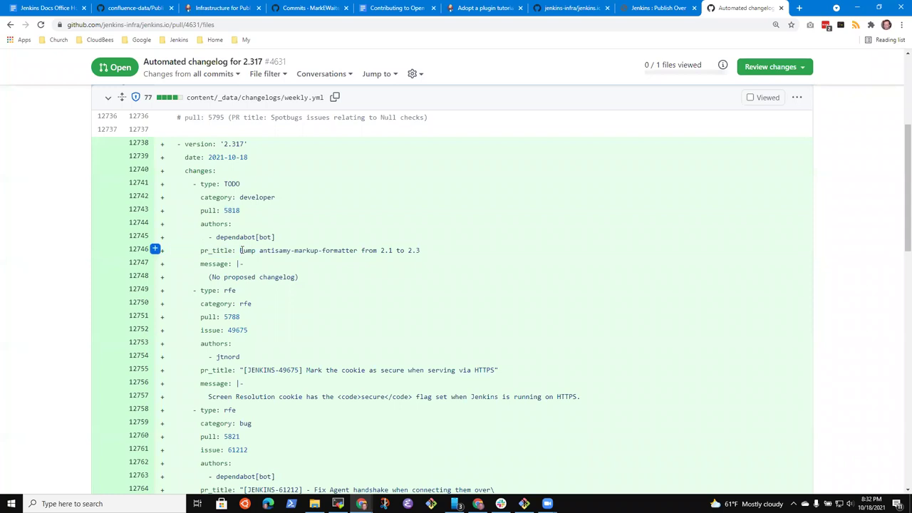
left_click_drag(241, 250, 418, 250)
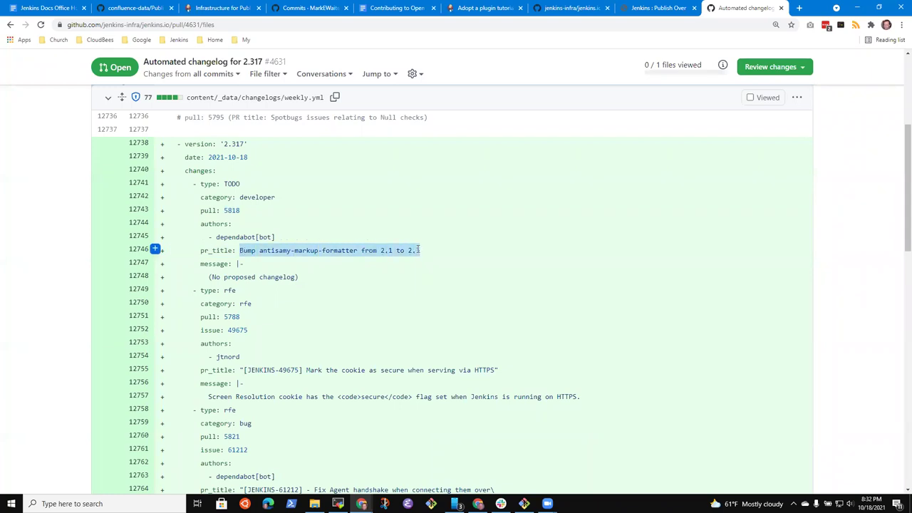
- Copy the pull number 5818 from the first changelog entry
left_click(230, 210)
double_click(230, 210)
right_click(230, 209)
left_click(254, 216)
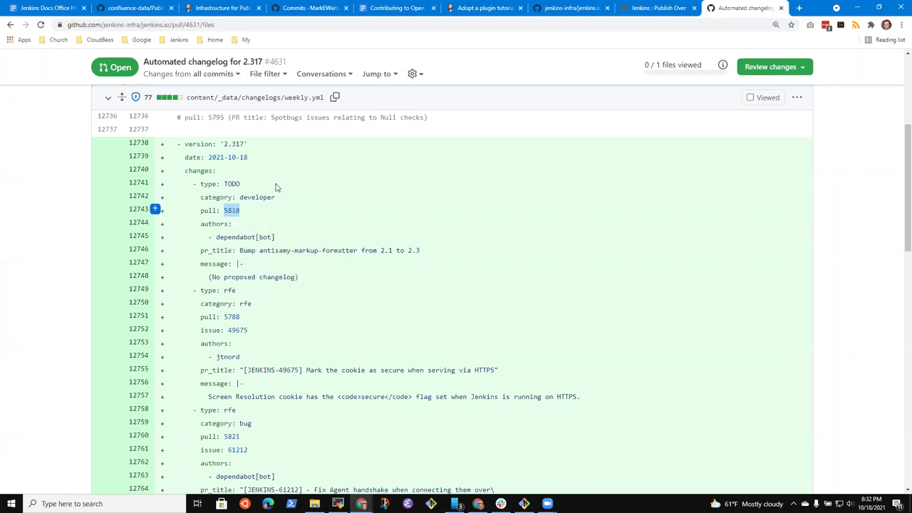
- Duplicate the 2.317 changelog pull request page in another tab and go to the top of the copy
right_click(748, 12)
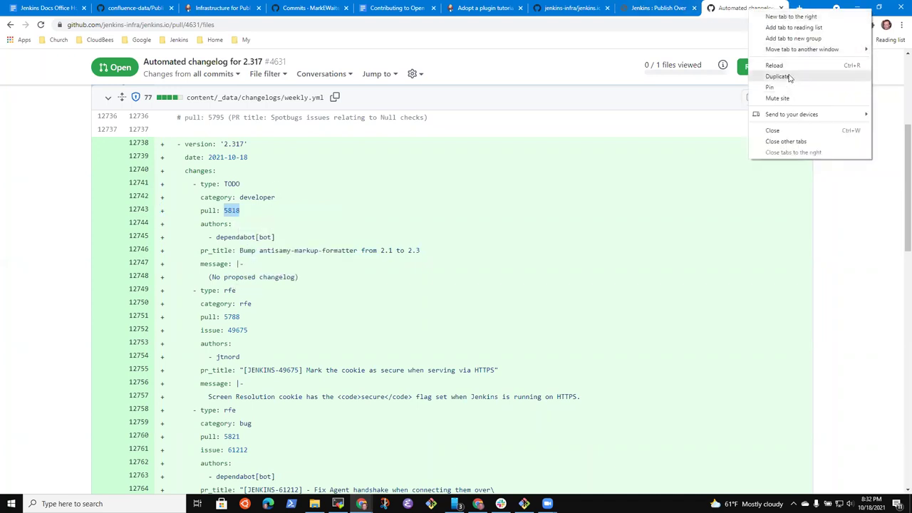
key("Escape")
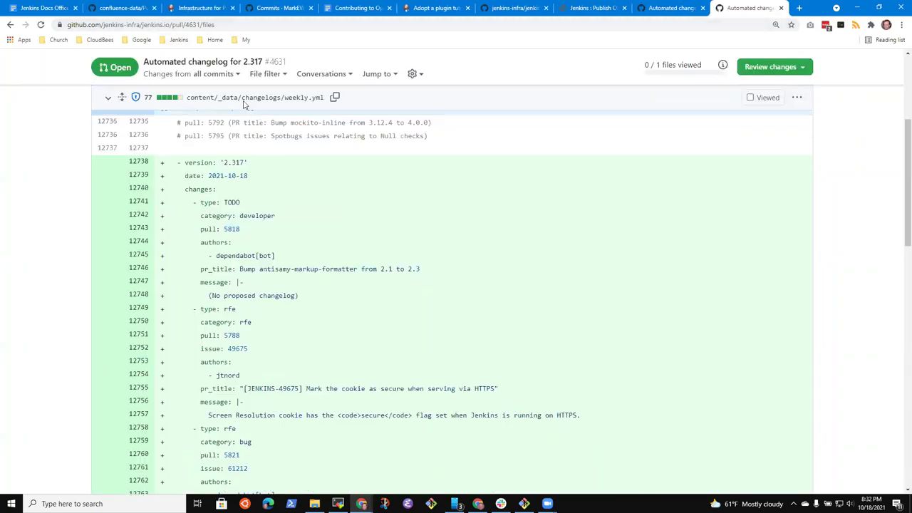
scroll(238, 96, "up", 3)
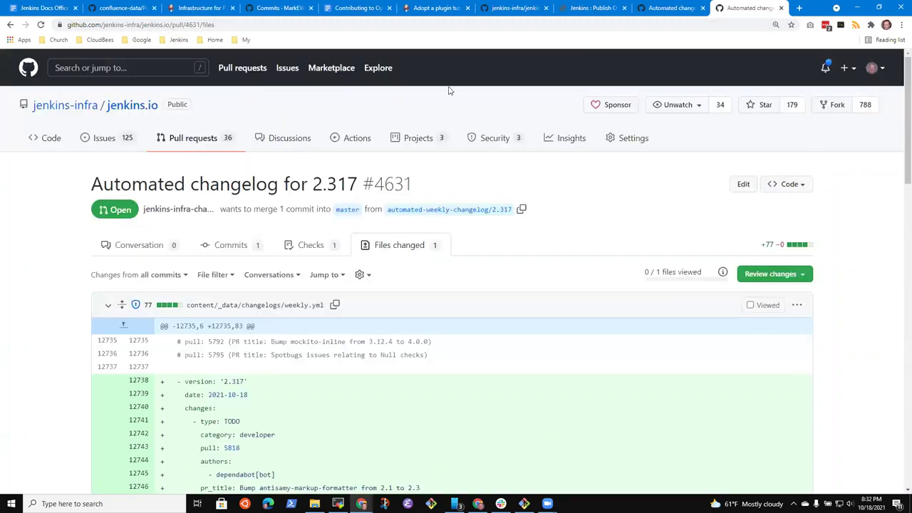
- Open the pull request list of the jenkinsci/jenkins core repository
left_click(178, 40)
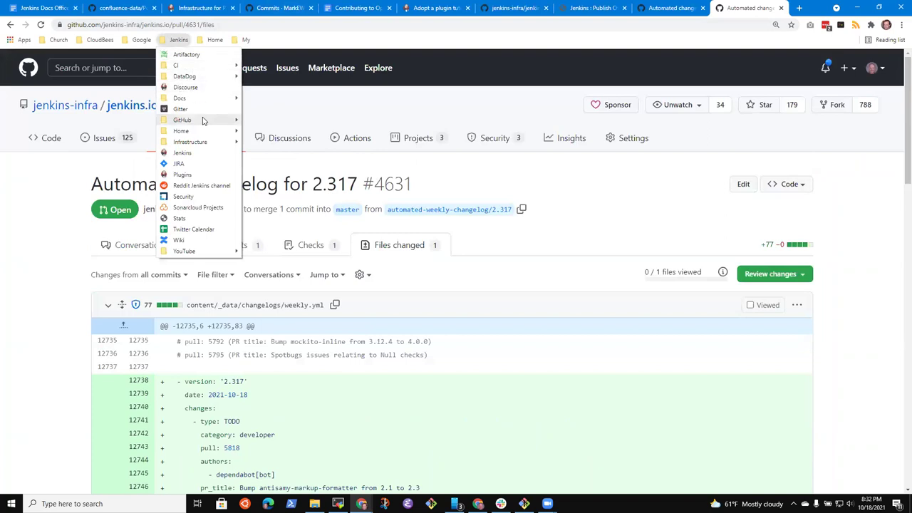
mouse_move(208, 124)
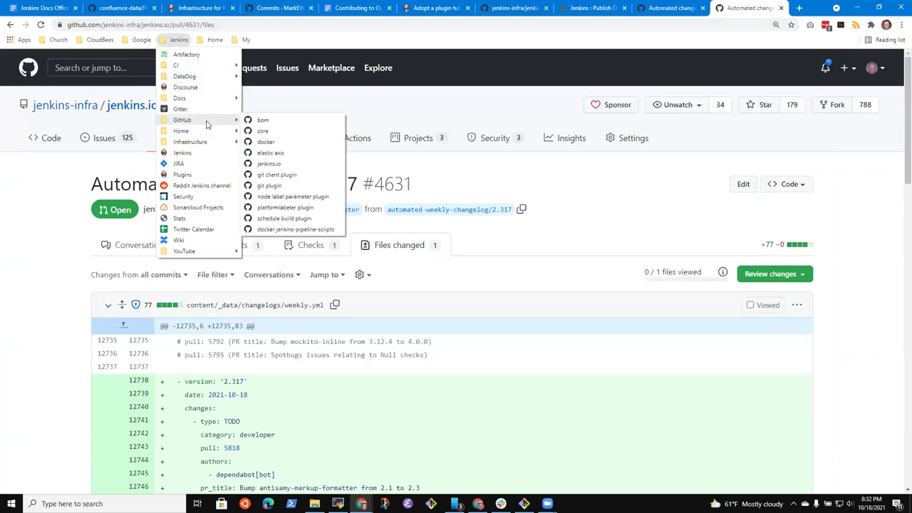
left_click(269, 132)
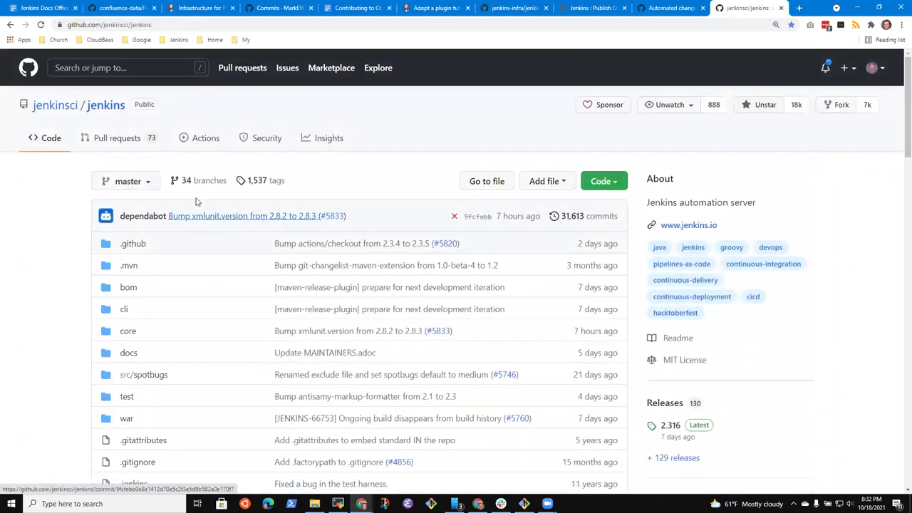
left_click(127, 140)
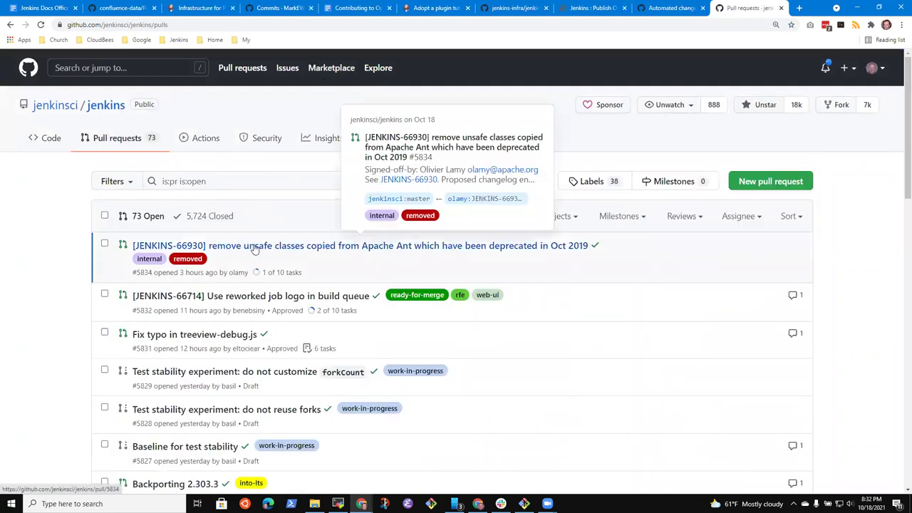
- Go to pull request 5818 in the jenkinsci/jenkins repository
left_click(246, 245)
left_click(203, 23)
double_click(203, 24)
type("5818")
key("Return")
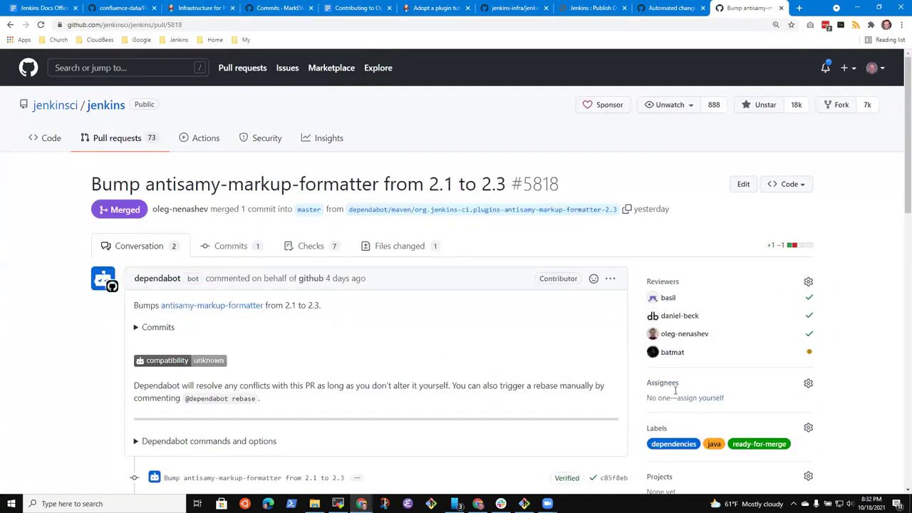
- Review the conversation on pull request 5818 and add the skip-changelog label to it
scroll(682, 388, "down", 3)
scroll(602, 382, "down", 3)
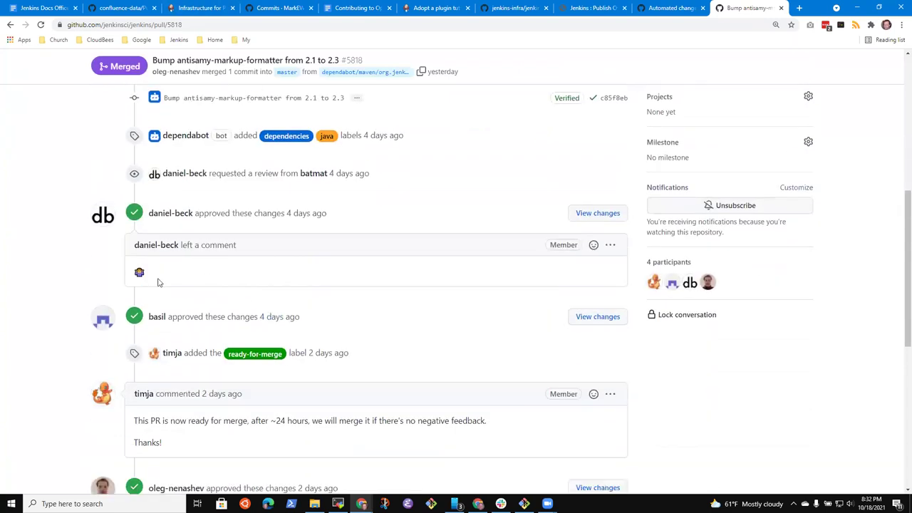
scroll(439, 307, "down", 3)
scroll(530, 330, "up", 2)
scroll(550, 354, "up", 5)
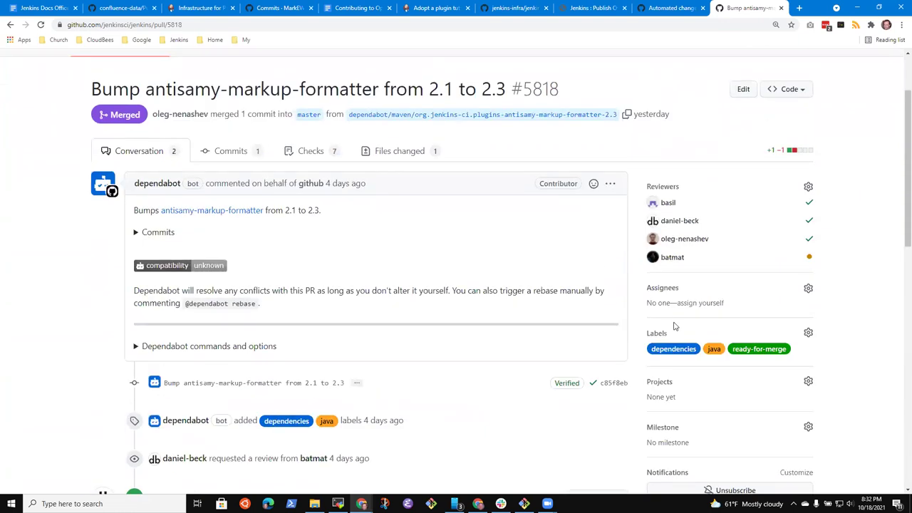
left_click(672, 340)
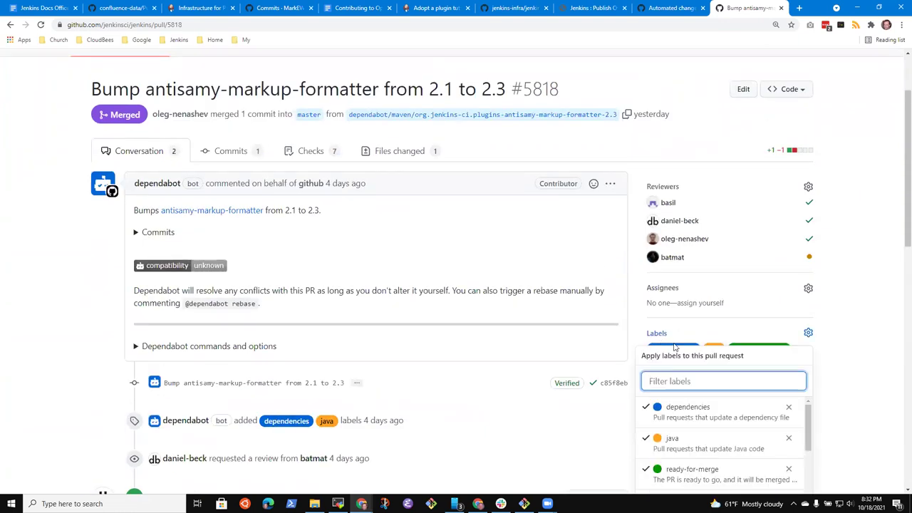
type("skip")
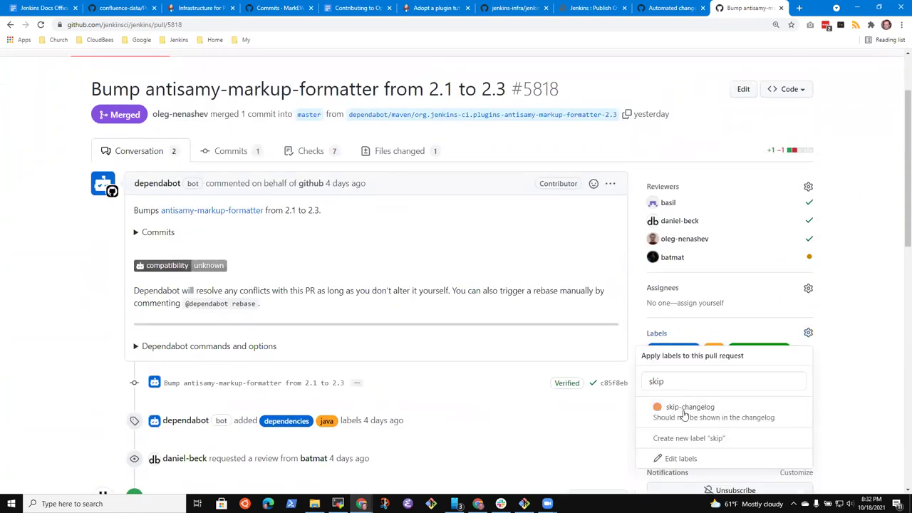
left_click(688, 407)
left_click(768, 306)
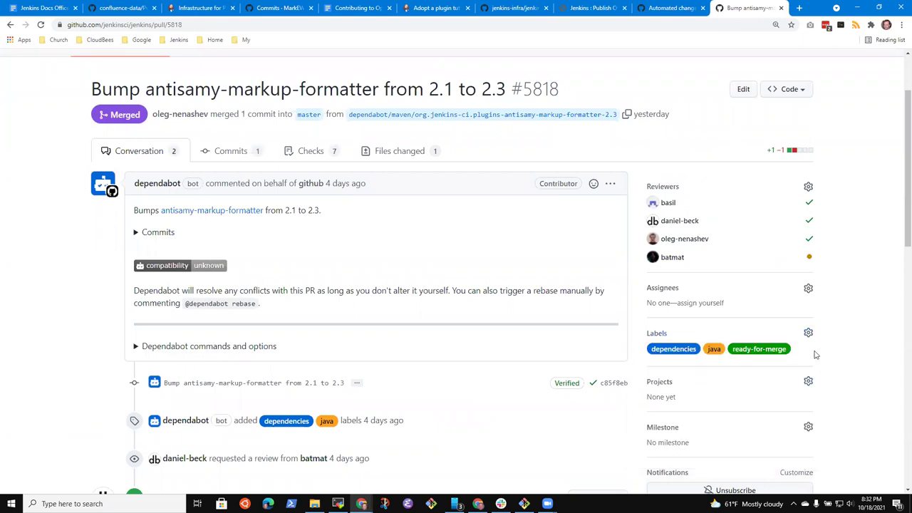
- Return to the 2.317 changelog diff and examine the message of the entry for pull 5788
left_click(671, 7)
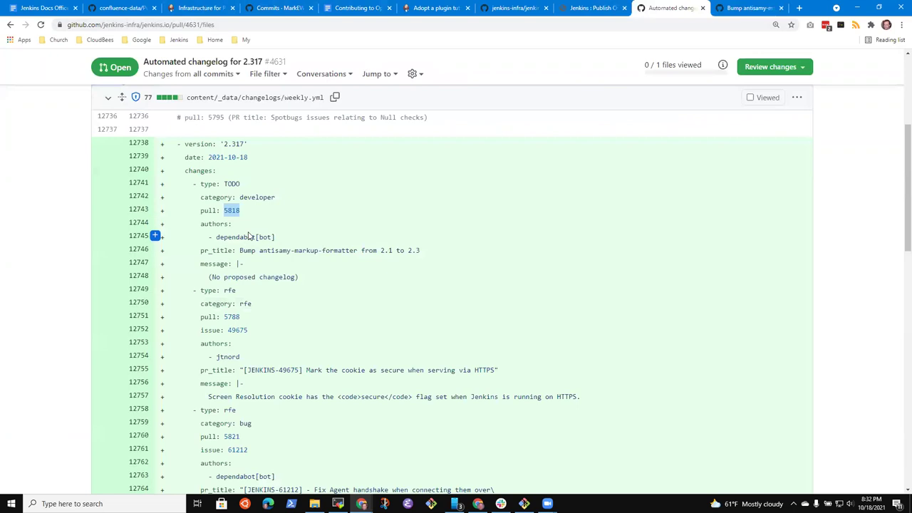
scroll(324, 292, "down", 2)
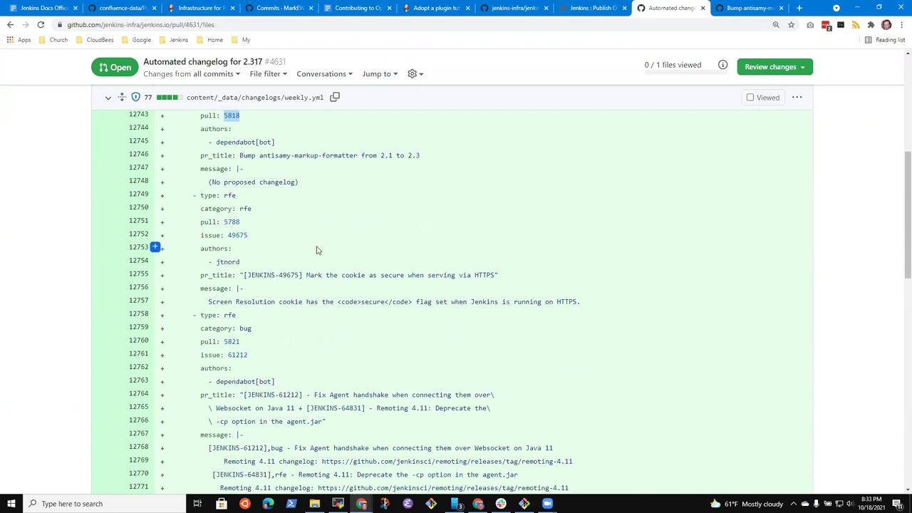
scroll(319, 250, "down", 1)
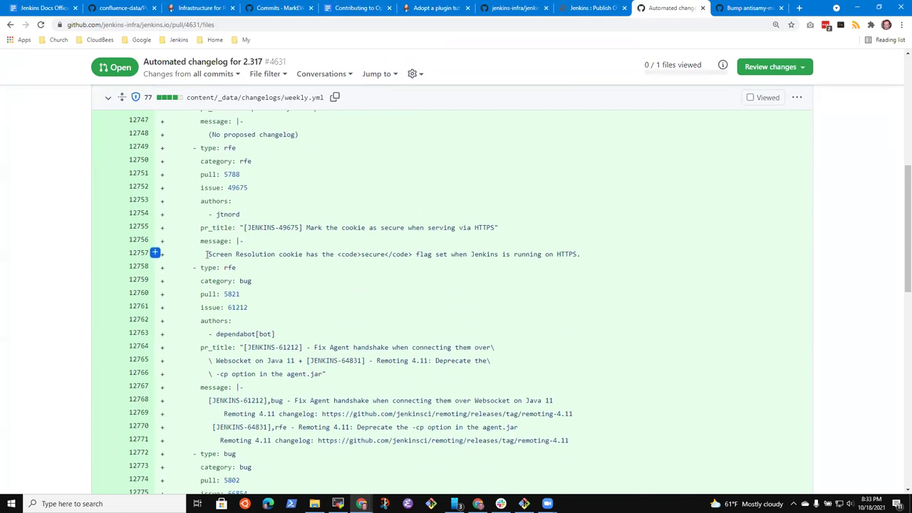
left_click_drag(209, 253, 578, 253)
left_click(578, 253)
double_click(215, 254)
left_click(580, 256)
- Copy pull number 5788 from the changelog entry and open that pull request in the jenkinsci/jenkins repository
double_click(232, 174)
left_click(744, 8)
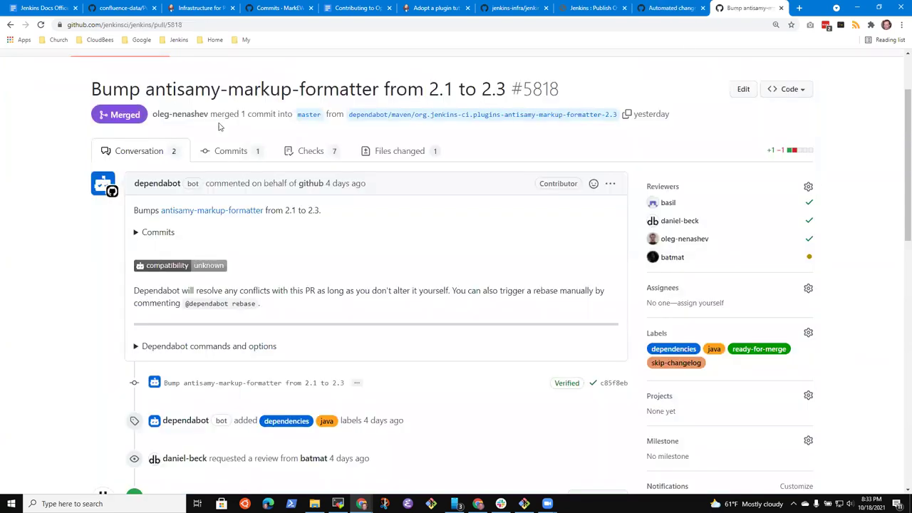
left_click(203, 25)
double_click(201, 25)
key("ctrl+v")
key("Return")
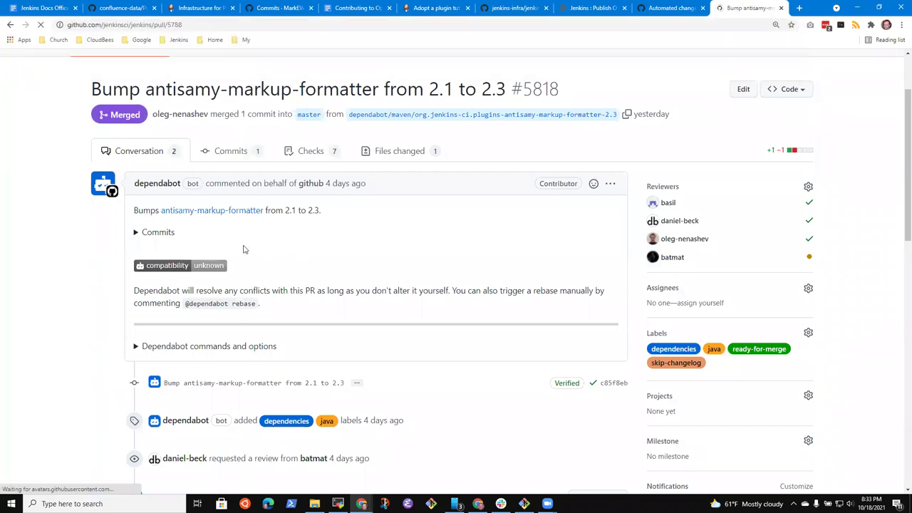
- Edit the pull request's description so the proposed changelog entry reads "Screen Resolution cookie now has the `secure` flag set", and save it
left_click(610, 278)
left_click(549, 347)
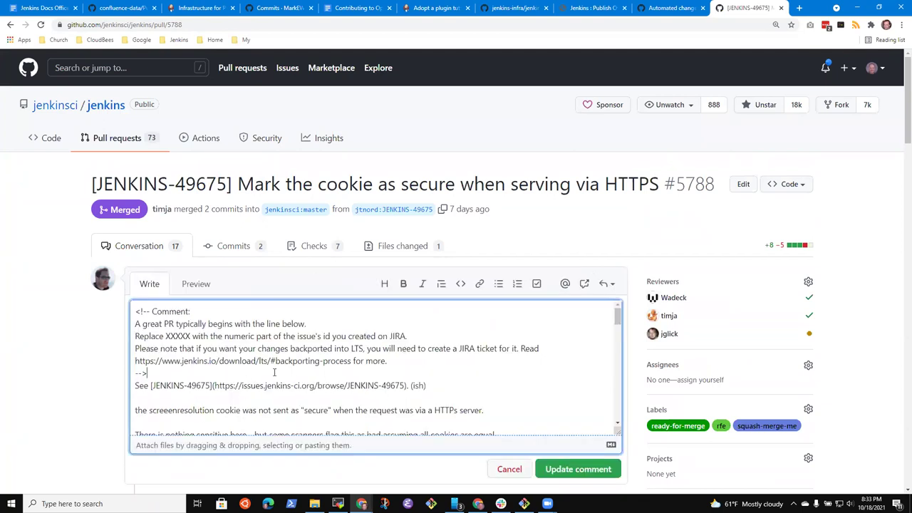
key("Down")
key("Down")
key("Down")
key("Down")
key("Down")
key("Down")
key("Down")
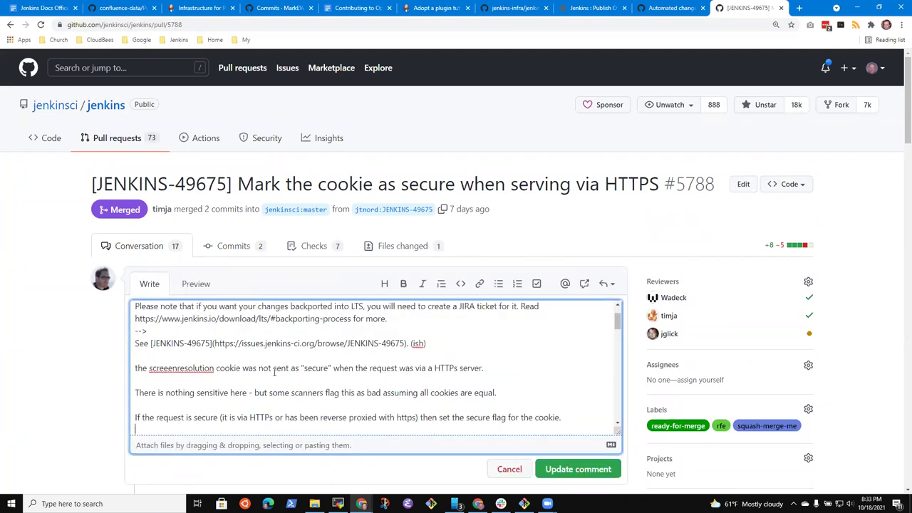
key("Down")
key("Down")
key("Down")
key("Down")
key("Down")
key("Down")
key("Down")
key("Down")
key("Down")
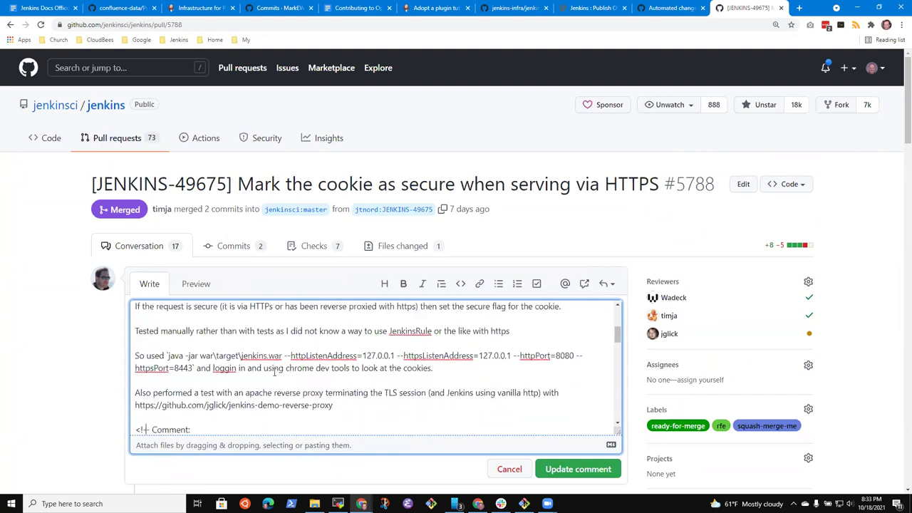
key("Down")
key("Down")
key("Down")
key("Down")
key("Down")
key("Down")
key("Down")
key("Down")
key("Down")
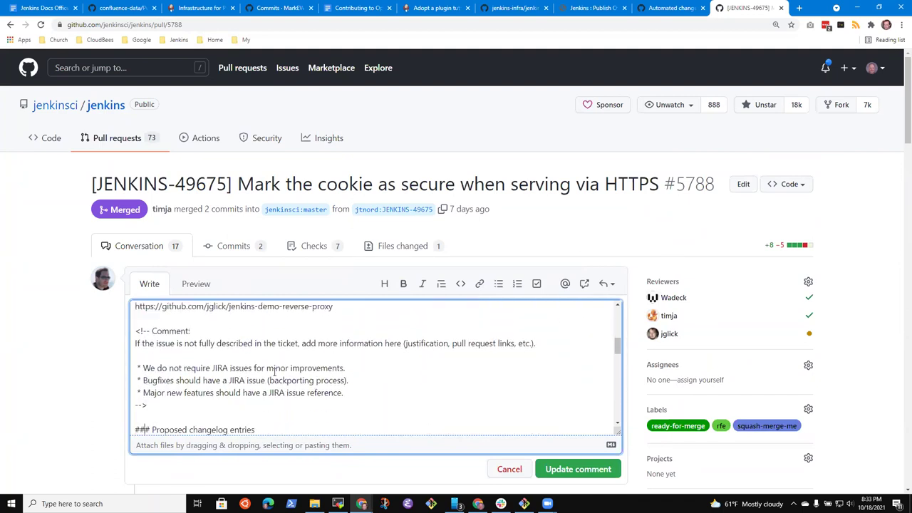
key("Down")
key("Down")
key("Down")
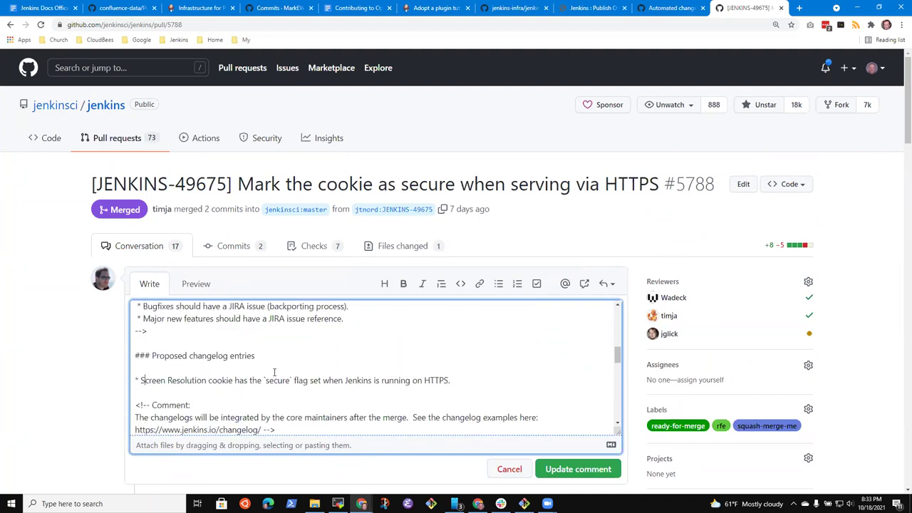
type("now")
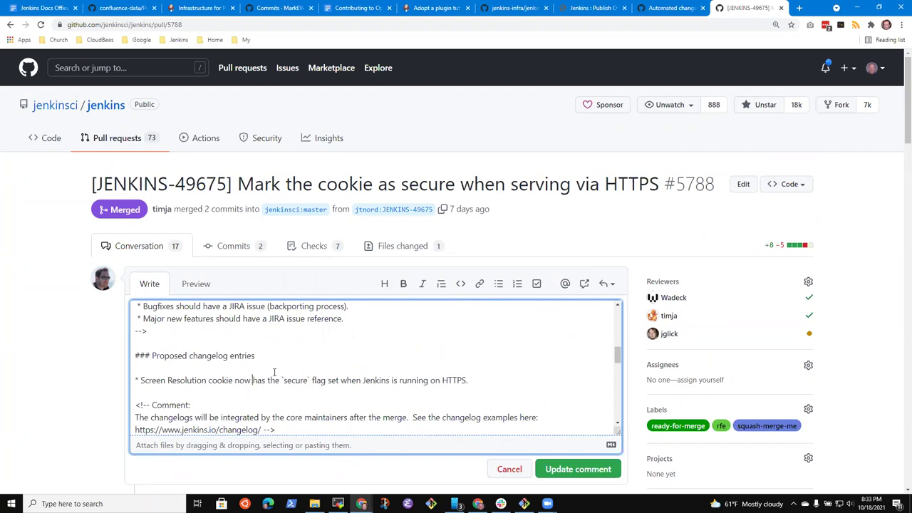
left_click(590, 472)
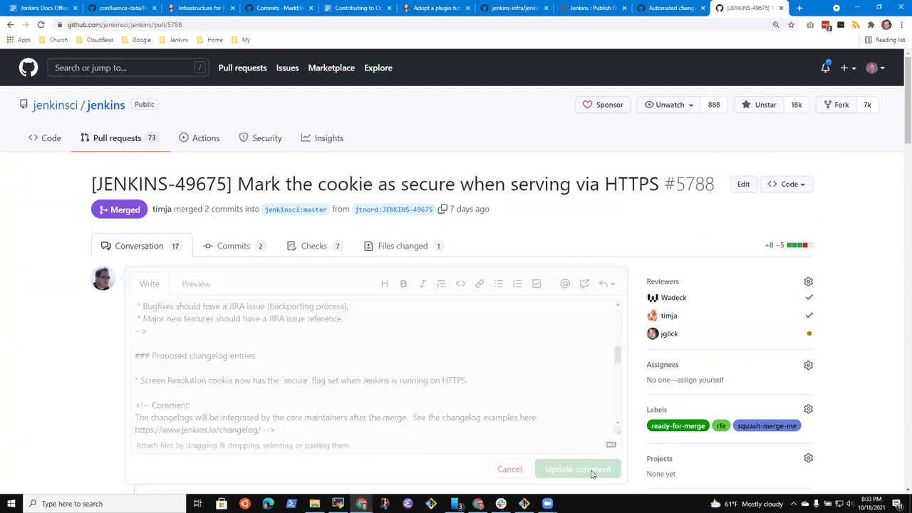
- Compare the 2.317 changelog diff with the updated description of pull request 5788, including its cookie scanner explanation
left_click(667, 9)
scroll(361, 249, "down", 3)
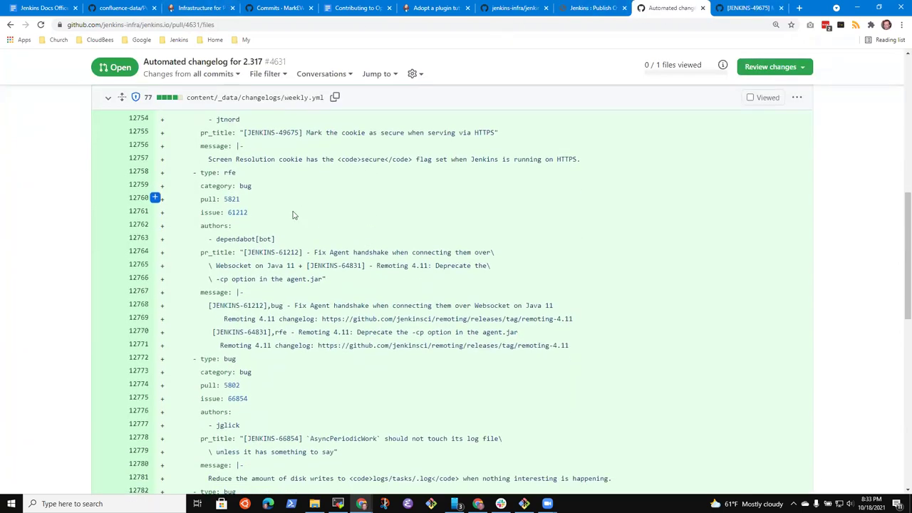
scroll(371, 226, "up", 3)
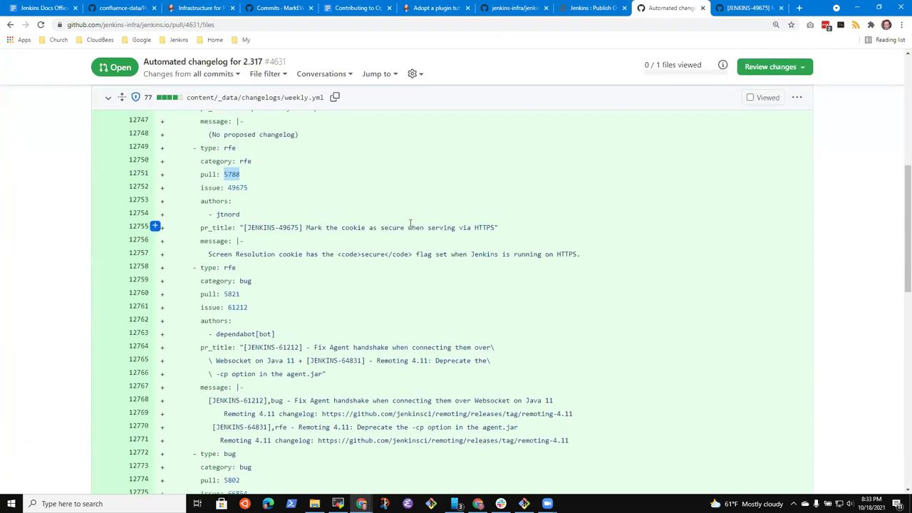
left_click(744, 7)
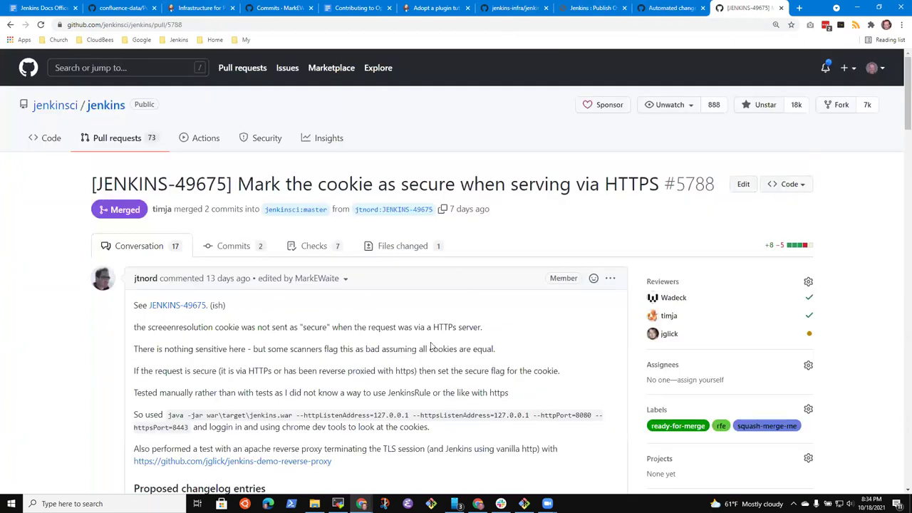
scroll(502, 346, "down", 1)
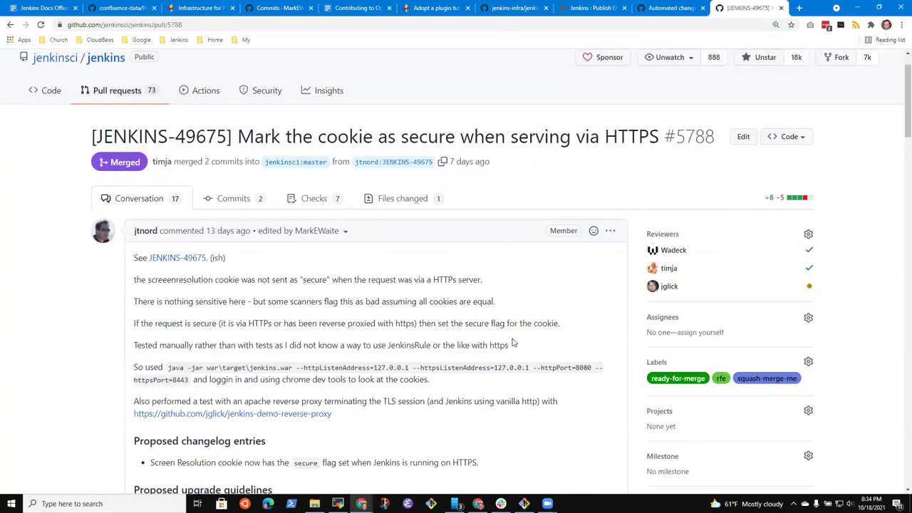
scroll(520, 332, "down", 2)
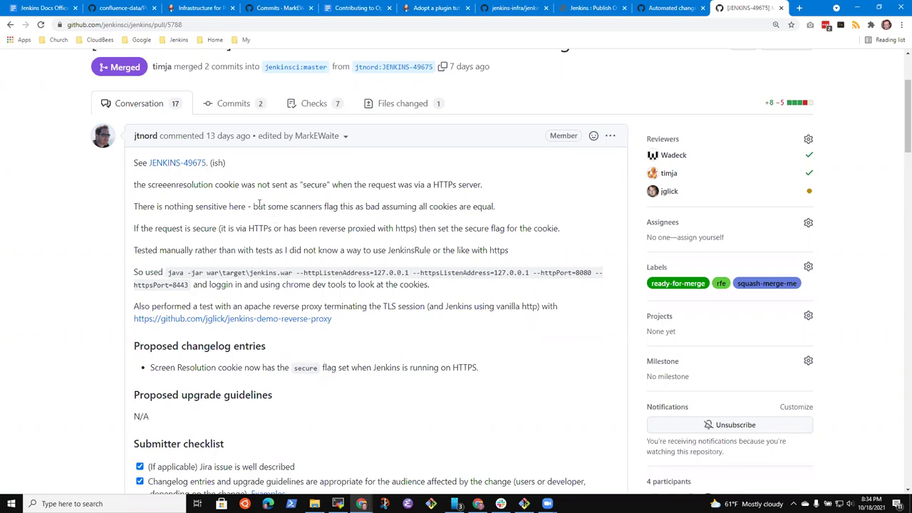
left_click_drag(259, 203, 492, 199)
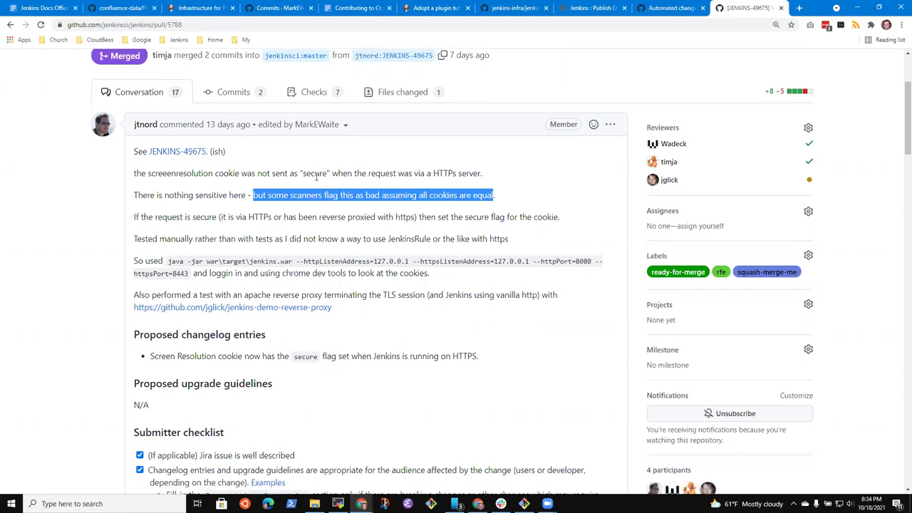
scroll(320, 180, "down", 5)
scroll(397, 203, "up", 8)
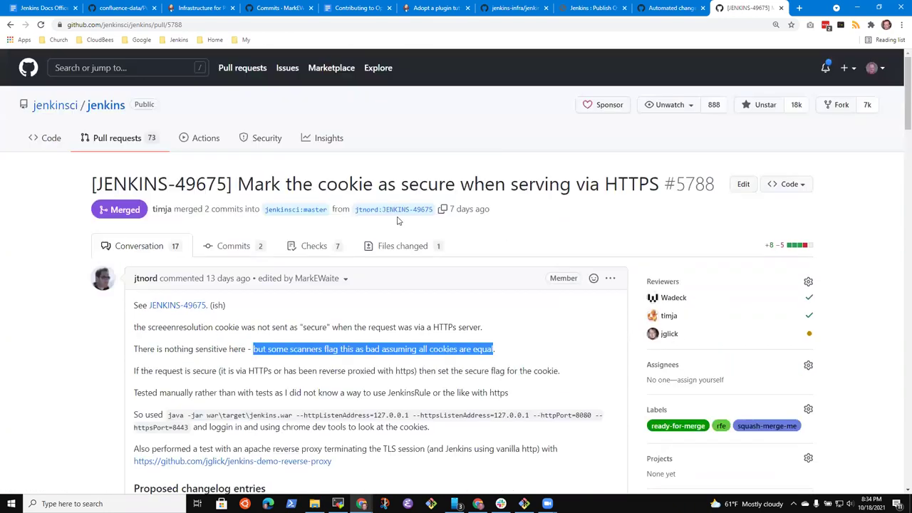
scroll(391, 234, "down", 3)
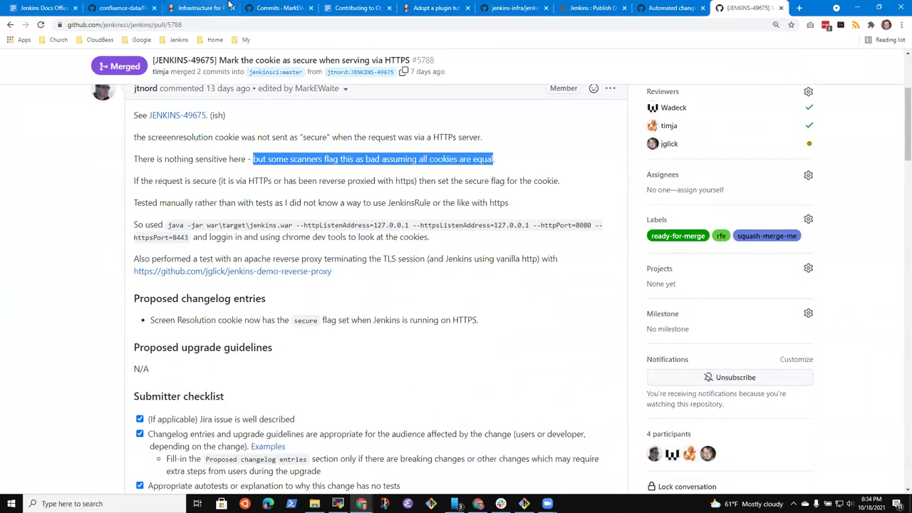
- Reread the Screen Resolution cookie message in the 2.317 changelog diff
left_click(668, 7)
left_click(296, 207)
left_click_drag(208, 254, 603, 255)
left_click(341, 336)
- Examine the JENKINS-61212 and JENKINS-64831 Remoting 4.11 messages in the changelog entry for pull 5821
scroll(301, 324, "down", 3)
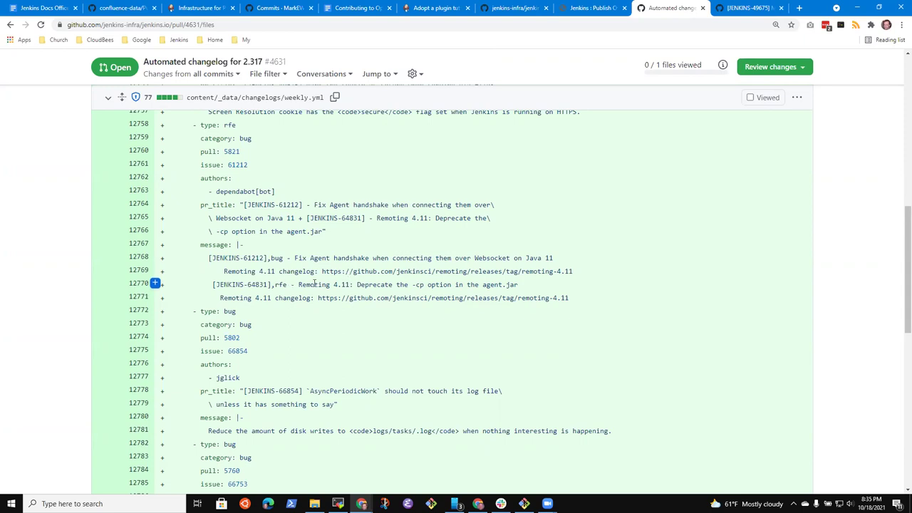
scroll(287, 277, "up", 1)
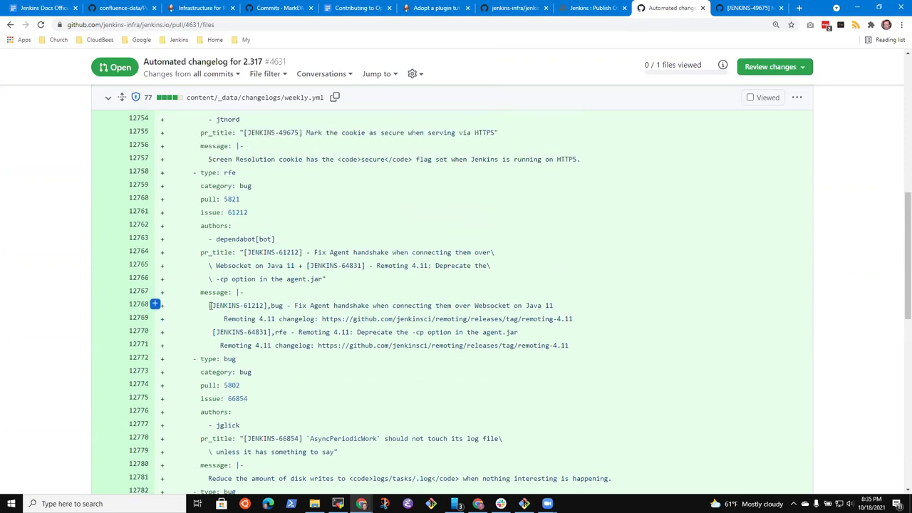
left_click_drag(209, 306, 574, 318)
left_click(242, 345)
left_click_drag(211, 332, 602, 344)
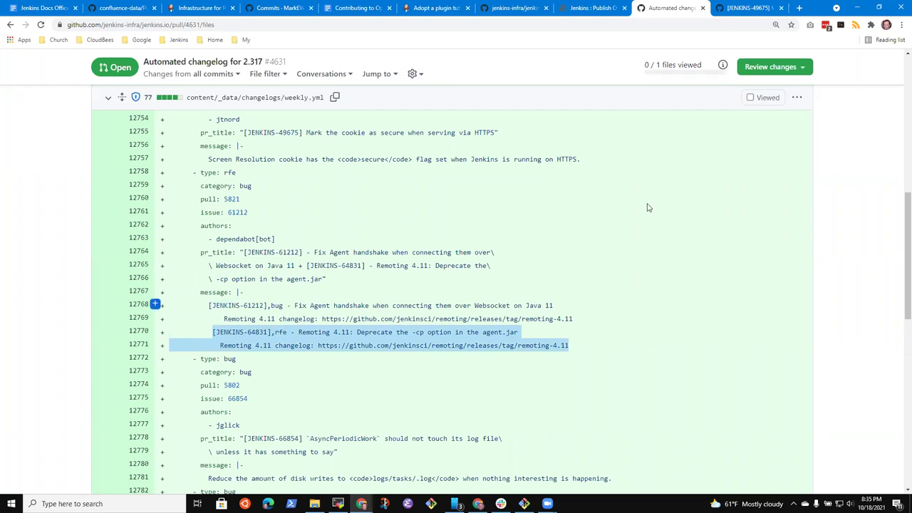
left_click(347, 303)
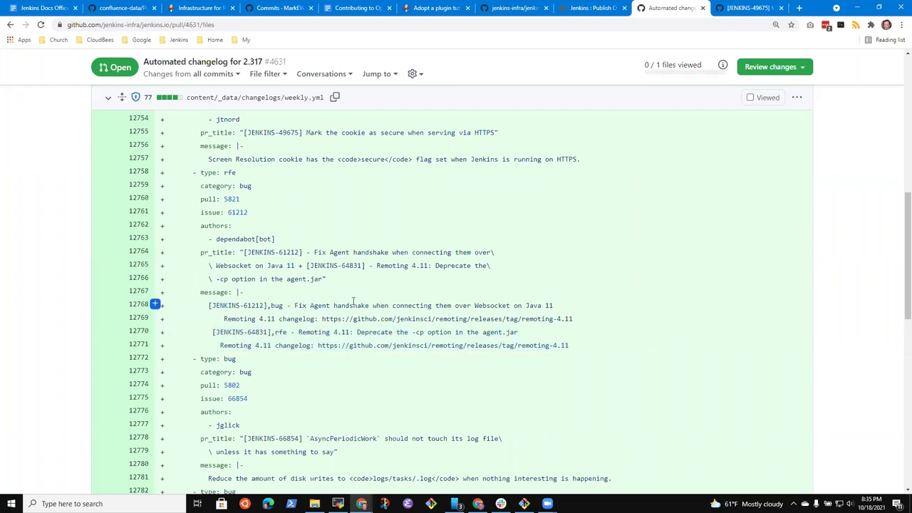
- Open jenkinsci/jenkins pull request 5821 using its number from the changelog diff, and bring its proposed changelog entries into view
double_click(232, 200)
right_click(238, 202)
left_click(256, 207)
left_click(752, 7)
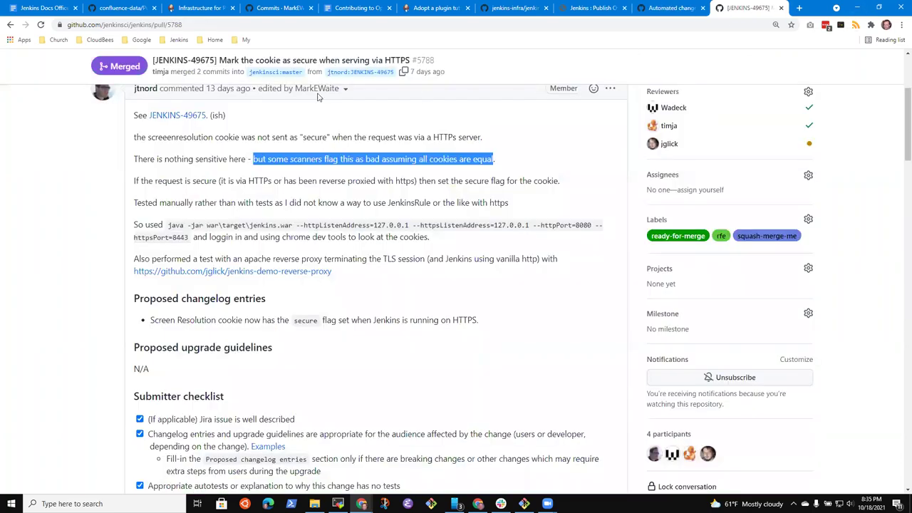
left_click(234, 26)
key("End")
key("ctrl+shift+Left")
key("ctrl+v")
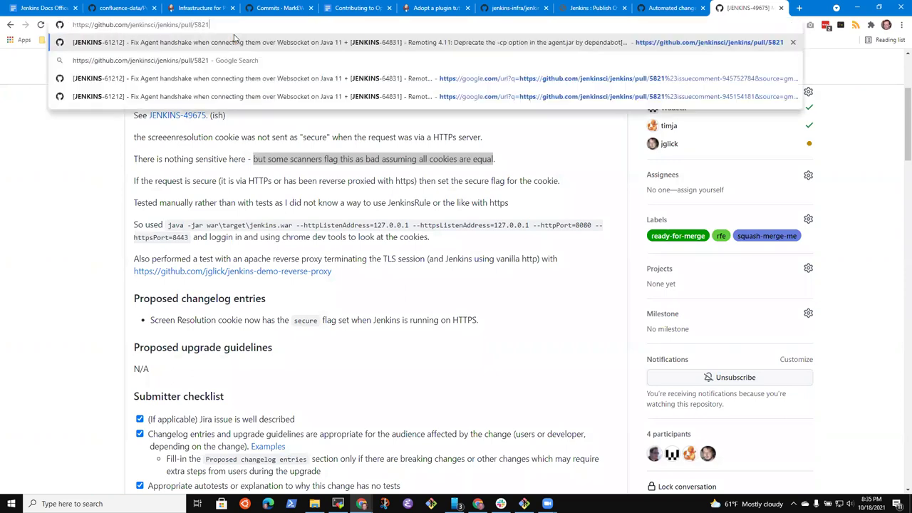
key("Return")
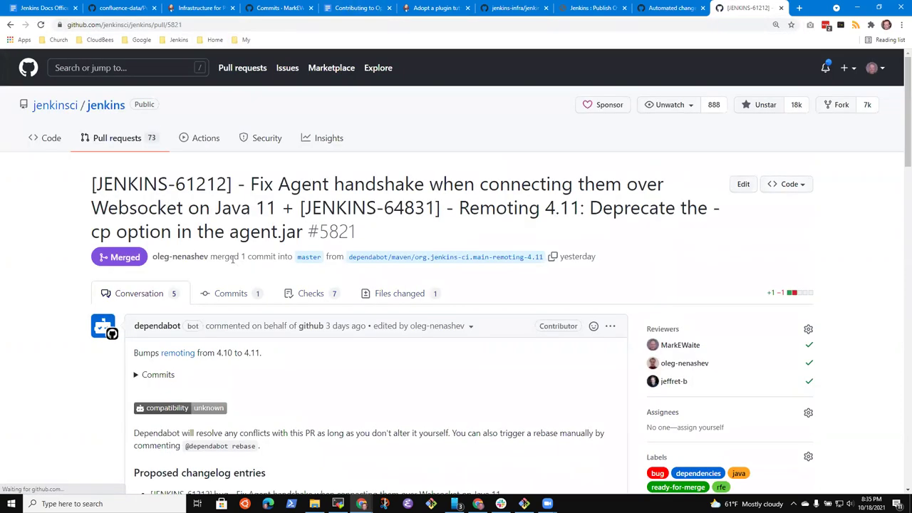
scroll(285, 281, "down", 2)
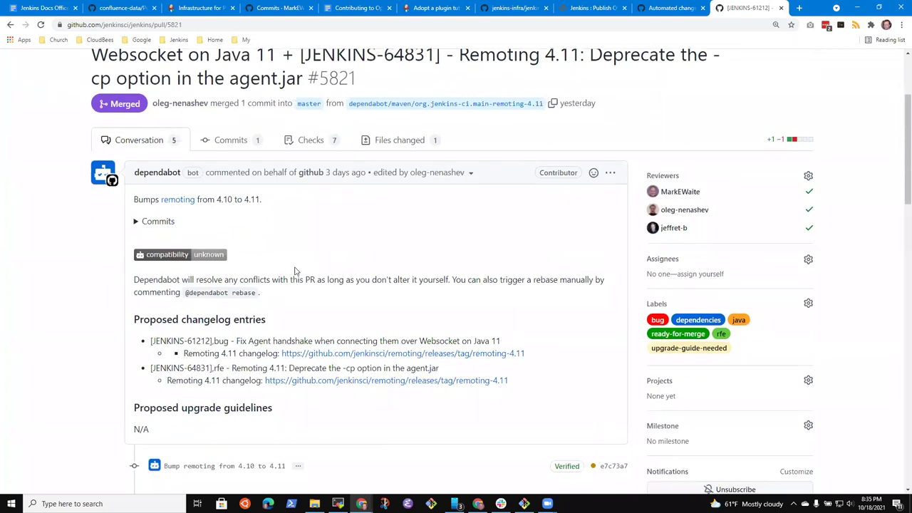
scroll(301, 261, "down", 1)
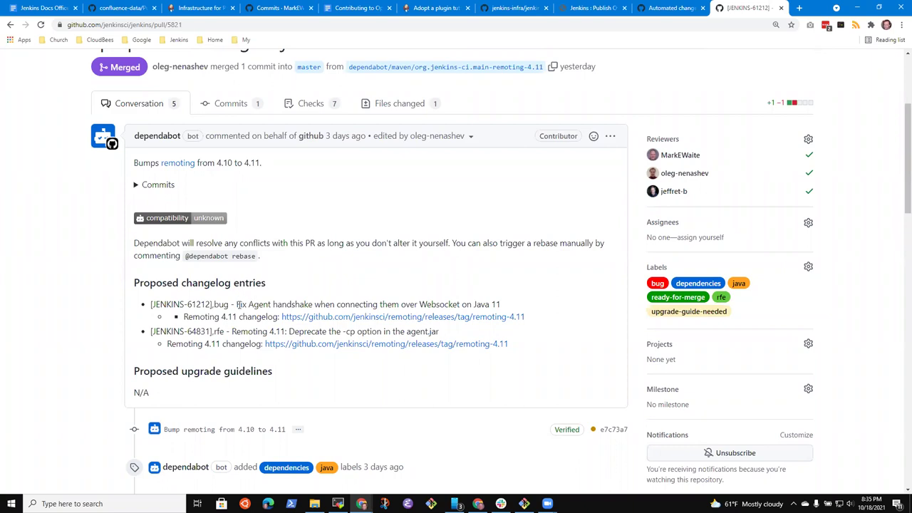
- Examine the wording of the JENKINS-61212 and JENKINS-64831 proposed changelog entries in pull request 5821's description
left_click_drag(240, 305, 498, 306)
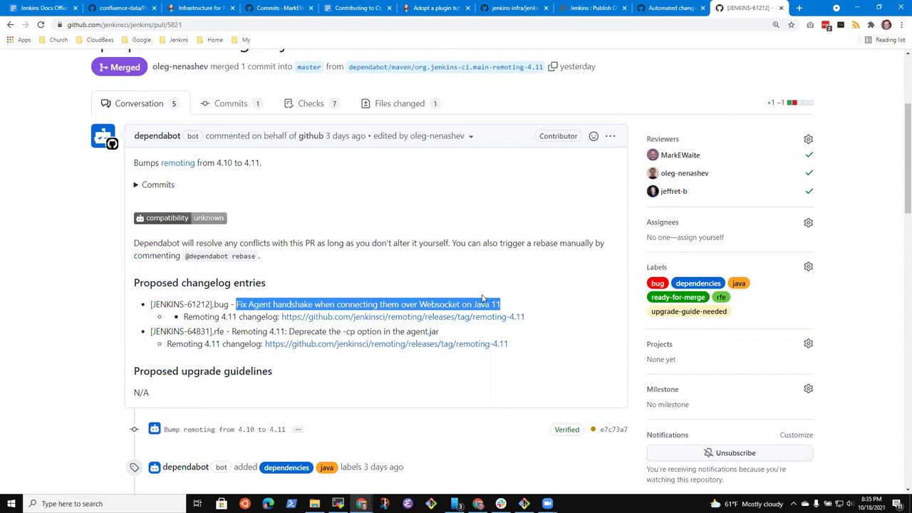
left_click(410, 288)
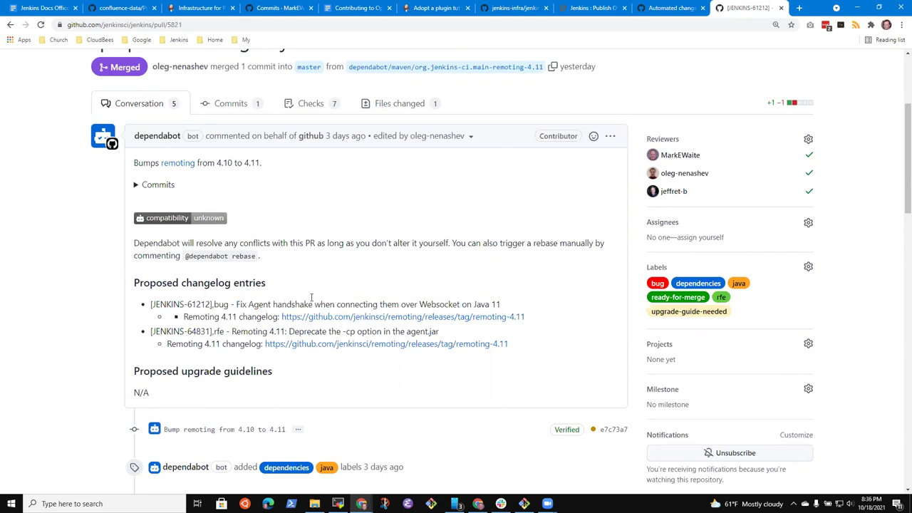
left_click_drag(236, 304, 473, 300)
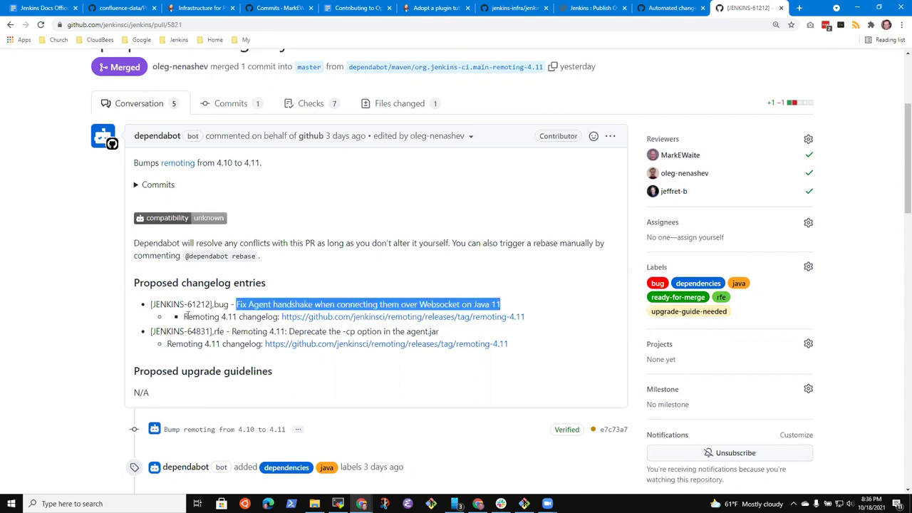
left_click_drag(183, 316, 241, 318)
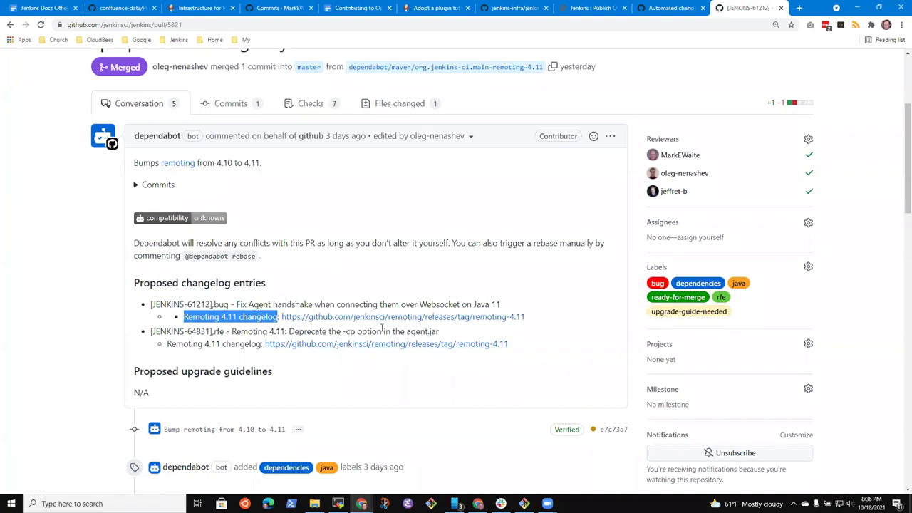
left_click_drag(289, 331, 434, 331)
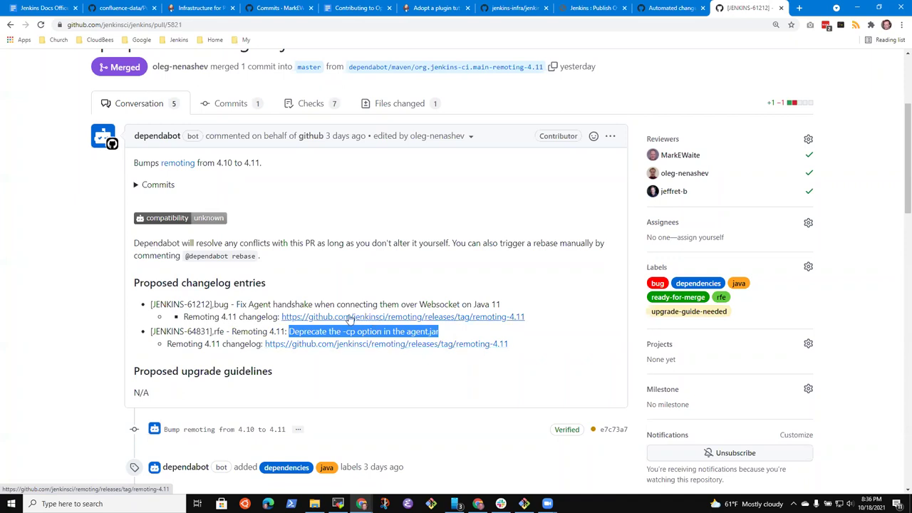
left_click_drag(237, 305, 494, 299)
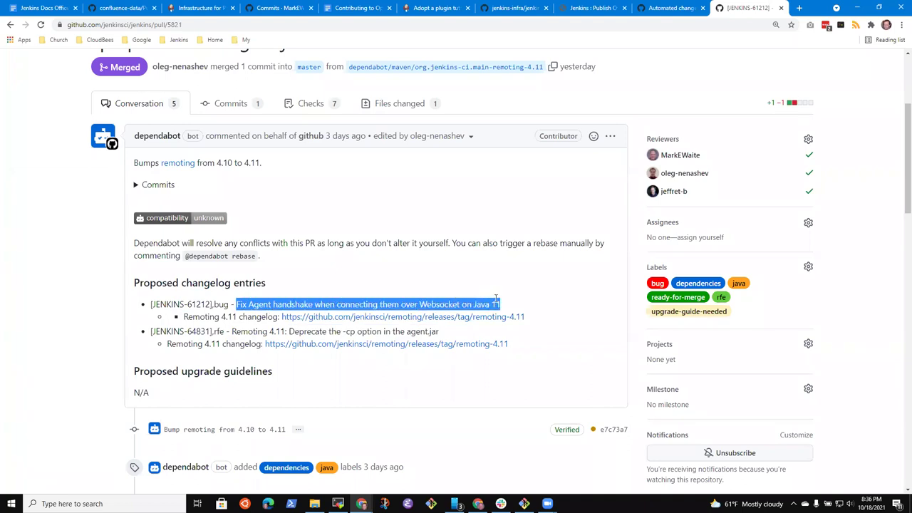
left_click_drag(248, 332, 151, 332)
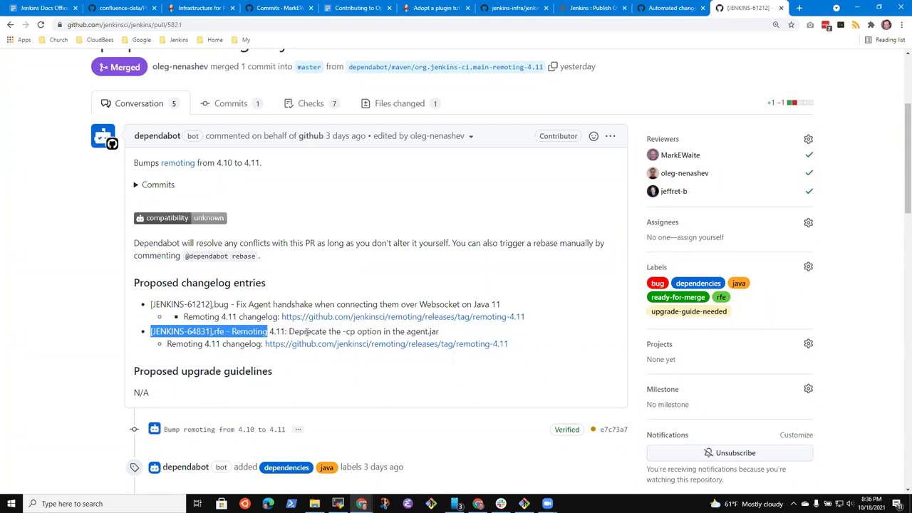
left_click_drag(232, 333, 438, 332)
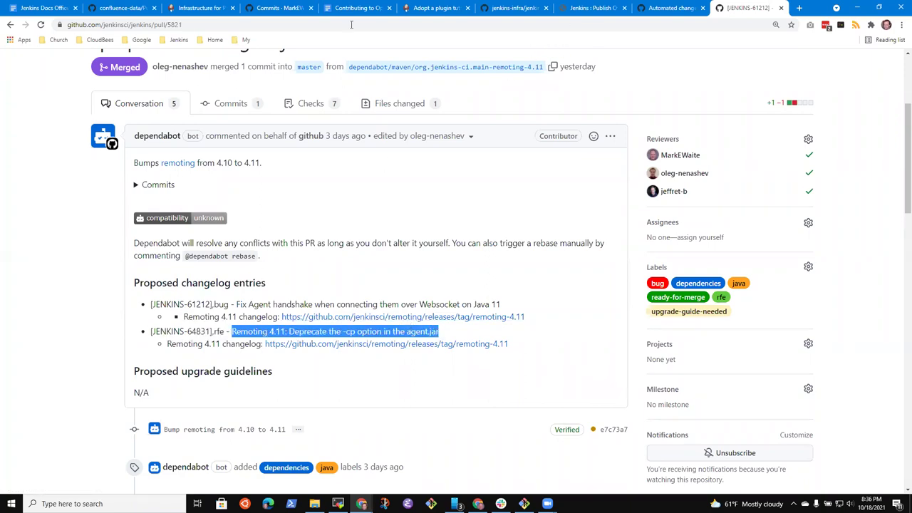
- Compare the pull 5821 message in the 2.317 changelog diff with its source, checking the inline bug and rfe markers for both issues
left_click(671, 6)
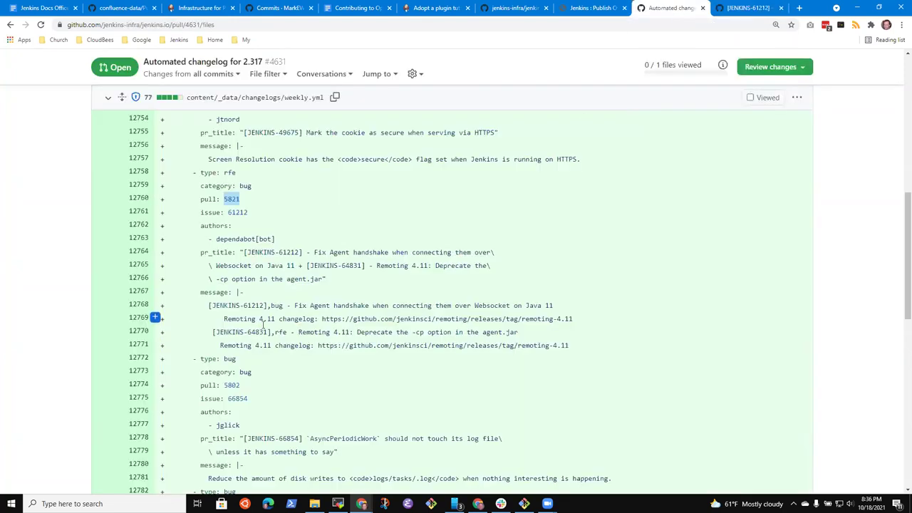
left_click_drag(208, 307, 570, 345)
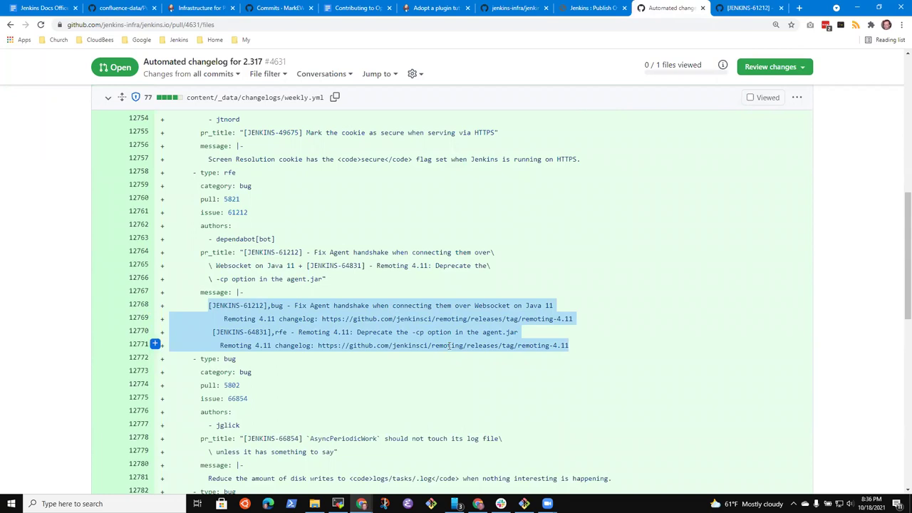
scroll(451, 346, "down", 2)
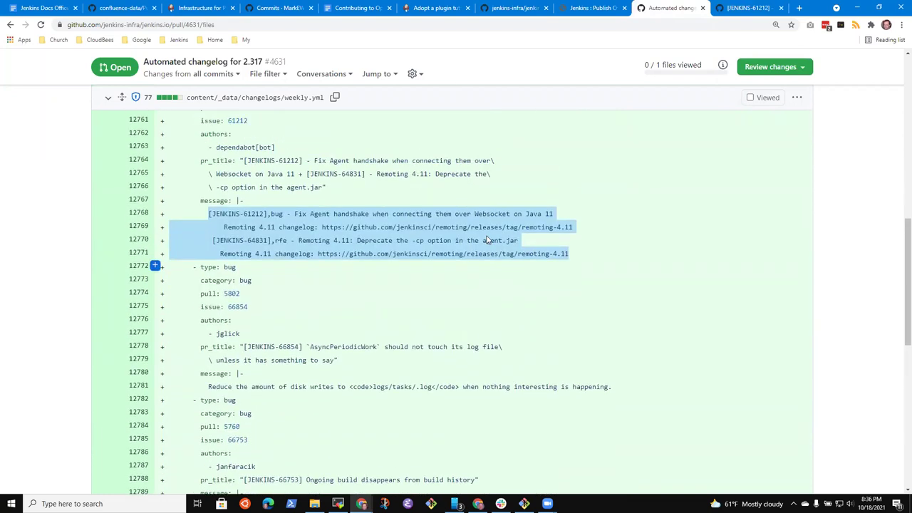
scroll(487, 240, "up", 2)
scroll(487, 240, "down", 1)
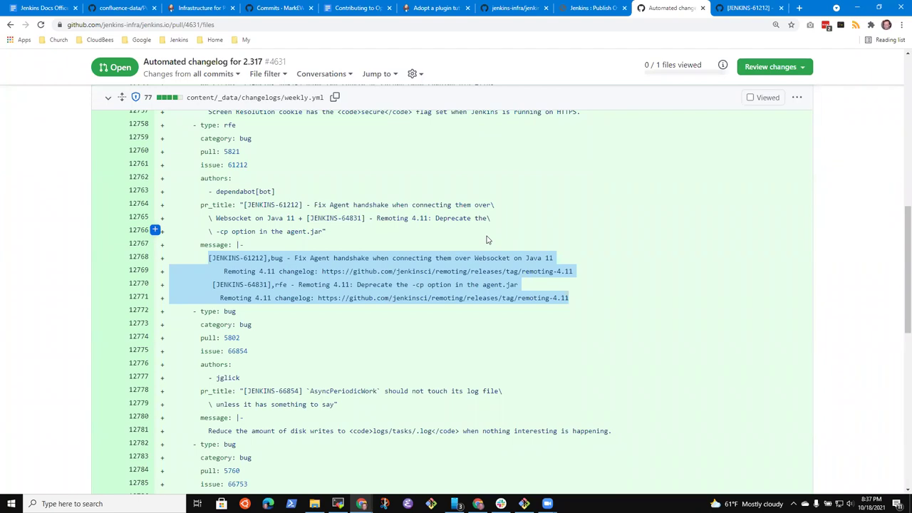
double_click(276, 258)
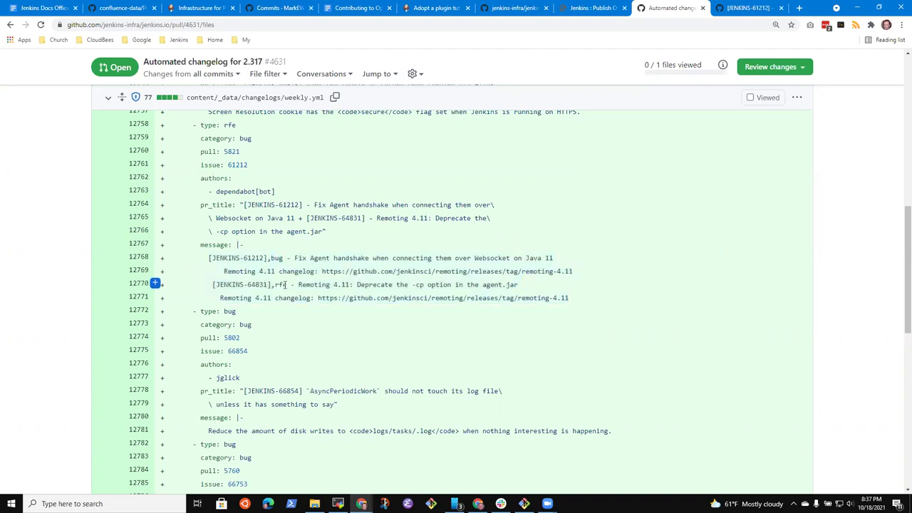
double_click(282, 285)
triple_click(284, 284)
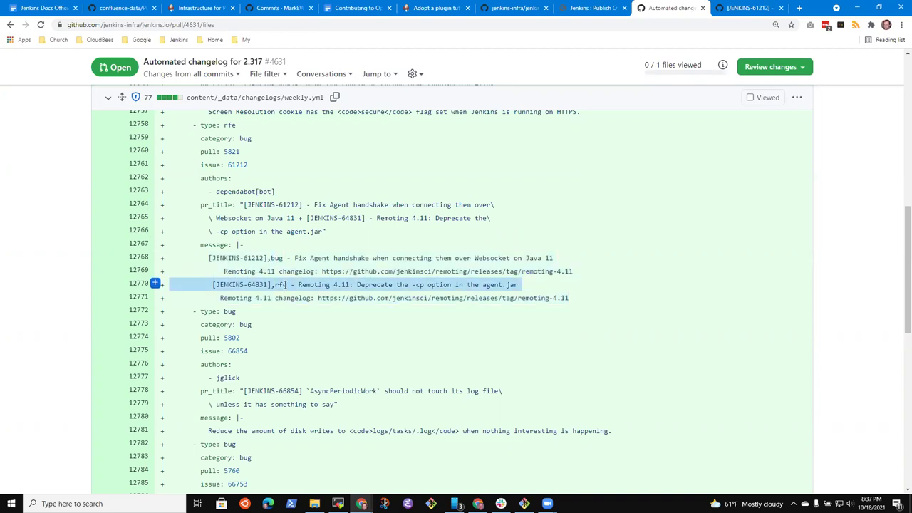
left_click(285, 284)
double_click(282, 284)
double_click(276, 257)
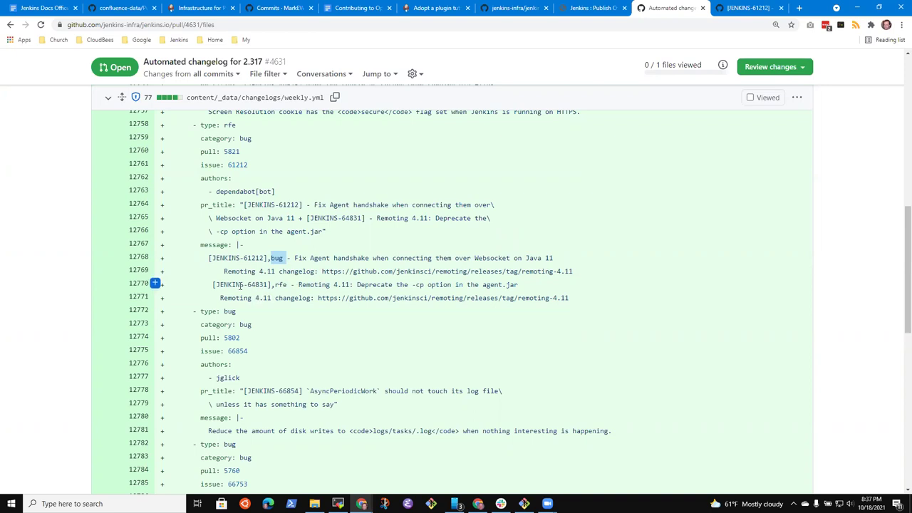
double_click(240, 285)
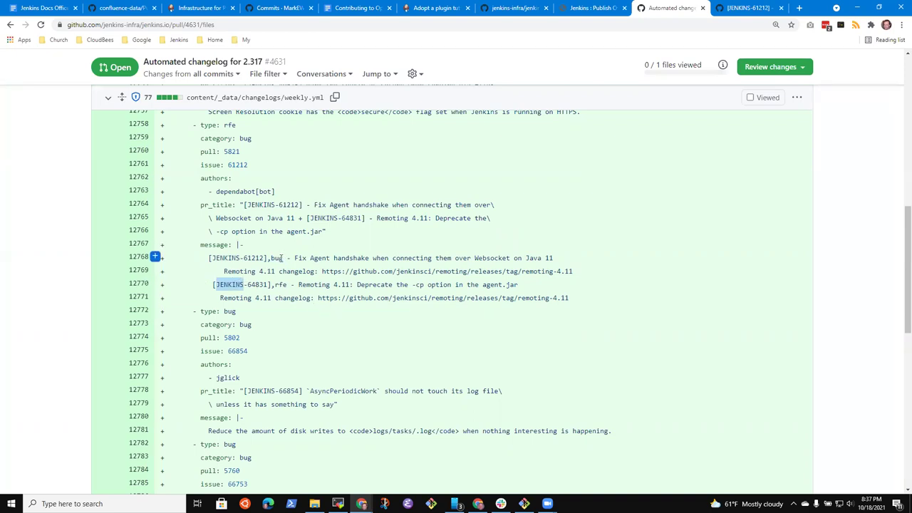
left_click(206, 268)
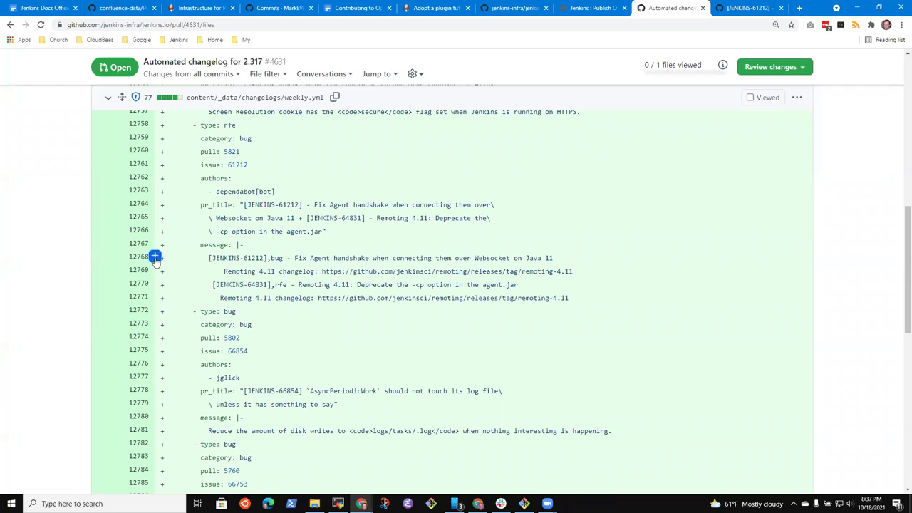
left_click_drag(154, 257, 152, 303)
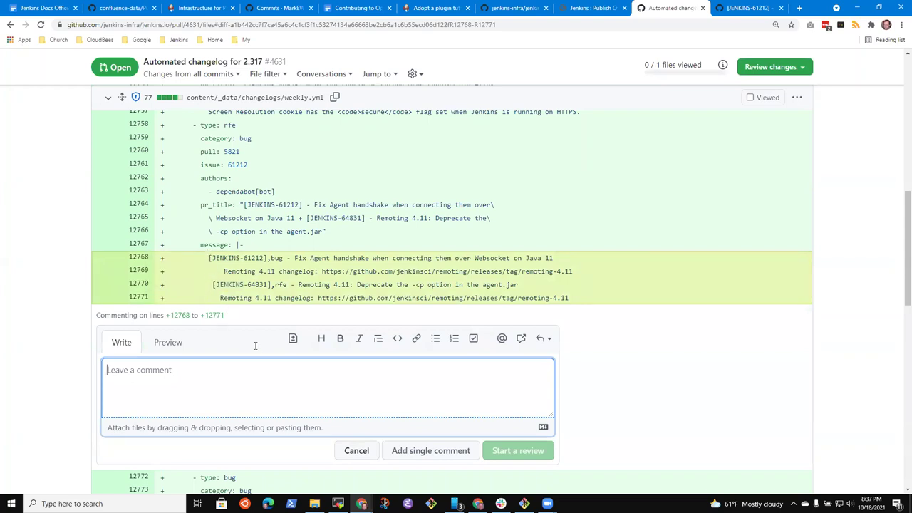
left_click(362, 453)
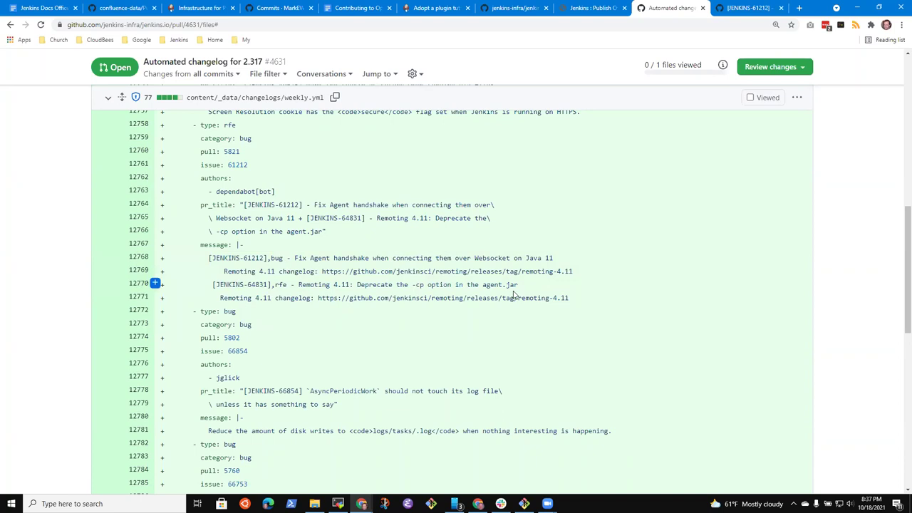
- Check the remaining 2.317 changelog entries, especially the pull 5802 message about reducing disk writes to the task logs
scroll(342, 295, "down", 3)
scroll(520, 276, "down", 2)
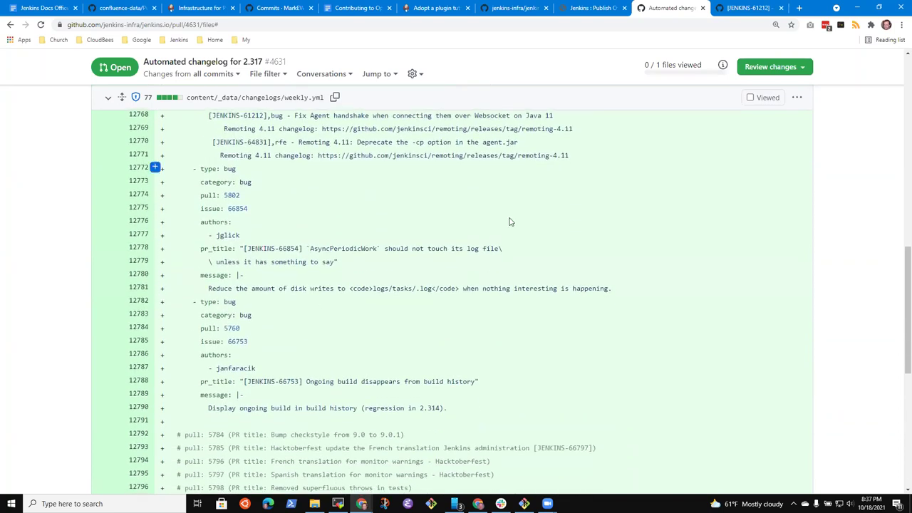
scroll(491, 260, "down", 1)
scroll(490, 261, "up", 2)
left_click_drag(208, 289, 426, 288)
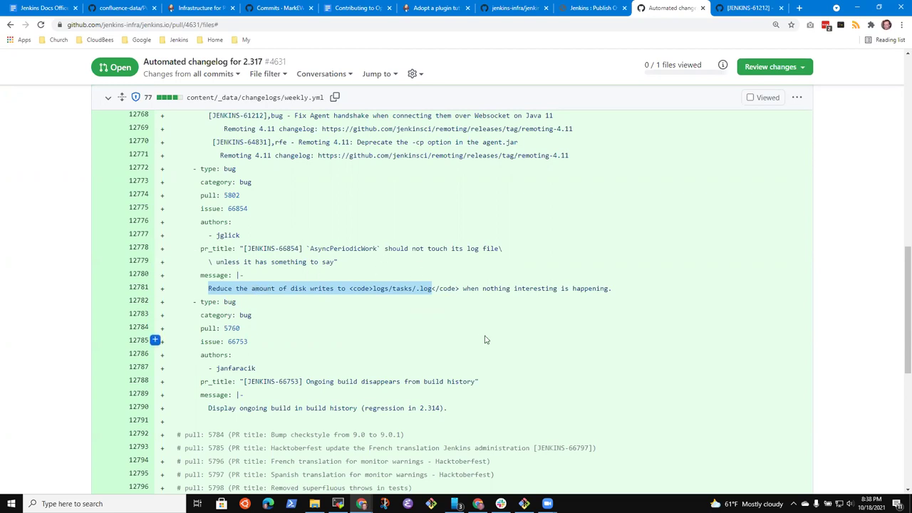
- Open jenkinsci/jenkins pull request 5802 using its number from the changelog diff, and bring its proposed changelog entry into view
double_click(231, 195)
right_click(232, 195)
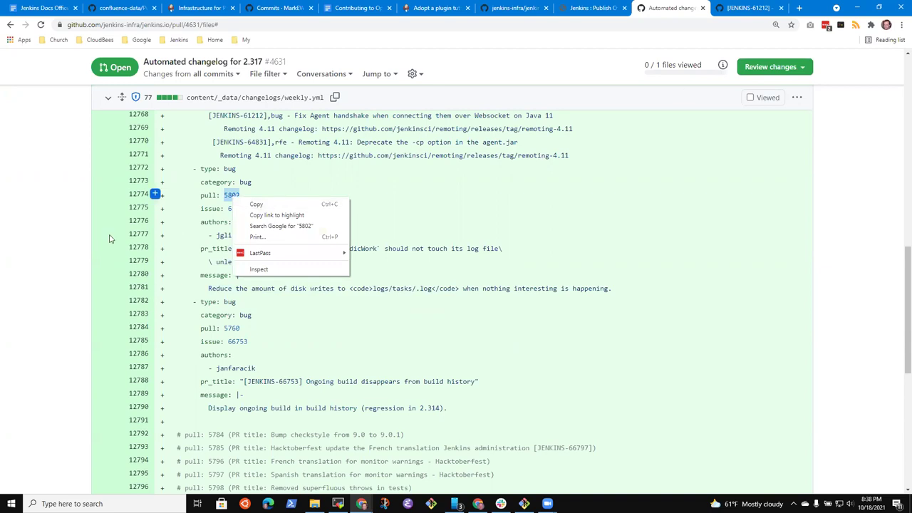
left_click(251, 203)
left_click(741, 8)
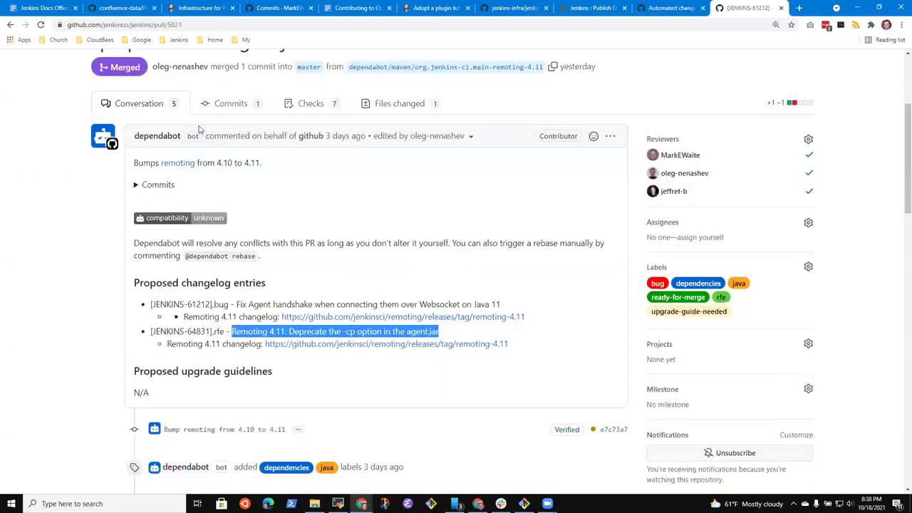
left_click(221, 24)
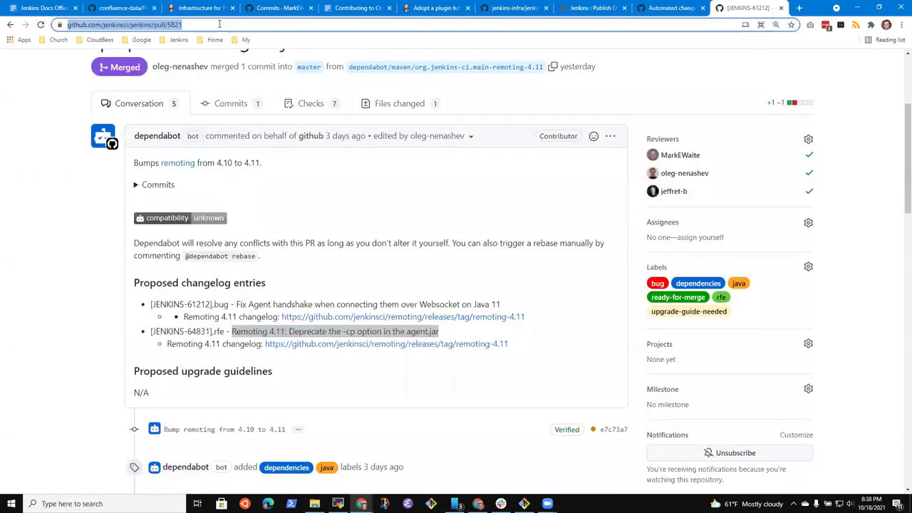
double_click(218, 24)
key("ctrl+v")
key("Return")
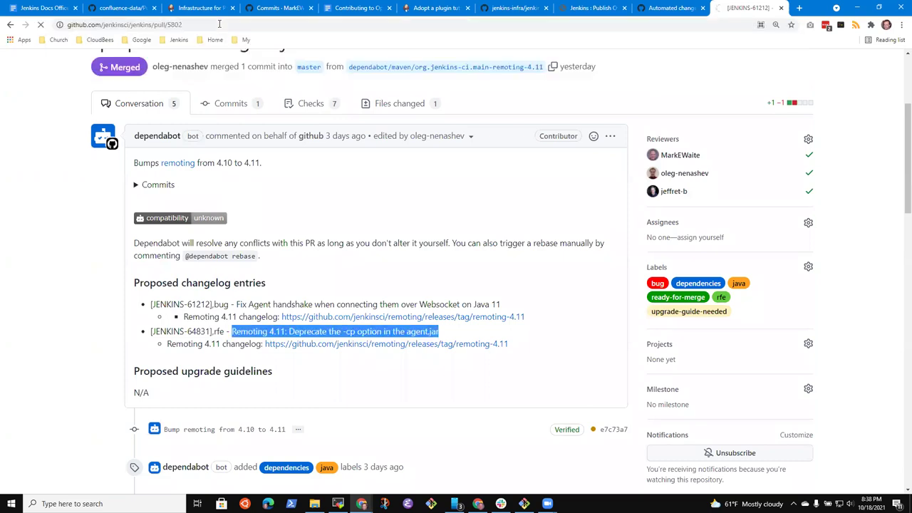
scroll(253, 324, "down", 3)
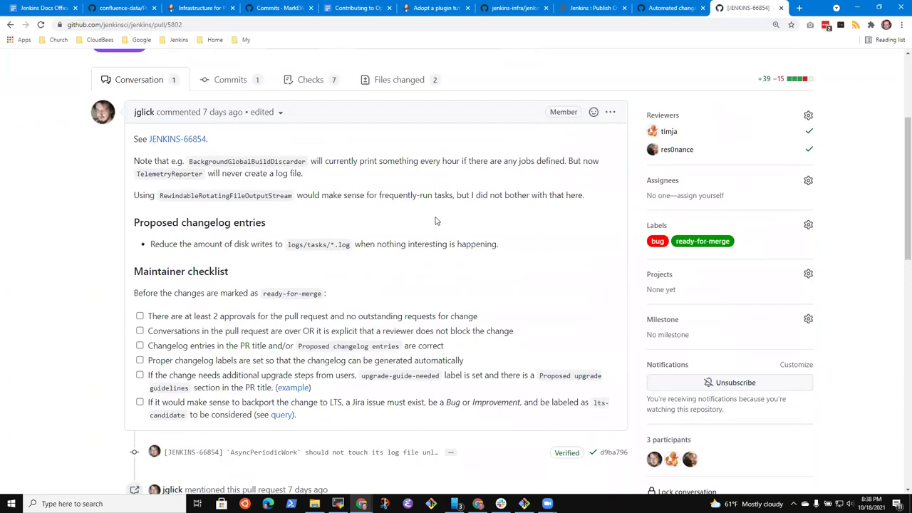
- Edit pull request 5802's description to escape the asterisk in the proposed changelog entry as `logs/tasks/\*.log`, and save the comment
left_click(611, 115)
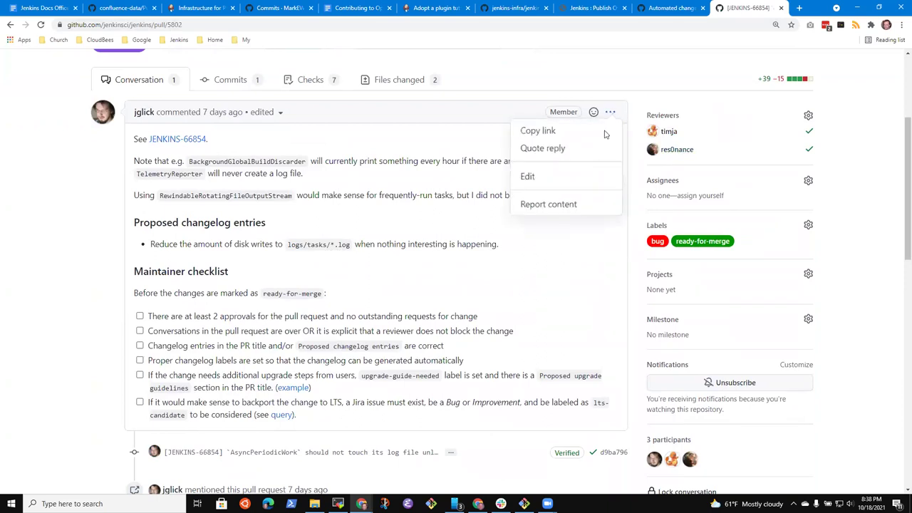
left_click(535, 182)
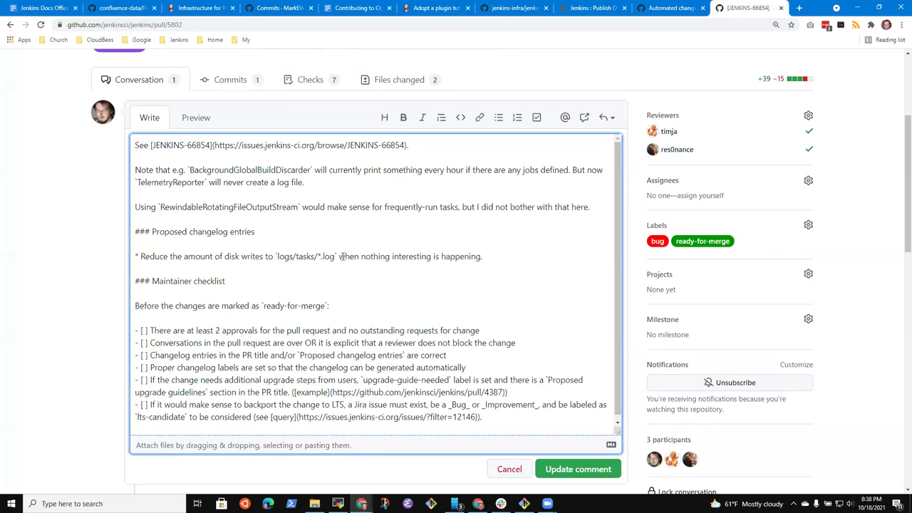
left_click(339, 256)
key("Left")
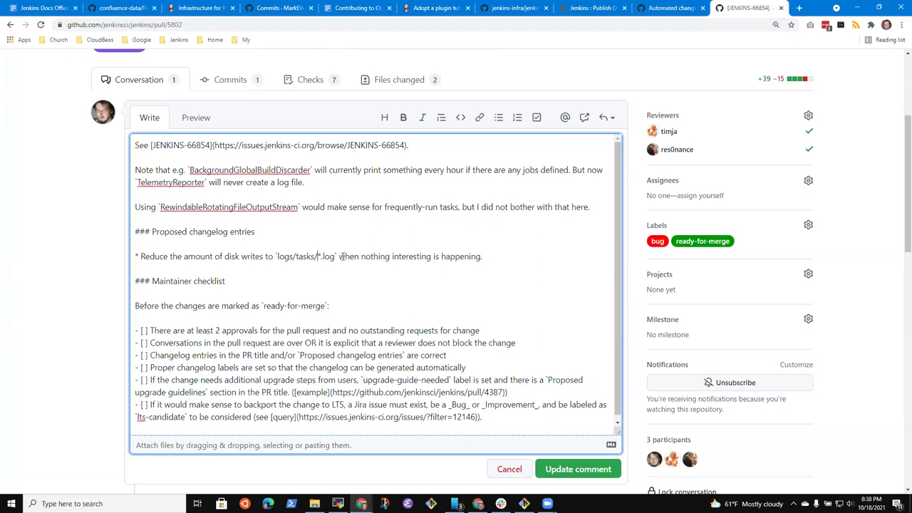
type("\\")
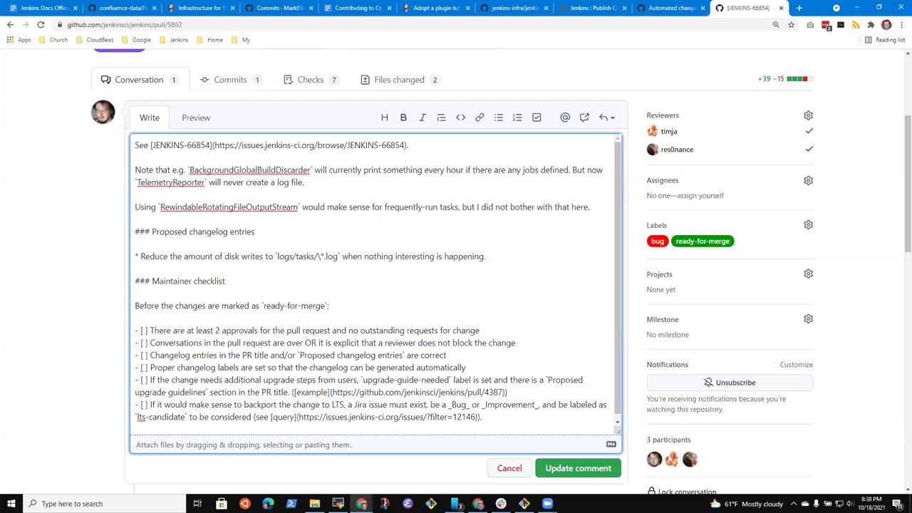
left_click(579, 470)
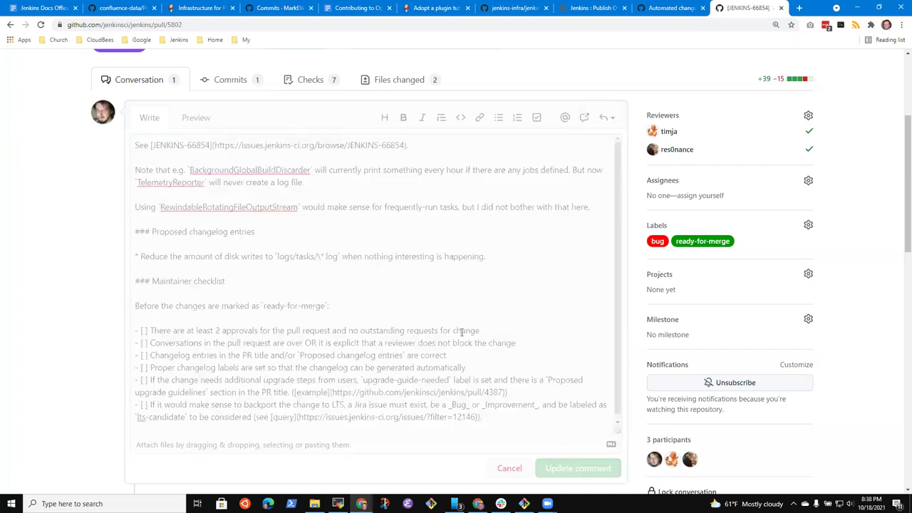
- Examine the pull 5802 message about reducing disk writes in the 2.317 changelog diff
left_click(671, 8)
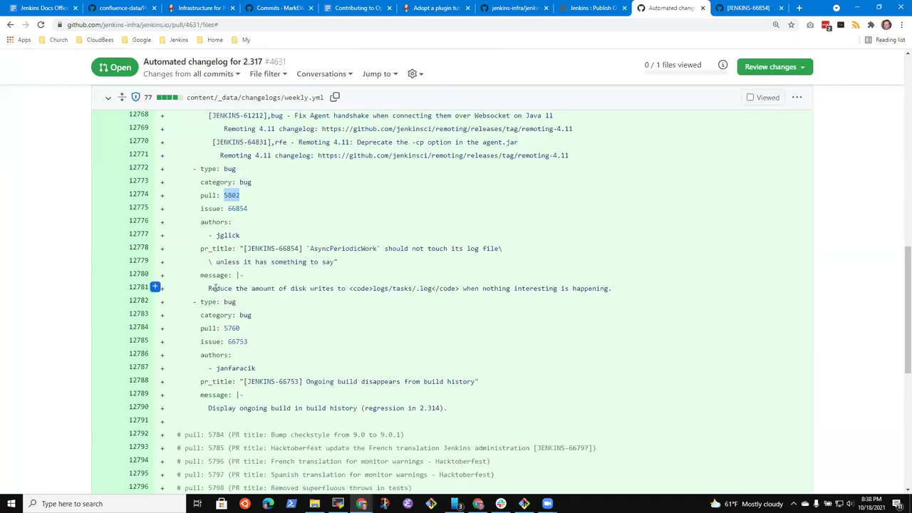
left_click_drag(213, 289, 613, 292)
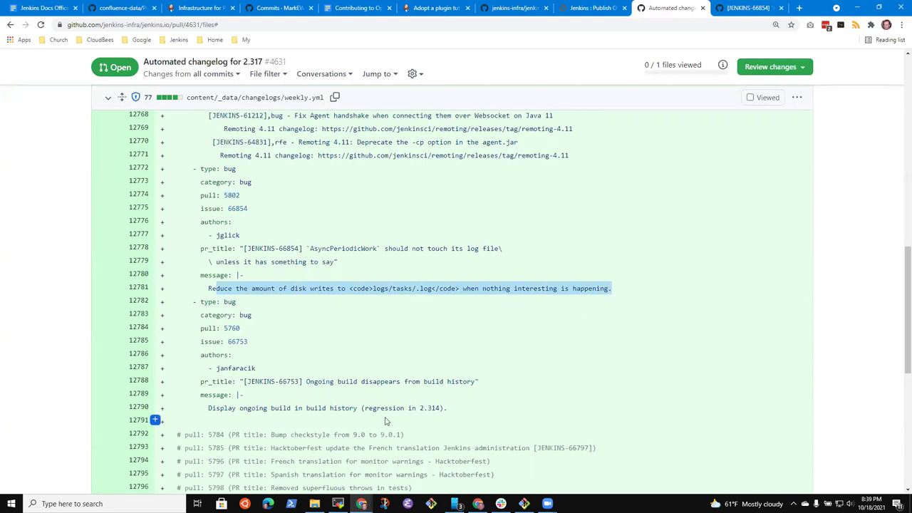
left_click_drag(208, 288, 613, 292)
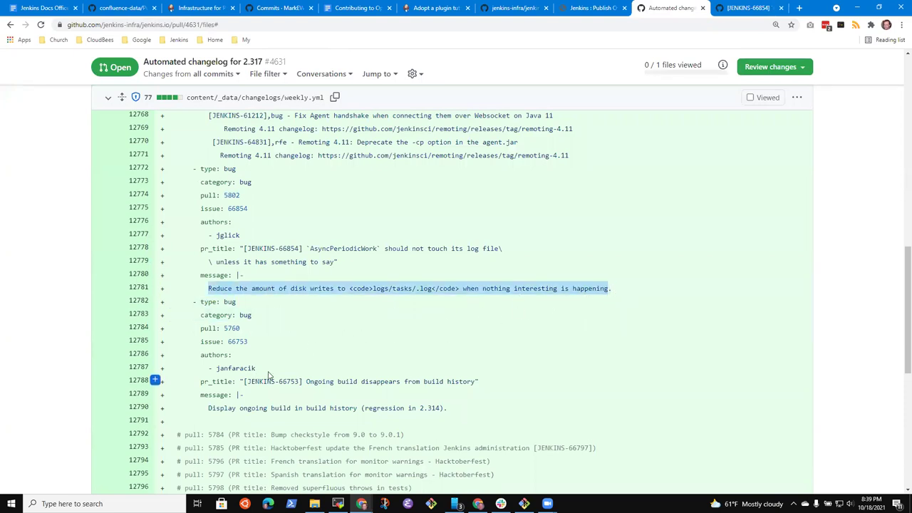
- Open jenkinsci/jenkins pull request 5760 using its number from the changelog diff
double_click(241, 342)
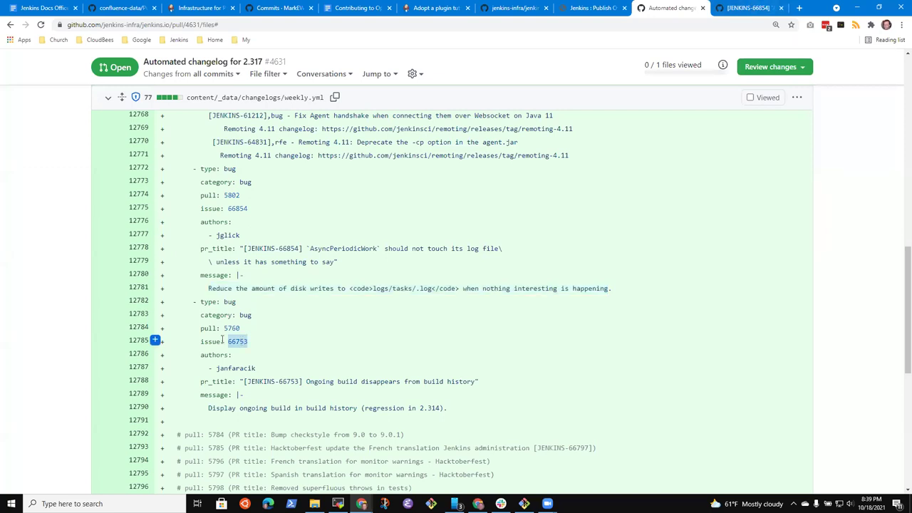
double_click(234, 328)
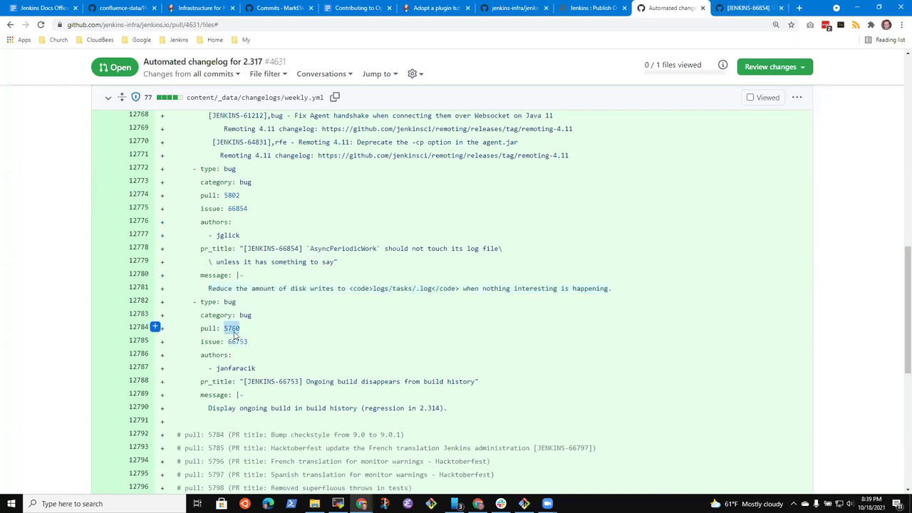
key("ctrl+Tab")
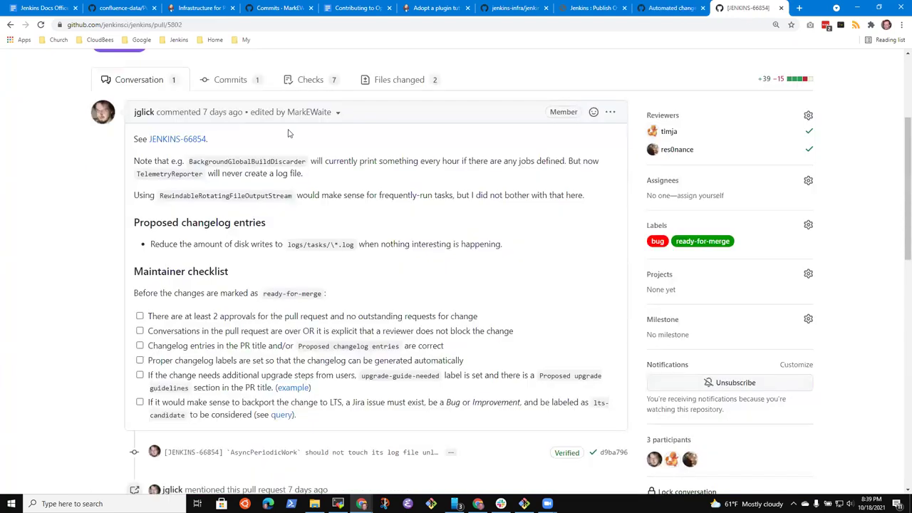
left_click(207, 25)
left_click(203, 30)
double_click(198, 25)
key("ctrl+v")
key("Return")
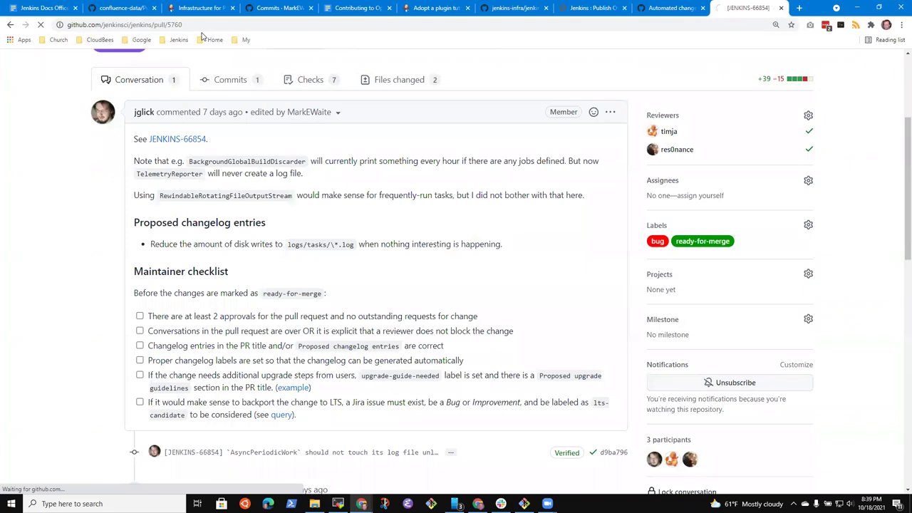
- Compare the pull 5760 message about displaying the ongoing build in the changelog diff with the pull request's proposed changelog entry and labels
left_click(669, 8)
left_click(270, 409)
left_click_drag(226, 409, 452, 410)
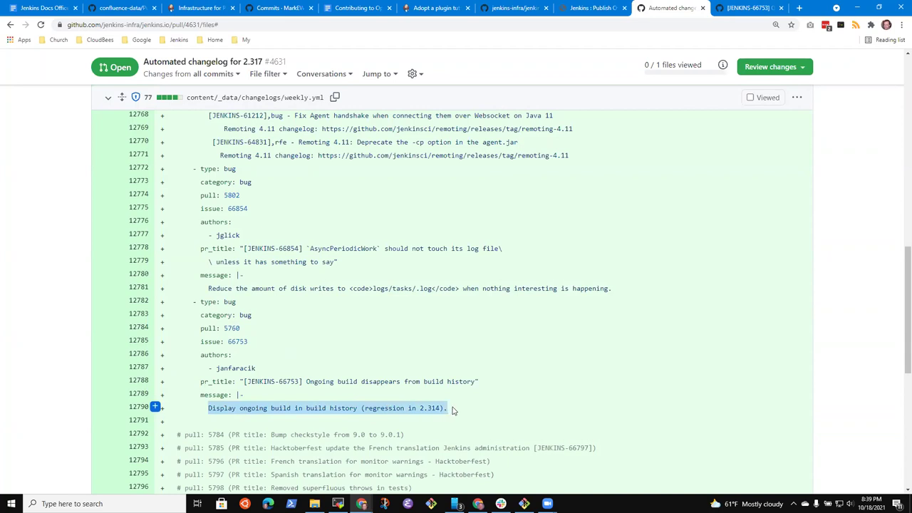
left_click(747, 7)
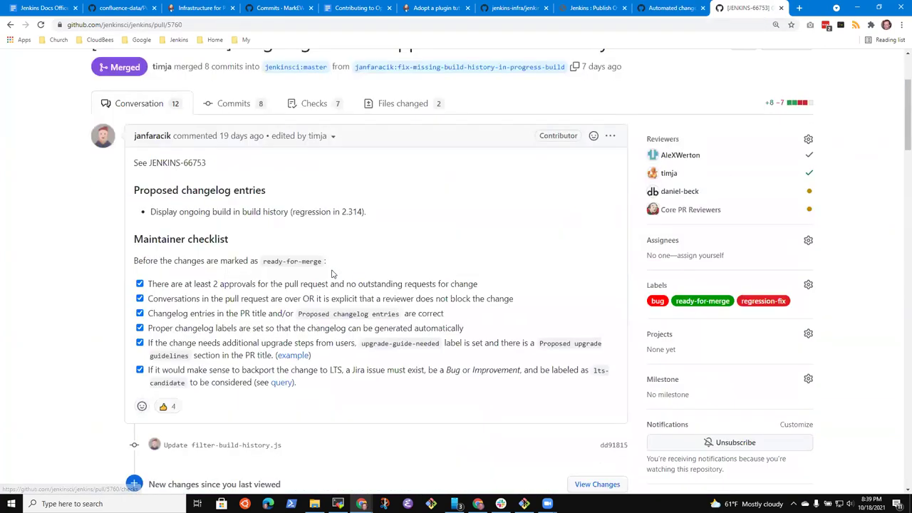
scroll(332, 274, "down", 3)
scroll(332, 274, "up", 2)
scroll(335, 277, "down", 1)
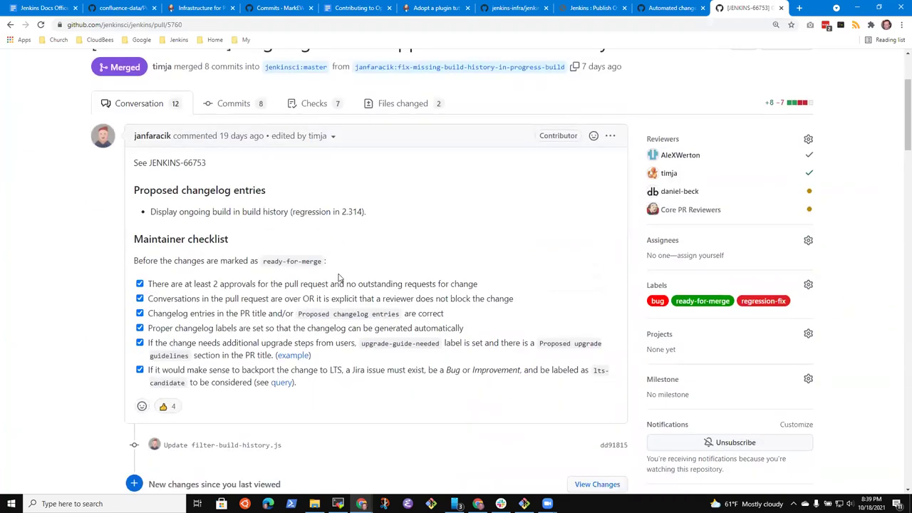
- Read through pull request 5760's conversation for the regression discussion, label changes and merge history
scroll(306, 274, "down", 6)
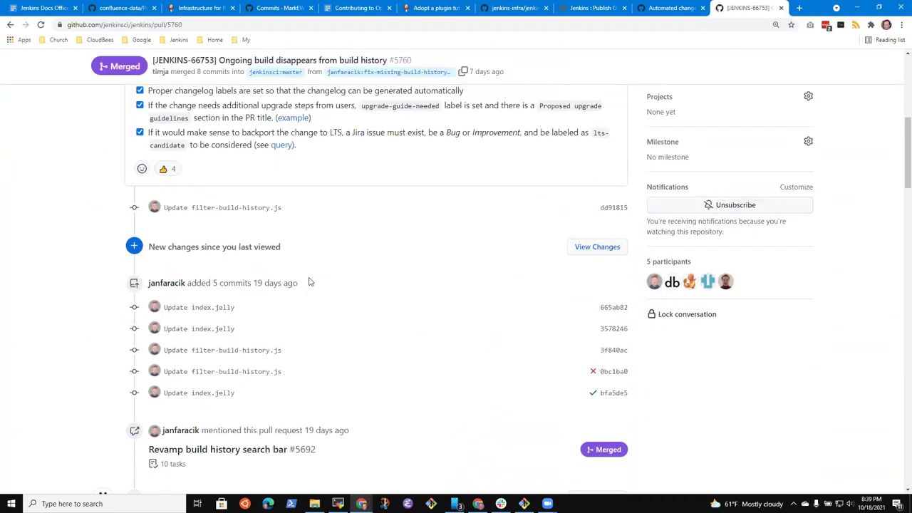
scroll(317, 285, "down", 2)
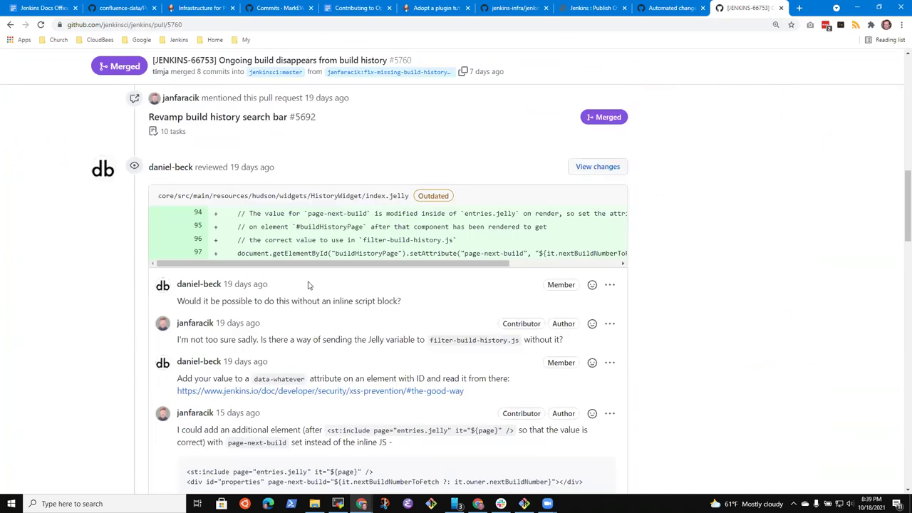
scroll(646, 349, "down", 15)
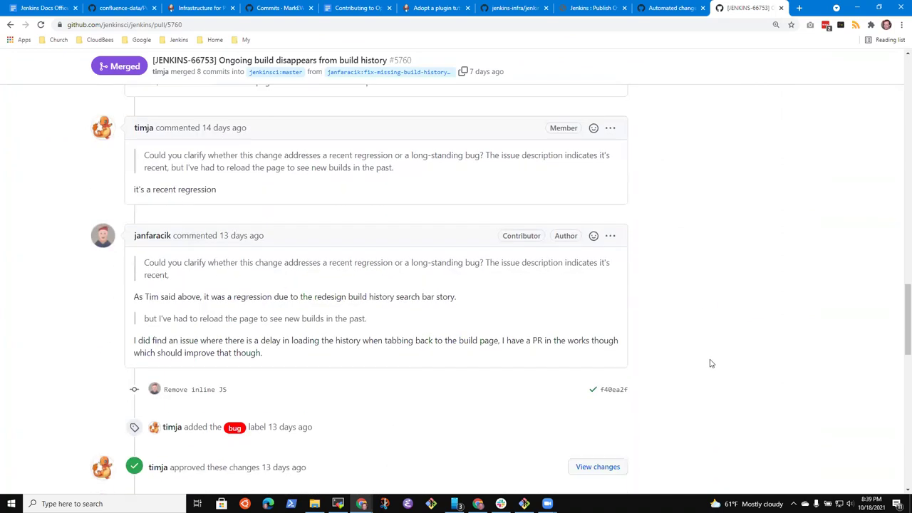
scroll(690, 366, "down", 3)
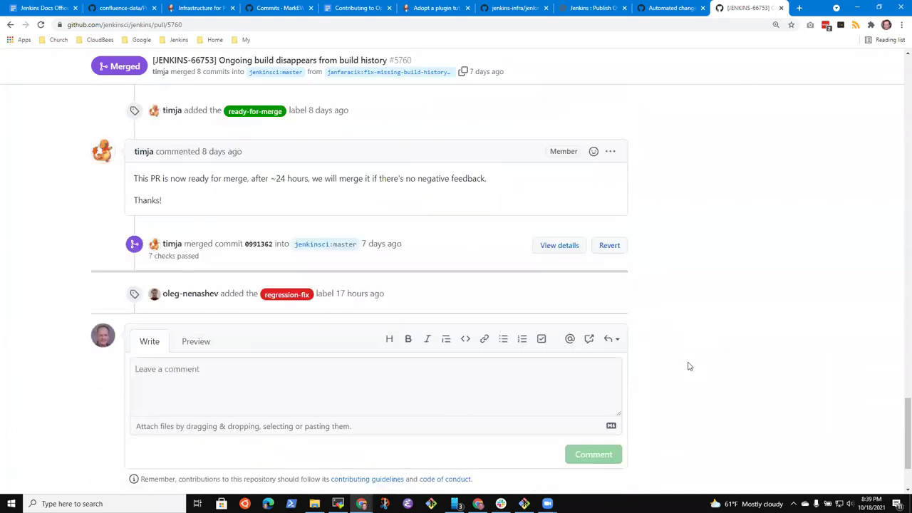
- Return to the 2.317 changelog diff and review the enlarged list of commented-out pull requests below the entries
left_click(670, 8)
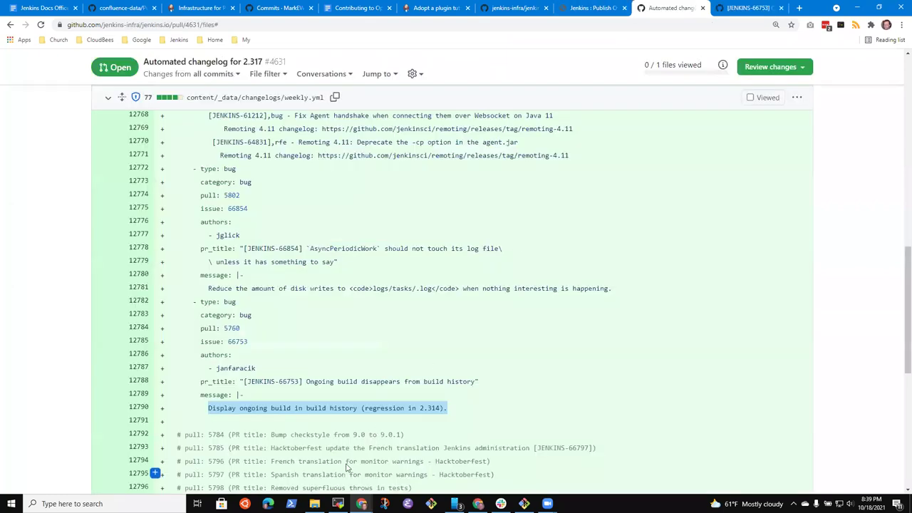
left_click(472, 330)
scroll(400, 343, "down", 2)
scroll(400, 342, "down", 2)
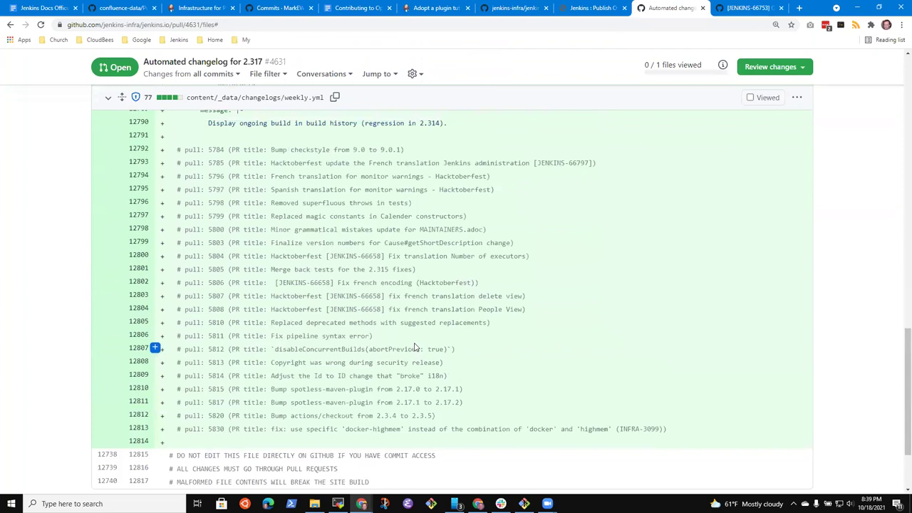
key("ctrl+plus")
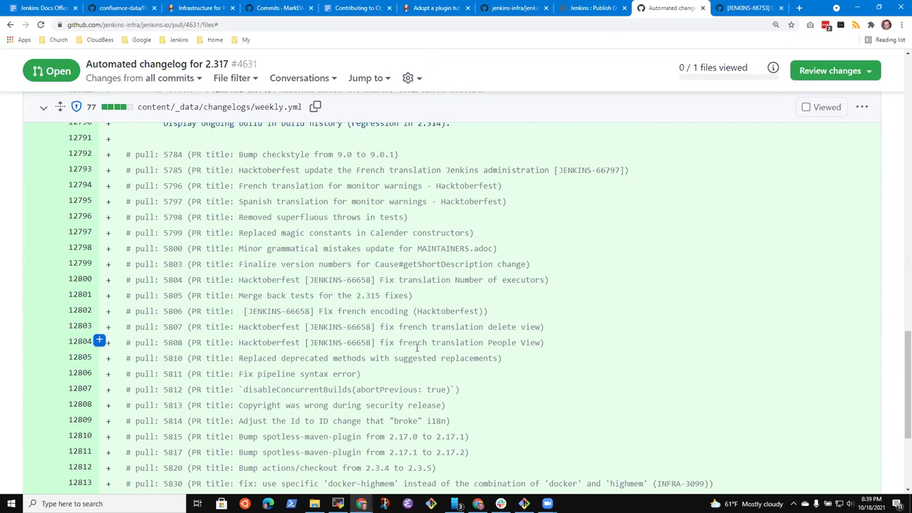
- Examine the commented-out French translation titles of pulls 5796 and 5785 and the rest of the excluded pull requests
left_click_drag(238, 186, 484, 189)
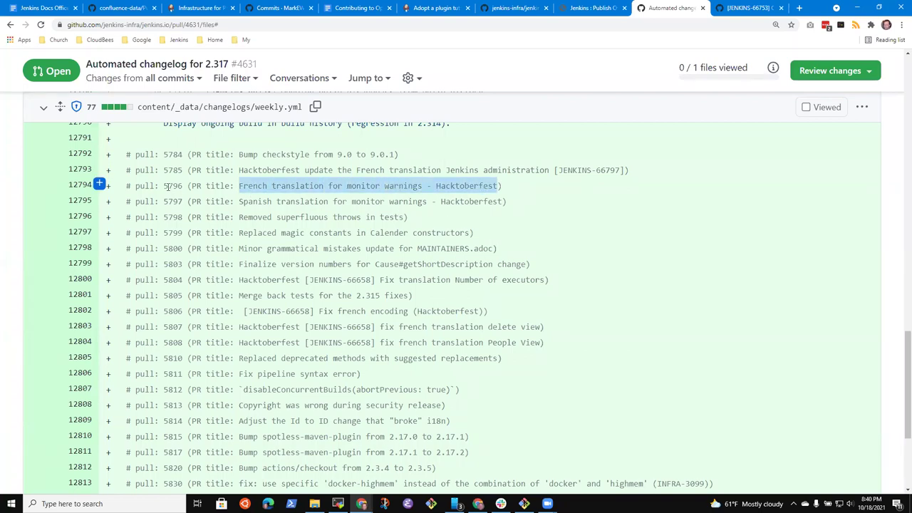
double_click(168, 186)
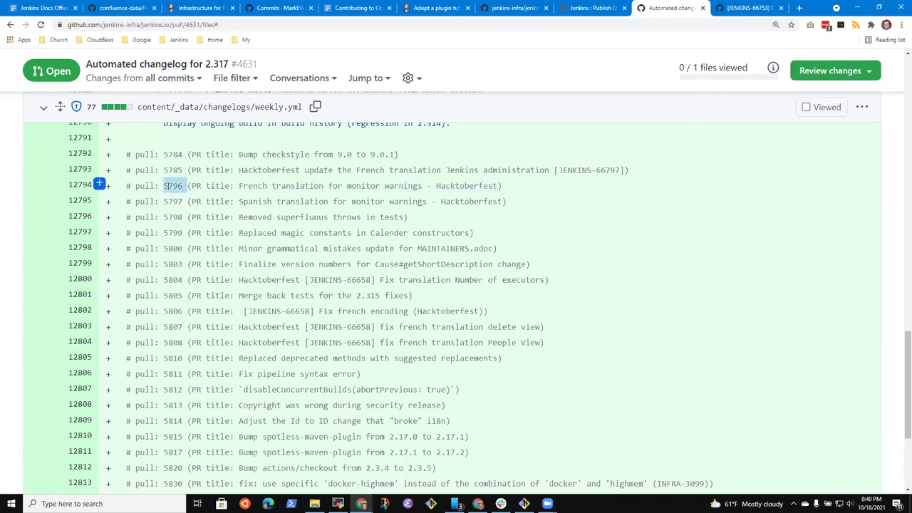
left_click(168, 186)
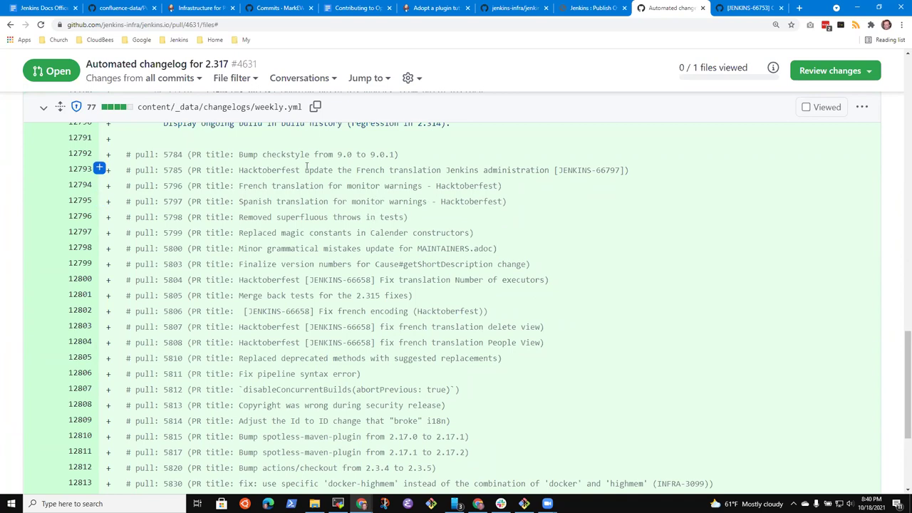
left_click_drag(239, 170, 558, 170)
left_click(354, 173)
scroll(427, 336, "down", 1)
scroll(442, 331, "up", 1)
scroll(99, 314, "down", 2)
scroll(441, 330, "up", 2)
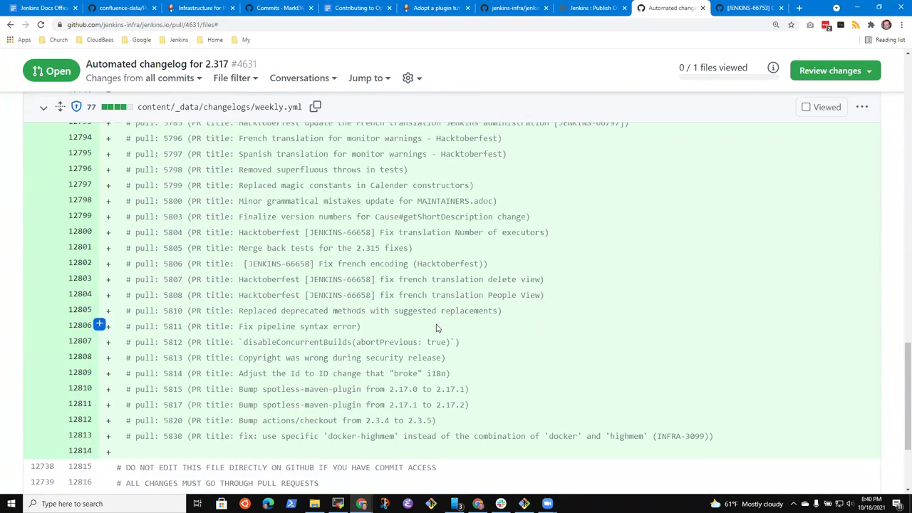
- Check the 2.317 changelog review item in the Jenkins Docs Office Hours document and locate the pull 5821 entry in the changelog diff
left_click(55, 7)
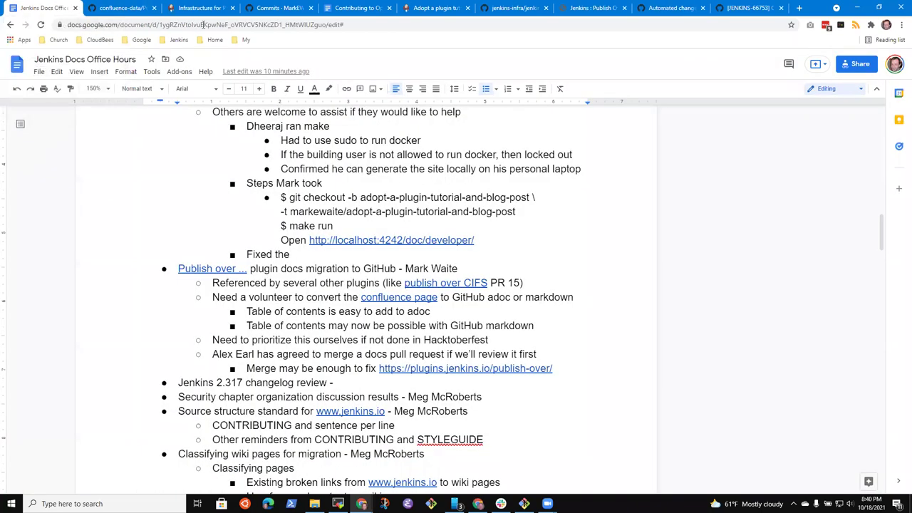
left_click(666, 8)
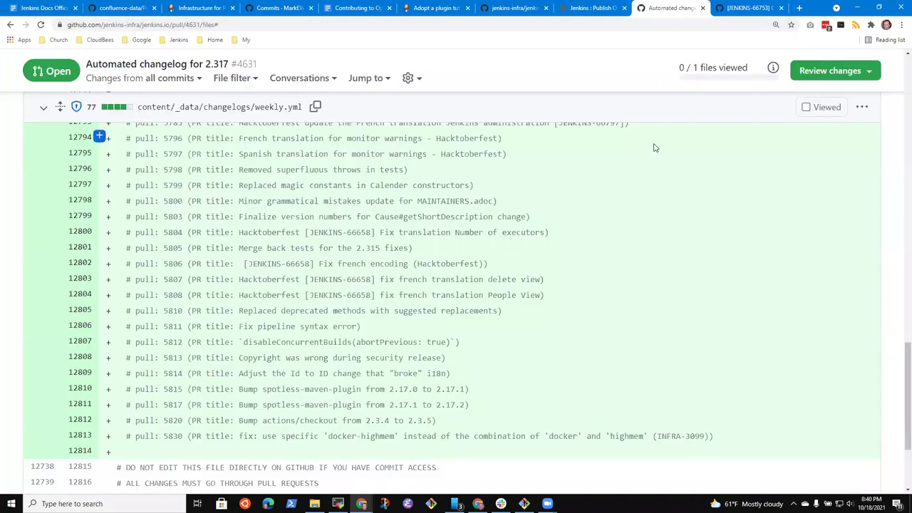
scroll(393, 314, "up", 5)
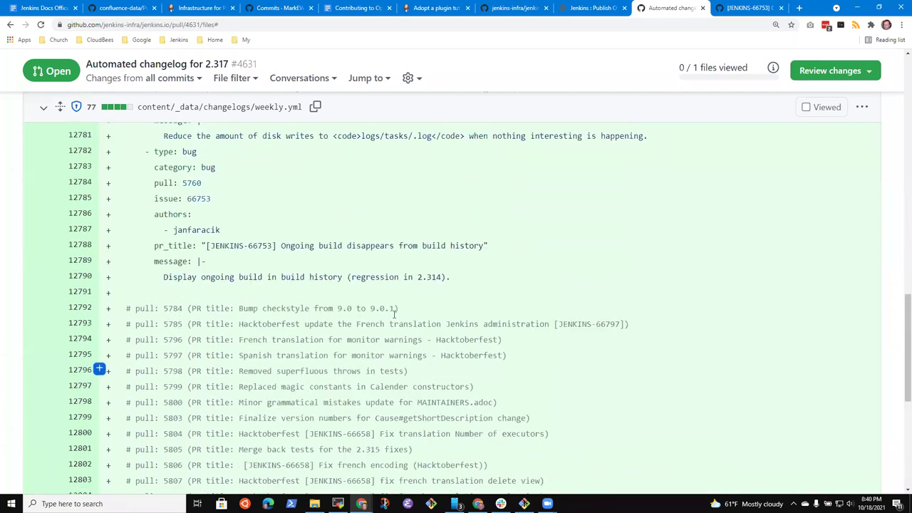
scroll(393, 314, "up", 4)
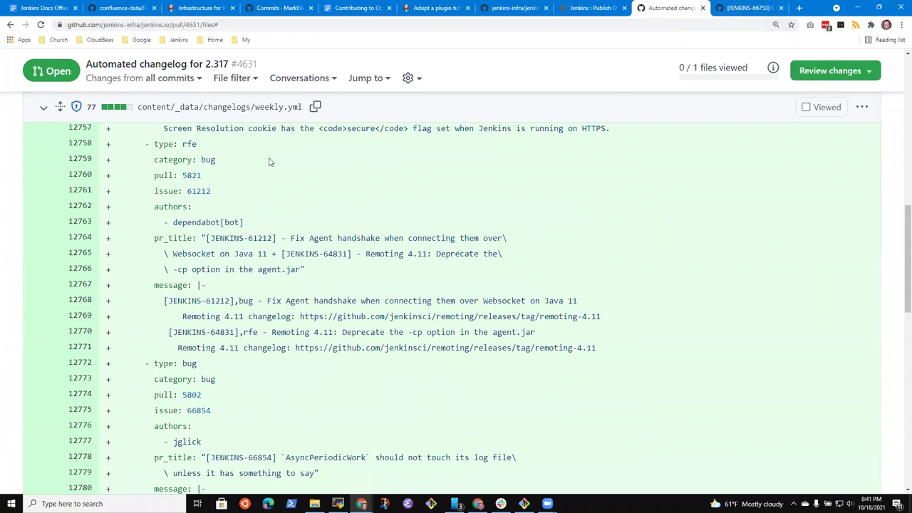
double_click(191, 175)
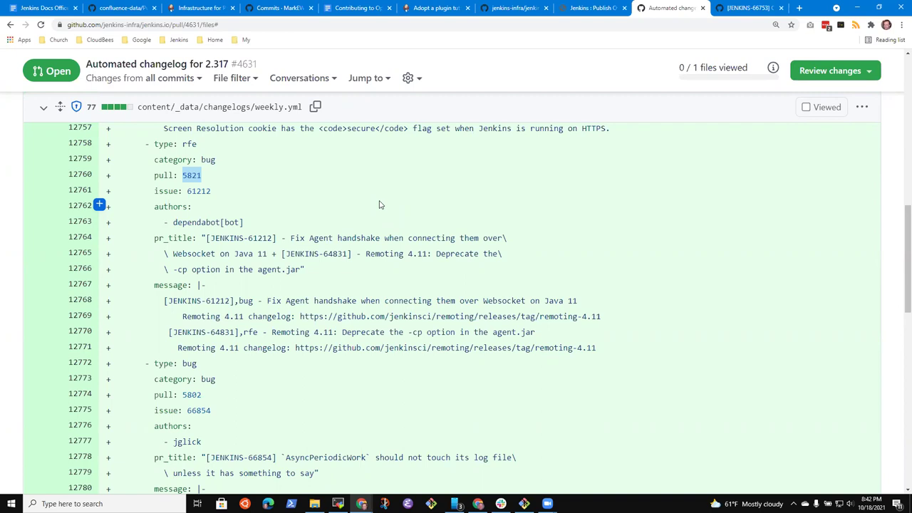
- Recheck the 2.317 changelog entries from pull 5818 onward, including the secure cookie message and the Remoting 4.11 entry
scroll(349, 221, "up", 5)
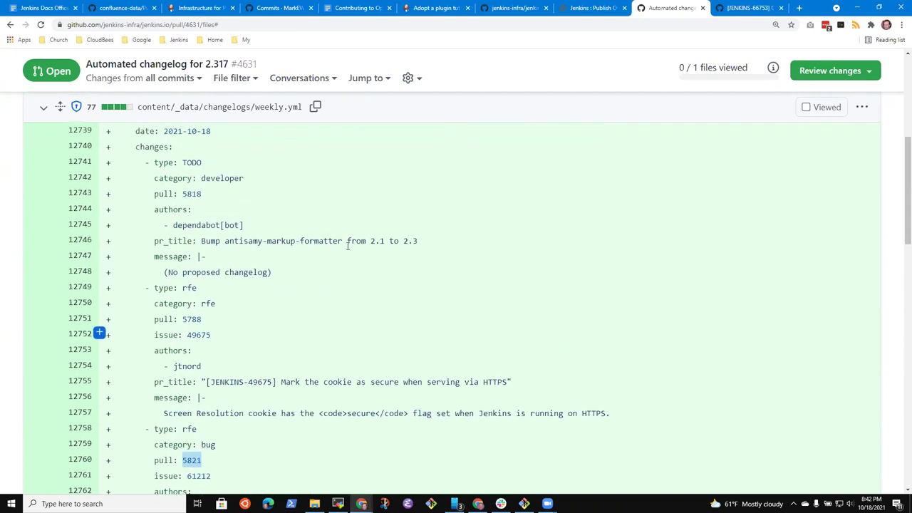
scroll(348, 245, "up", 1)
scroll(356, 271, "down", 1)
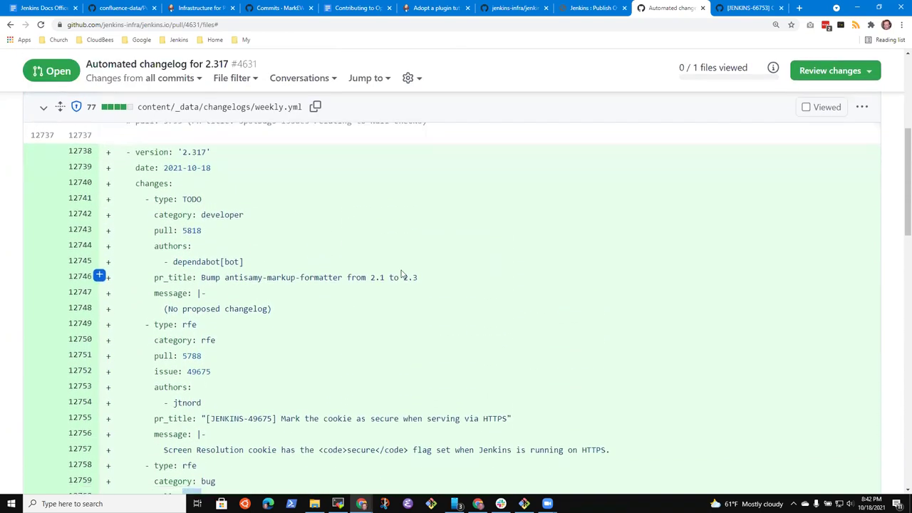
scroll(432, 330, "down", 3)
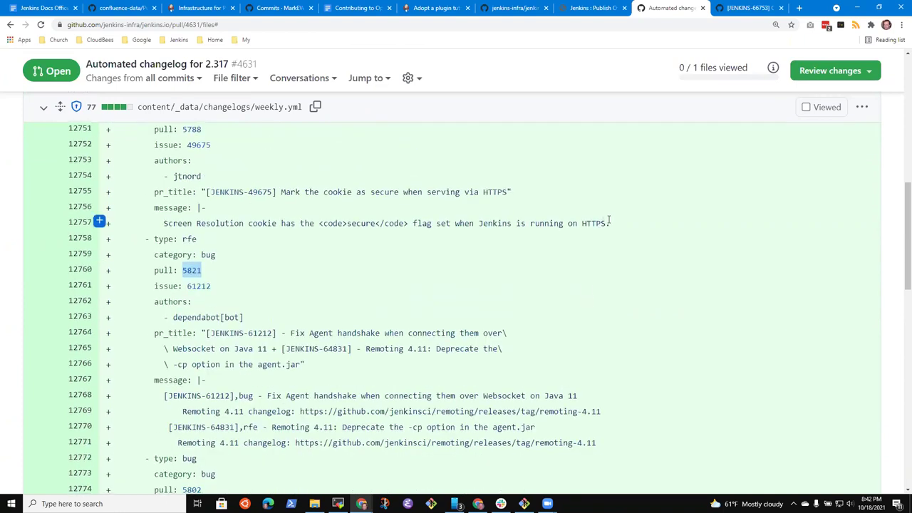
left_click_drag(609, 223, 545, 223)
scroll(470, 269, "down", 2)
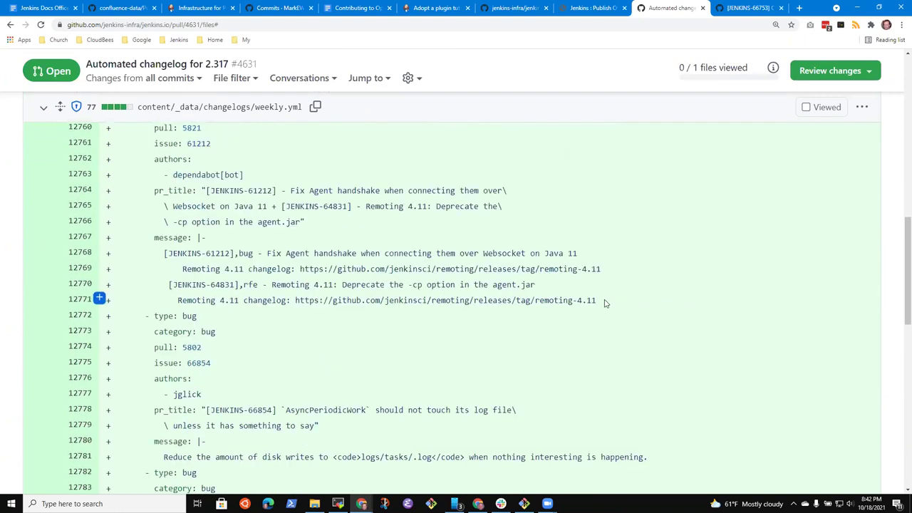
- Review the changelog entries for pulls 5802 and 5760, covering the disk write reduction and the ongoing build history message
left_click_drag(604, 302, 128, 253)
scroll(504, 262, "down", 3)
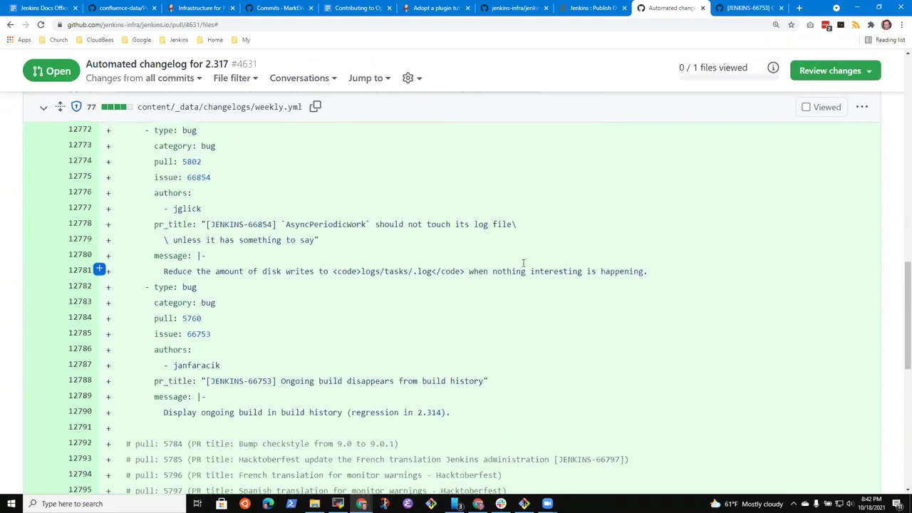
scroll(648, 265, "down", 1)
left_click_drag(648, 267, 571, 267)
scroll(602, 267, "down", 2)
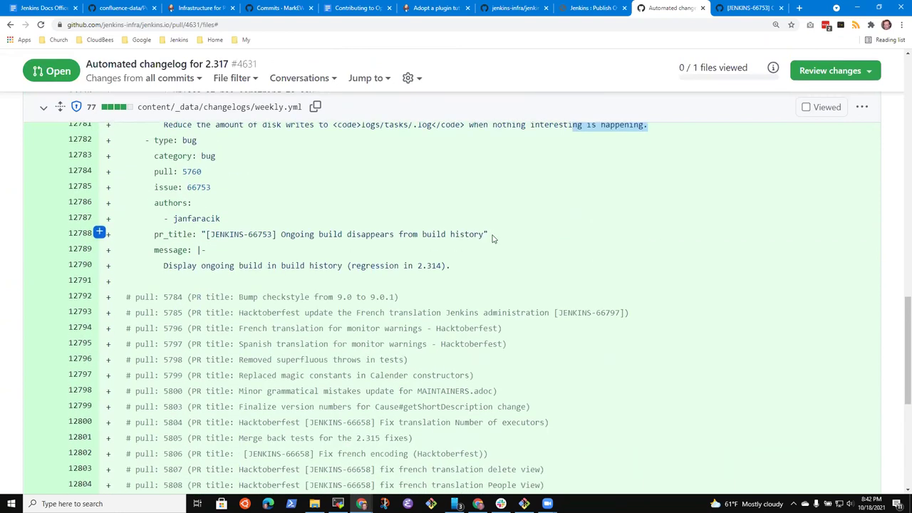
left_click(494, 239)
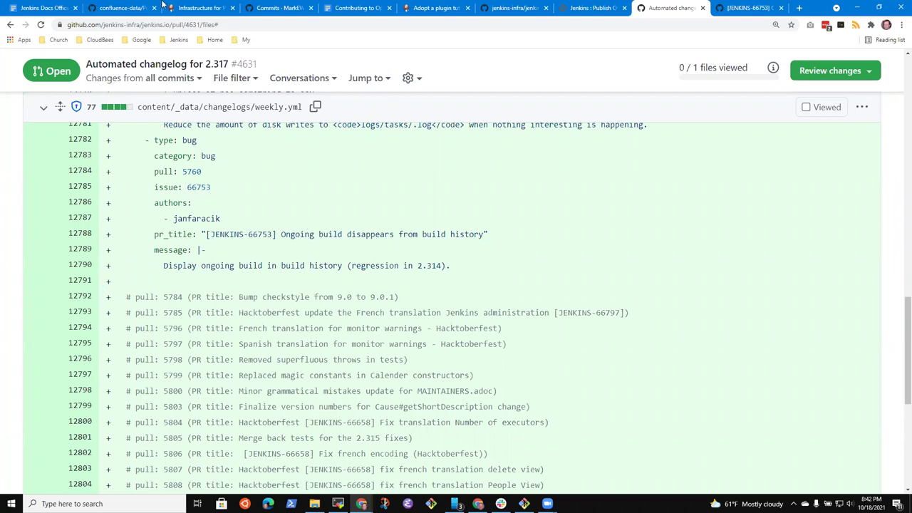
- Add the three reviewers' first names to the Jenkins 2.317 changelog review item in the Jenkins Docs Office Hours document
left_click(65, 9)
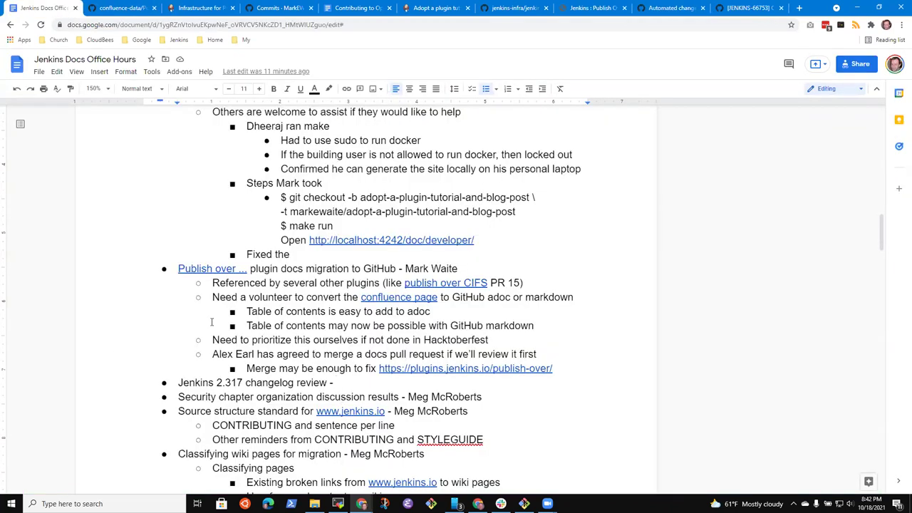
scroll(329, 403, "down", 2)
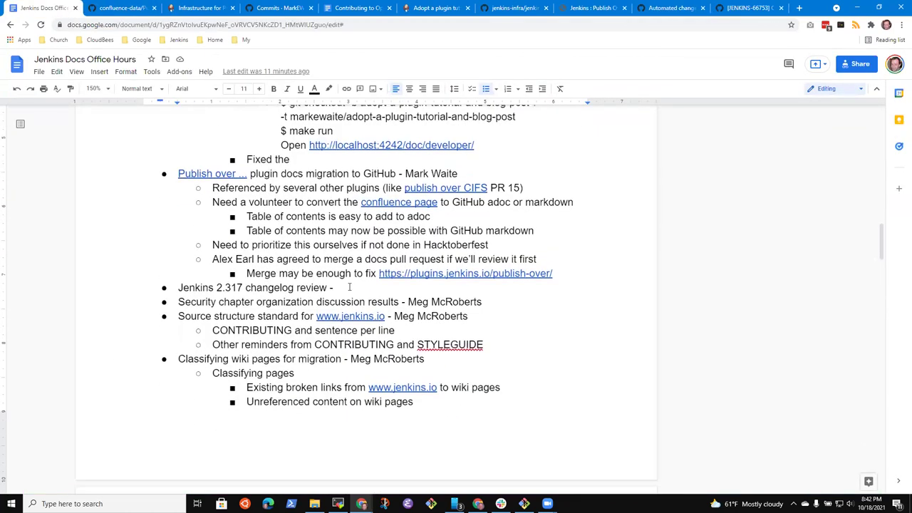
type("Dheer")
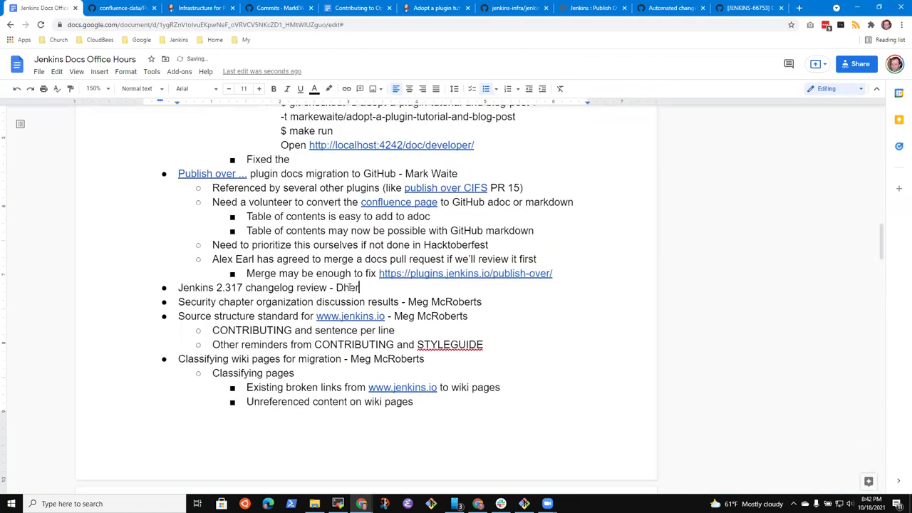
type("aj, Meg, and Mark")
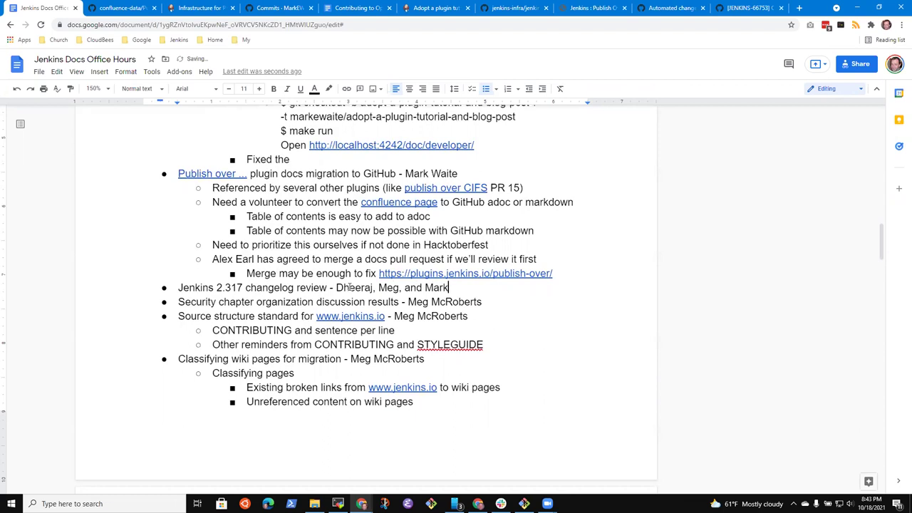
- Examine the remaining agenda items on security chapter organization, source structure standard and classifying wiki pages for migration
scroll(349, 287, "down", 2)
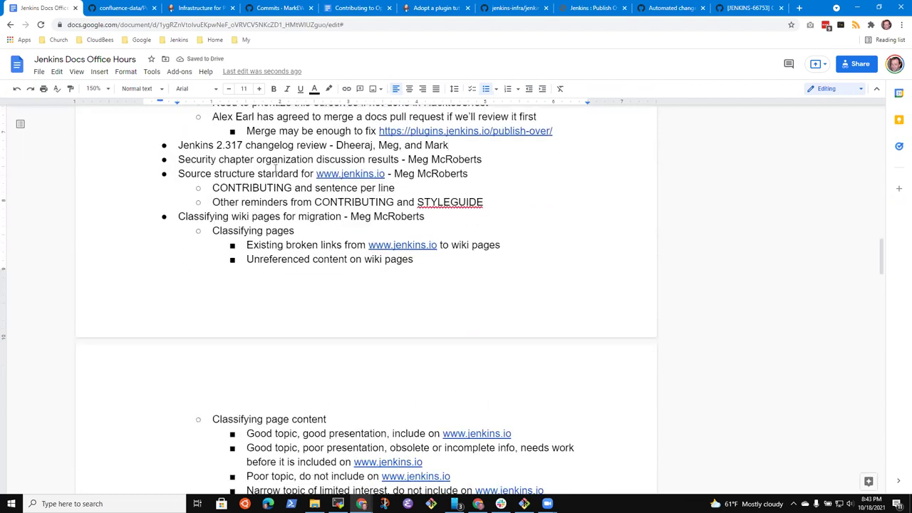
left_click(254, 159)
key("Home")
key("shift+End")
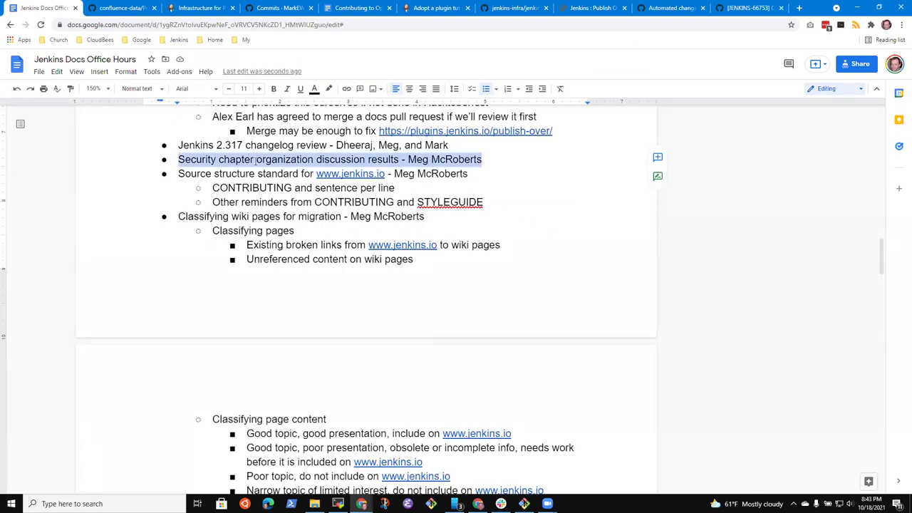
key("Down")
key("Home")
key("shift+End")
key("Down")
key("Down")
key("Down")
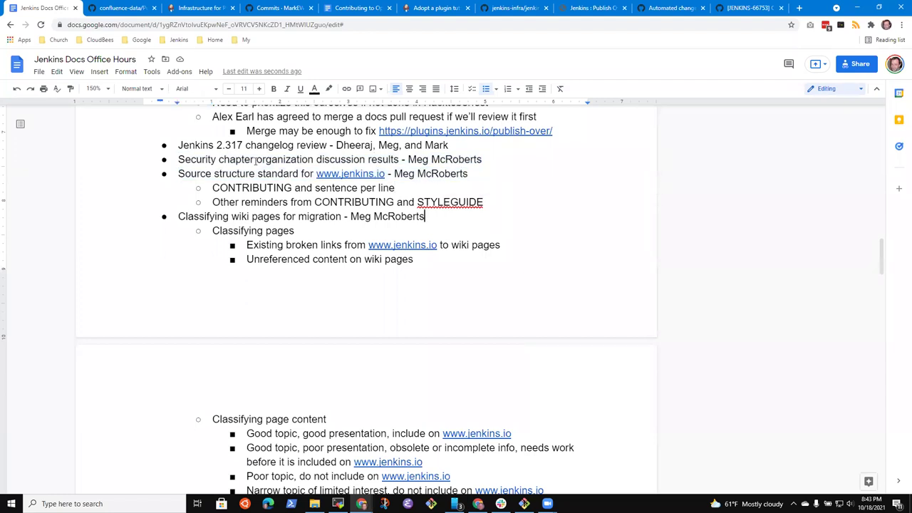
key("Home")
key("shift+End")
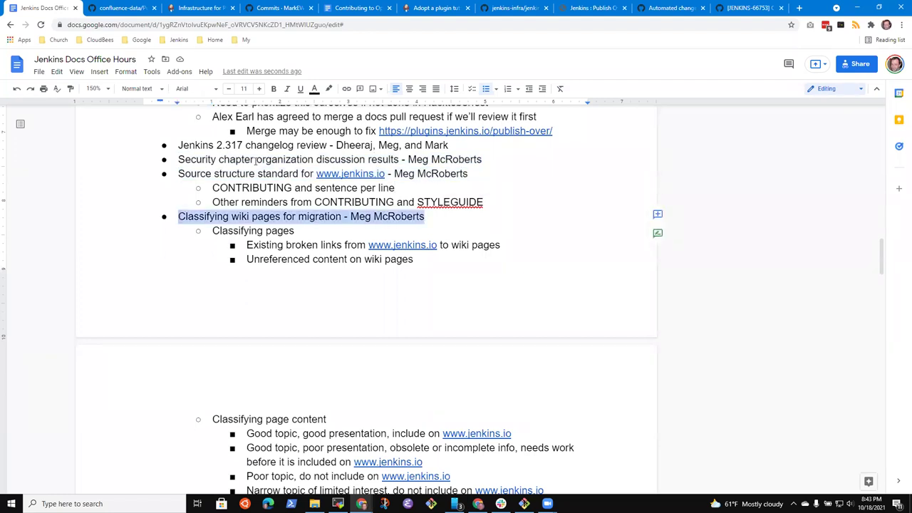
key("Up")
key("Up")
key("Home")
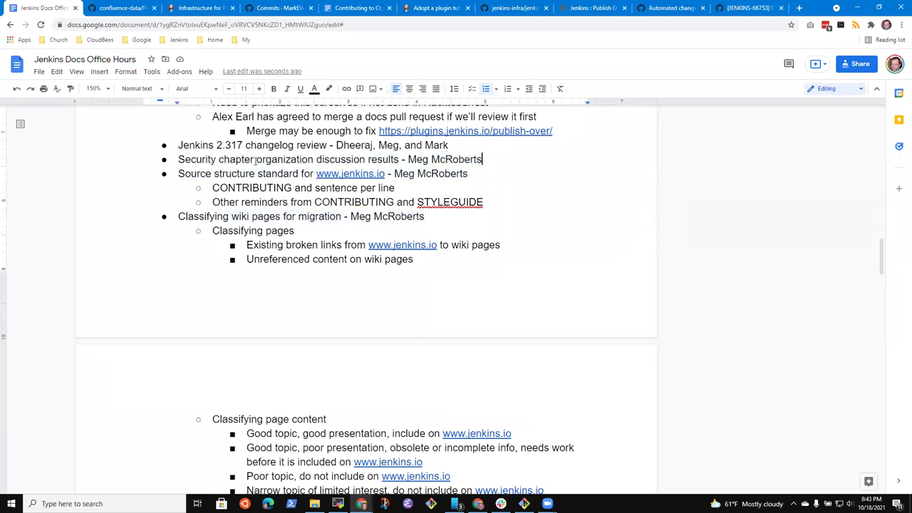
key("Home")
key("shift+End")
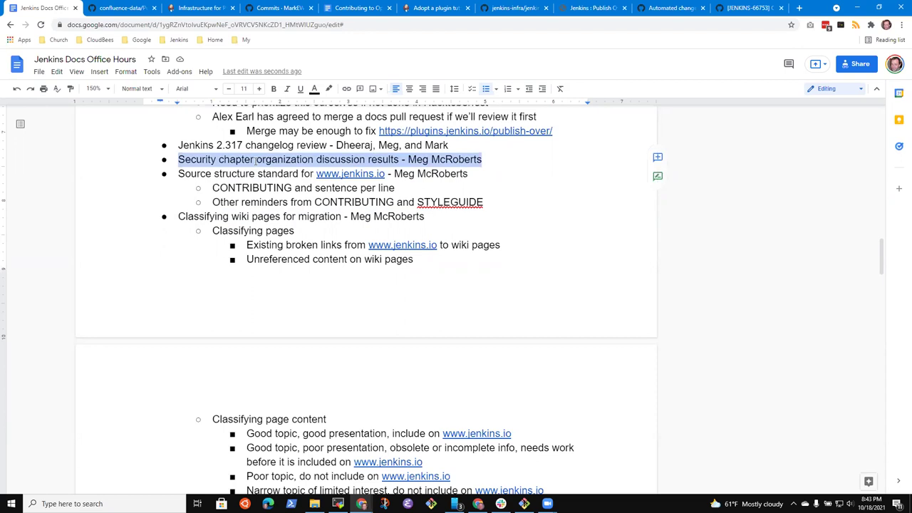
key("Down")
key("Down")
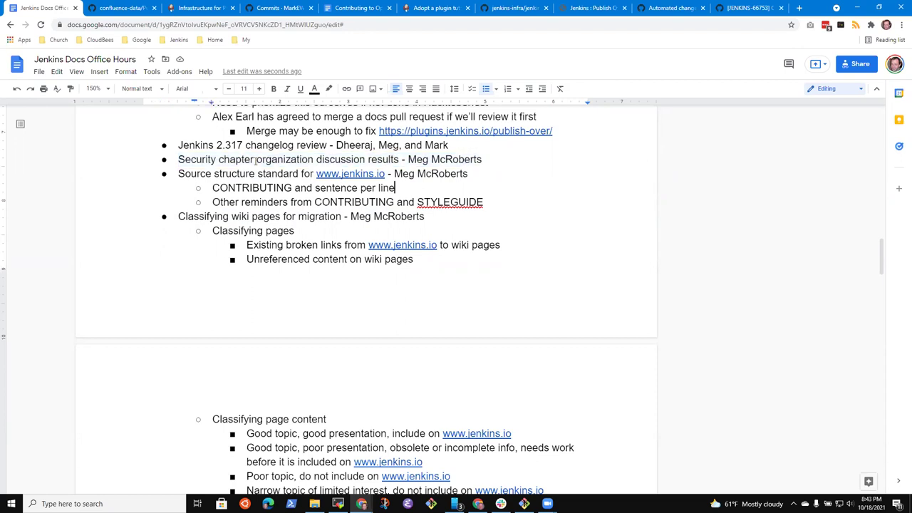
- Move the security chapter organization item below the source structure standard item and its sub-bullets
key("Up")
key("Up")
key("Home")
key("shift+End")
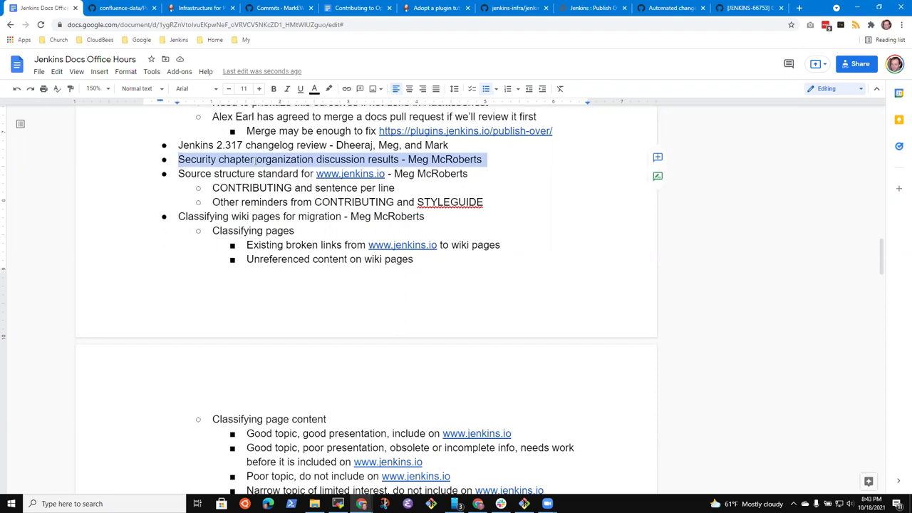
key("ctrl+x")
key("Down")
key("Down")
key("Down")
key("ctrl+v")
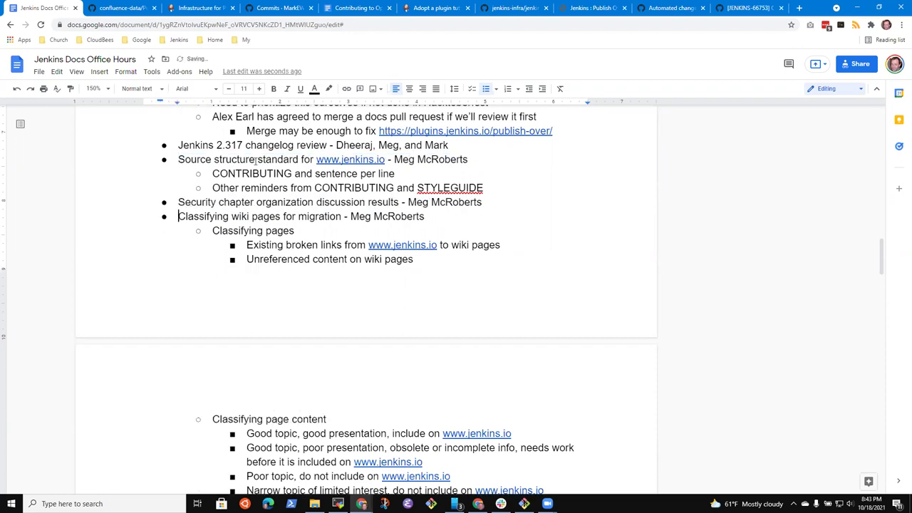
- Add the nested bullet CONTRIBUTING says “one sentence per line” under "CONTRIBUTING and sentence per line"
key("Up")
key("Up")
key("Up")
key("Up")
key("Home")
left_click(300, 174)
key("End")
key("Return")
key("Tab")
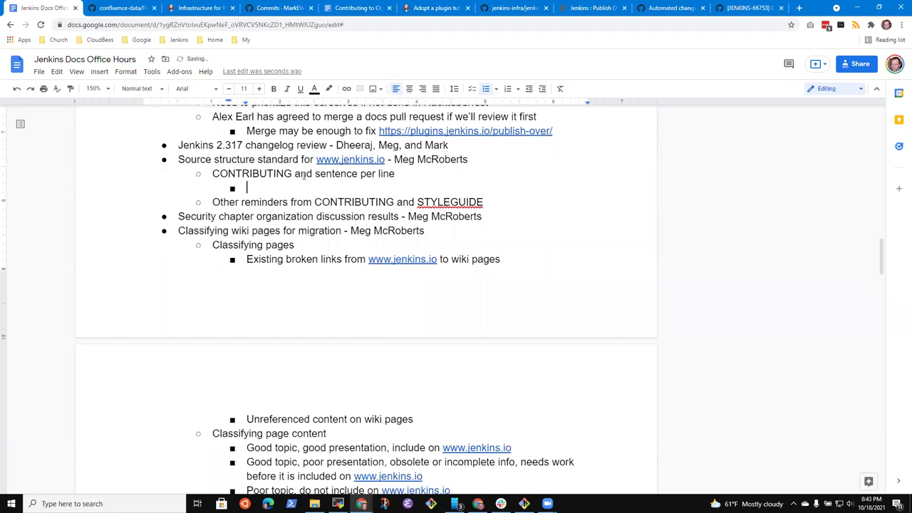
type("CONTRIBUTING says \"")
type("one sentence per line\"")
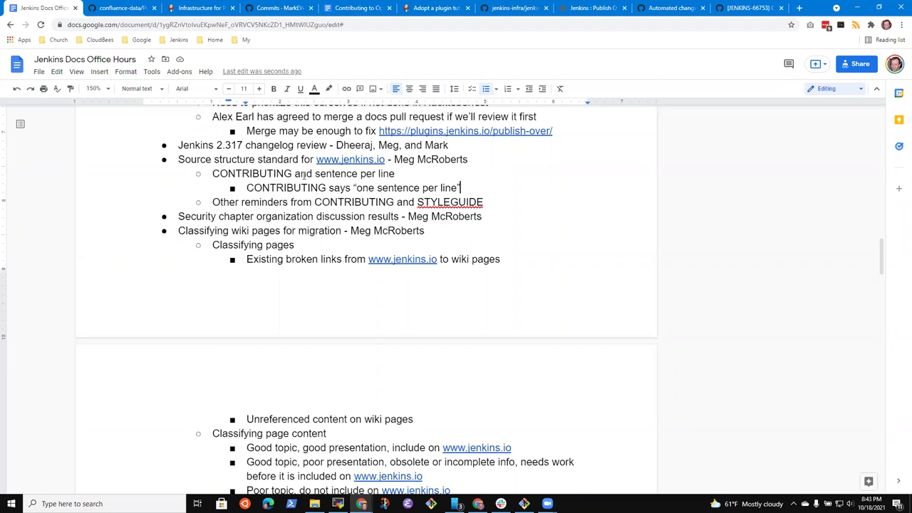
- Add a second nested bullet reading "Other reviewers also prefer sentence per line"
key("Return")
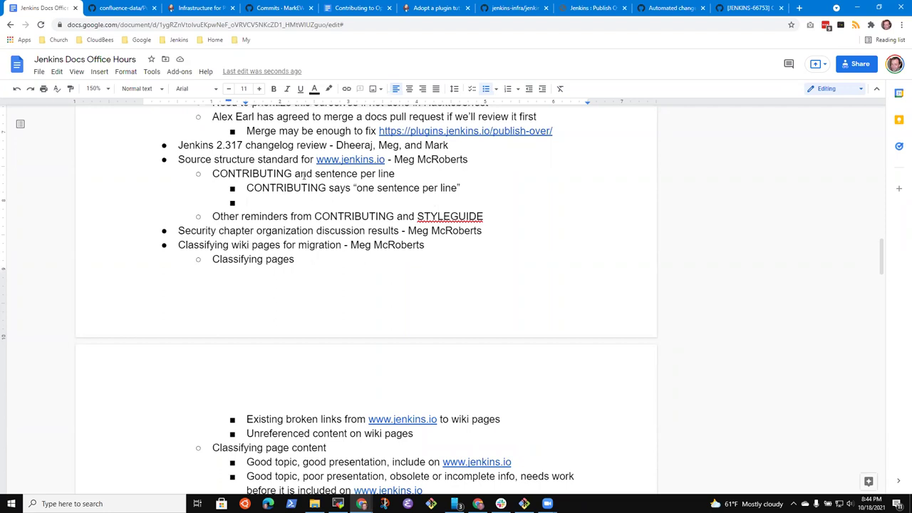
type("Other reviewe")
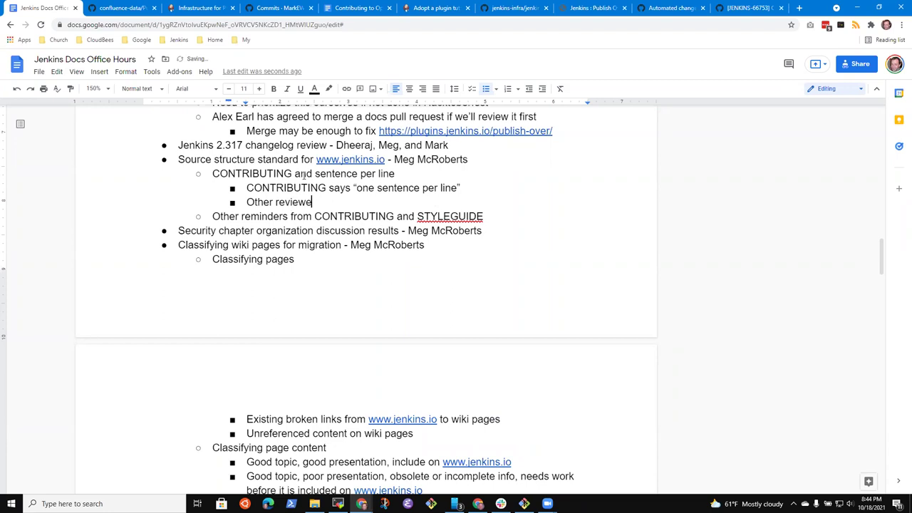
type("rs also prefer senten")
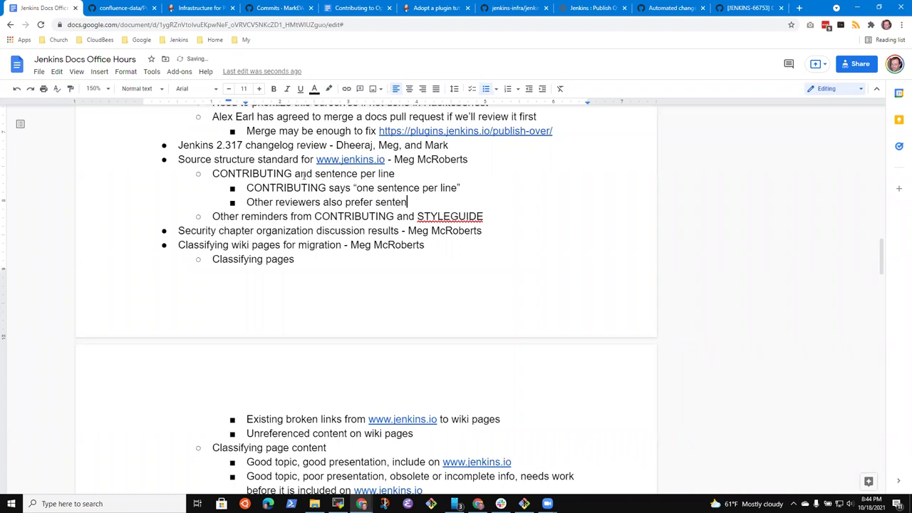
type("ce per line")
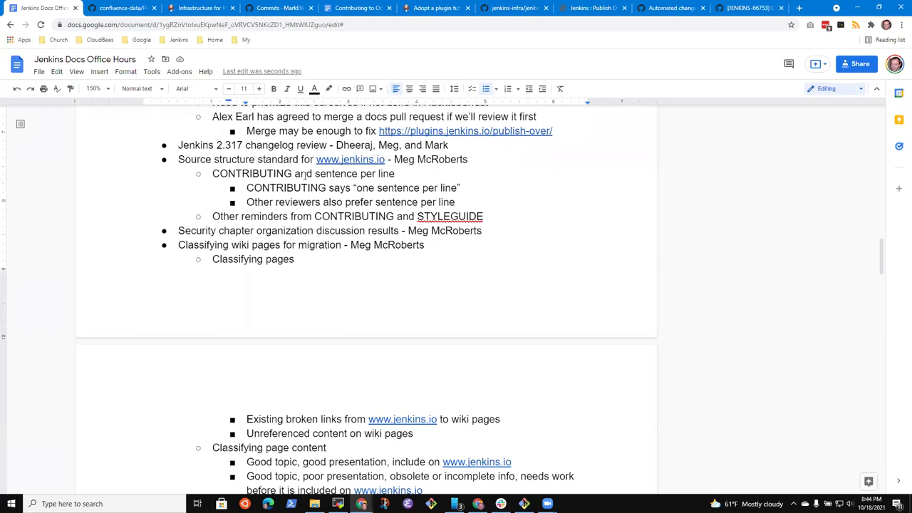
key("Down")
key("Up")
key("Down")
key("End")
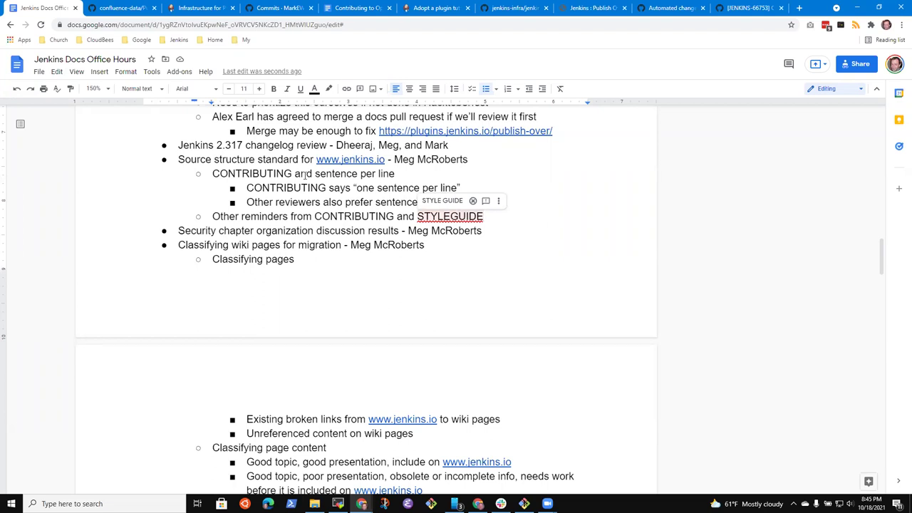
key("Down")
key("Return")
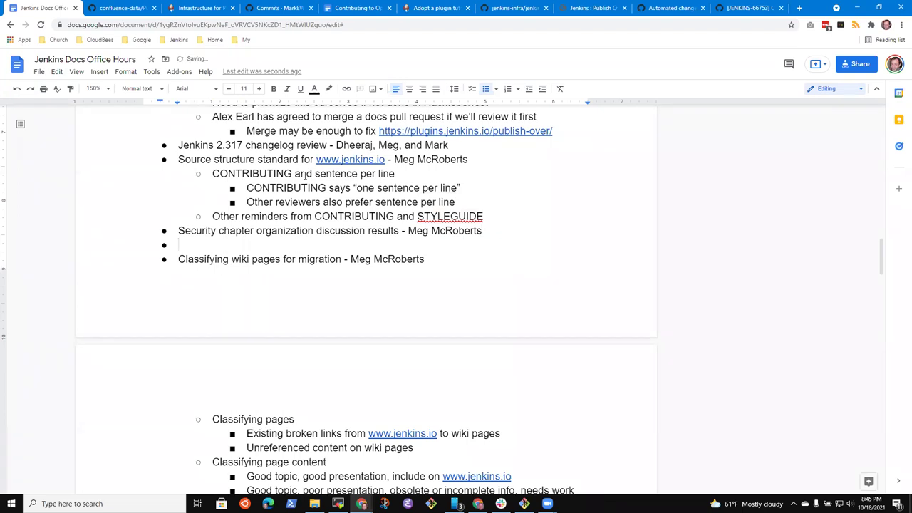
key("BackSpace")
key("BackSpace")
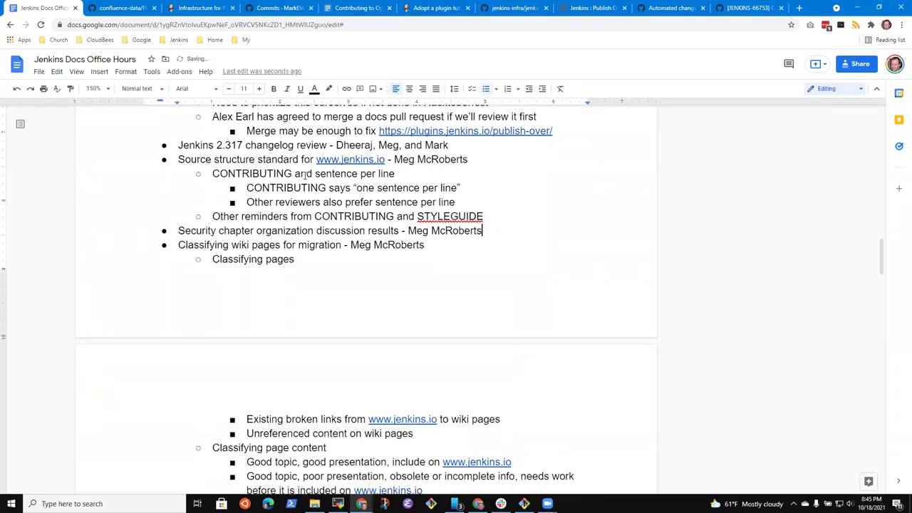
- Move the security chapter organization item to the end of the agenda as a top-level bullet after the review and classification exercise question
key("shift+Down")
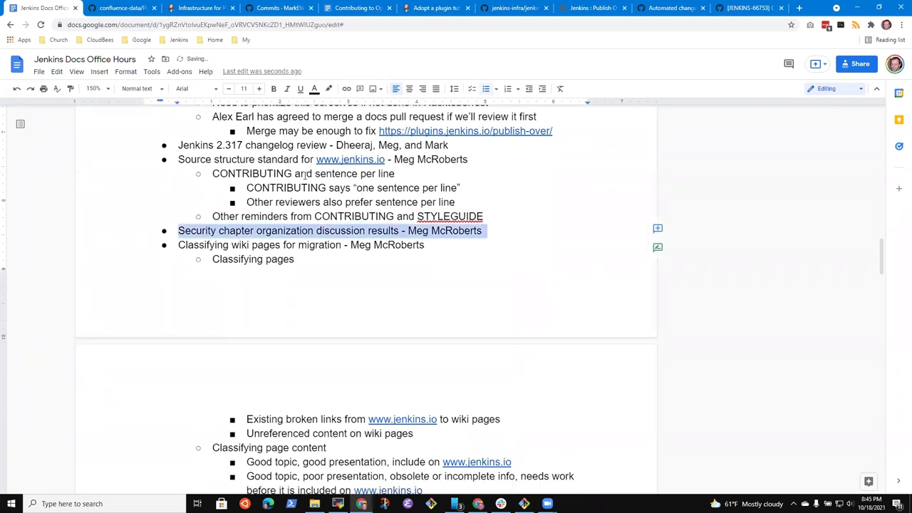
key("BackSpace")
key("Down")
key("Down")
key("Down")
key("Down")
key("Down")
key("Down")
key("Down")
key("Down")
key("Down")
key("Up")
key("Up")
key("Up")
key("Up")
key("Up")
key("Up")
key("Up")
key("Return")
key("shift+Tab")
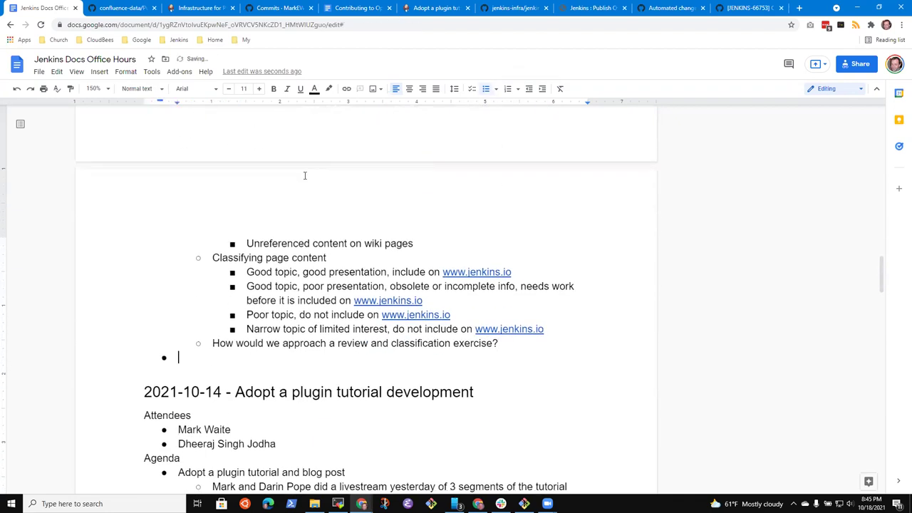
key("ctrl+v")
key("Return")
key("BackSpace")
- Review the reordered agenda from the source structure standard item through the wiki page classification item
key("Up")
key("Up")
key("Up")
key("Up")
key("Up")
key("Up")
key("Up")
key("Up")
key("Up")
key("Up")
key("Up")
key("Up")
key("Up")
key("Up")
key("Up")
key("Up")
key("Up")
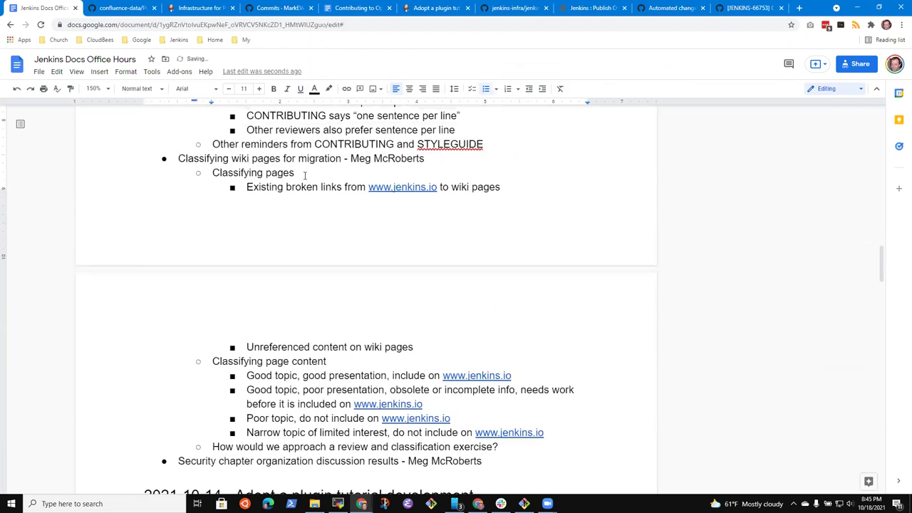
key("Down")
key("Down")
key("Down")
key("Down")
key("Down")
key("Down")
key("Down")
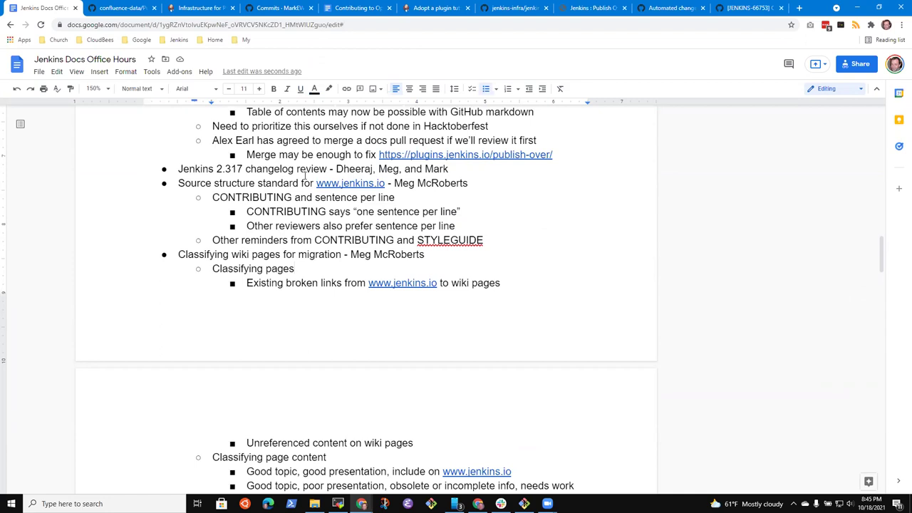
key("Down")
key("Down")
key("Down")
key("Down")
key("Up")
key("Up")
key("Up")
key("Up")
key("Down")
- Examine the "Narrow topic of limited interest" and "Poor topic" categories under Classifying page content
key("End")
key("Down")
key("Down")
key("Down")
key("Down")
key("Down")
key("Down")
key("Down")
key("Home")
key("shift+End")
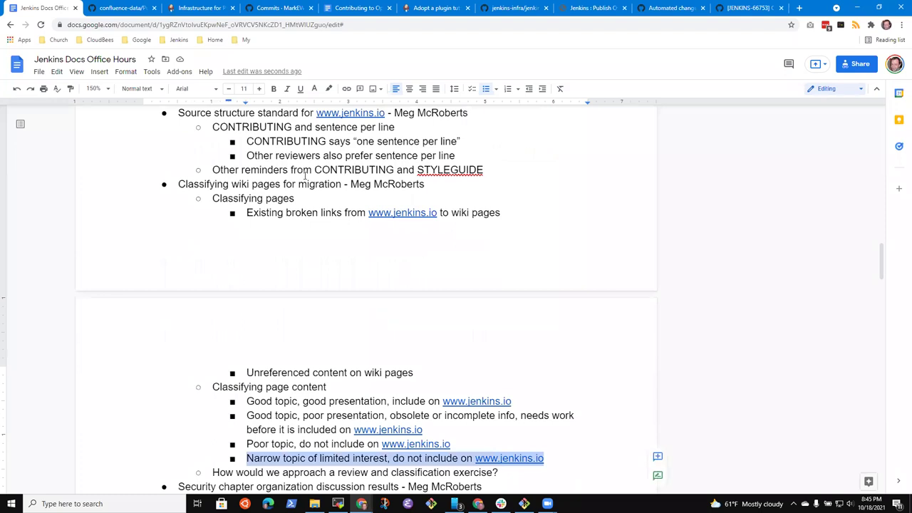
key("Up")
key("Home")
key("shift+End")
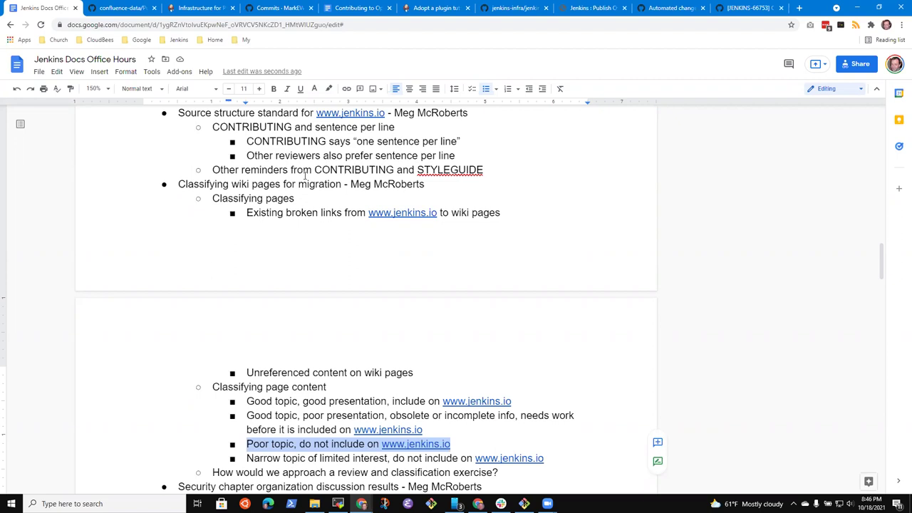
- Add the bullet "Insert comment and author of comment" after the "Narrow topic of limited interest" category under Classifying page content
key("Down")
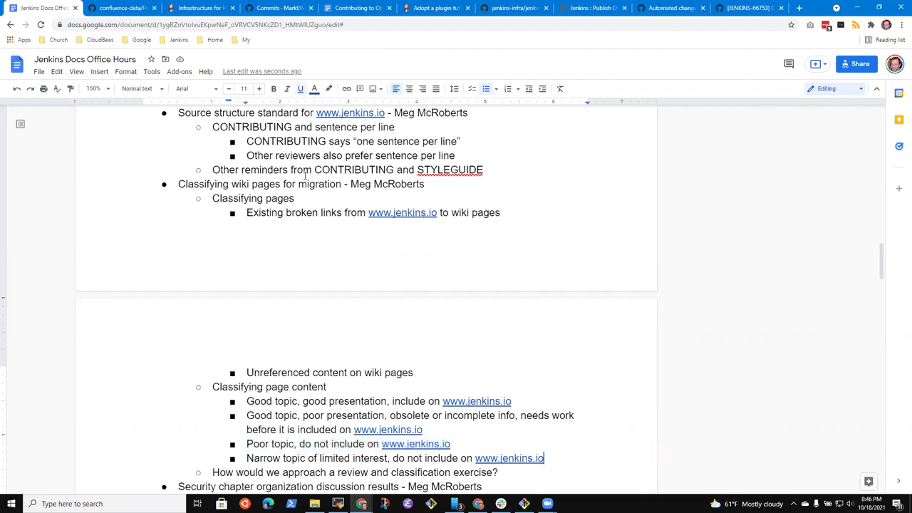
key("End")
key("Return")
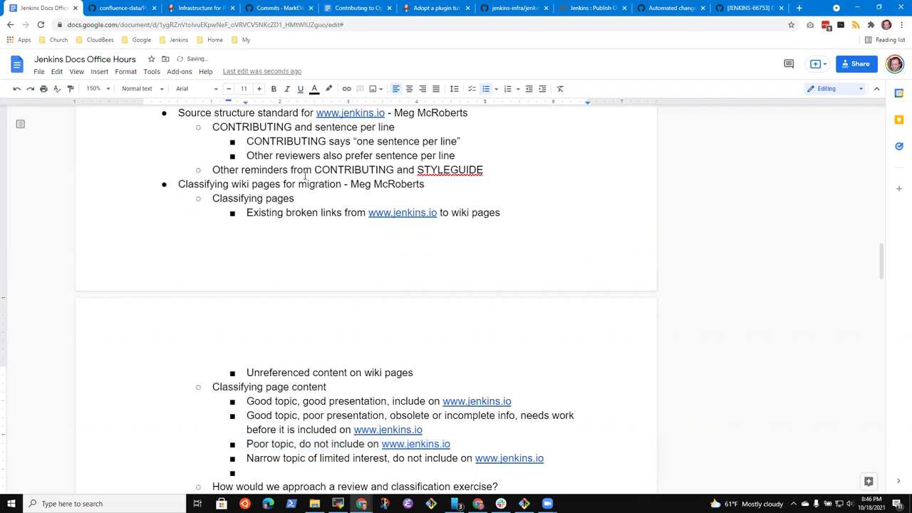
type("Insert comments and a")
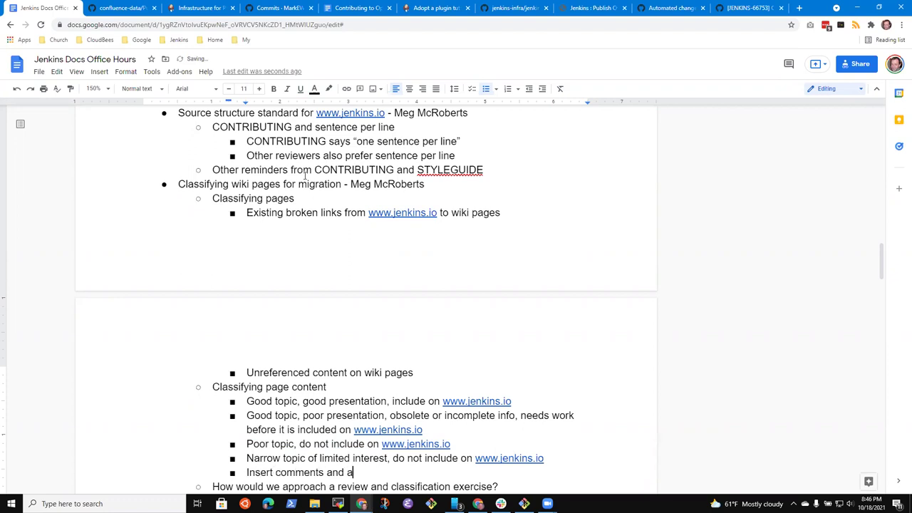
type("ttribution")
key("ctrl+BackSpace")
key("ctrl+BackSpace")
key("ctrl+BackSpace")
type("comment and author of comment")
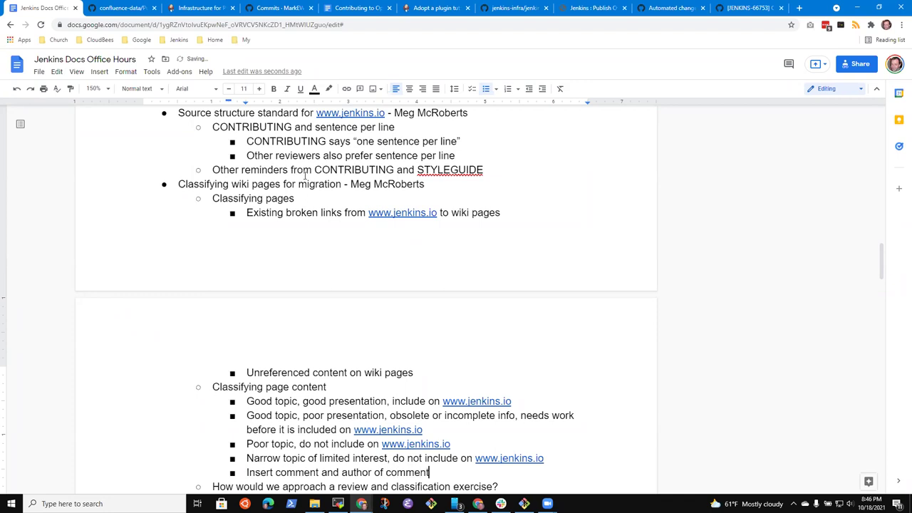
- Extend the comment-and-author bullet with "into the location where the wiki.jenkins.io URL is referenced"
type(" intot he")
key("BackSpace")
key("BackSpace")
key("BackSpace")
key("BackSpace")
type("the location where the wiki.")
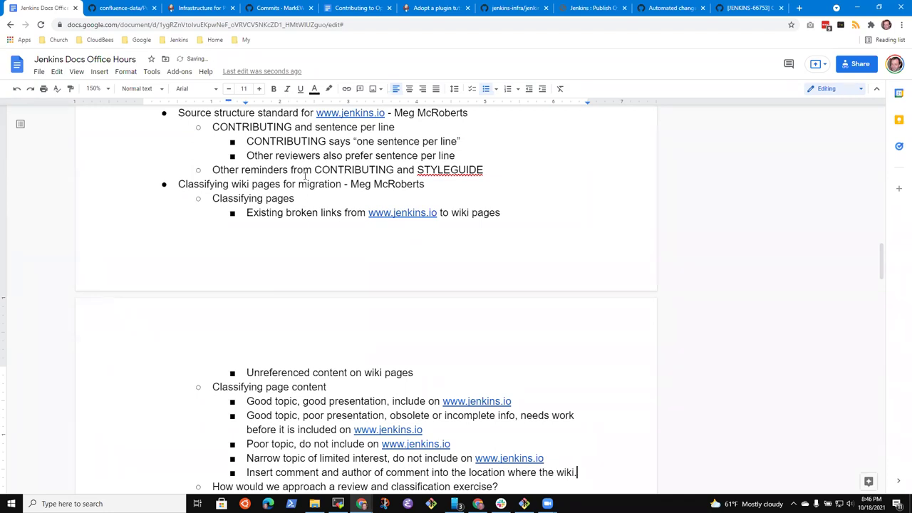
type("jenkins.io U")
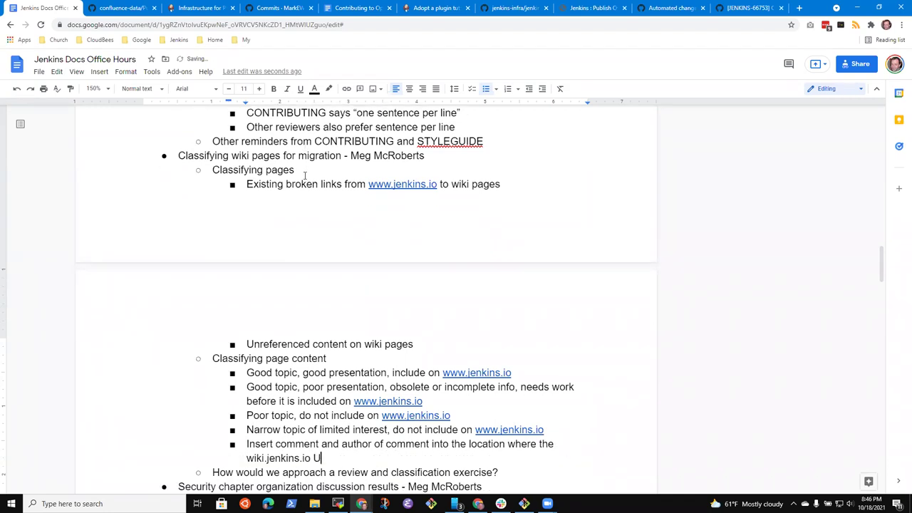
type("RL is referenced")
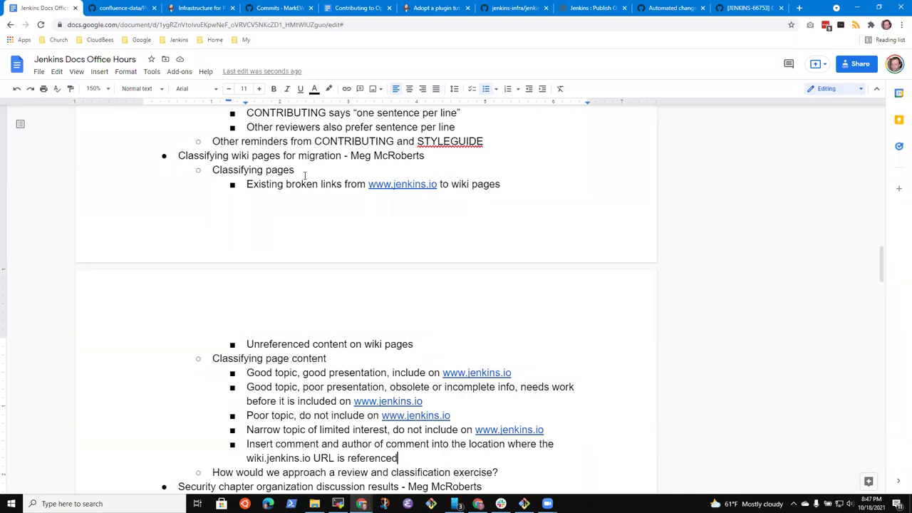
key("Return")
key("Tab")
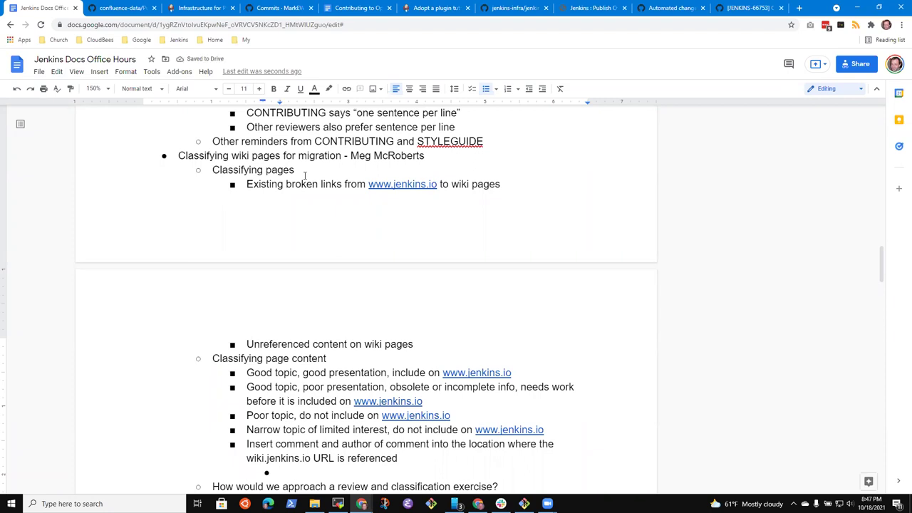
type("Insert an ASCII")
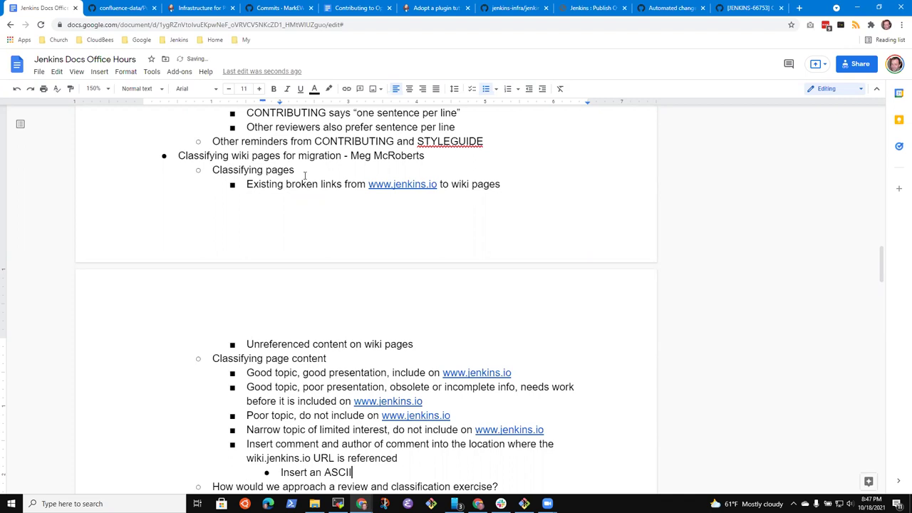
type("Doc comment ( //")
key("BackSpace")
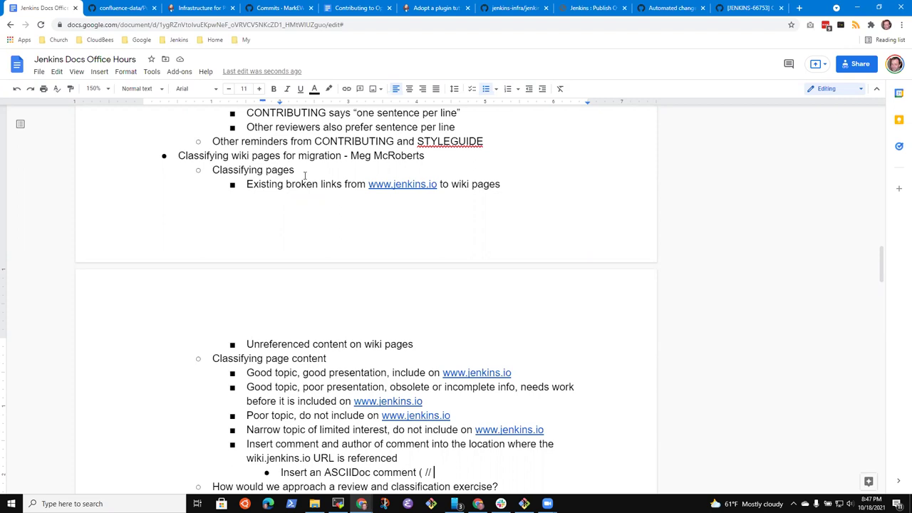
type("https://w")
key("BackSpace")
type("/wiki.jenkins.io/")
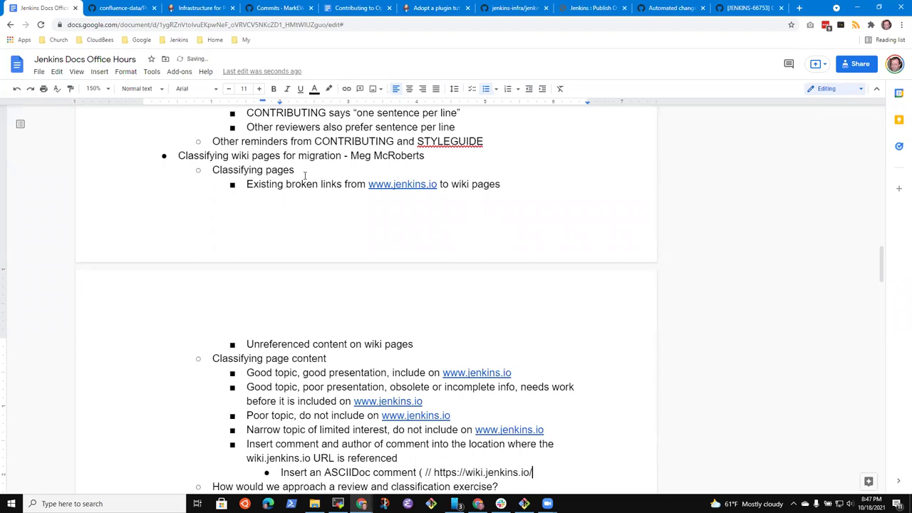
type("JENKINS/Distribut")
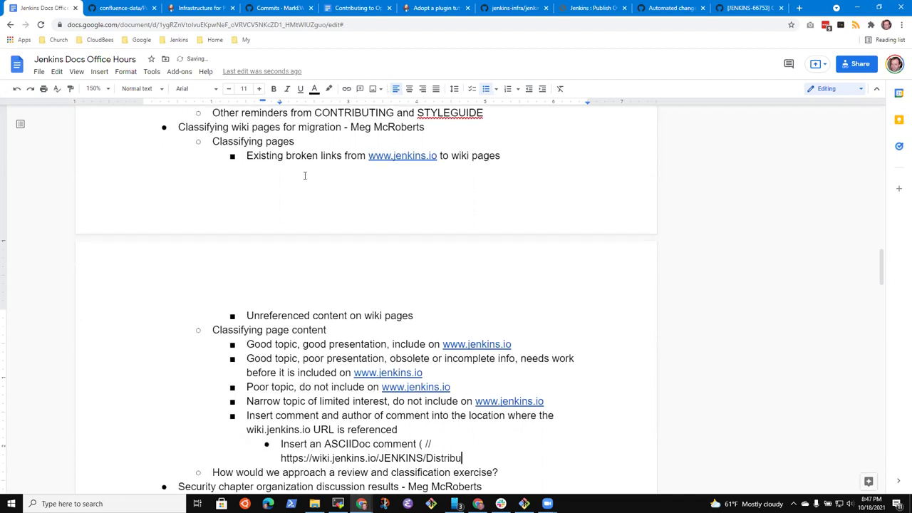
type("ed-Builds is ")
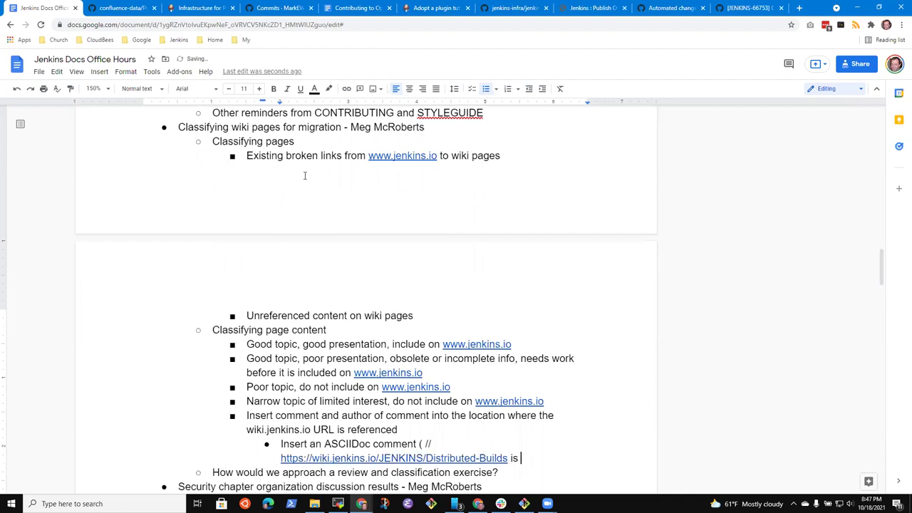
type("flawed but worth ")
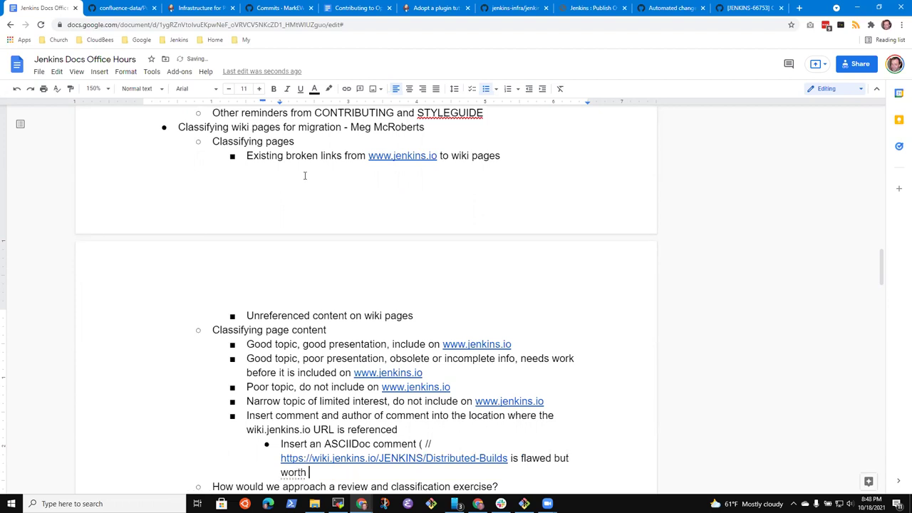
type("rework)")
key("Return")
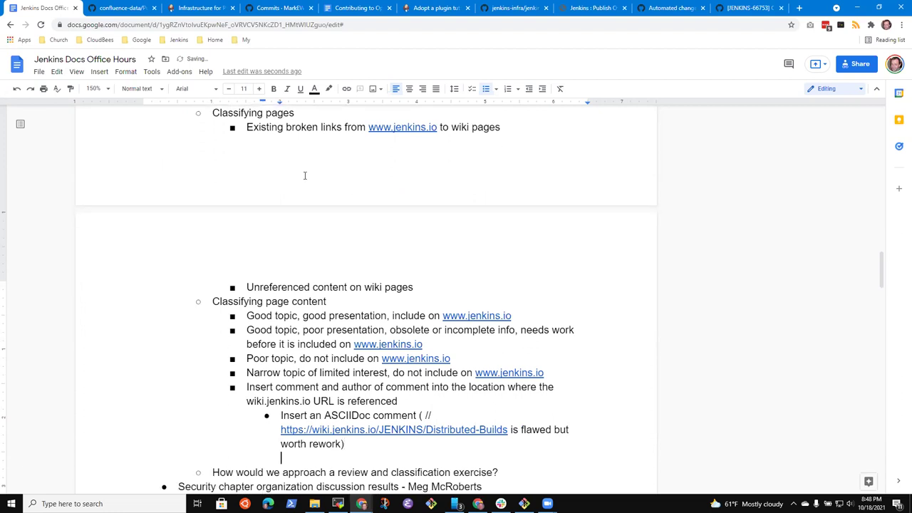
type("( //")
key("Up")
key("Up")
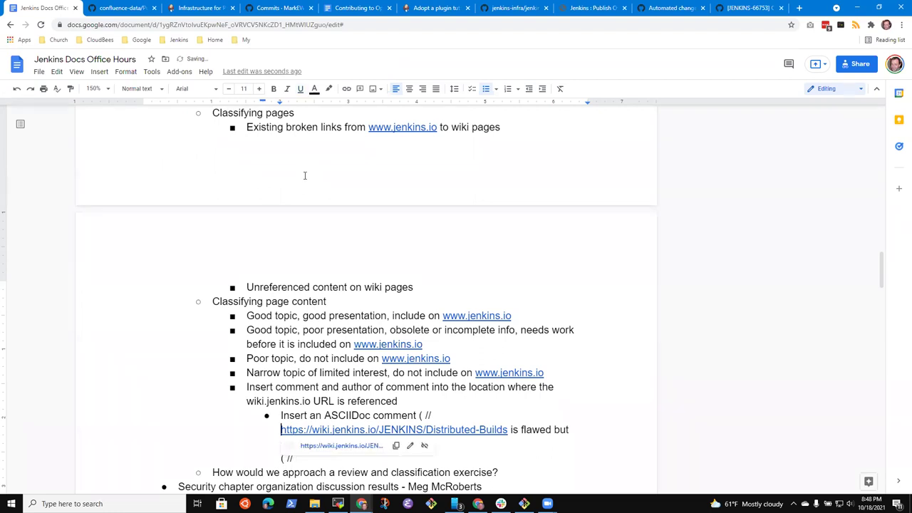
key("Home")
key("shift+Right")
key("shift+Right")
key("shift+Right")
key("shift+Right")
key("shift+Right")
key("shift+Right")
key("shift+Right")
key("shift+Right")
key("shift+Right")
key("shift+Right")
key("shift+Right")
key("shift+Right")
key("shift+Right")
key("shift+Right")
key("shift+Right")
key("shift+Right")
key("shift+Right")
key("shift+Right")
key("shift+Right")
key("shift+Right")
key("shift+Right")
key("shift+Right")
key("shift+Right")
key("shift+Right")
key("shift+Right")
key("shift+Right")
key("shift+Right")
key("shift+Right")
key("shift+Right")
key("shift+Right")
key("shift+Right")
key("ctrl+c")
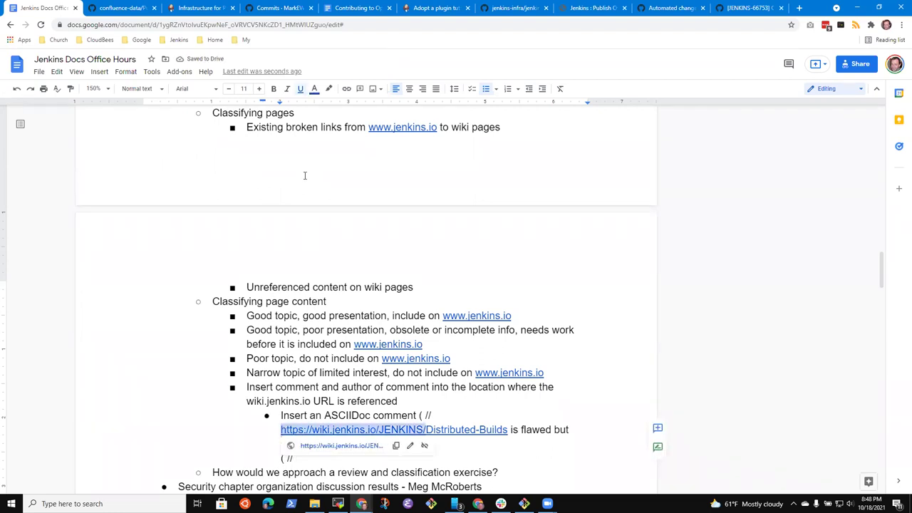
key("Down")
key("Down")
key("ctrl+v")
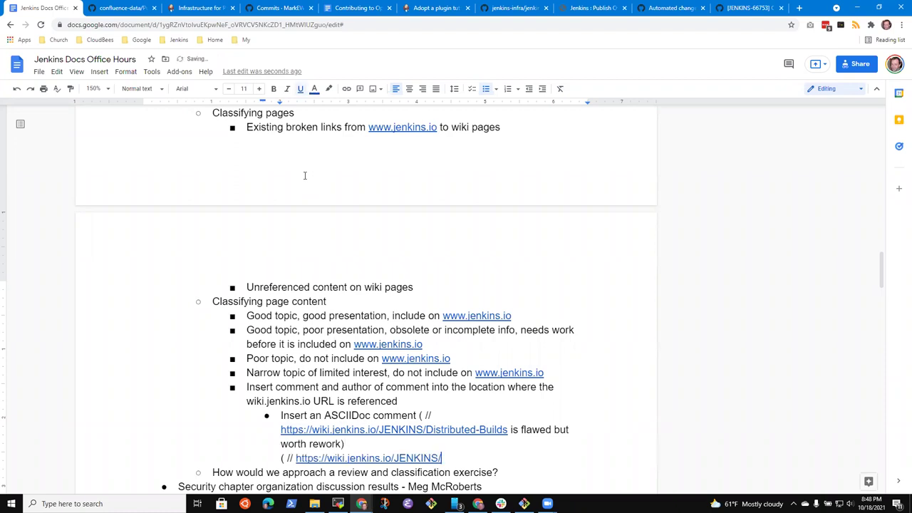
type("Rubbish is rubbish ")
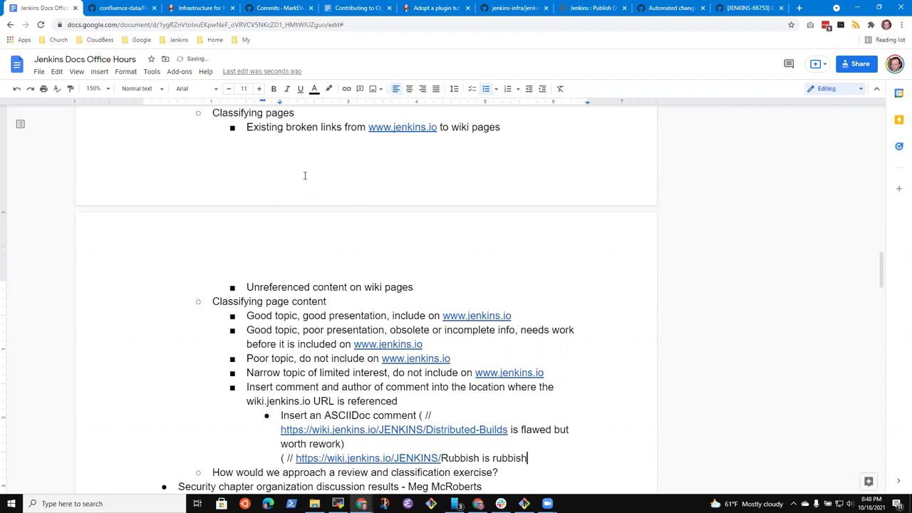
type(")")
key("ctrl+Left")
key("ctrl+Left")
key("ctrl+Left")
key("ctrl+shift+Left")
key("ctrl+shift+Left")
key("ctrl+shift+Left")
key("ctrl+shift+Left")
key("ctrl+shift+Left")
key("ctrl+shift+Left")
key("ctrl+shift+Left")
key("ctrl+shift+Left")
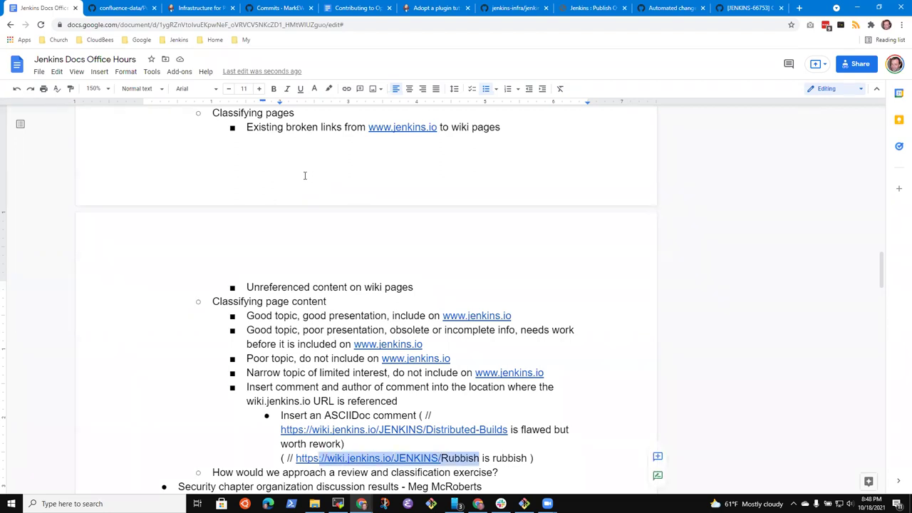
key("ctrl+k")
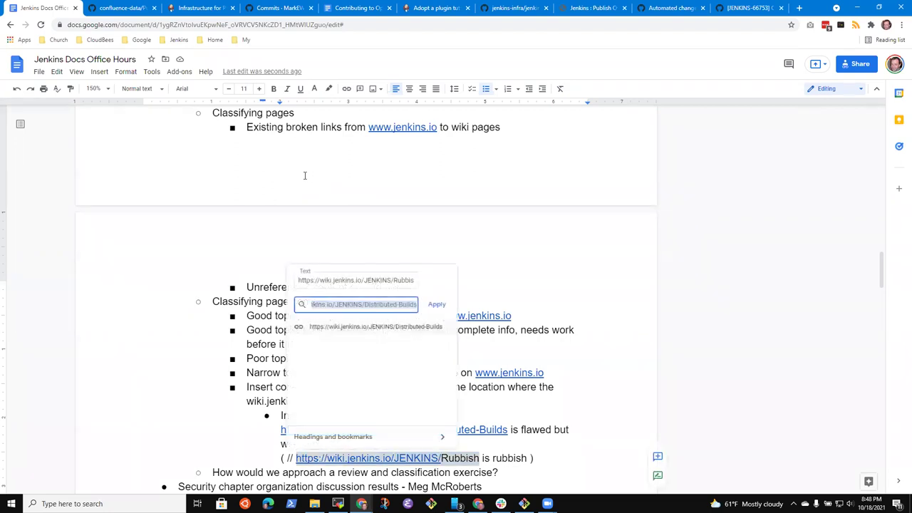
key("End")
key("ctrl+shift+Left")
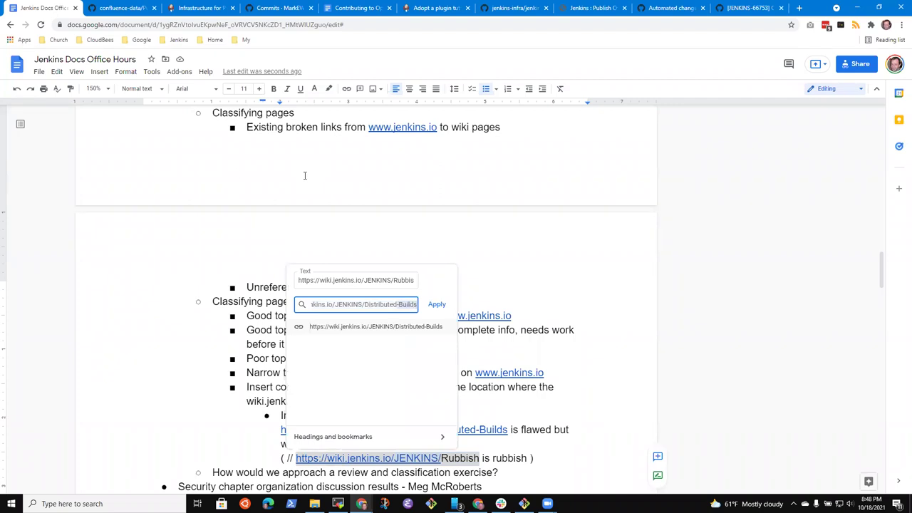
key("ctrl+shift+Left")
type("Rubbish")
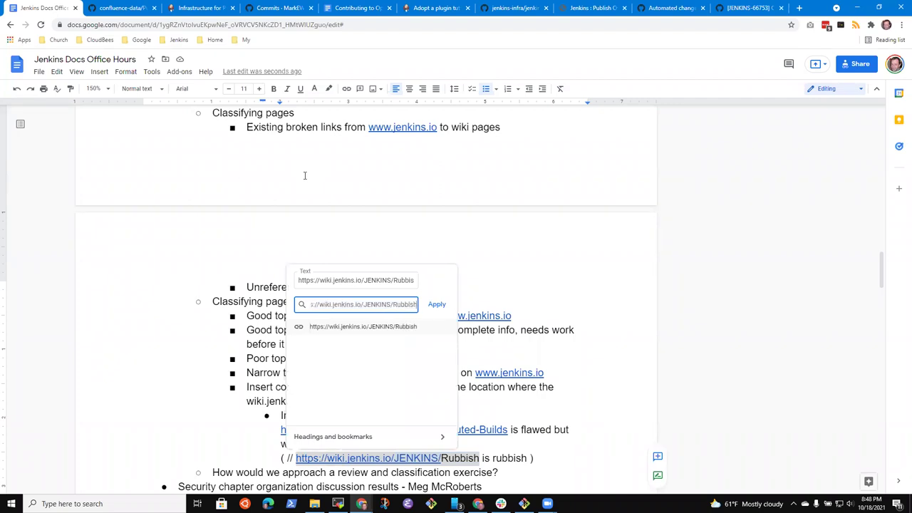
key("Return")
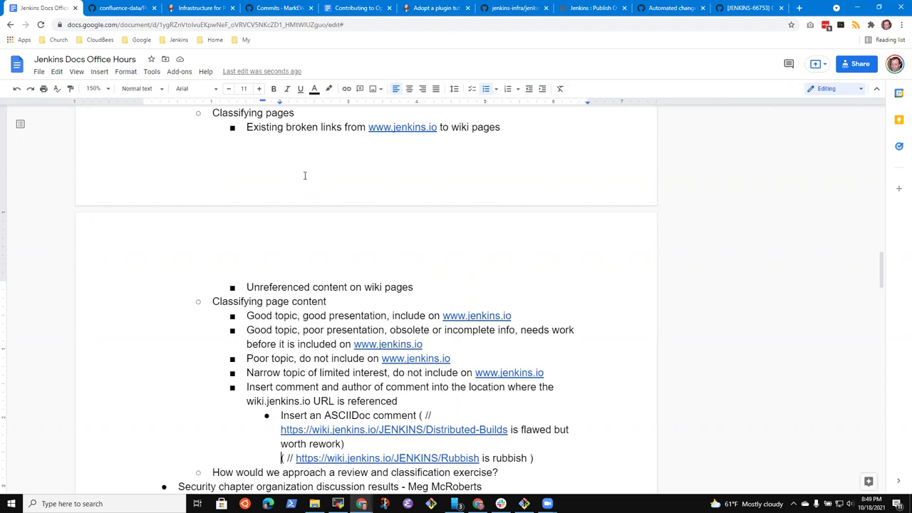
- Append "full rewrite" after "is rubbish," in the Rubbish example comment
key("shift+Down")
key("Up")
key("Down")
key("End")
key("Left")
key("Left")
type(", needs")
key("ctrl+BackSpace")
type("incomplete")
key("ctrl+BackSpace")
type("full rewrite")
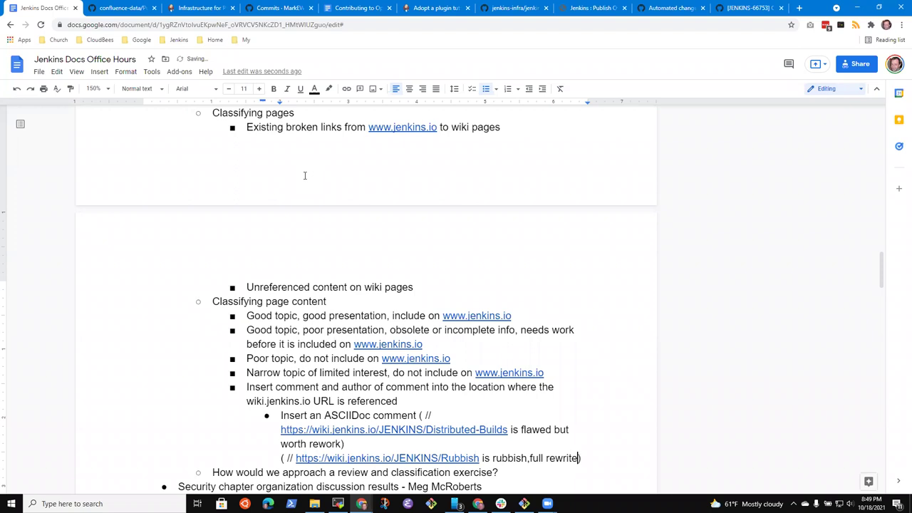
- Reword the remark after the Rubbish URL to read "is irrelevant"
key("ctrl+Left")
key("ctrl+Left")
key("ctrl+Right")
key("ctrl+Right")
key("ctrl+shift+Left")
key("ctrl+shift+Left")
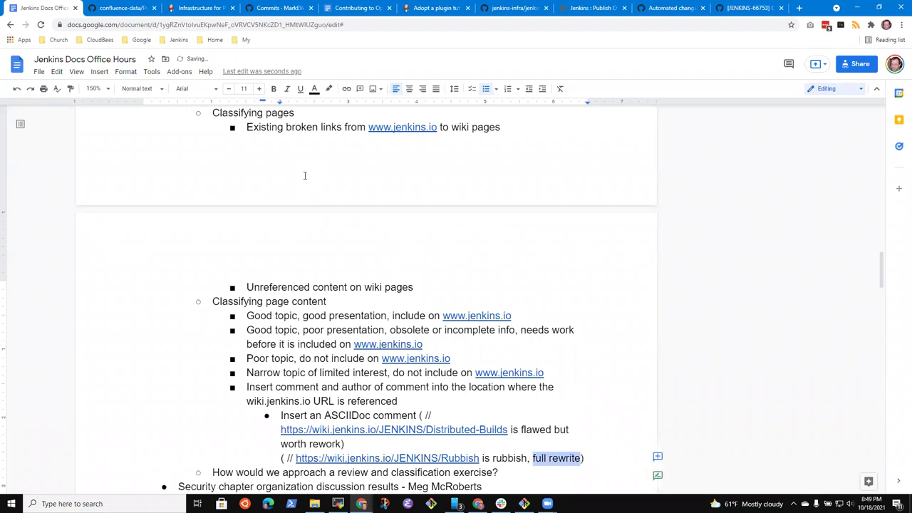
type("delet")
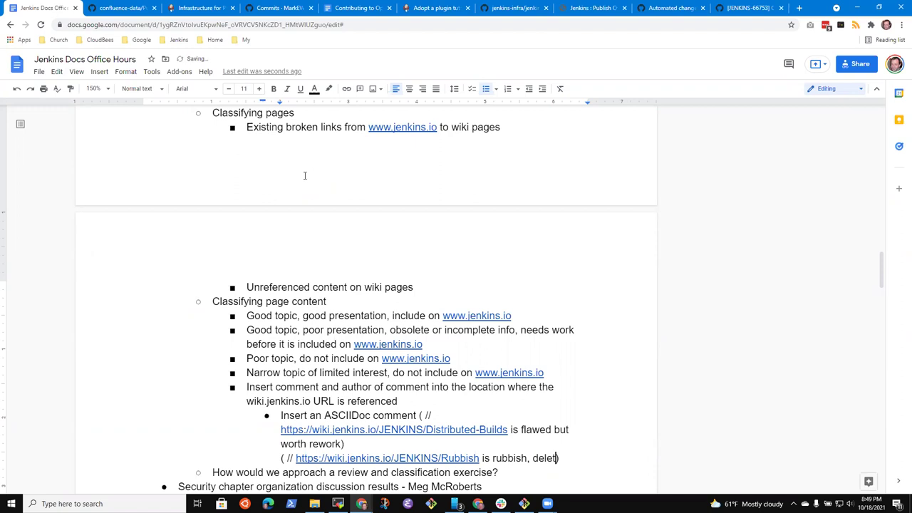
key("BackSpace")
key("BackSpace")
key("BackSpace")
key("BackSpace")
key("BackSpace")
type("in")
type("relevant")
key("ctrl+Left")
key("ctrl+shift+Left")
key("BackSpace")
key("End")
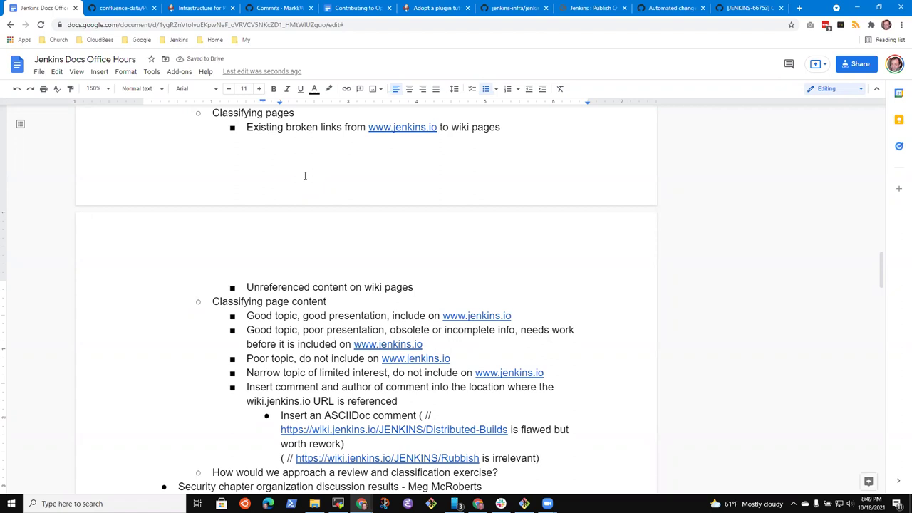
- Move the Distributed-Builds example onto its own line below "Insert an ASCIIDoc comment" within the same bullet
key("Left")
key("Up")
key("Up")
key("Left")
key("Left")
key("Left")
key("Left")
key("shift+Return")
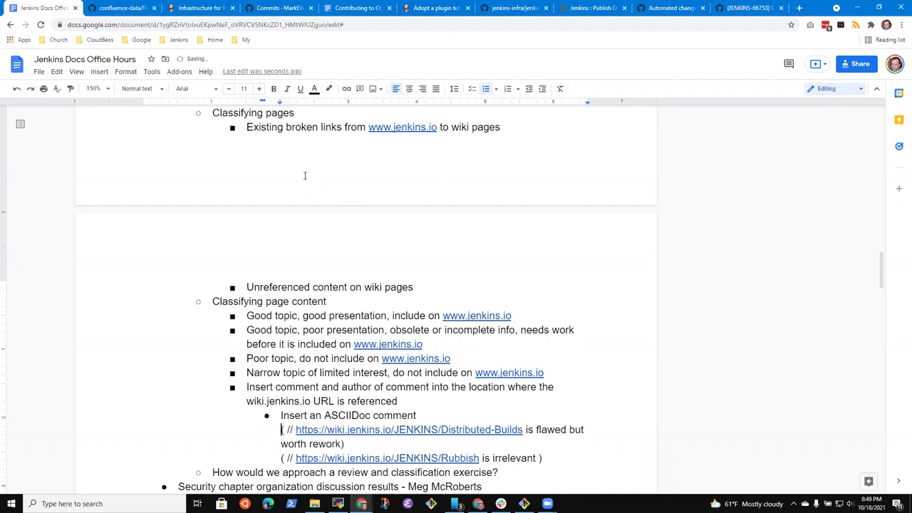
- Insert "topic" before "is irrelevant" in the Rubbish example comment
key("Down")
key("Down")
key("ctrl+Left")
key("ctrl+Left")
type("topic")
- Insert "topic is good, content" before "is flawed but worth rework" in the Distributed-Builds example
key("Up")
key("Up")
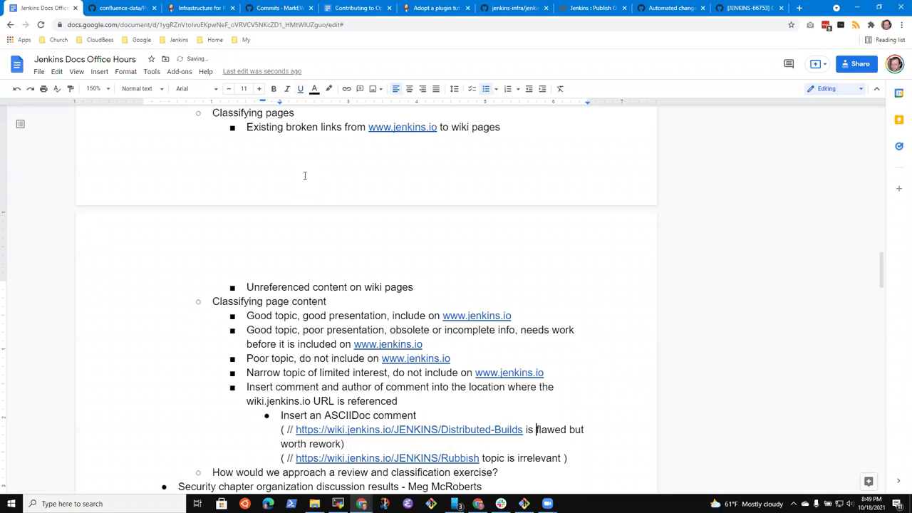
key("ctrl+Right")
type("topic is good, ")
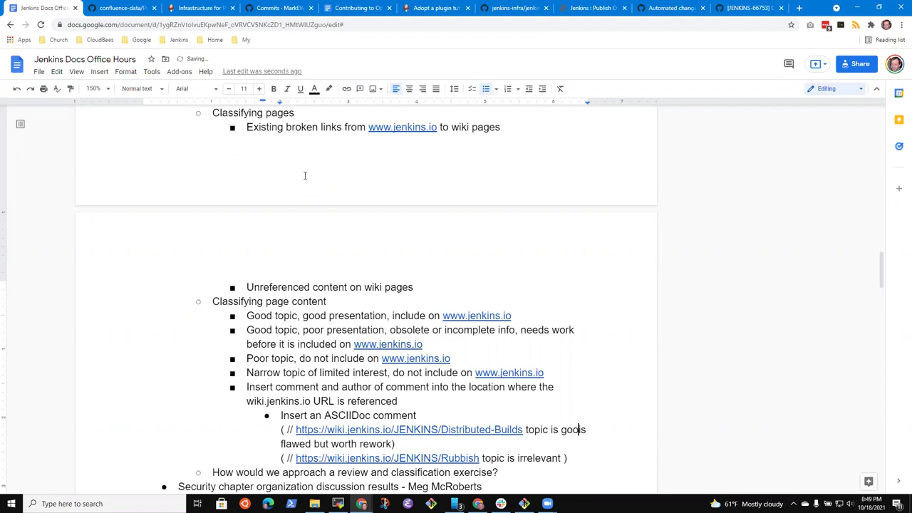
type("content")
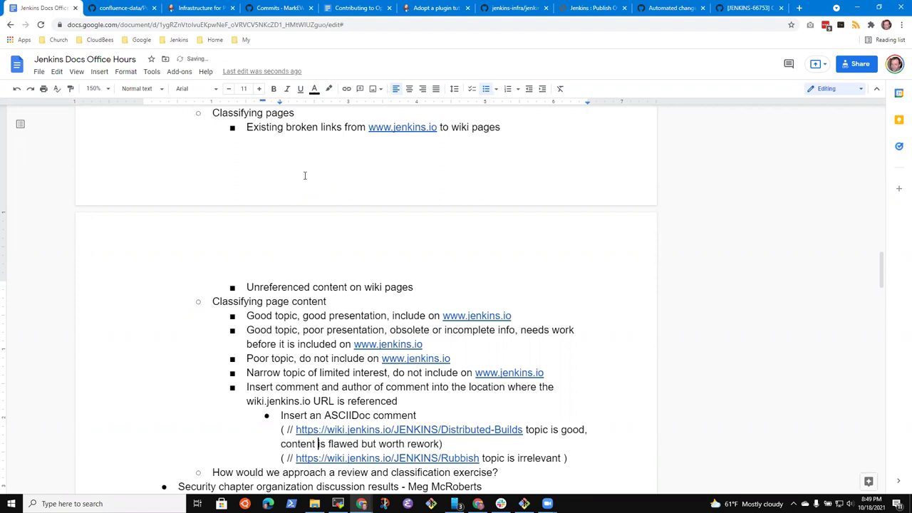
key("ctrl+shift+Right")
key("Right")
key("ctrl+Left")
- Duplicate the Distributed-Builds example comment directly below "Insert an ASCIIDoc comment"
key("Up")
key("Home")
key("shift+End")
key("shift+Down")
key("ctrl+c")
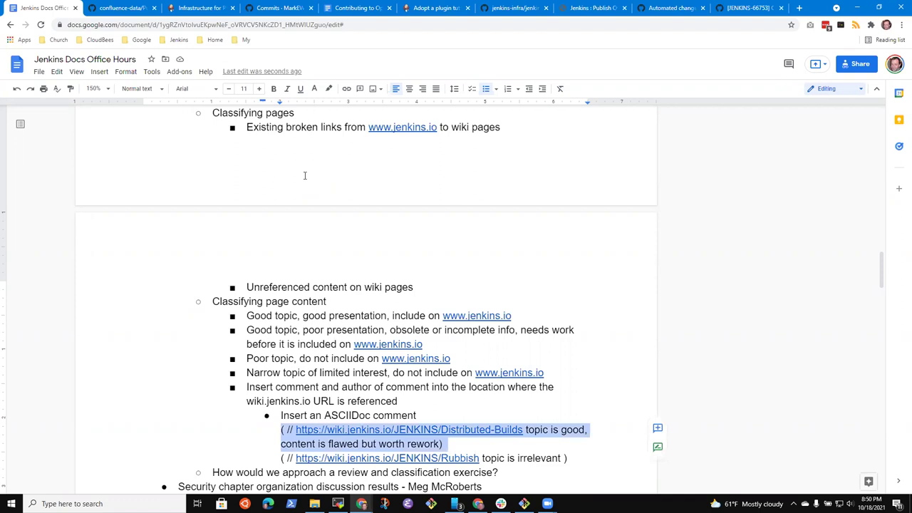
key("Left")
key("Return")
key("Up")
key("ctrl+v")
key("Return")
- Replace "Distributed-Builds" with "ABC" in the URL of the first example comment
key("Up")
key("Up")
key("Right")
key("Right")
key("Right")
key("Right")
key("Right")
key("Right")
key("Right")
key("Right")
key("Right")
key("Right")
key("Right")
key("Right")
key("Right")
key("Right")
key("Right")
key("Right")
key("Right")
key("Right")
key("Right")
key("Right")
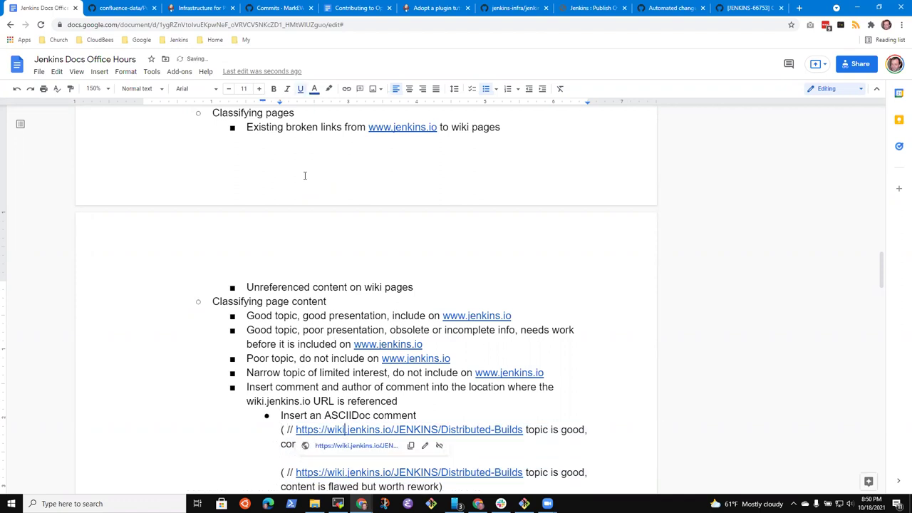
key("Right")
key("Right")
key("Right")
key("Right")
key("Right")
key("Right")
key("Right")
key("Right")
key("Right")
key("Right")
key("Right")
key("shift+Right")
key("shift+Right")
key("shift+Right")
key("shift+Right")
key("shift+Right")
key("shift+Right")
key("shift+Right")
key("shift+Right")
key("shift+Right")
key("shift+Right")
key("shift+Right")
key("shift+Right")
key("shift+Right")
key("shift+Right")
key("shift+Right")
key("shift+Right")
key("shift+Right")
key("shift+Right")
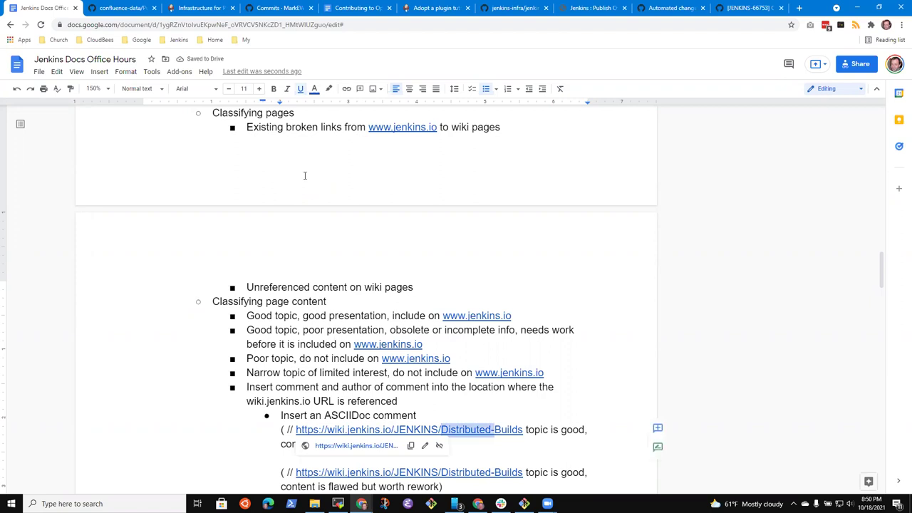
type("ABC")
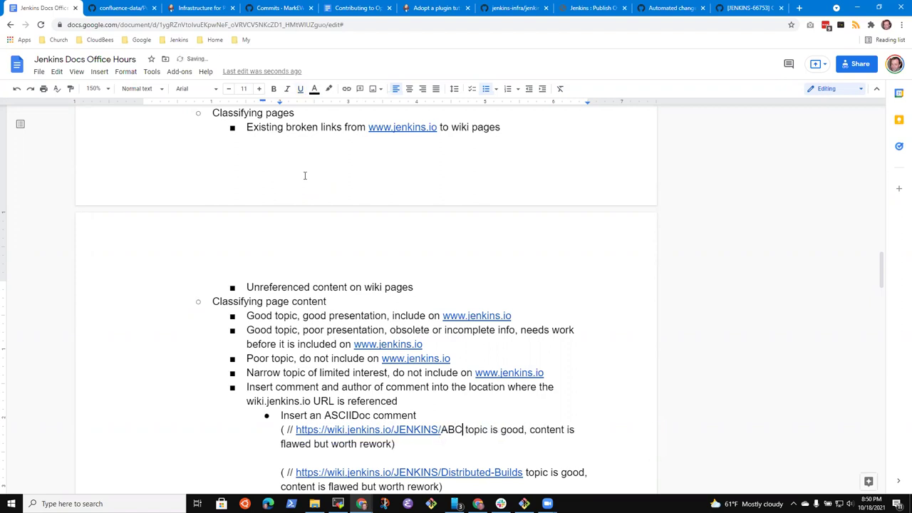
- Replace "flawed but worth rework" with "good" in the ABC example and remove the blank line below it
key("Right")
key("Right")
key("Right")
key("Right")
key("Right")
key("Right")
key("Right")
key("Right")
key("Right")
key("Right")
key("Right")
key("Right")
key("Right")
key("Right")
key("Right")
key("Right")
key("Right")
key("Right")
key("Right")
key("Right")
key("shift+Right")
key("shift+Right")
key("shift+Right")
key("shift+Right")
key("shift+Right")
key("shift+Right")
key("shift+Right")
key("shift+Right")
key("shift+Right")
key("shift+Right")
key("shift+Right")
key("shift+Right")
key("shift+Right")
key("shift+Right")
key("shift+Right")
key("shift+Right")
key("shift+Right")
key("shift+Right")
key("shift+Right")
key("shift+Right")
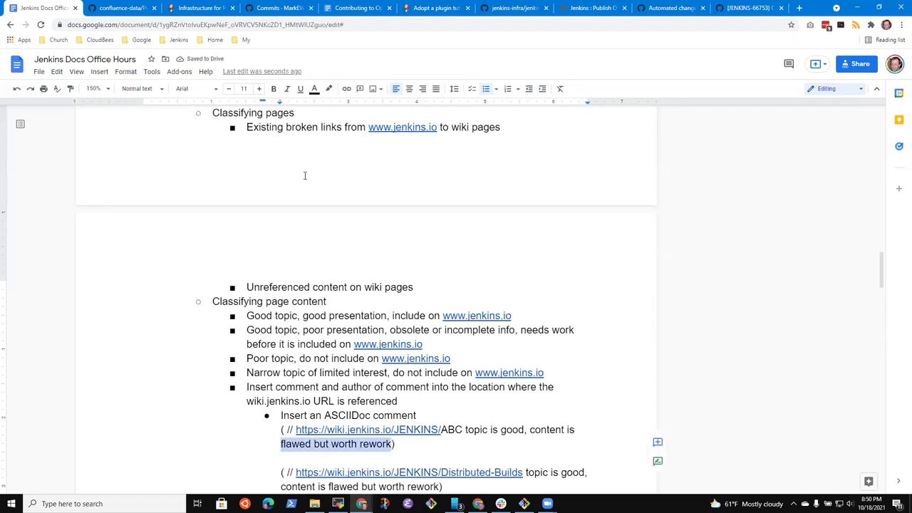
type("good")
key("Down")
key("Delete")
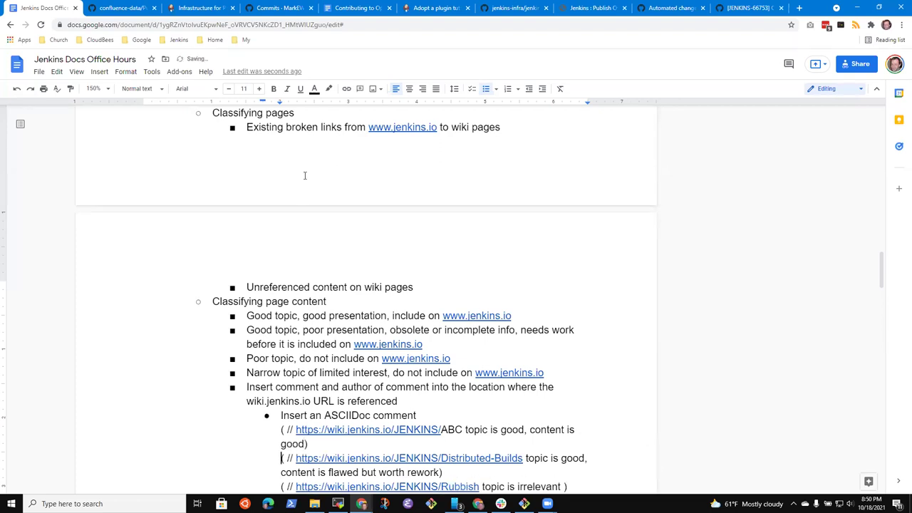
- Reword the ABC example's remark to read "topic & content are good"
key("Up")
key("Up")
key("End")
key("ctrl+Left")
key("ctrl+Left")
key("ctrl+shift+Left")
key("ctrl+shift+Left")
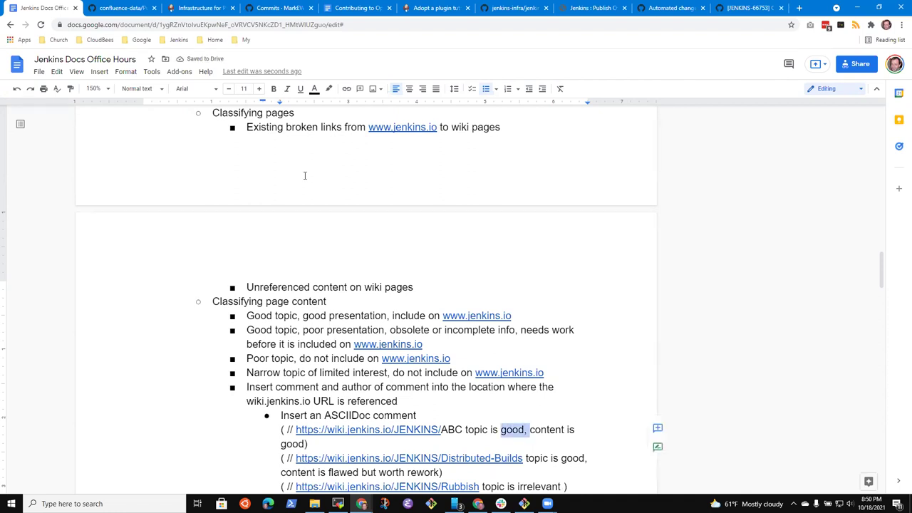
type("&")
key("End")
key("ctrl+Left")
key("ctrl+Left")
key("BackSpace")
key("BackSpace")
type("are")
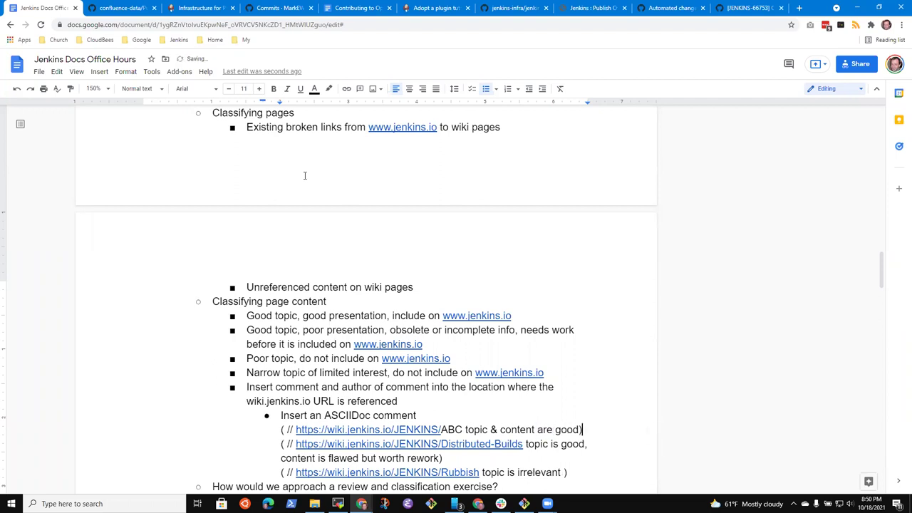
- Insert a space before the closing parenthesis of the ABC and Distributed-Builds example comments
key("End")
key("Left")
key("Left")
key("Down")
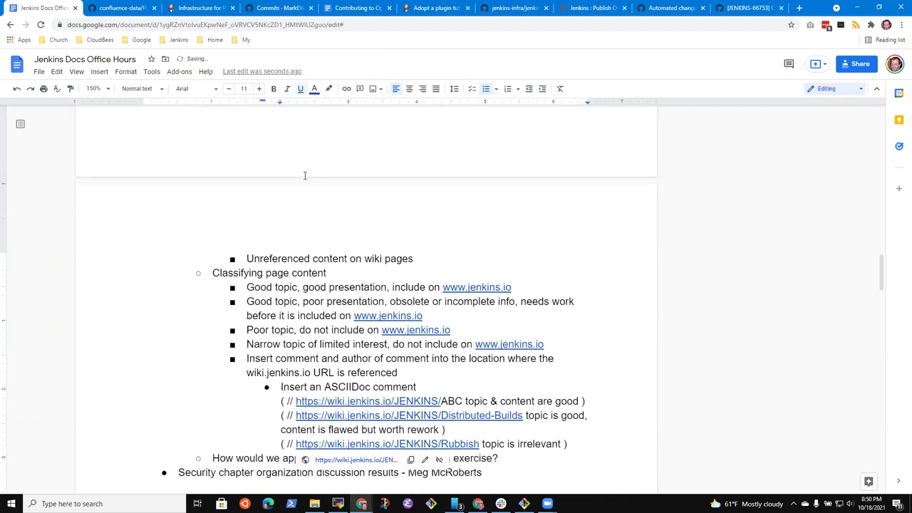
key("Up")
key("Up")
key("Up")
key("Up")
key("Up")
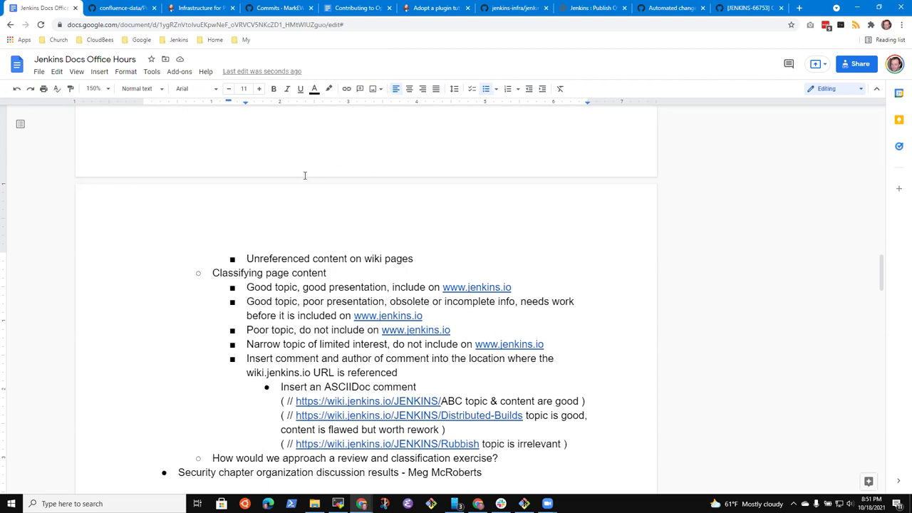
key("Up")
key("Down")
key("Down")
key("Down")
key("Down")
key("Down")
key("Down")
key("Down")
key("Up")
key("Down")
key("Up")
key("Up")
key("Down")
key("End")
key("Up")
key("Up")
key("Up")
key("Up")
key("Home")
key("shift+End")
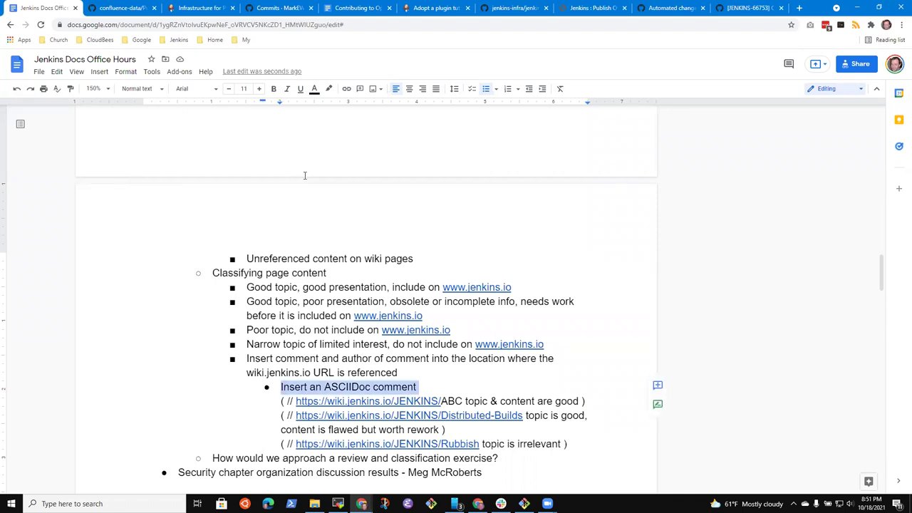
- Add an empty bullet one level up, directly below the Rubbish example comment
key("Down")
key("Down")
key("Down")
key("Down")
key("End")
key("Return")
key("shift+Tab")
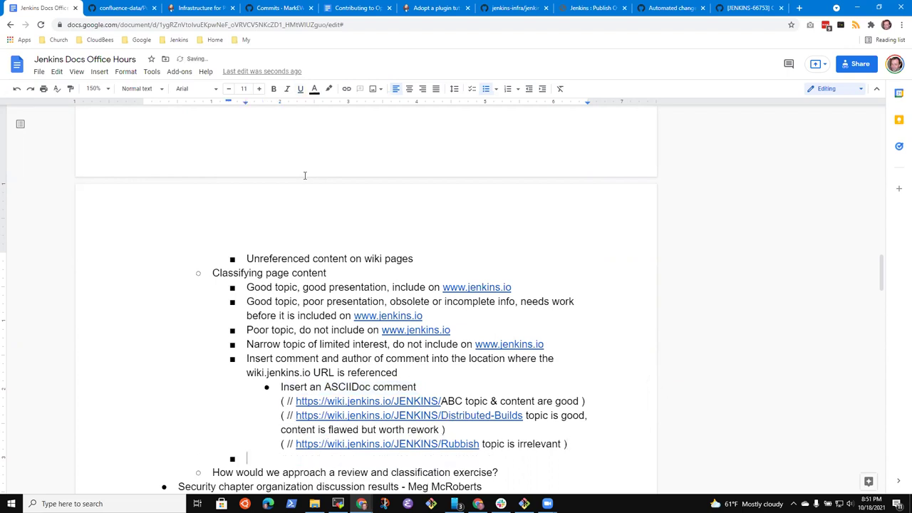
key("Up")
key("Up")
key("Up")
key("Up")
key("Up")
key("Up")
key("Up")
key("ctrl+Right")
type("www.jk")
key("BackSpace")
type("enkin")
key("BackSpace")
key("BackSpace")
key("BackSpace")
key("BackSpace")
key("BackSpace")
type("enkins.io")
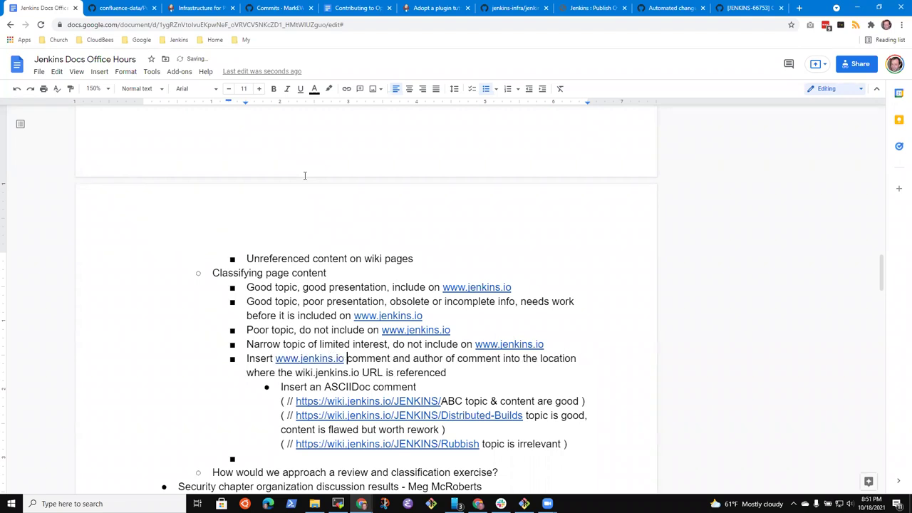
- Start the empty bullet with "Annotate the confluence-data files with the same type of"
key("Down")
key("Down")
key("Down")
key("Down")
key("Down")
key("Down")
key("Down")
type("Annotate")
key("ctrl+shift+Left")
key("BackSpace")
type("Annotate ")
type("the ")
type("source repos")
key("ctrl+BackSpace")
key("ctrl+BackSpace")
key("ctrl+BackSpace")
type("the confluence-data ")
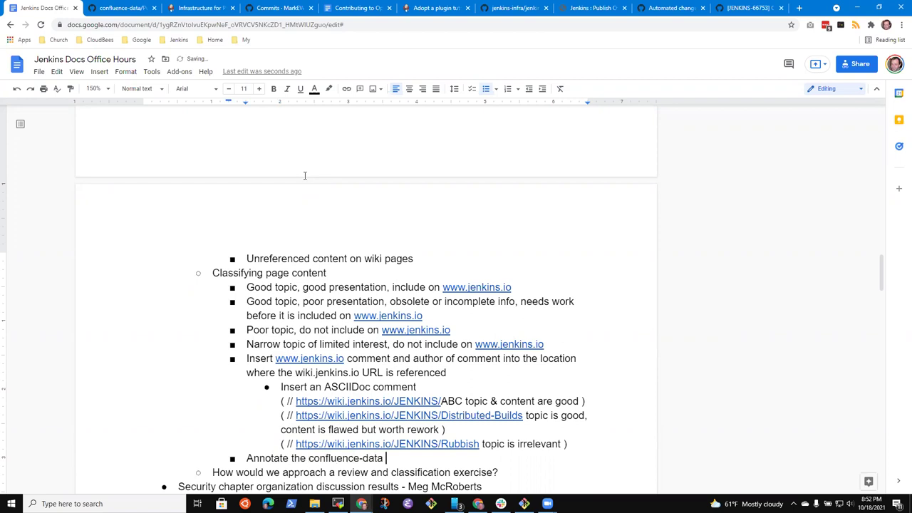
type("files with the same type of ")
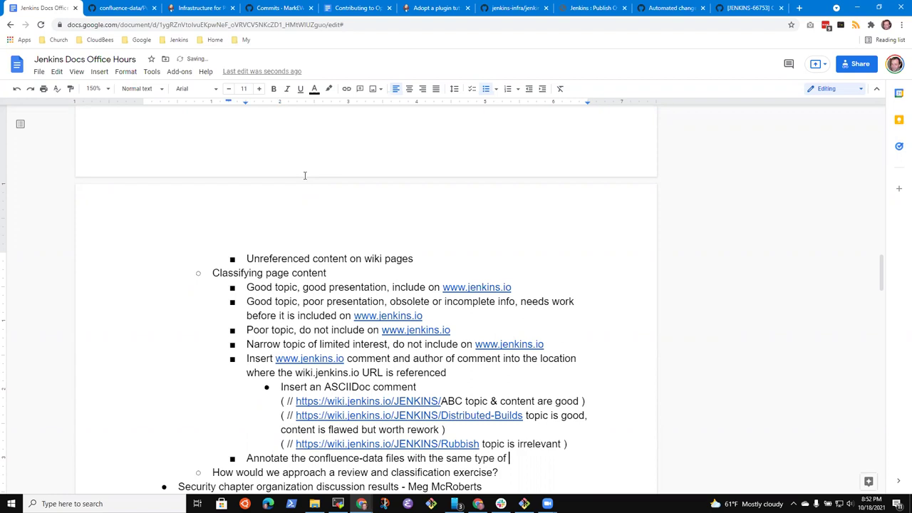
- Complete the annotation bullet with "info (over 2500 files to review)"
type("inform")
key("BackSpace")
key("BackSpace")
type("(ab")
key("BackSpace")
key("BackSpace")
type("over 2500 files to re")
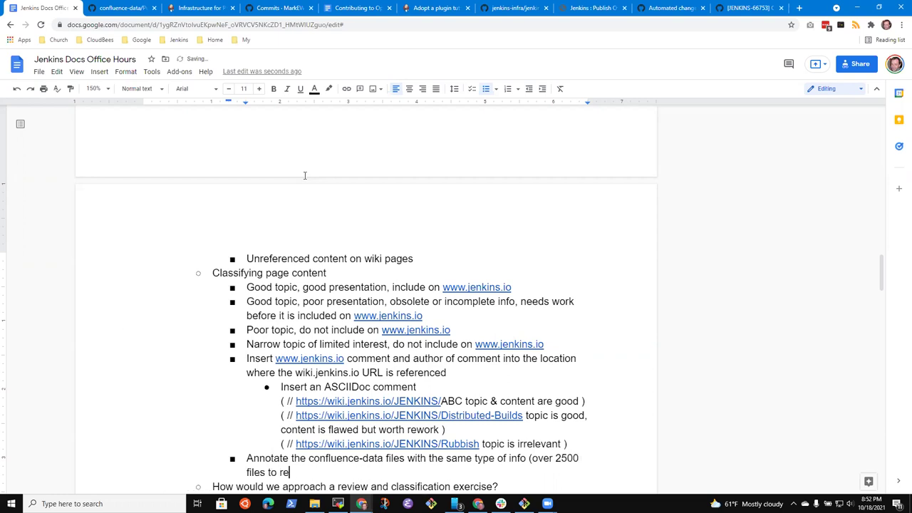
type("view)")
- Add a nested bullet reading "Could insert the same annotation as an HTML comment"
key("Return")
key("Tab")
type("Could insert ")
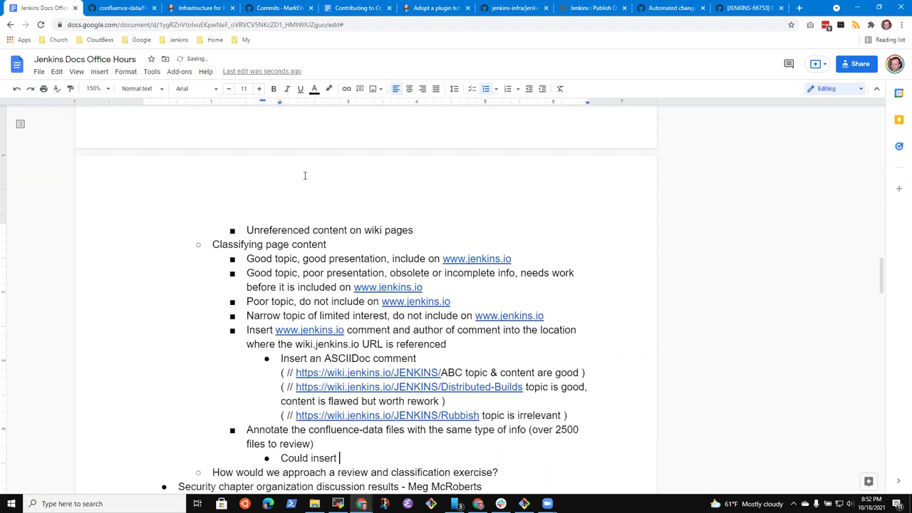
type("the same annotation ")
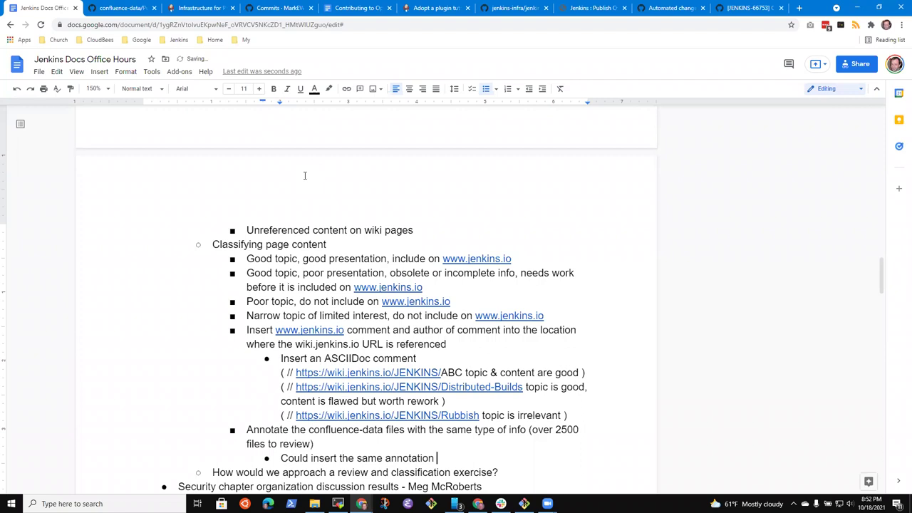
type("as an HTML comment")
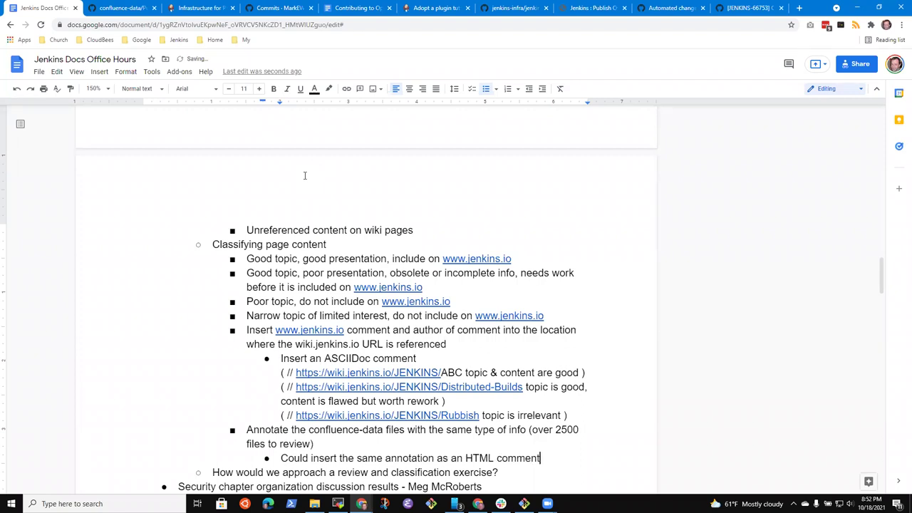
- Add the sample line "<!-- something here -->" within the HTML comment bullet
key("shift+Return")
type("<!-- somethi")
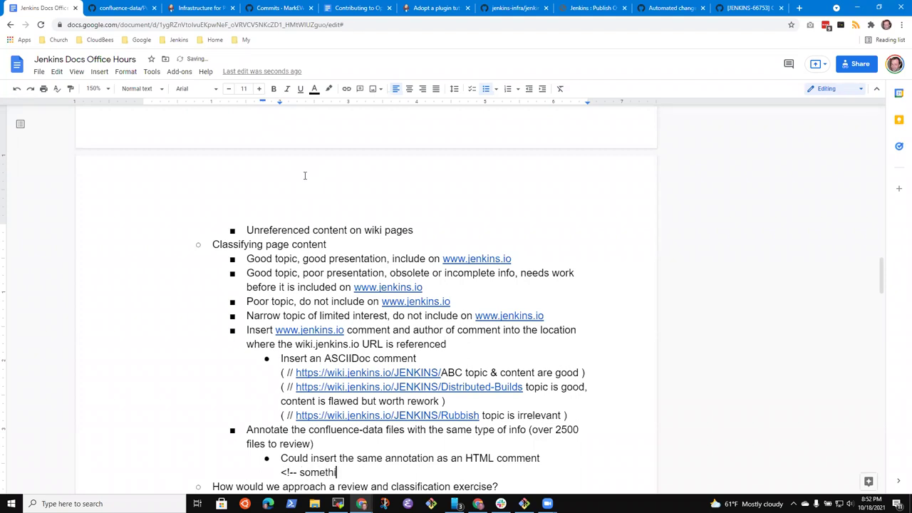
type("ng here -->")
key("Up")
key("Down")
key("End")
key("Up")
key("Down")
key("Down")
key("shift+Home")
key("End")
scroll(304, 175, "down", 1)
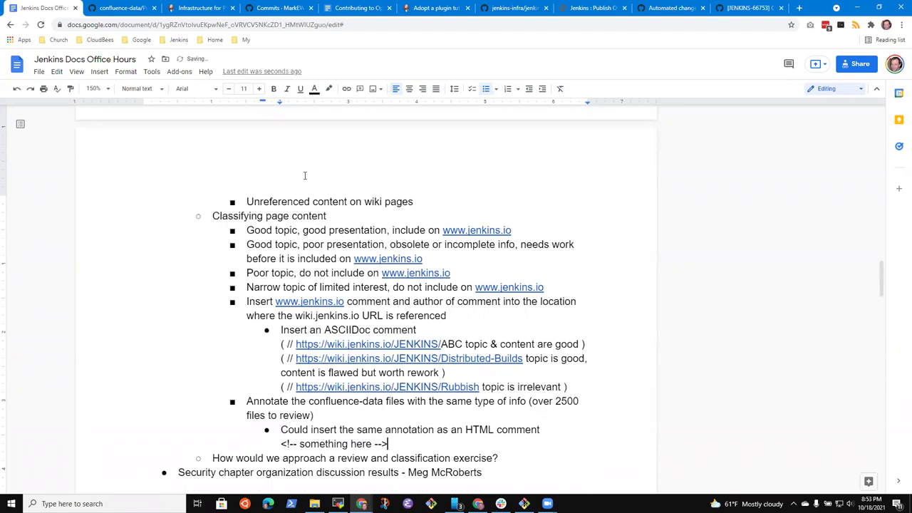
- Add a bullet at the same level asking "Should we insert a classification comment into each of the confluence data files?"
key("Return")
type("Should")
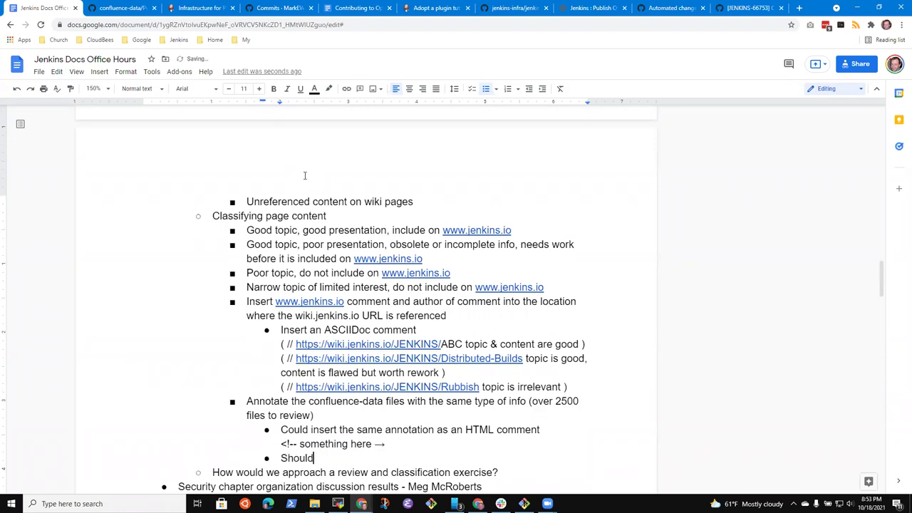
type(" we insert a classification co")
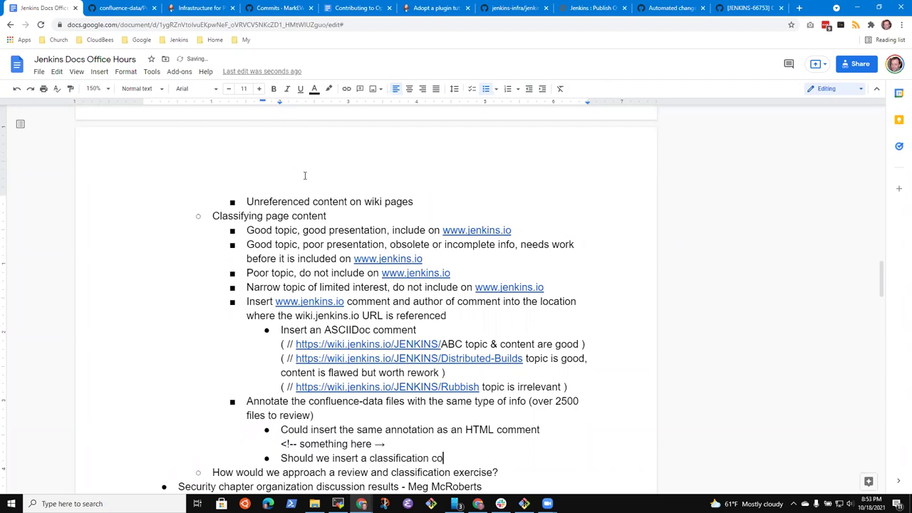
type("mment into each of the conflu")
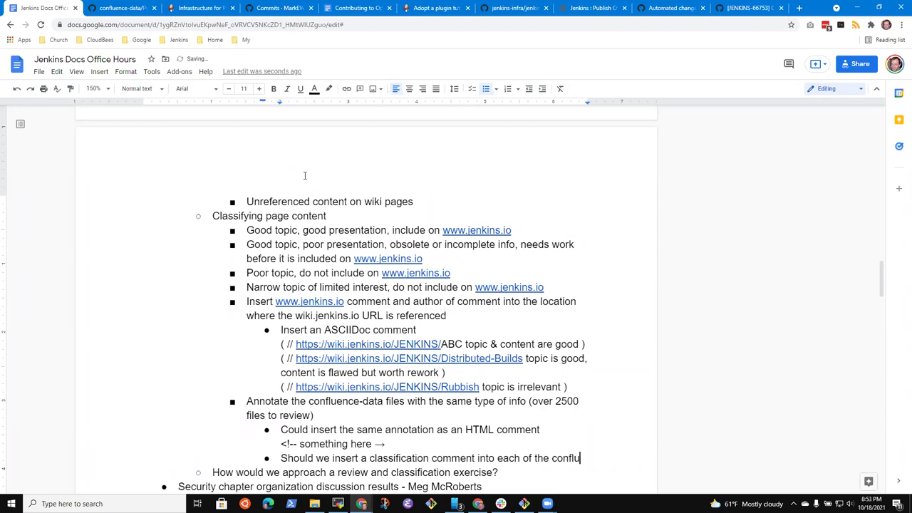
type("ence data files")
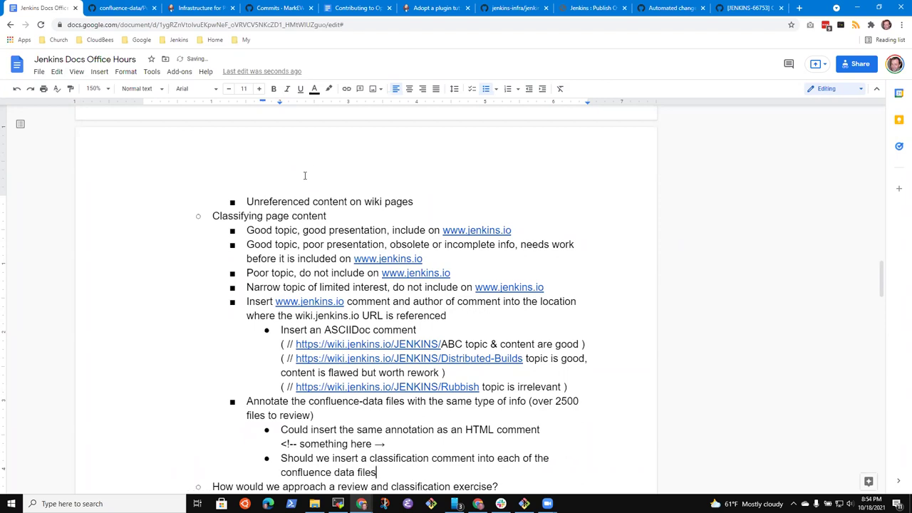
type("?")
- Insert "template" after "classification comment" in the question about the confluence data files
key("Up")
key("ctrl+Right")
key("ctrl+Right")
key("ctrl+Right")
key("ctrl+Left")
type("template")
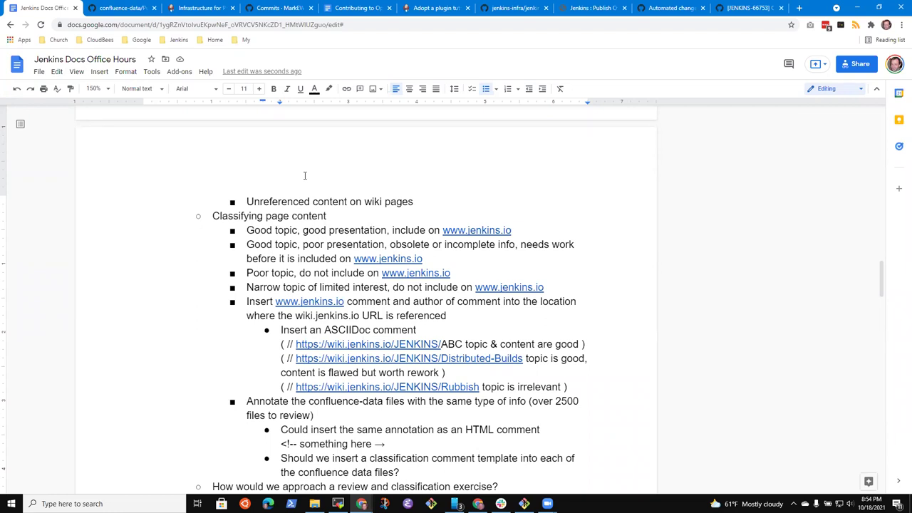
- Begin a nested bullet under the classification comment template question with "Probab"
key("Return")
key("Tab")
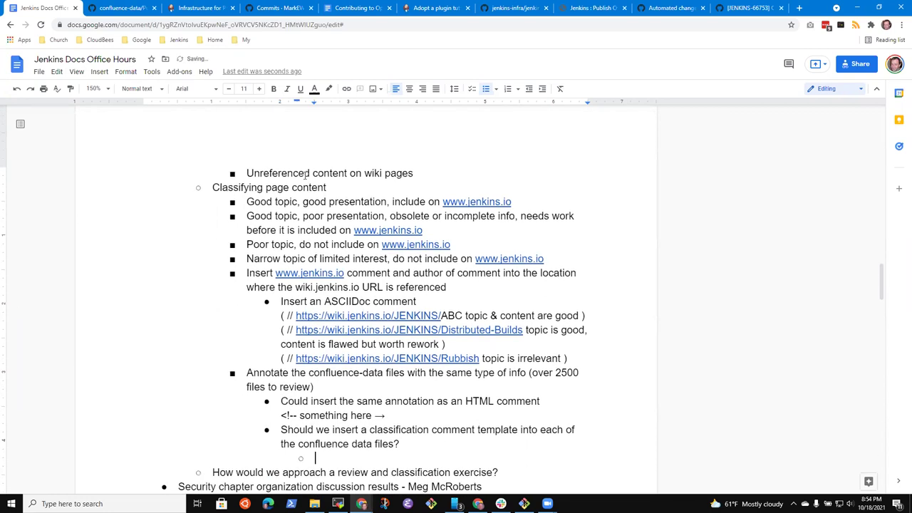
type("Probab")
- Switch to GitHub in a new browser tab and open the JENKINS folder of the confluence-data content
left_click(799, 8)
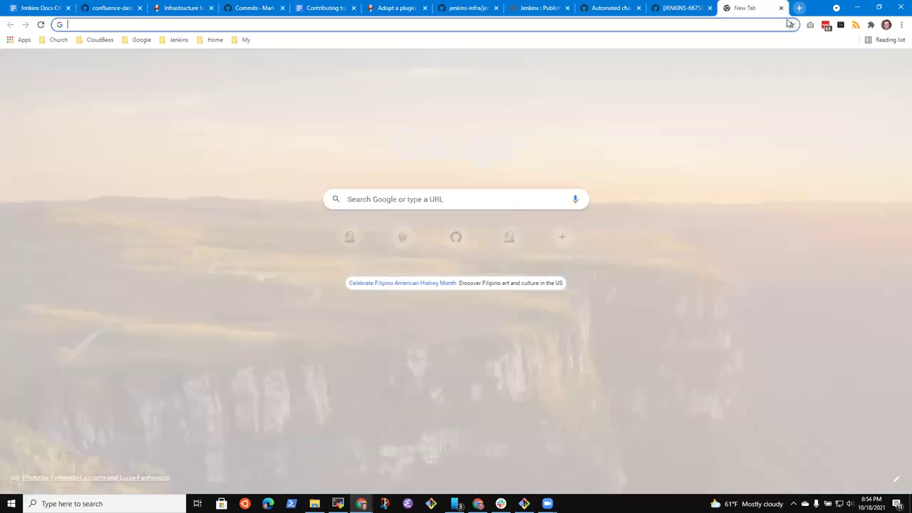
type("confluence")
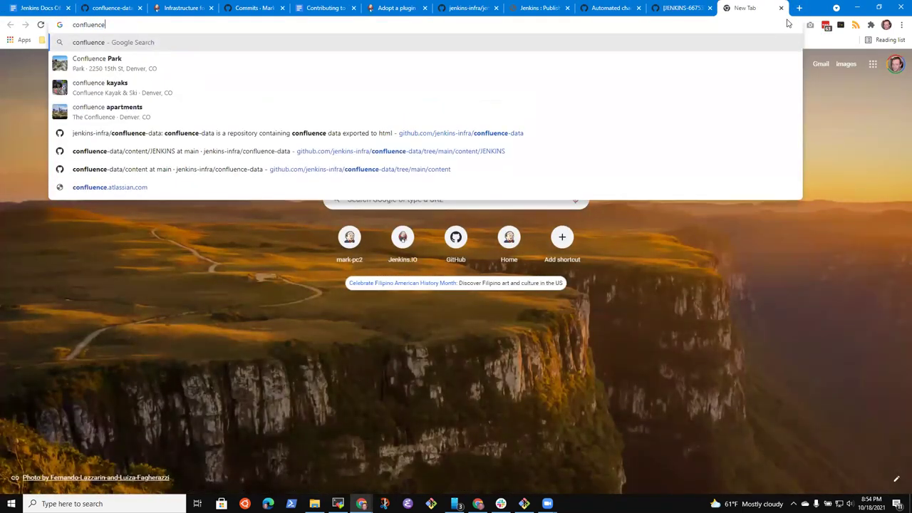
type("-da")
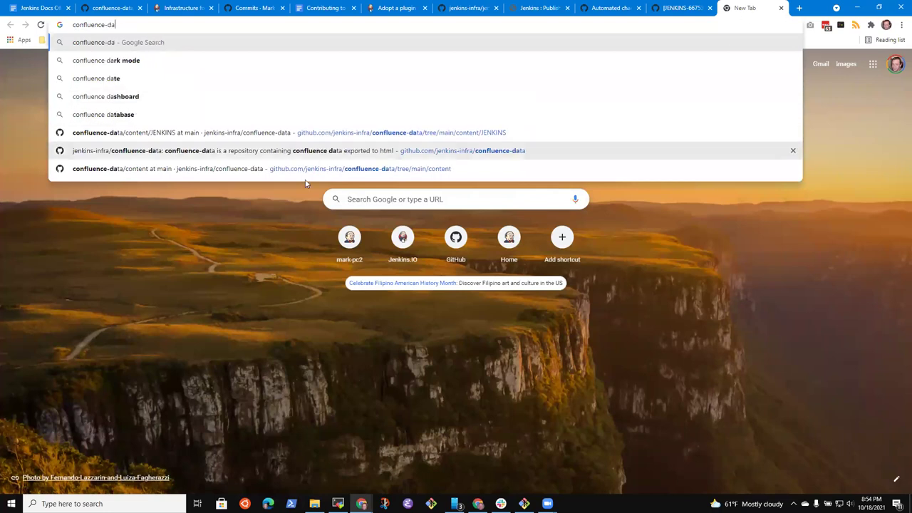
left_click(223, 174)
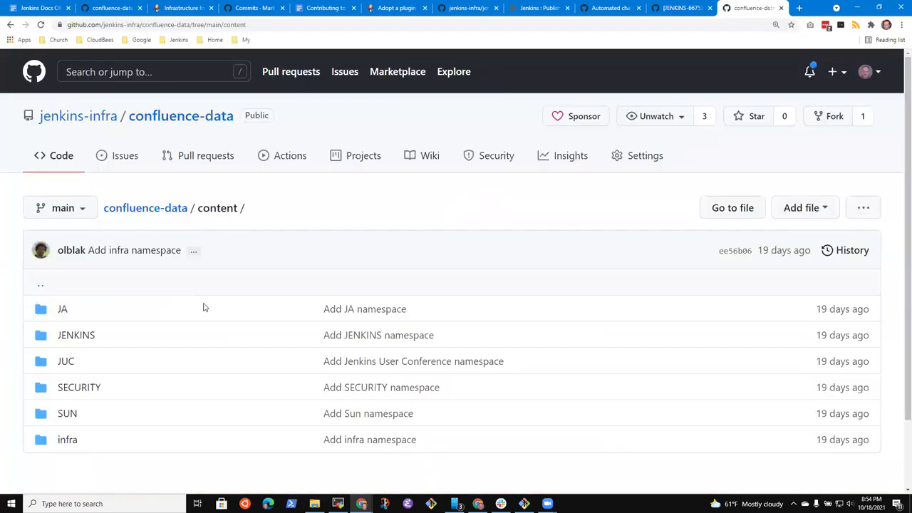
left_click(69, 341)
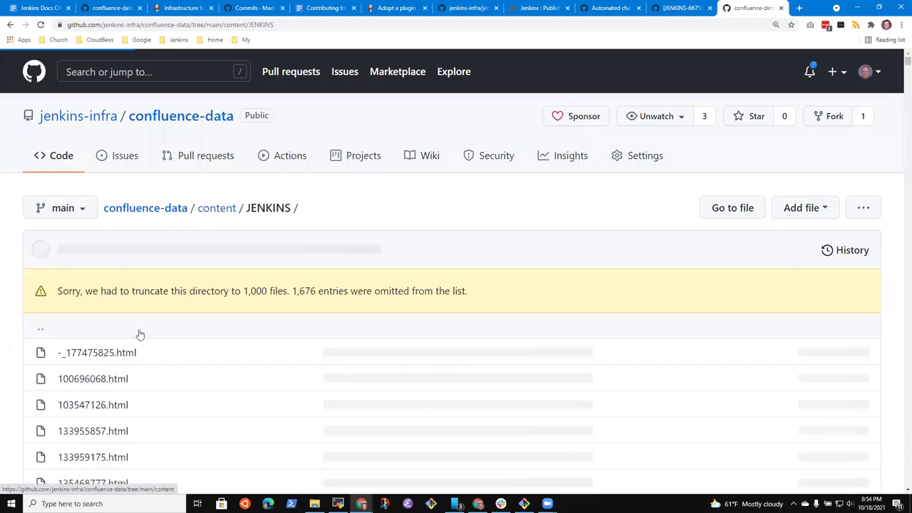
- Open 100696068.html and examine its HTML source
left_click(91, 380)
scroll(281, 388, "down", 5)
scroll(282, 388, "down", 8)
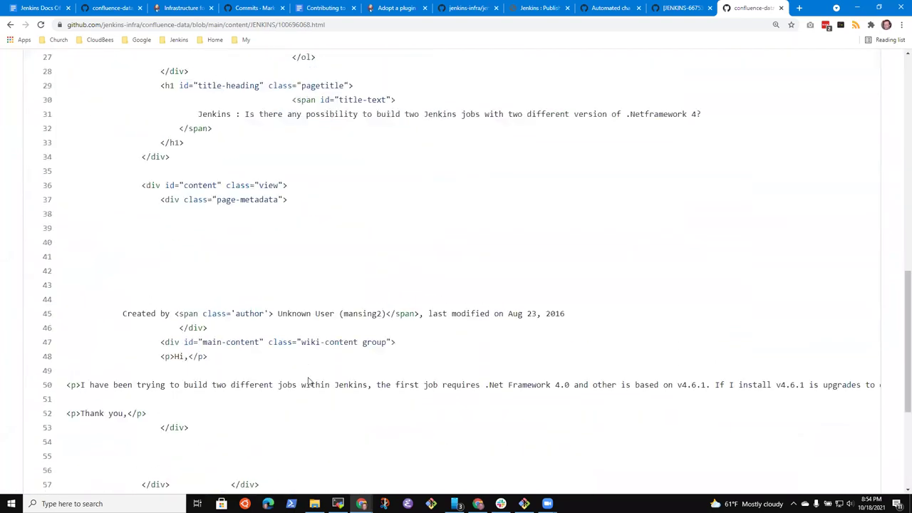
scroll(328, 385, "up", 8)
scroll(343, 391, "up", 6)
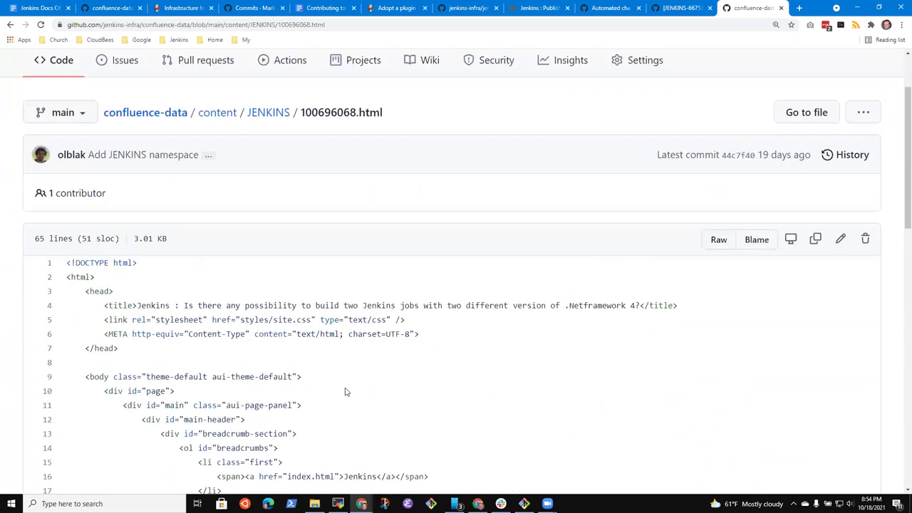
- Return to the JENKINS folder, open -_177475825.html and examine its source and page address
left_click(10, 25)
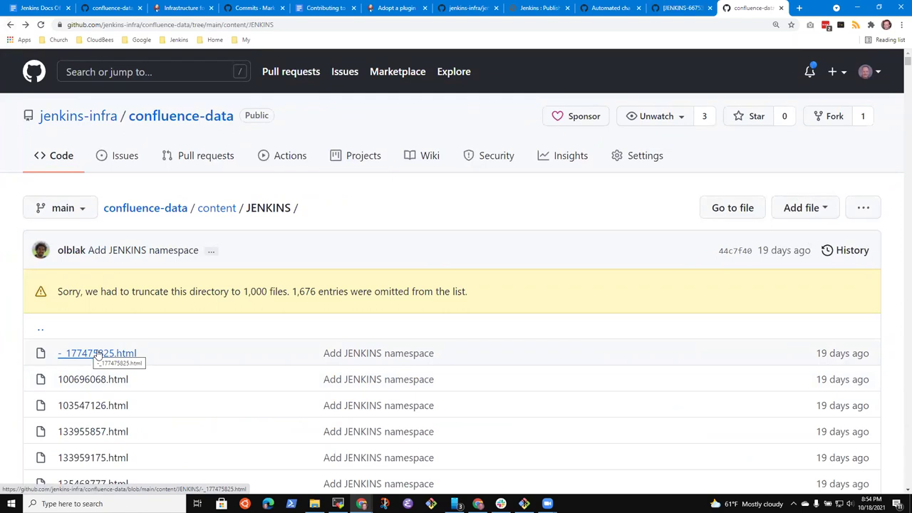
left_click(98, 353)
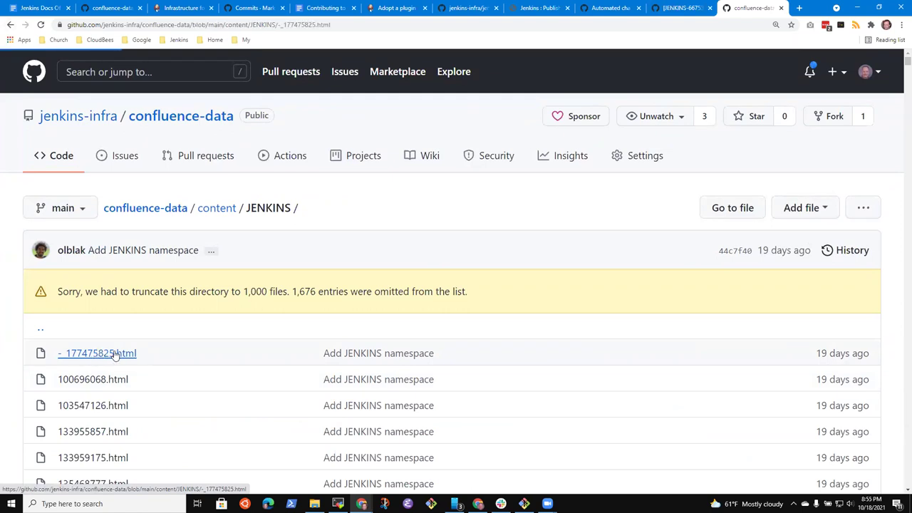
scroll(539, 350, "down", 3)
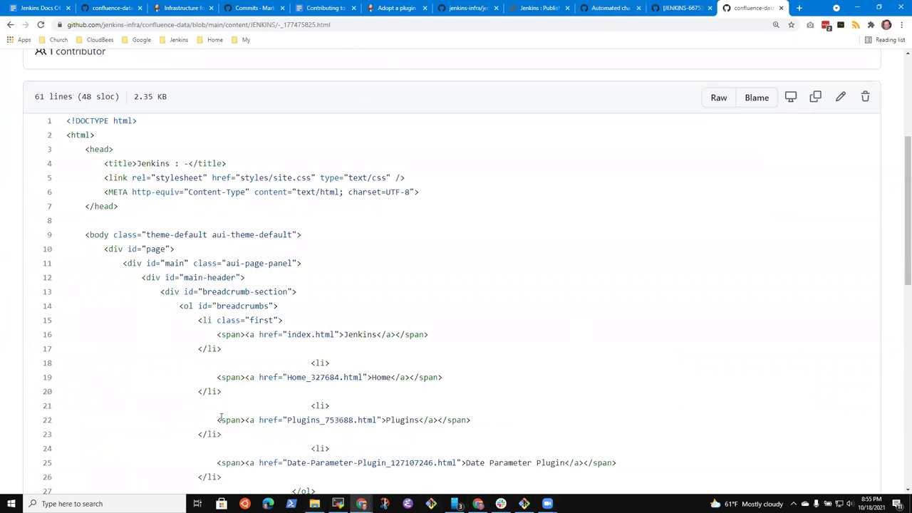
scroll(155, 158, "up", 1)
right_click(149, 93)
left_click(351, 24)
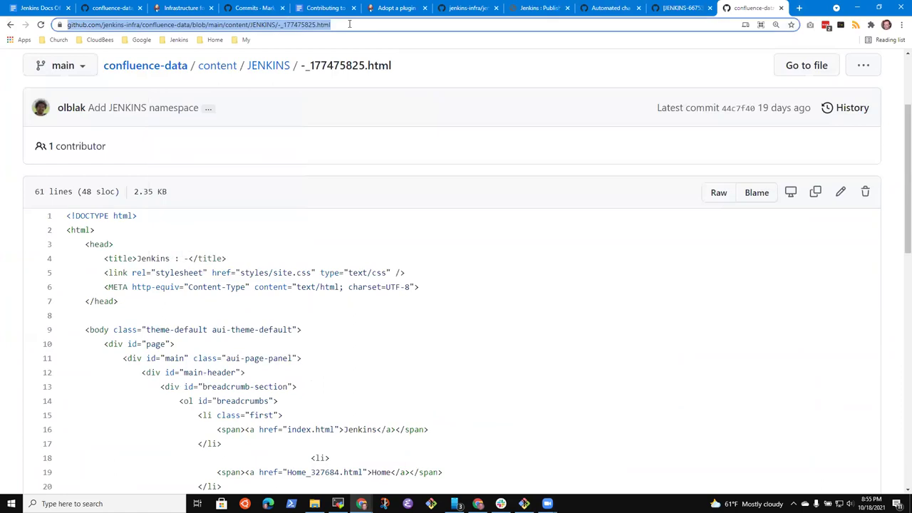
left_click(350, 24)
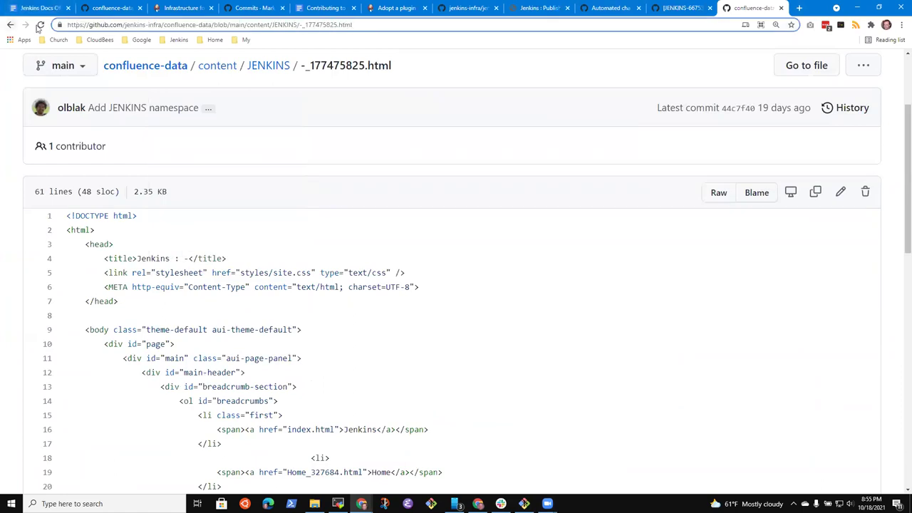
- Go back to the JENKINS folder, browse its file list and open ACE-Editor-Plugin_84148747.html
left_click(11, 25)
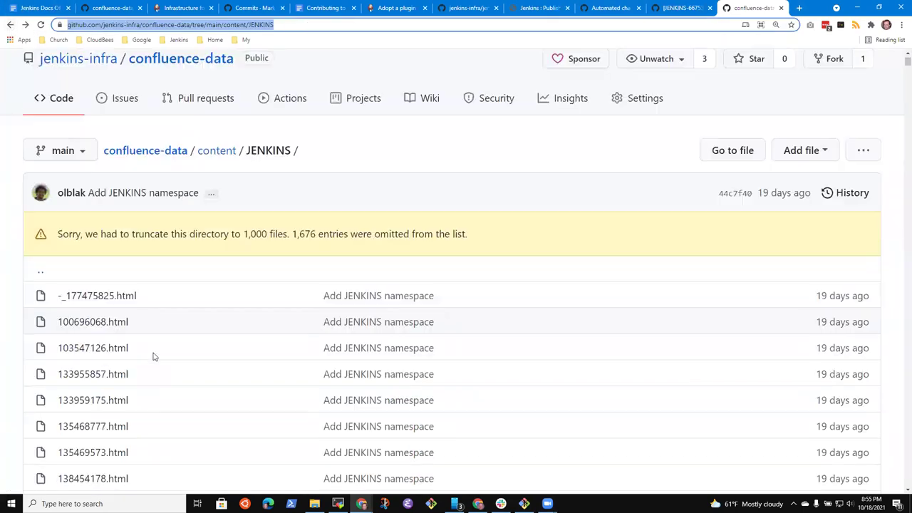
scroll(166, 348, "down", 8)
scroll(167, 328, "up", 3)
scroll(171, 342, "down", 4)
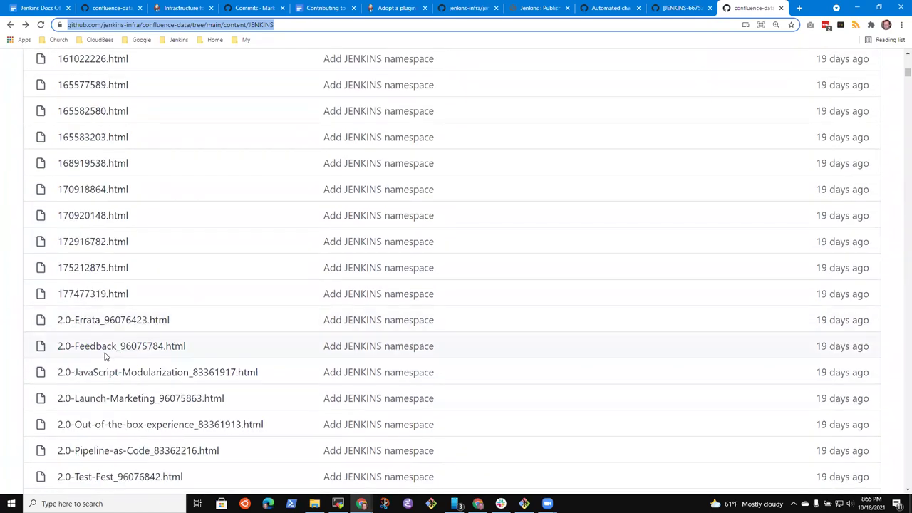
scroll(258, 349, "down", 6)
scroll(271, 349, "down", 18)
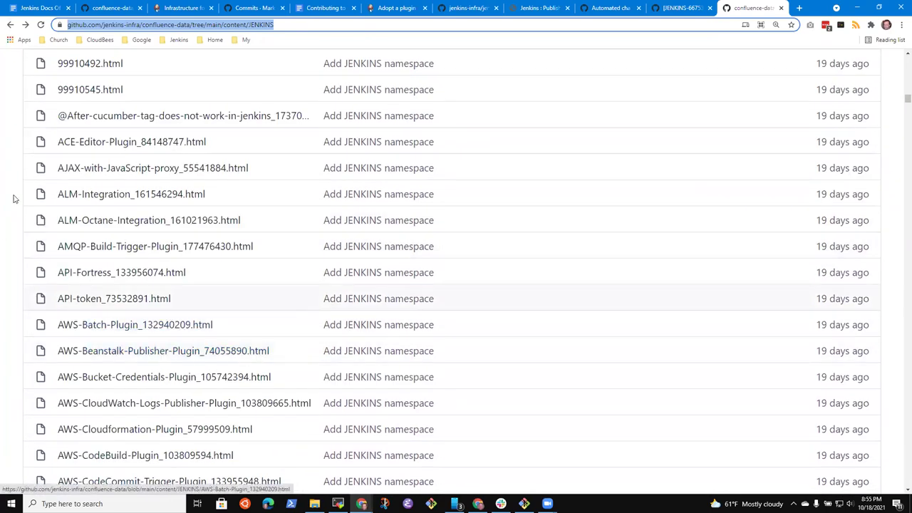
left_click(103, 143)
- Examine the HTML source of ACE-Editor-Plugin_84148747.html and copy the file name from the page address
scroll(299, 309, "down", 7)
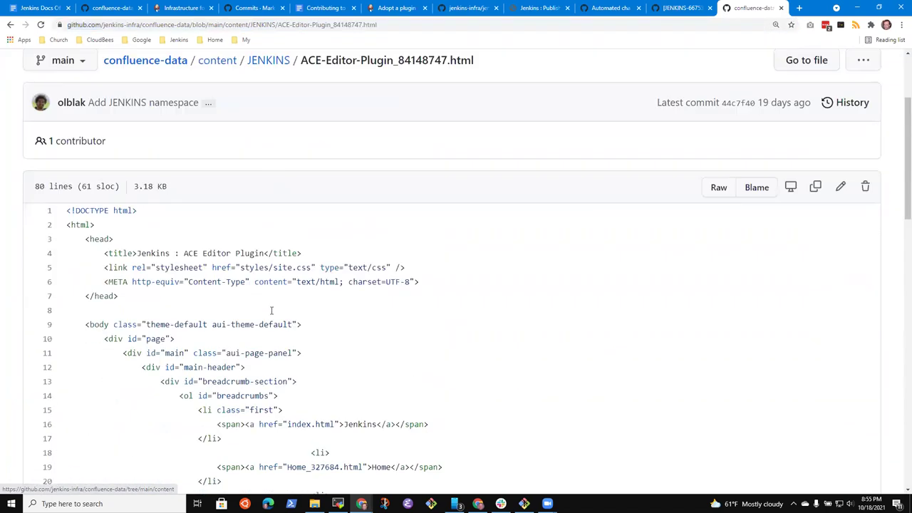
scroll(324, 327, "down", 7)
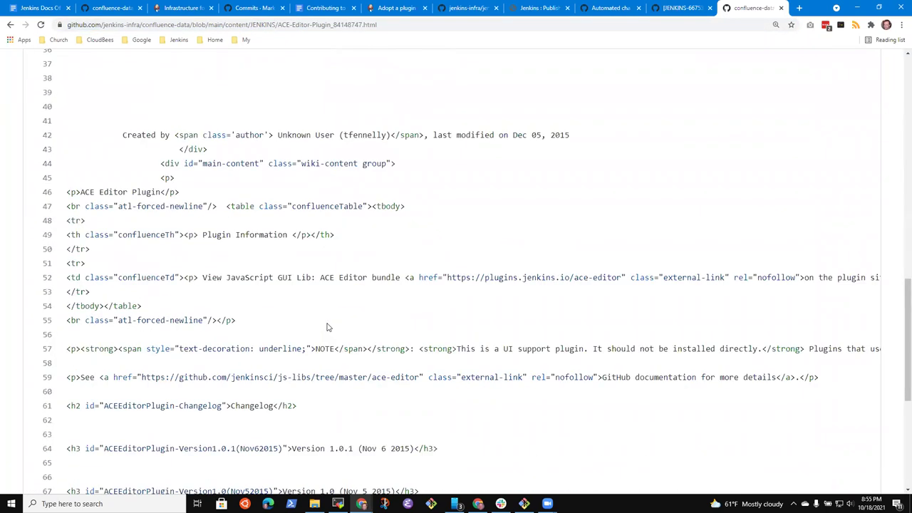
scroll(324, 320, "up", 15)
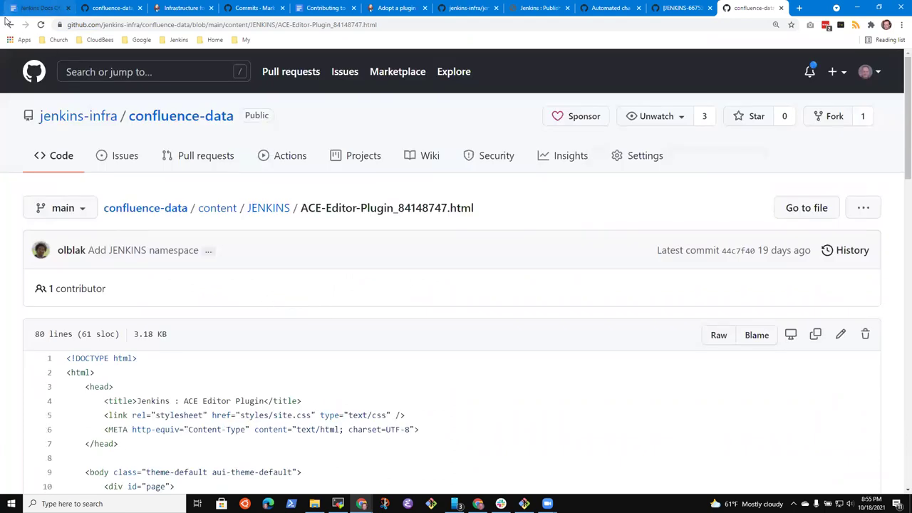
left_click(386, 25)
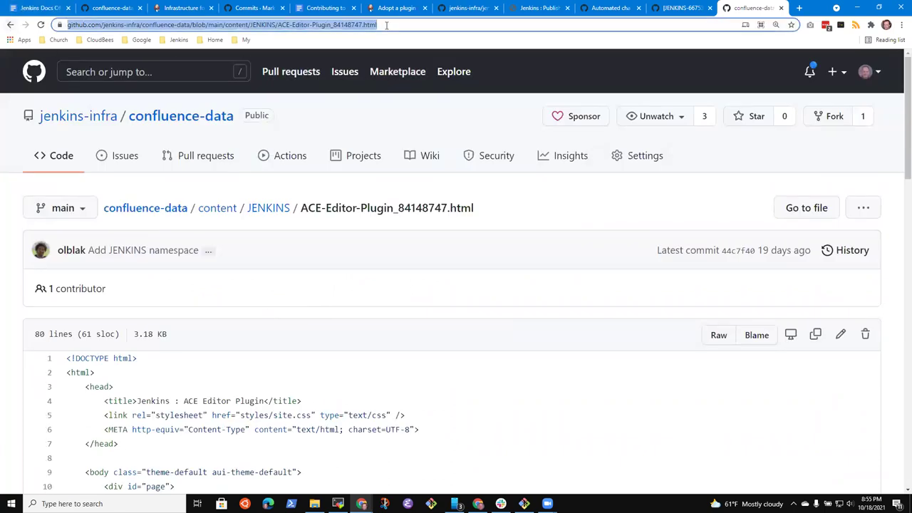
key("End")
key("ctrl+shift+Left")
key("ctrl+shift+Left")
key("ctrl+shift+Left")
key("ctrl+shift+Left")
key("ctrl+c")
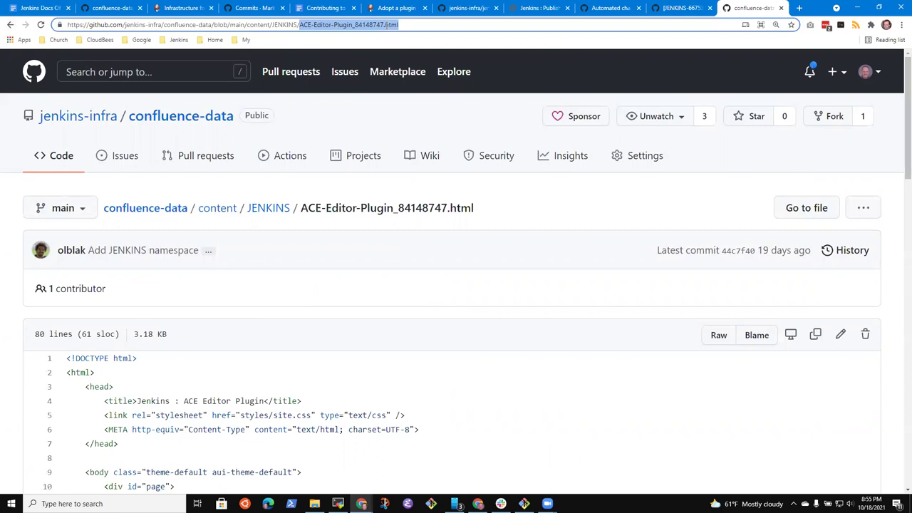
- Switch to the Git Bash terminal and open the local ACE-Editor-Plugin_84148747.html in the browser with the start command
left_click(523, 504)
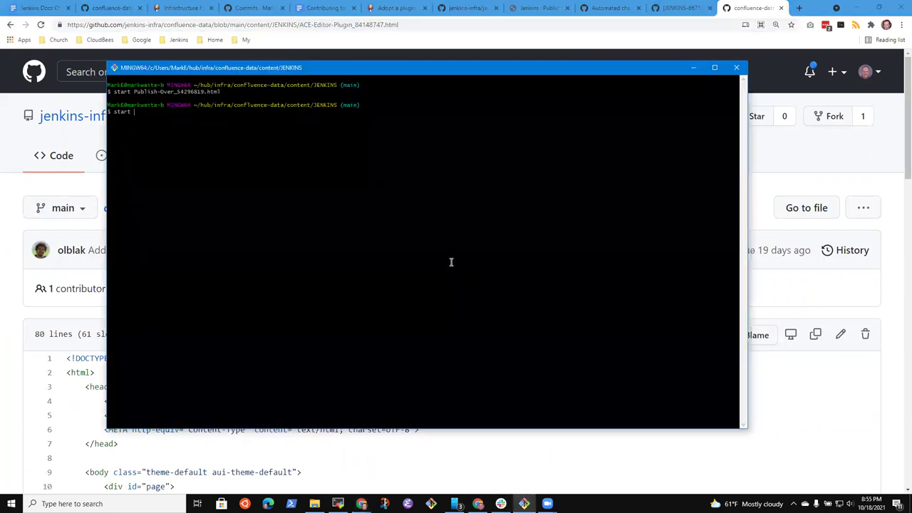
type("start")
key("shift+Insert")
key("Return")
left_click(53, 364)
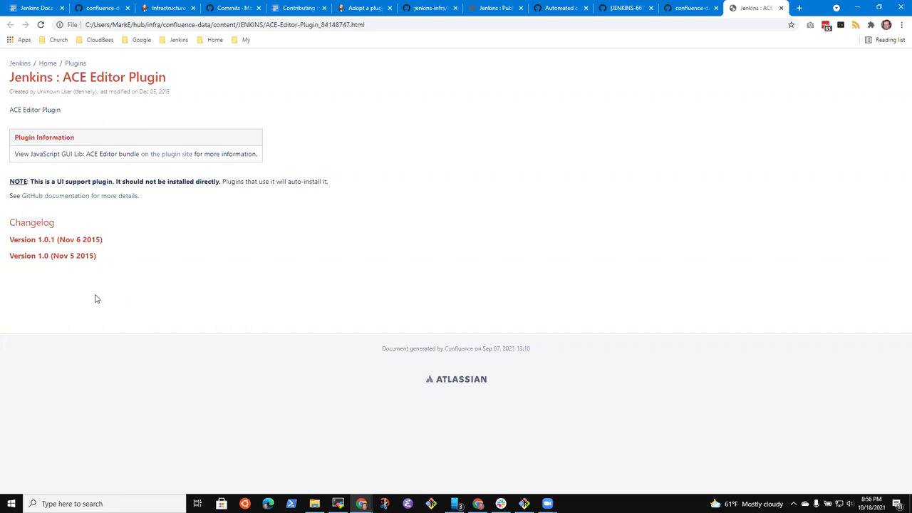
- Open the bookmarked Jenkins Wiki Exporter in a new browser tab, go to its Export page and highlight the Jenkins Confluence/wiki URL option
left_click(798, 8)
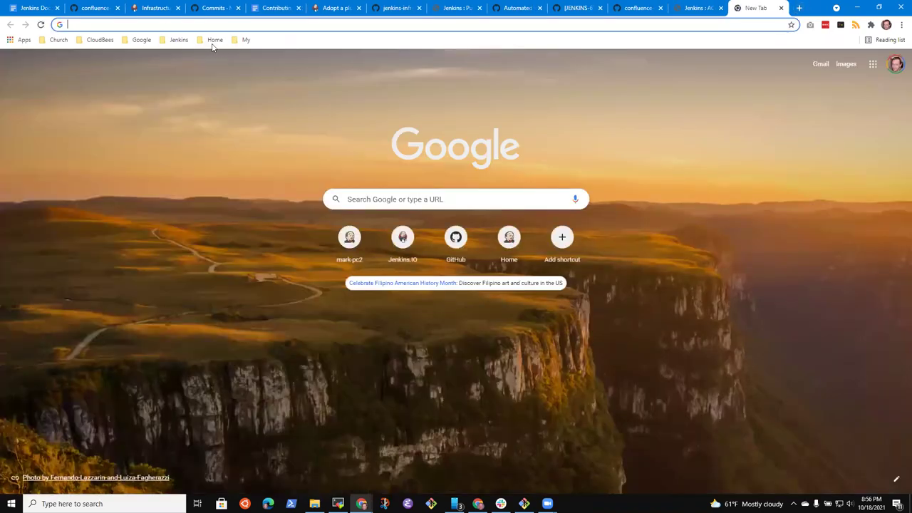
left_click(242, 39)
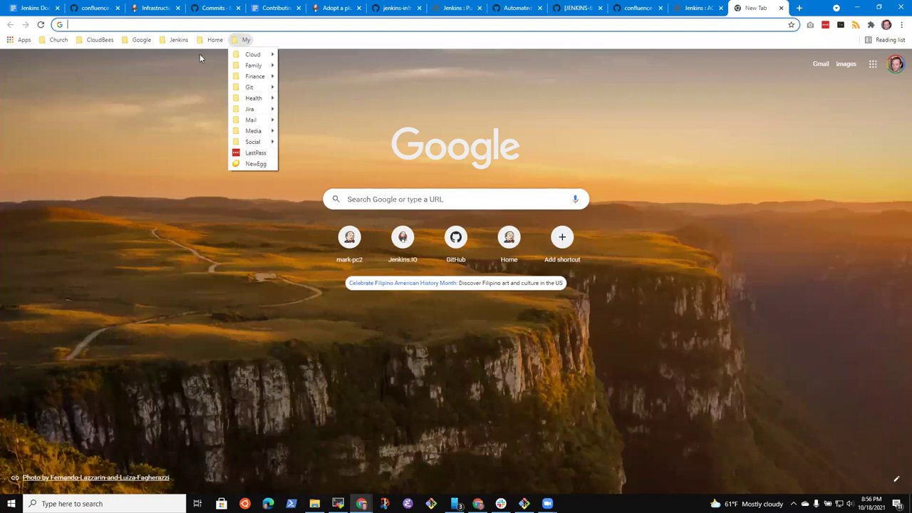
mouse_move(179, 40)
mouse_move(212, 144)
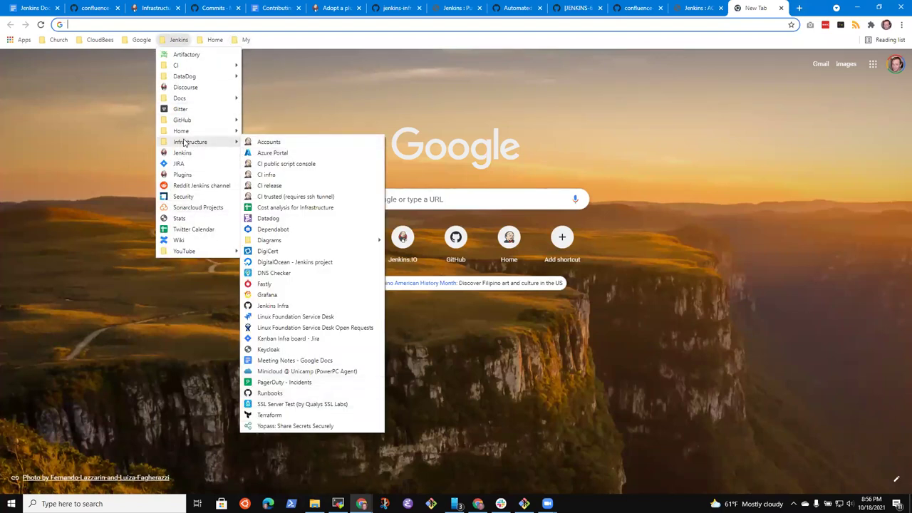
mouse_move(202, 98)
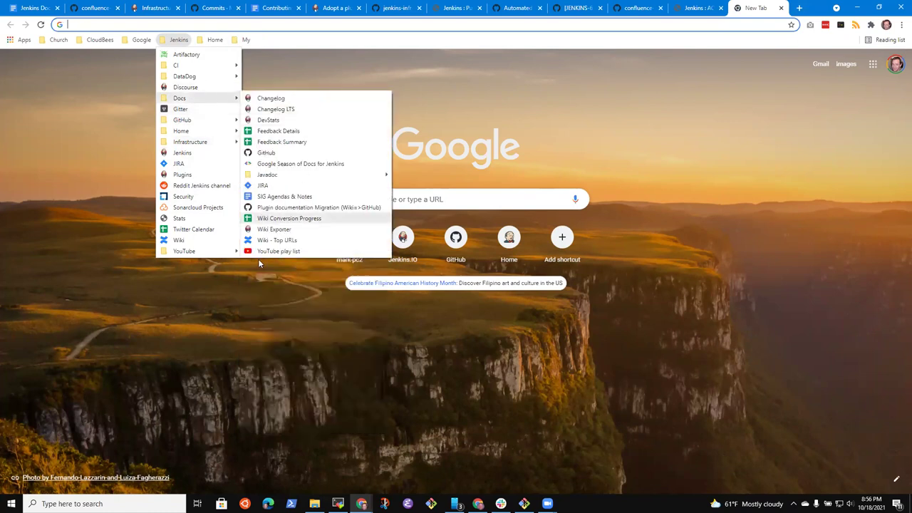
left_click(297, 229)
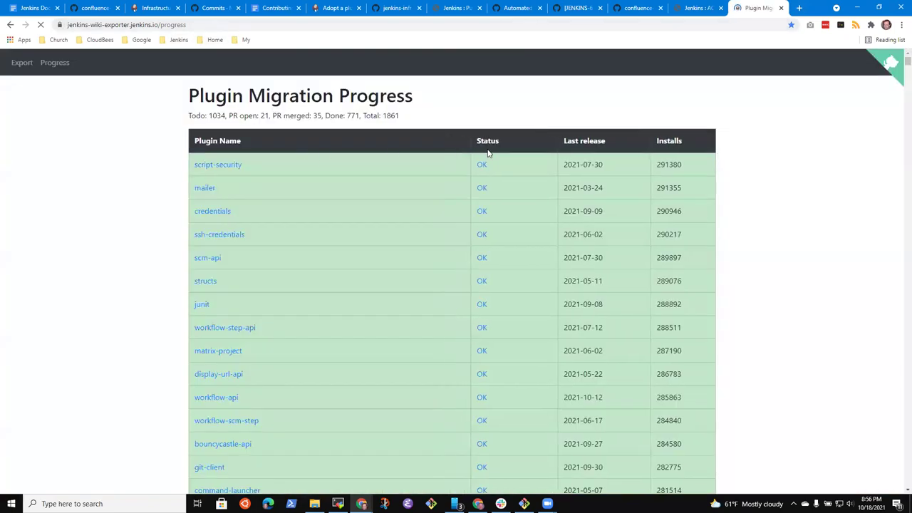
left_click(21, 64)
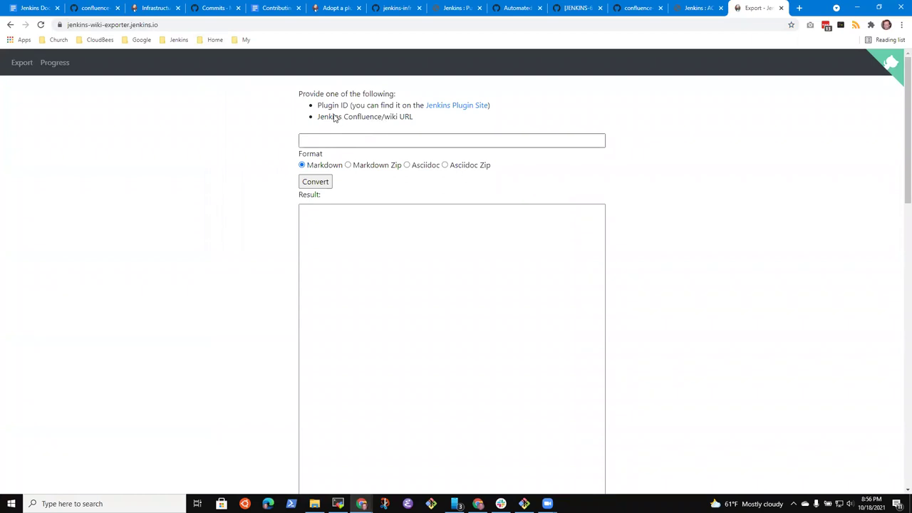
left_click_drag(317, 116, 401, 126)
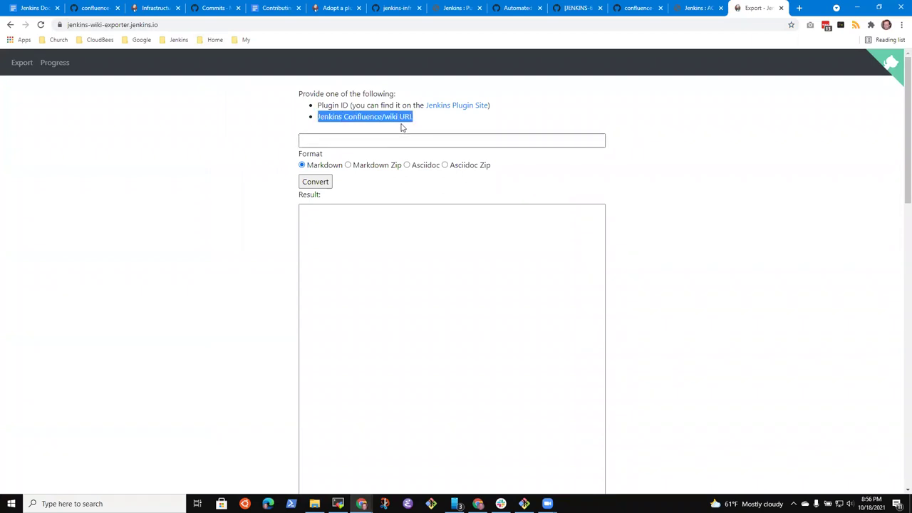
- Copy the GitHub address of ACE-Editor-Plugin_84148747.html and try to convert it to Markdown in the wiki exporter
left_click(695, 8)
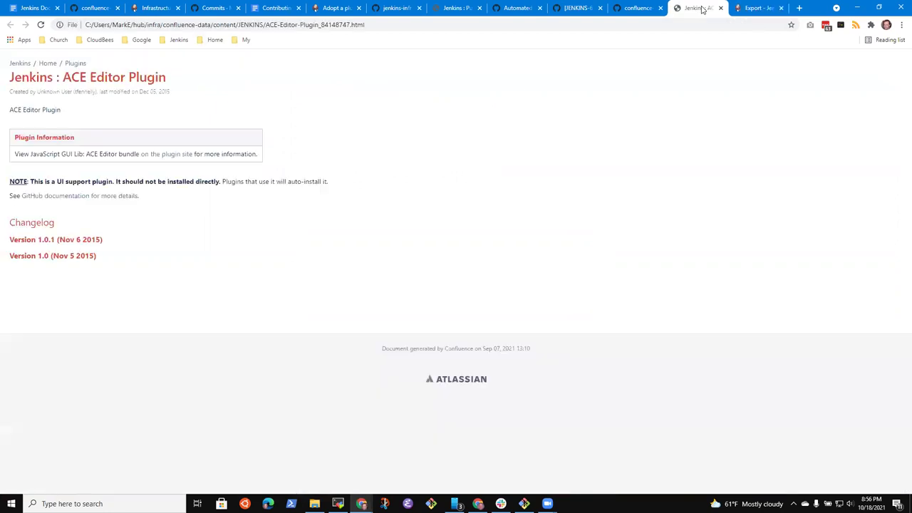
left_click(757, 8)
left_click(638, 8)
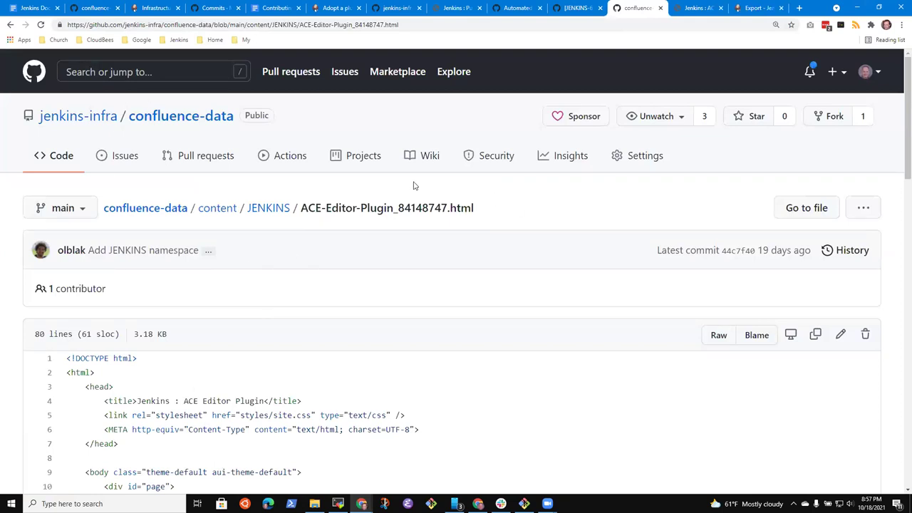
left_click(425, 23)
key("ctrl+c")
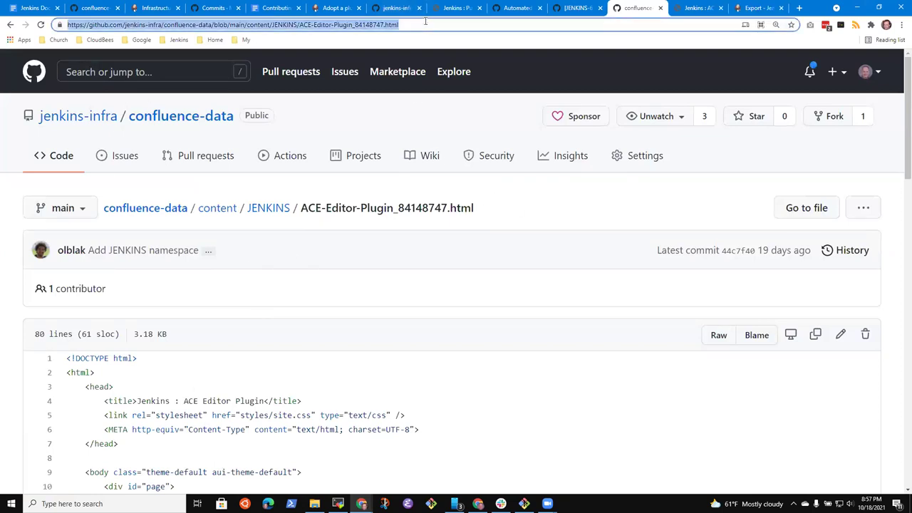
left_click(756, 8)
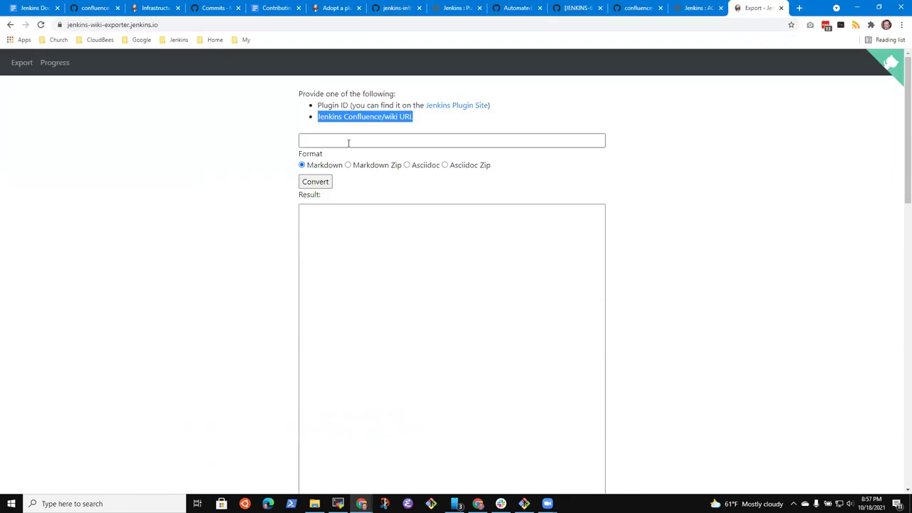
left_click(348, 143)
key("ctrl+v")
left_click(316, 183)
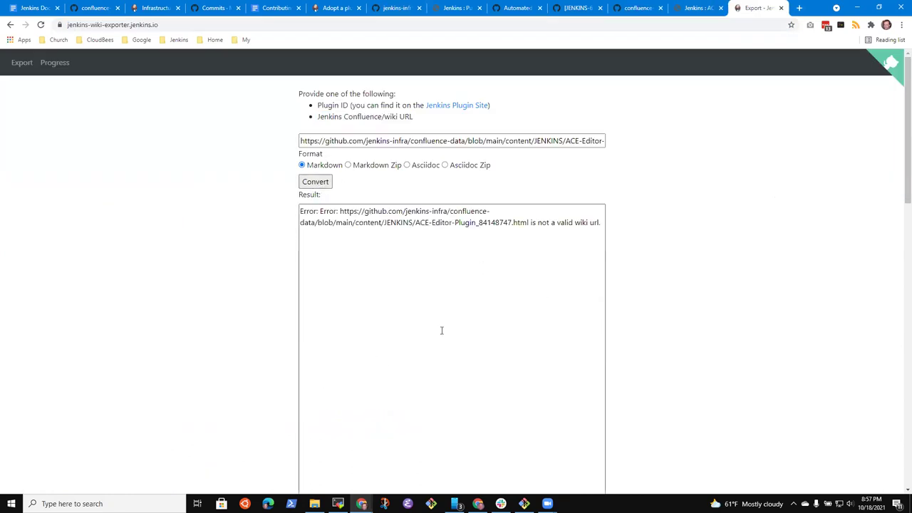
- Highlight the conversion result text in the wiki exporter and clear the entered GitHub address
left_click(385, 235)
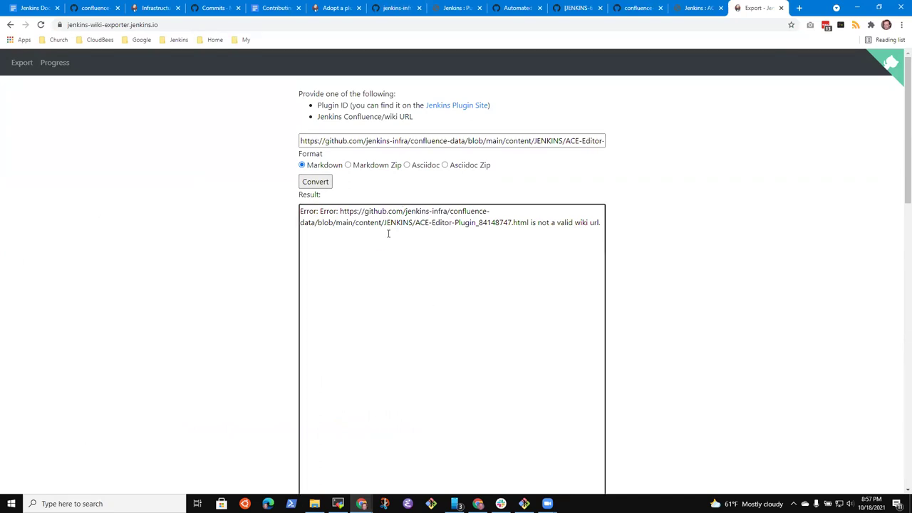
left_click_drag(383, 251, 338, 240)
left_click_drag(450, 246, 437, 247)
left_click_drag(300, 213, 605, 228)
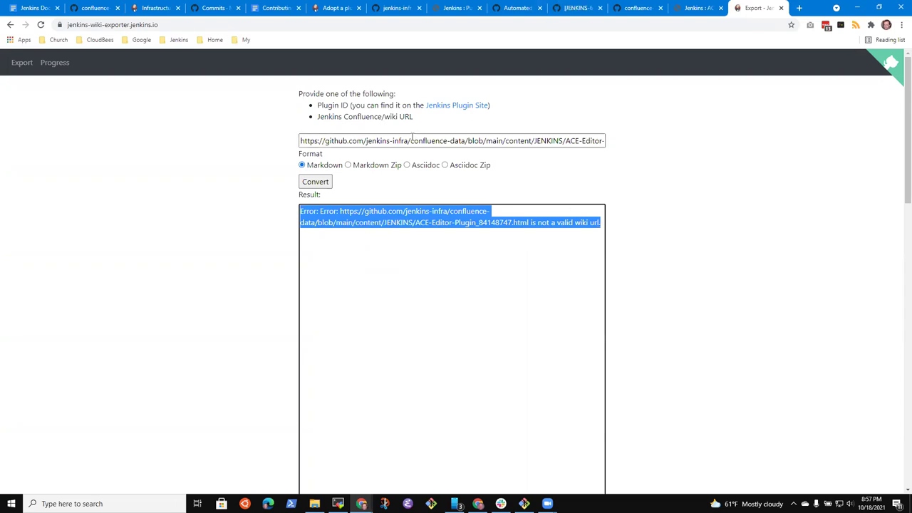
left_click(411, 140)
key("ctrl+a")
key("BackSpace")
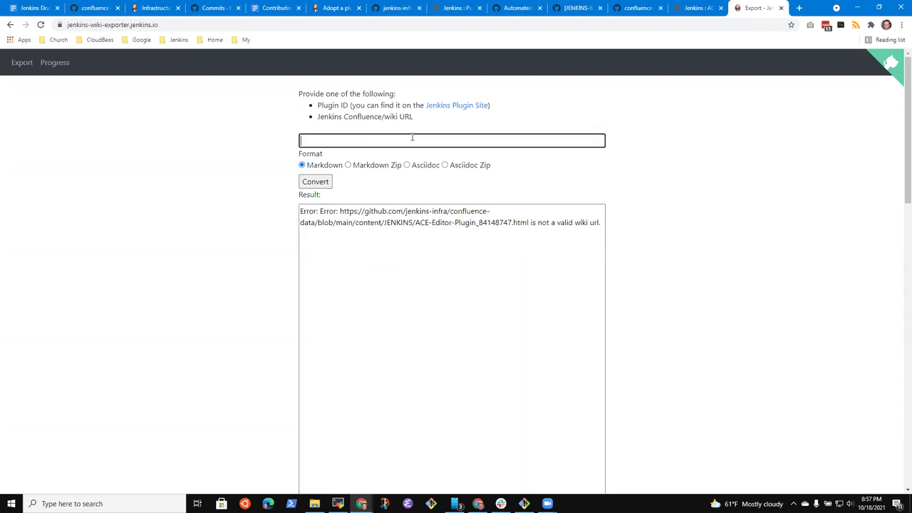
- Return to the Jenkins Docs Office Hours document and replace the unfinished "Probab" sub-bullet with "Should we insert"
left_click(709, 9)
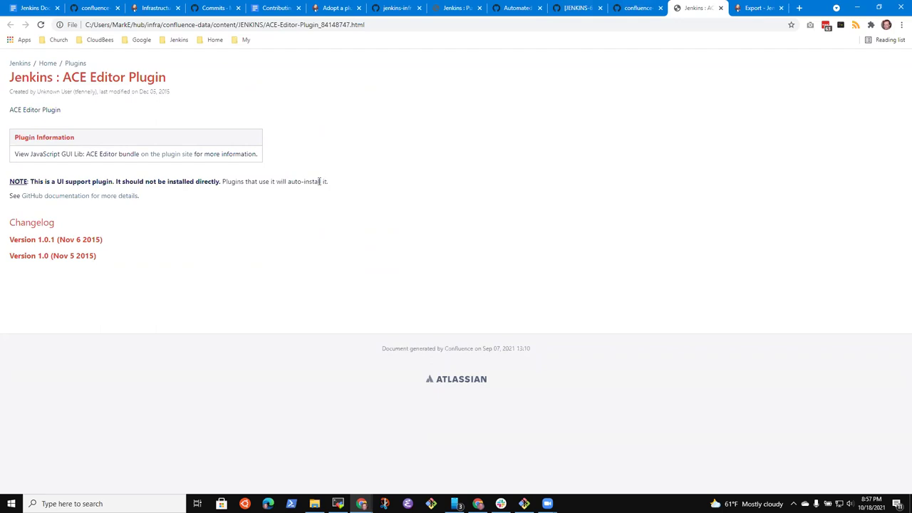
left_click(759, 8)
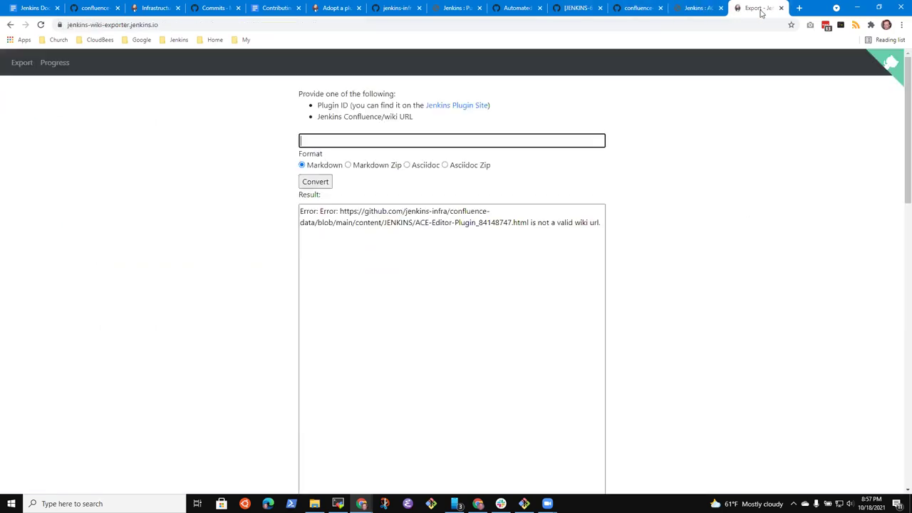
left_click(695, 8)
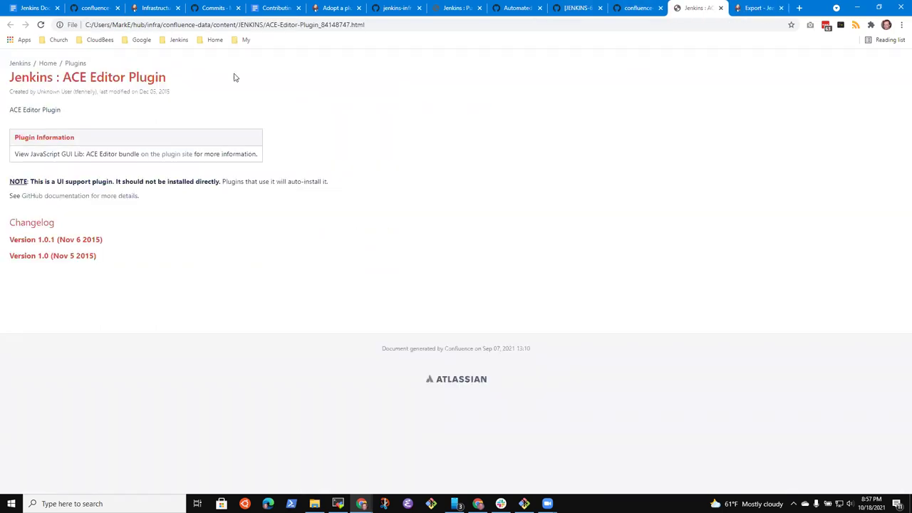
left_click(43, 8)
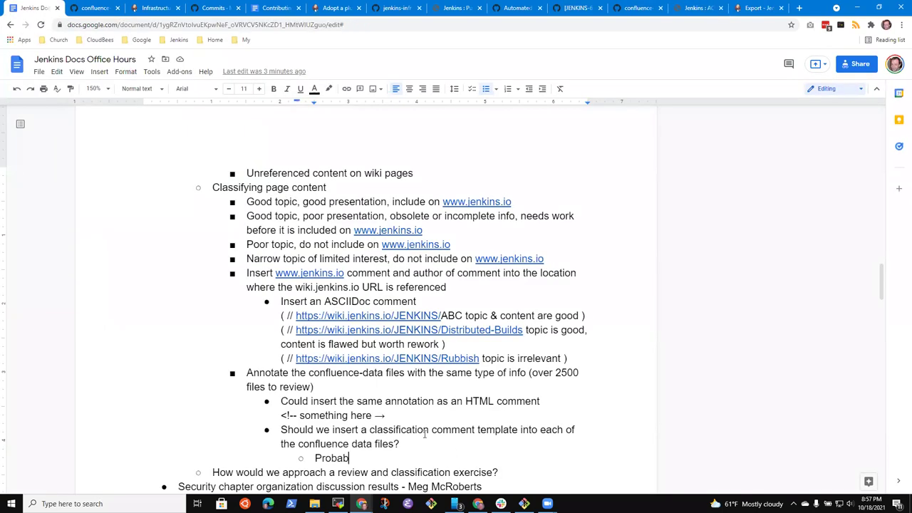
scroll(457, 414, "down", 2)
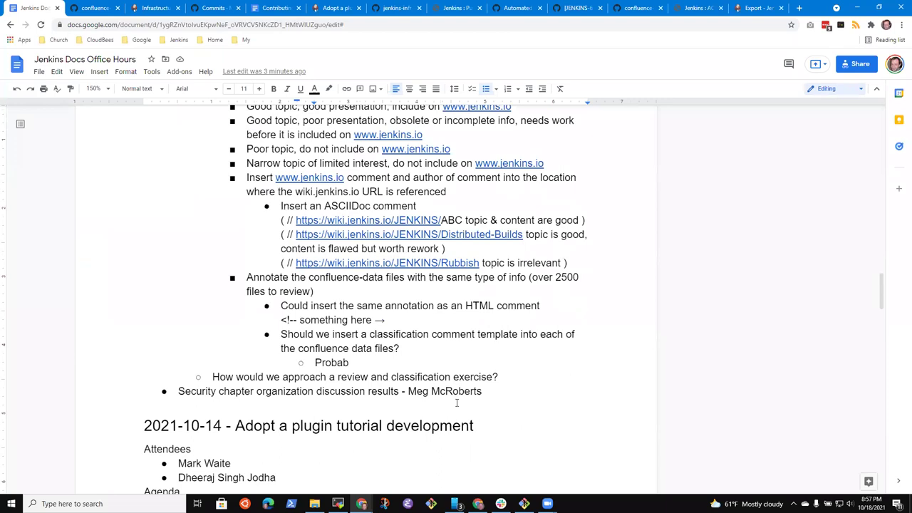
type("ly")
key("ctrl+BackSpace")
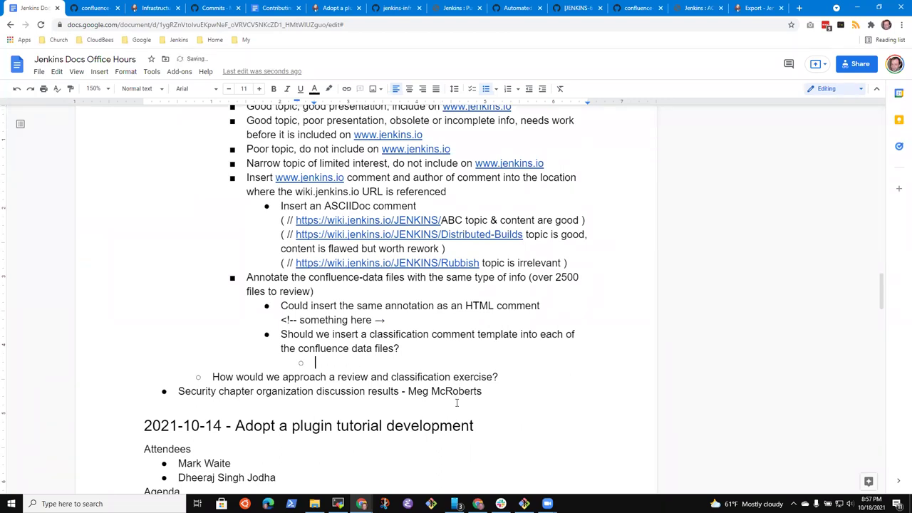
type("Should we insert")
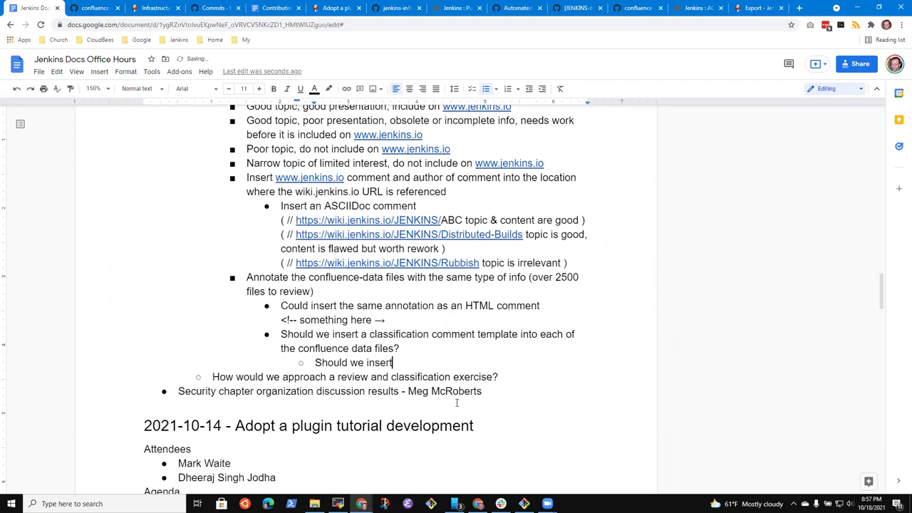
- Compare the rendered ACE Editor Plugin page with its HTML source on GitHub
left_click(756, 8)
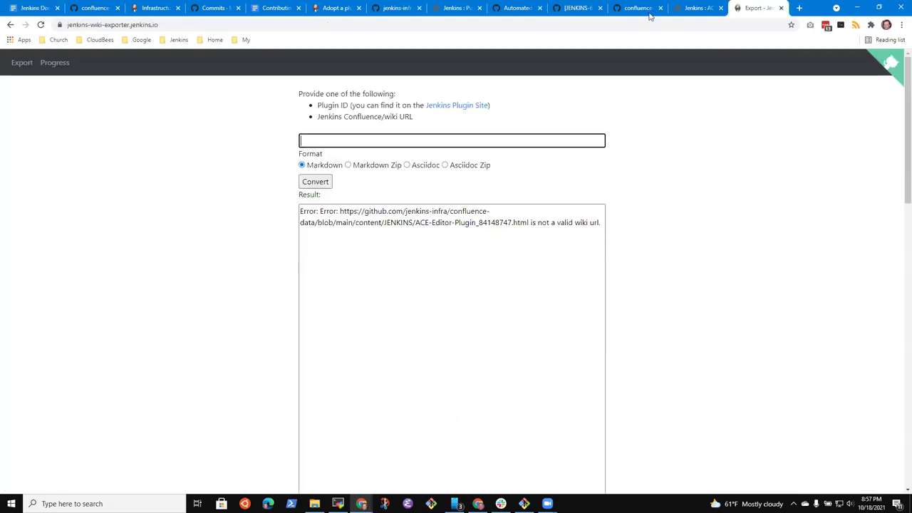
left_click(698, 7)
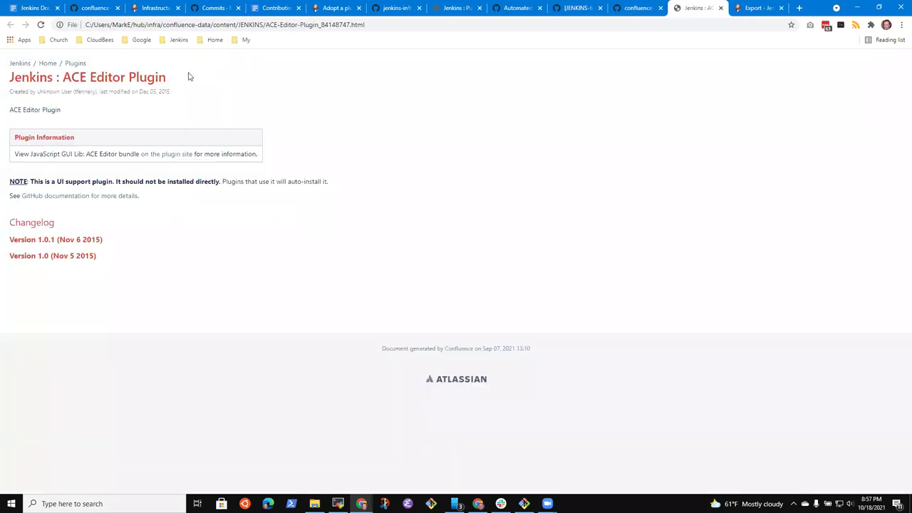
left_click_drag(100, 260, 34, 137)
left_click(222, 308)
left_click(637, 10)
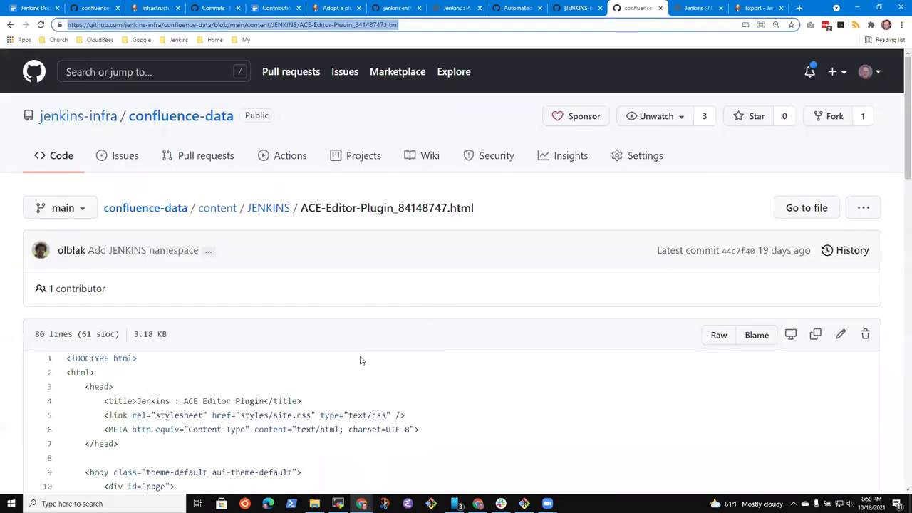
scroll(480, 377, "down", 10)
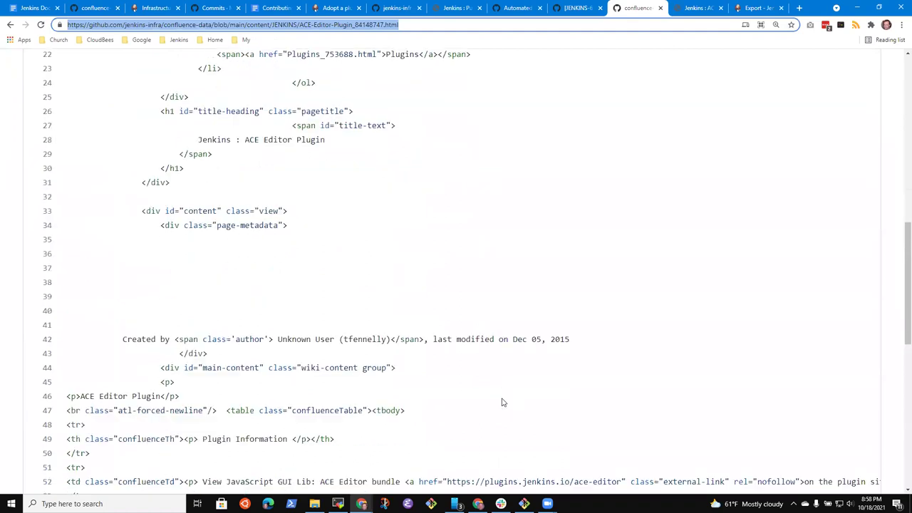
left_click_drag(898, 318, 899, 119)
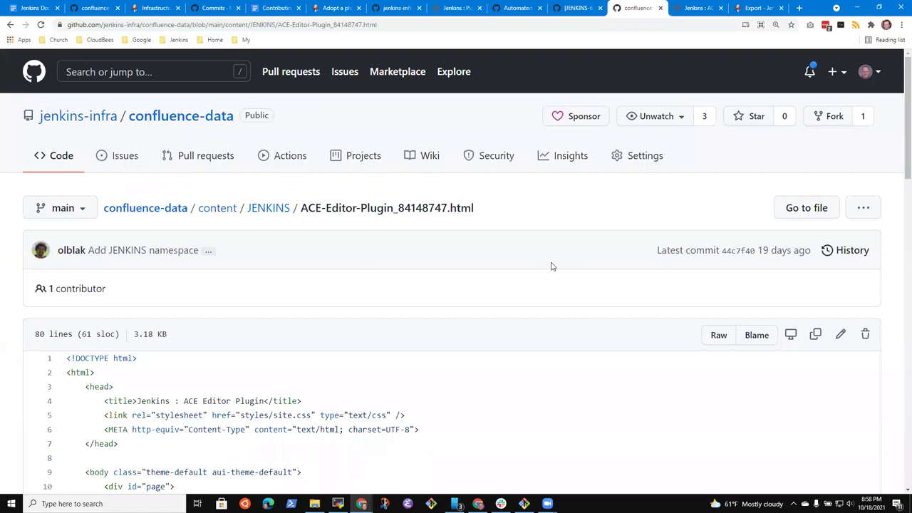
left_click(697, 8)
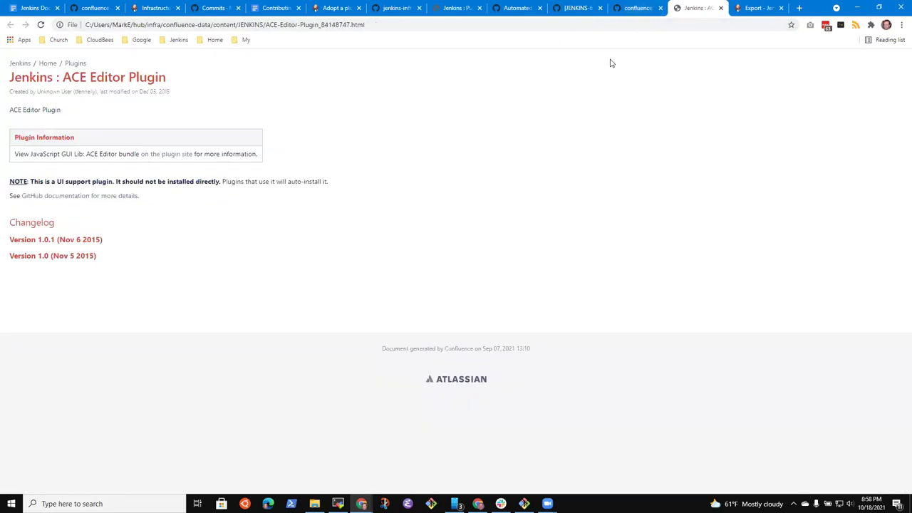
- Read the HTML source of ACE-Editor-Plugin_84148747.html through to its end and return to the locally rendered page
left_click(638, 8)
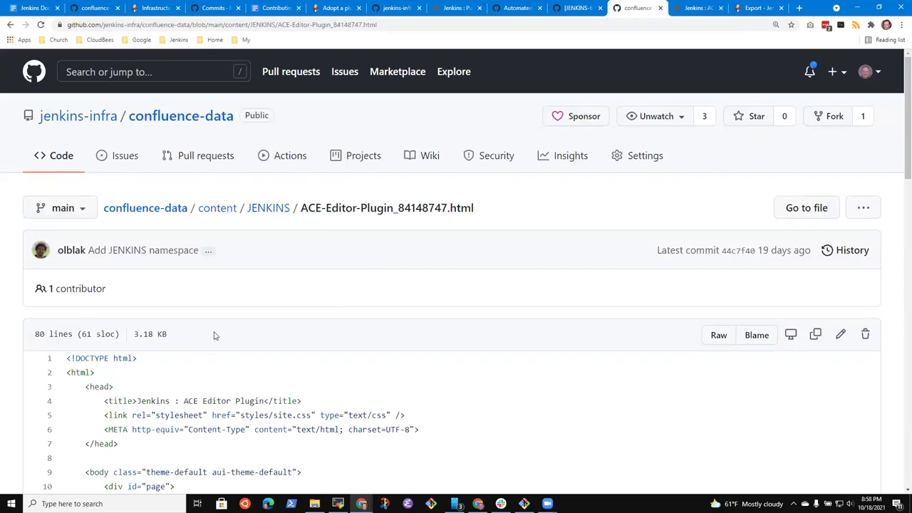
scroll(246, 340, "down", 5)
scroll(246, 341, "down", 10)
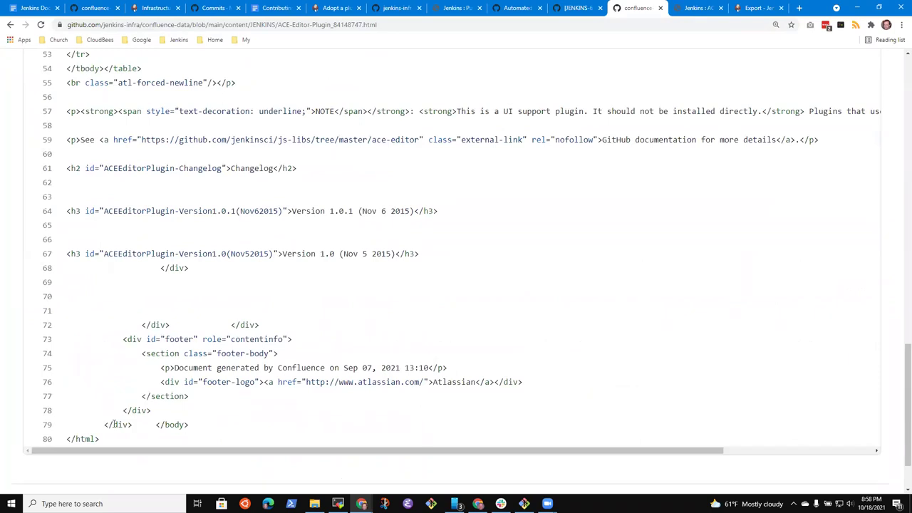
left_click(693, 9)
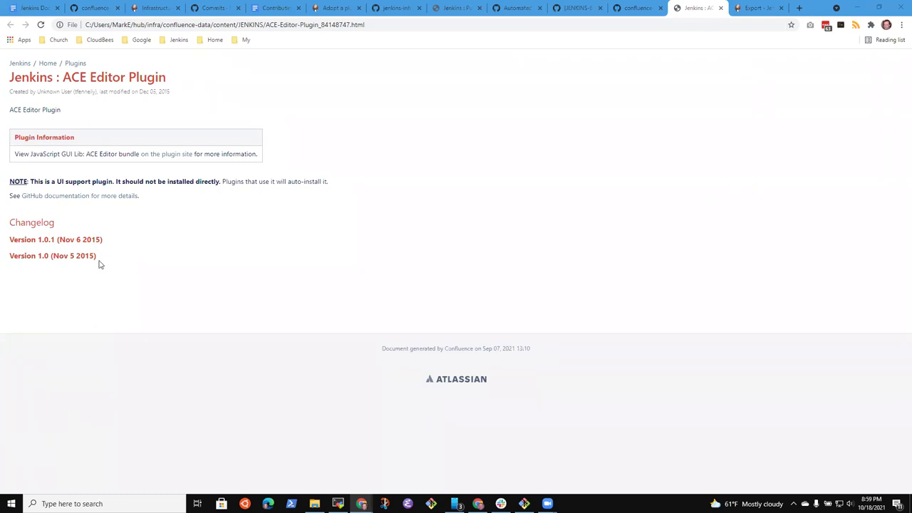
- In the Jenkins Docs Office Hours document, add a top-level agenda bullet "Hacktoberfest label on the PR is not enough" after the classification notes
left_click(32, 9)
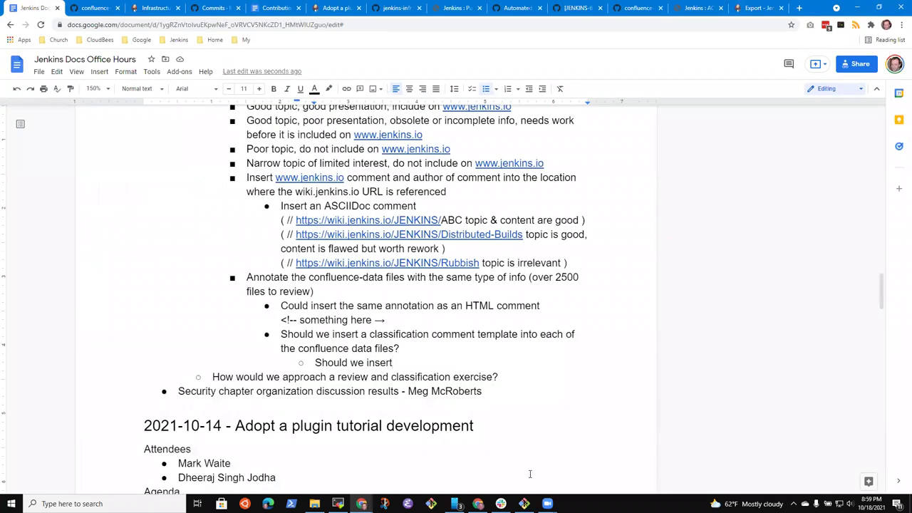
left_click(422, 393)
key("End")
key("Return")
key("shift+Tab")
type("Hackt")
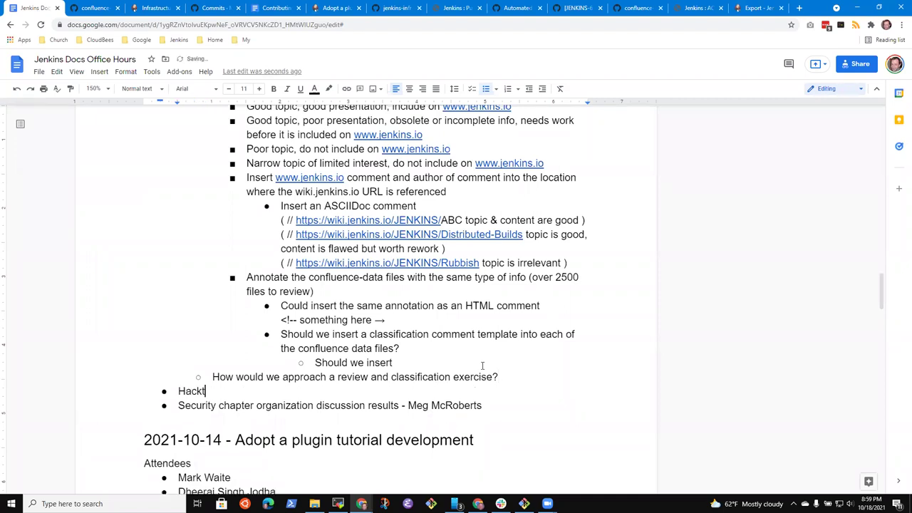
type("oberfest label on the PR")
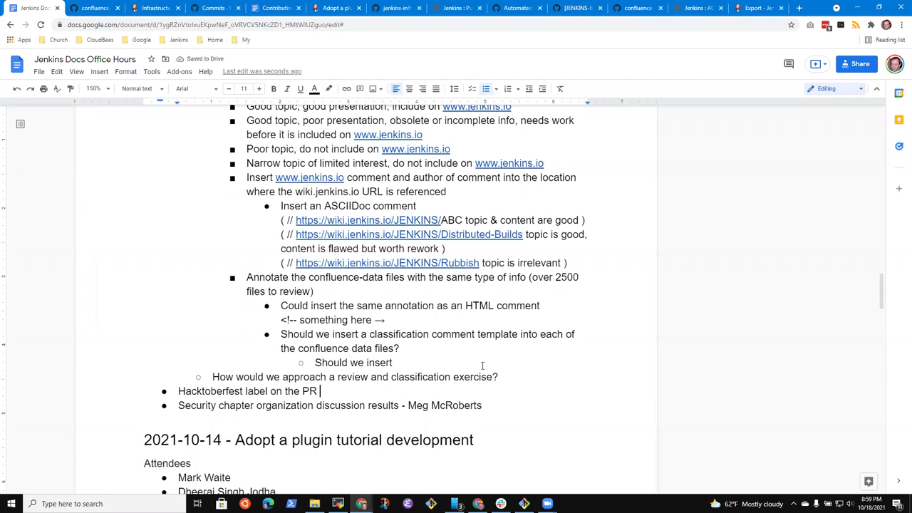
type(" is not enough")
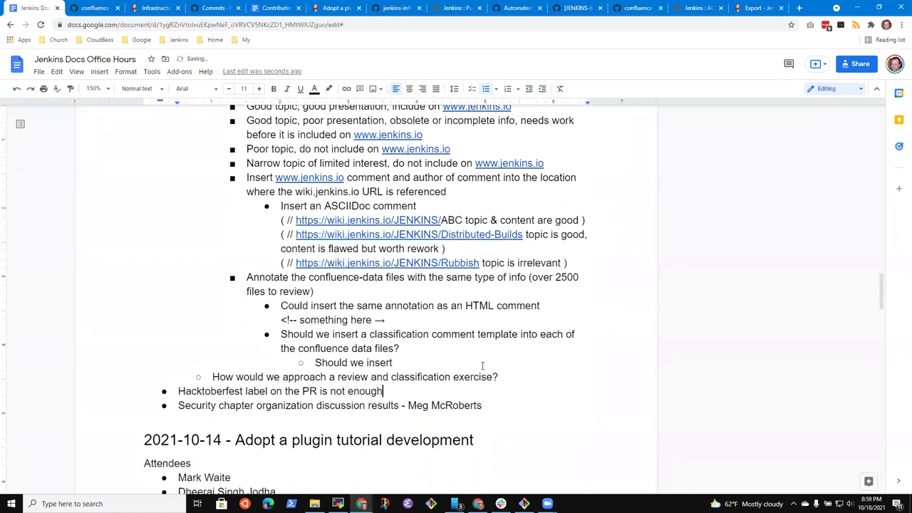
- Complete the Hacktoberfest bullet with ", needs the hacktoberfest-accepted label"
type(", needs the ")
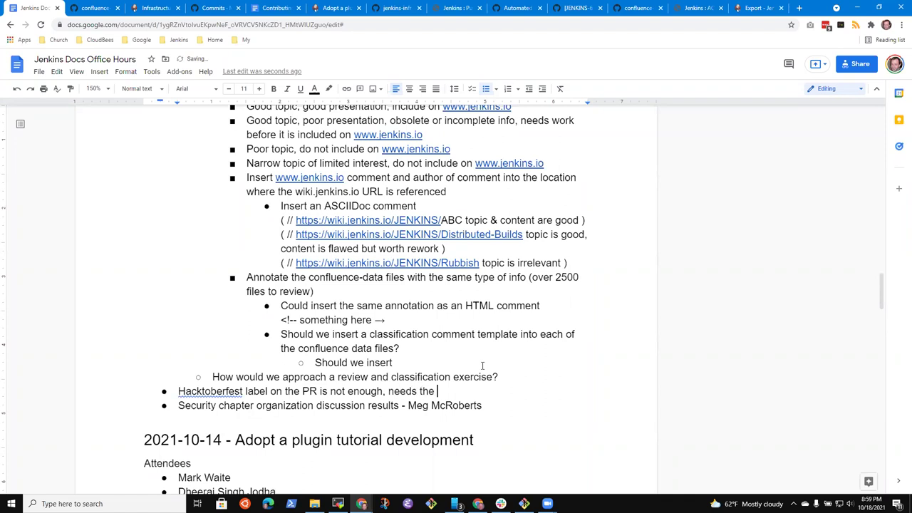
type("hacktoberff")
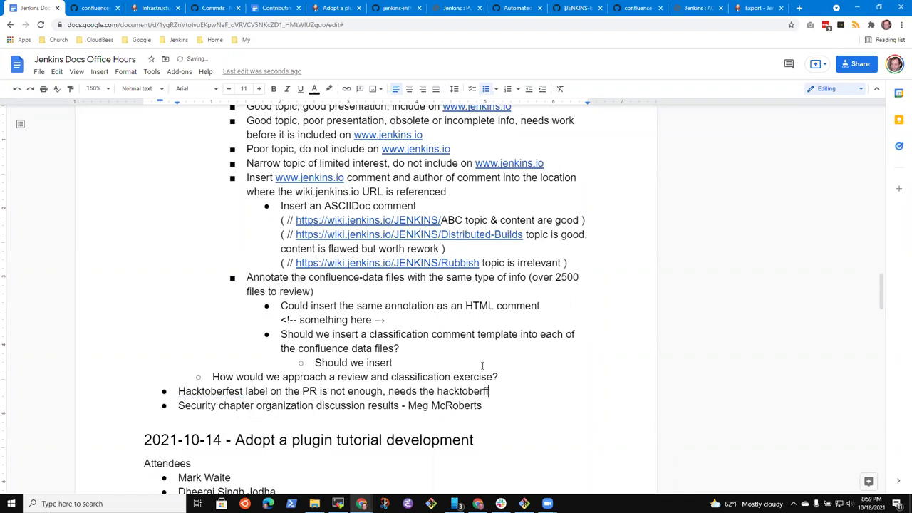
key("BackSpace")
key("BackSpace")
type("fest-accepted label unl")
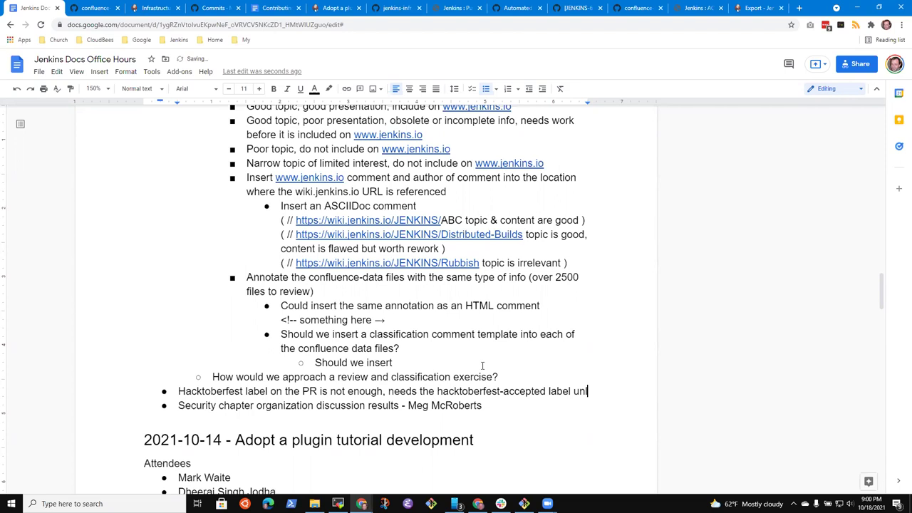
key("Home")
key("ctrl+Right")
key("ctrl+Right")
key("ctrl+Right")
key("ctrl+Right")
key("ctrl+Right")
key("ctrl+Right")
key("ctrl+Right")
key("ctrl+Right")
type("ess")
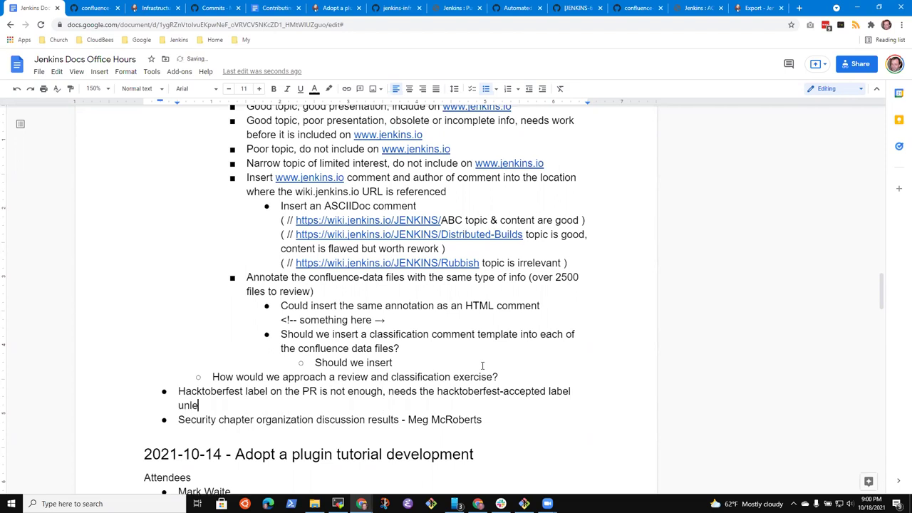
key("BackSpace")
key("BackSpace")
key("BackSpace")
key("BackSpace")
key("BackSpace")
key("BackSpace")
key("BackSpace")
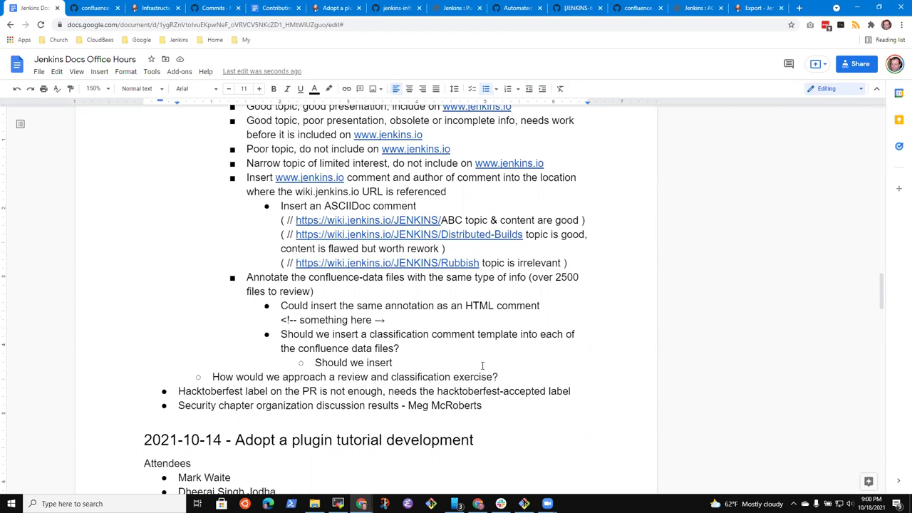
- Add a sub-bullet "Message maintainers on the PR's so that they either" under the Hacktoberfest item
key("Return")
key("Tab")
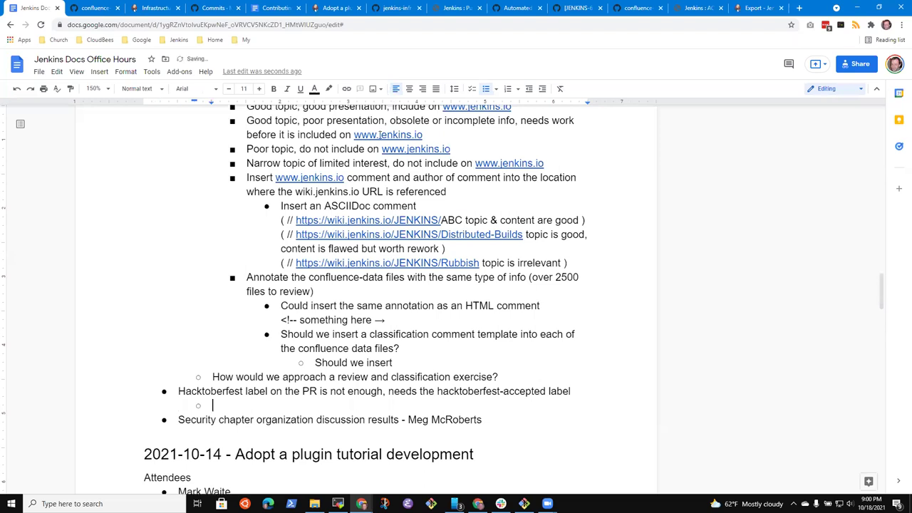
type("Message ")
type("maintainers ")
type("on the ")
type("OPR")
key("BackSpace")
key("BackSpace")
key("BackSpace")
type("PR's")
key("BackSpace")
key("BackSpace")
key("BackSpace")
key("BackSpace")
type("PR's so that they")
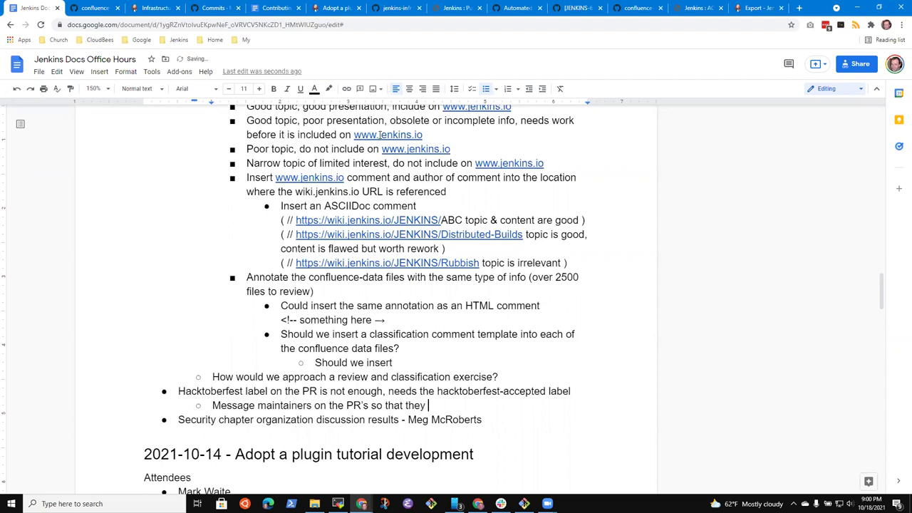
key("BackSpace")
key("BackSpace")
key("BackSpace")
key("BackSpace")
key("BackSpace")
type("they either")
- Nest two bullets under the maintainers line: "Assign hacktoberfest as a topic on their repository" and "Label as hacktoberfest-accepted"
key("Return")
key("Tab")
type("Assign Ha")
key("BackSpace")
key("BackSpace")
type("hacktoberfest as a topic on their repository")
key("Return")
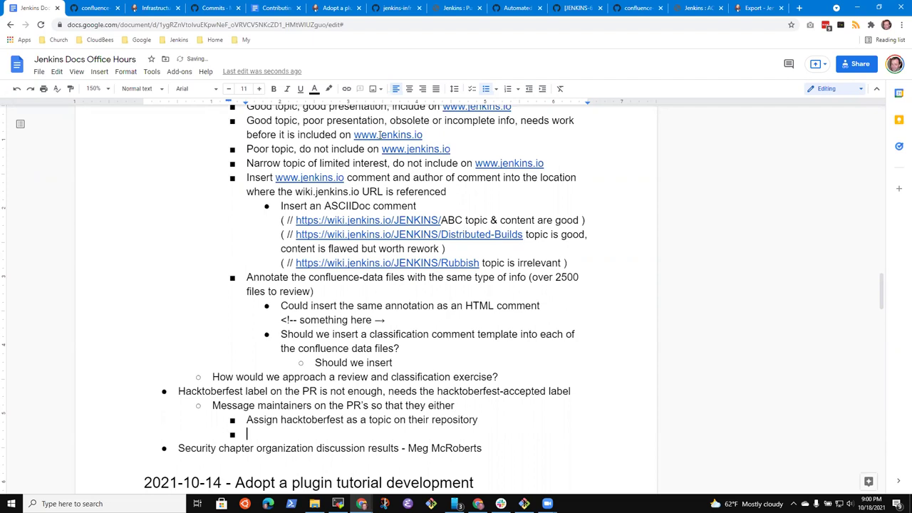
type("Label as hacktoberf")
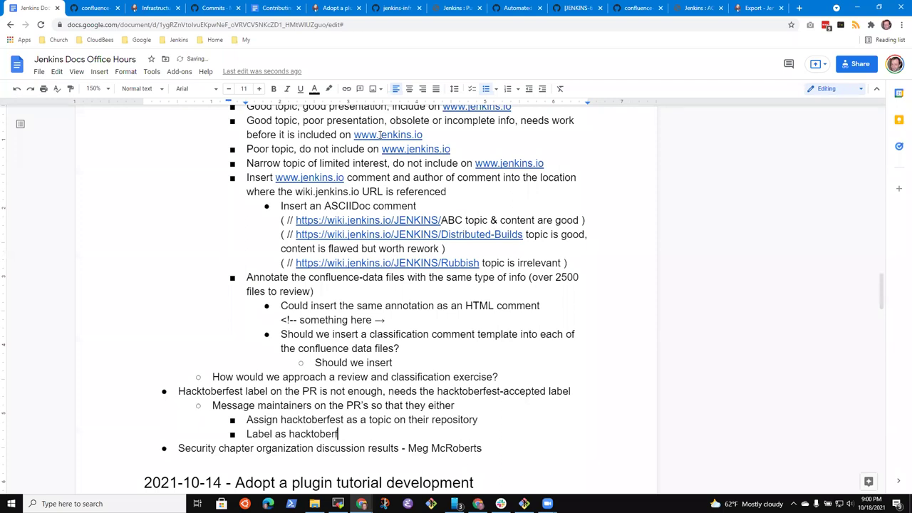
type("est-accepted")
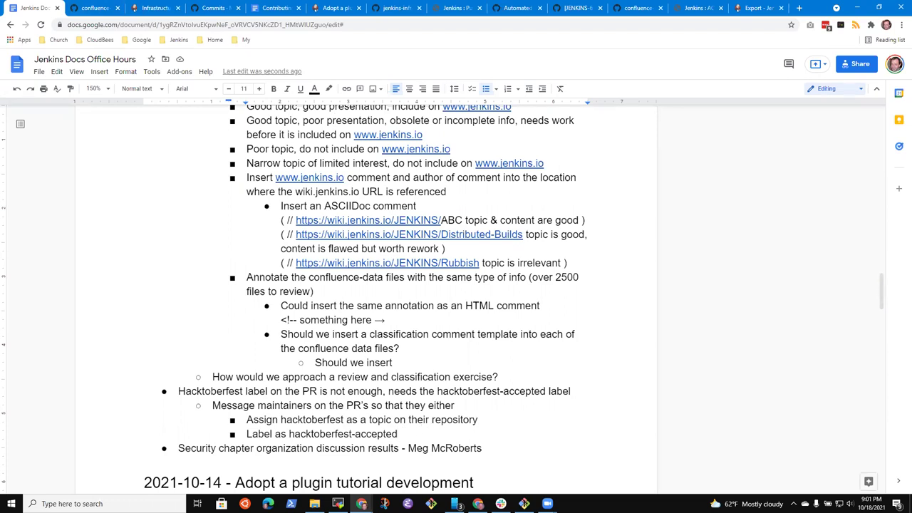
left_click(416, 361)
key("Return")
key("shift+Tab")
key("shift+Tab")
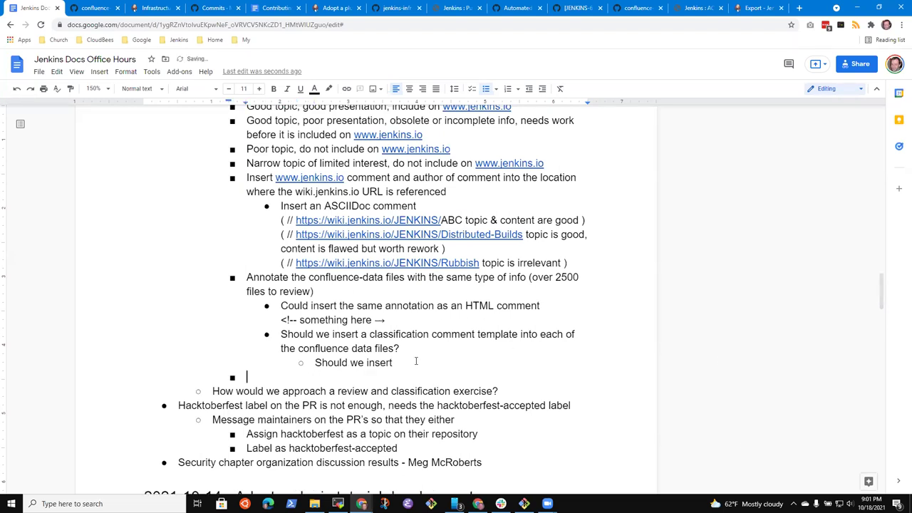
type("Note")
key("BackSpace")
key("BackSpace")
key("BackSpace")
key("BackSpace")
- Remove the empty bullet and extend the "Should we insert" sub-bullet to read "Should we insert into the HTML"
key("BackSpace")
key("BackSpace")
key("BackSpace")
type("t into the HTML")
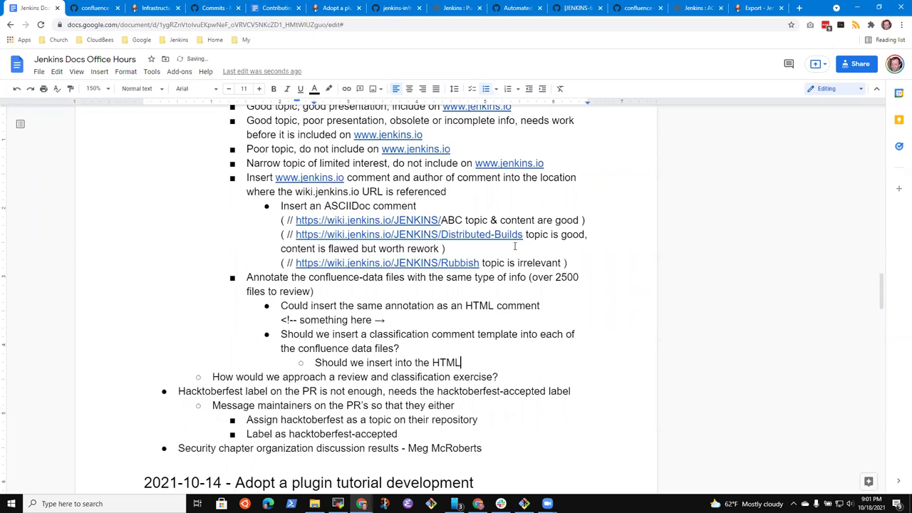
- Look over the classification notes and highlight the "Security chapter organization discussion results" agenda item
scroll(435, 235, "up", 5)
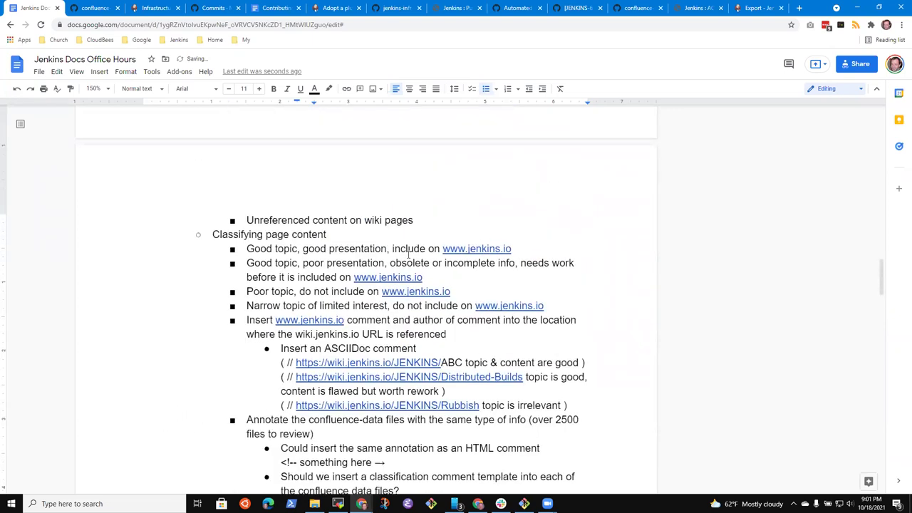
scroll(285, 214, "down", 3)
scroll(271, 196, "up", 4)
scroll(273, 204, "down", 9)
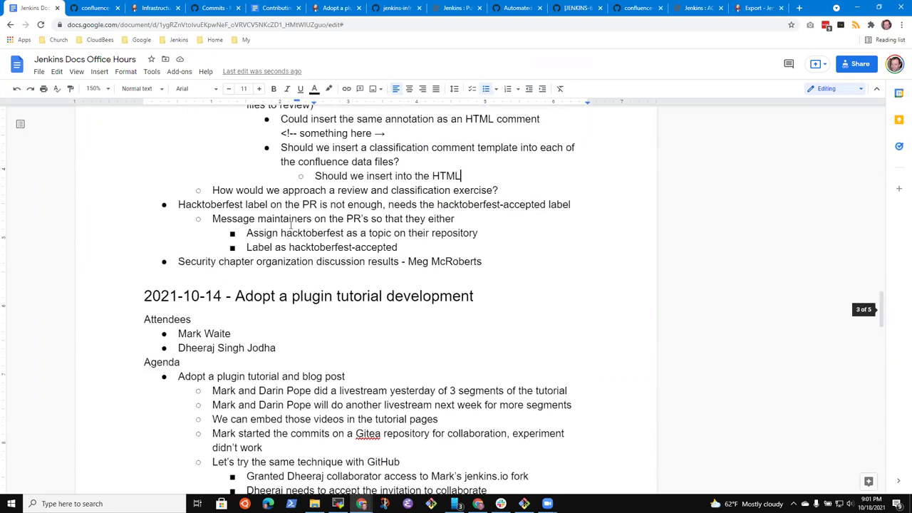
left_click(322, 259)
key("shift+End")
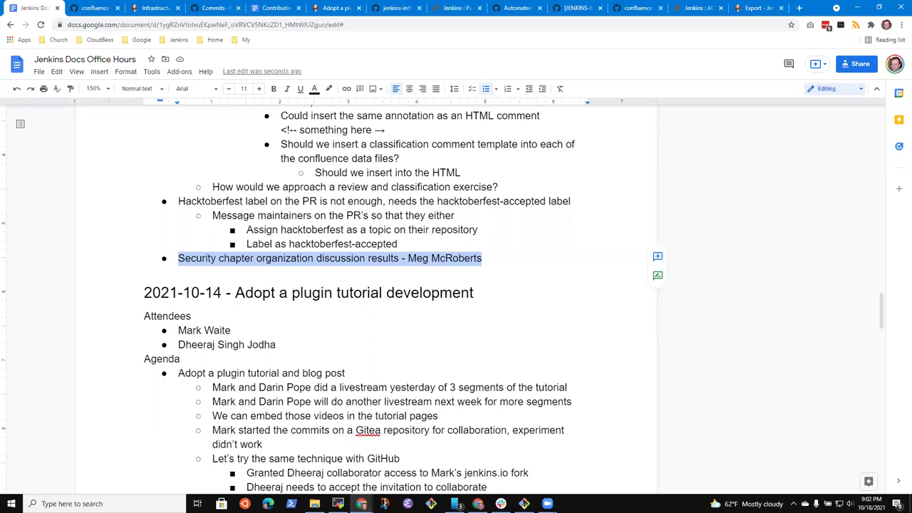
key("alt+Tab")
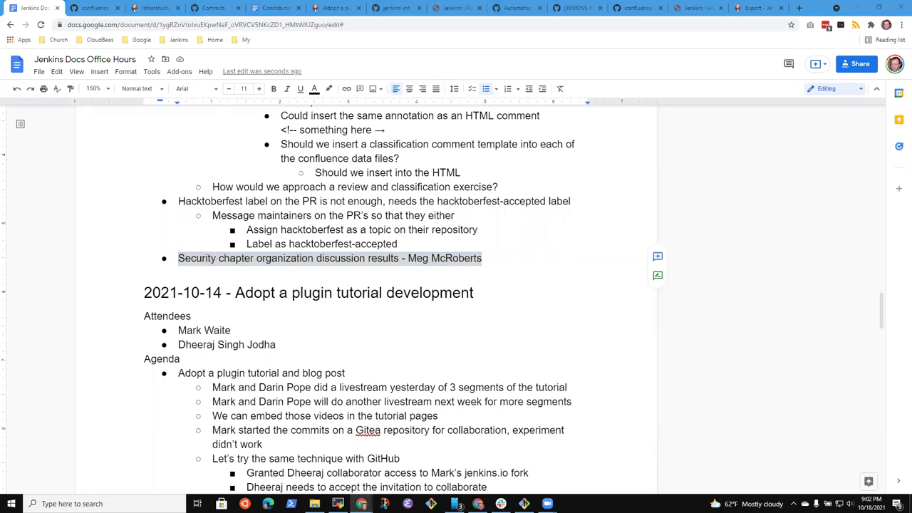